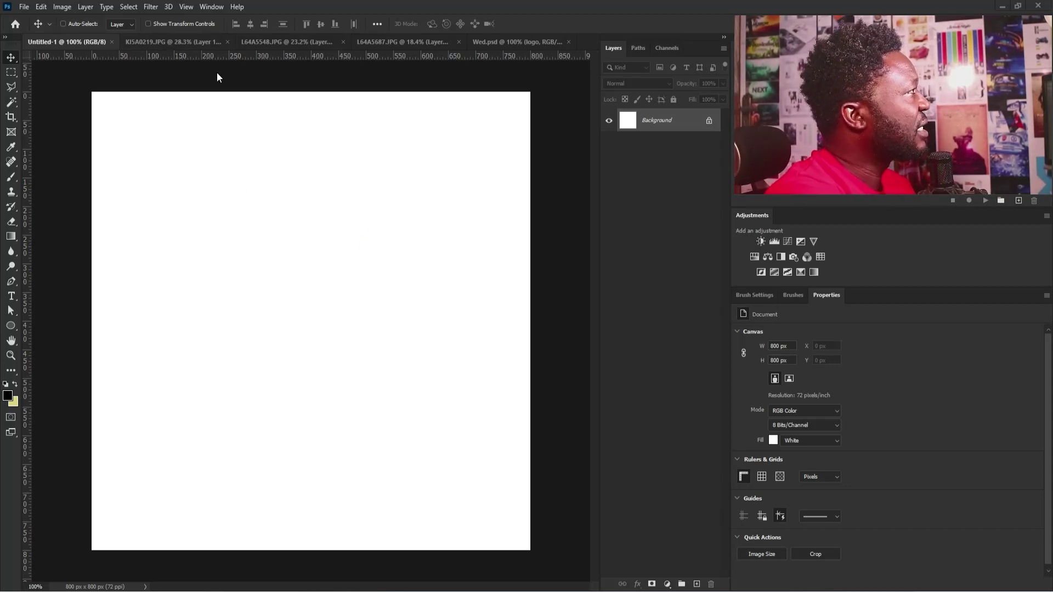
Copy the cut-out woman with glasses from KISA0219.JPG into the Untitled-1 document and convert her layer to a smart object.
{"action": "left_click", "coordinate": [165, 42]}
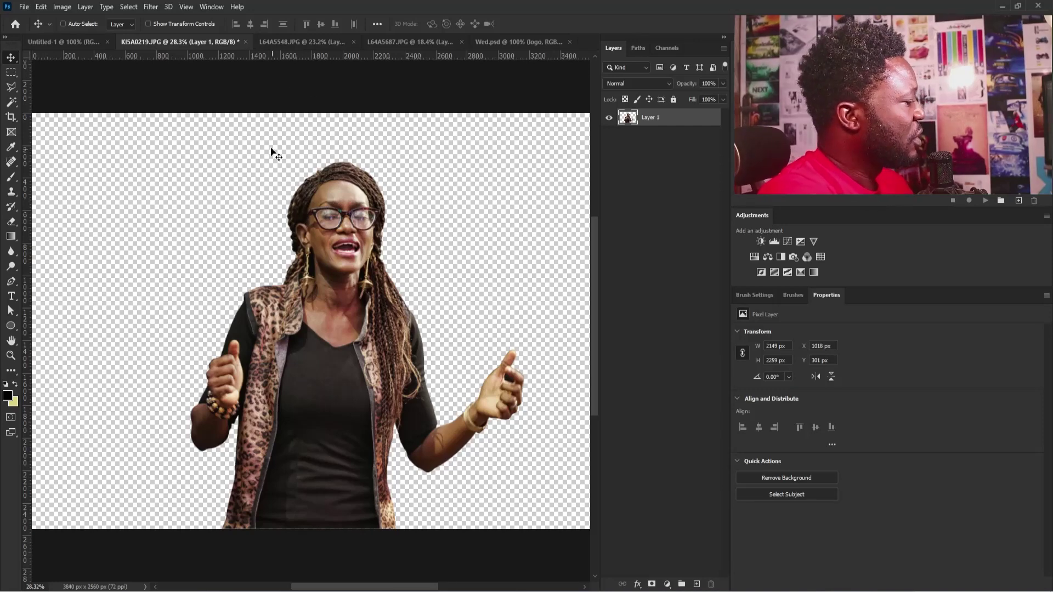
{"action": "left_click_drag", "start_coordinate": [327, 219], "coordinate": [220, 282]}
{"action": "left_click_drag", "start_coordinate": [277, 239], "coordinate": [333, 377]}
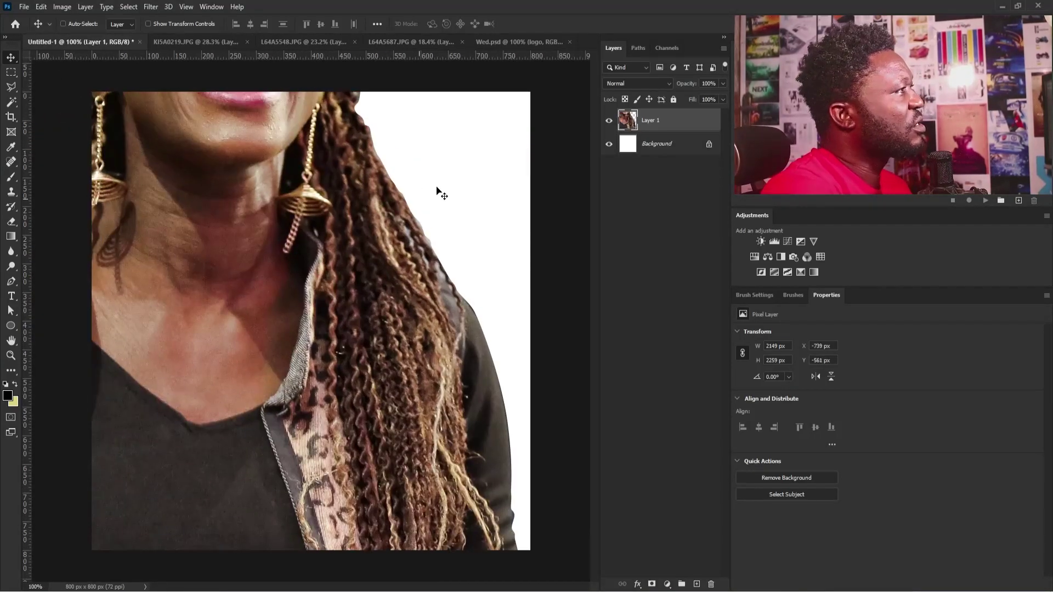
{"action": "right_click", "coordinate": [652, 119]}
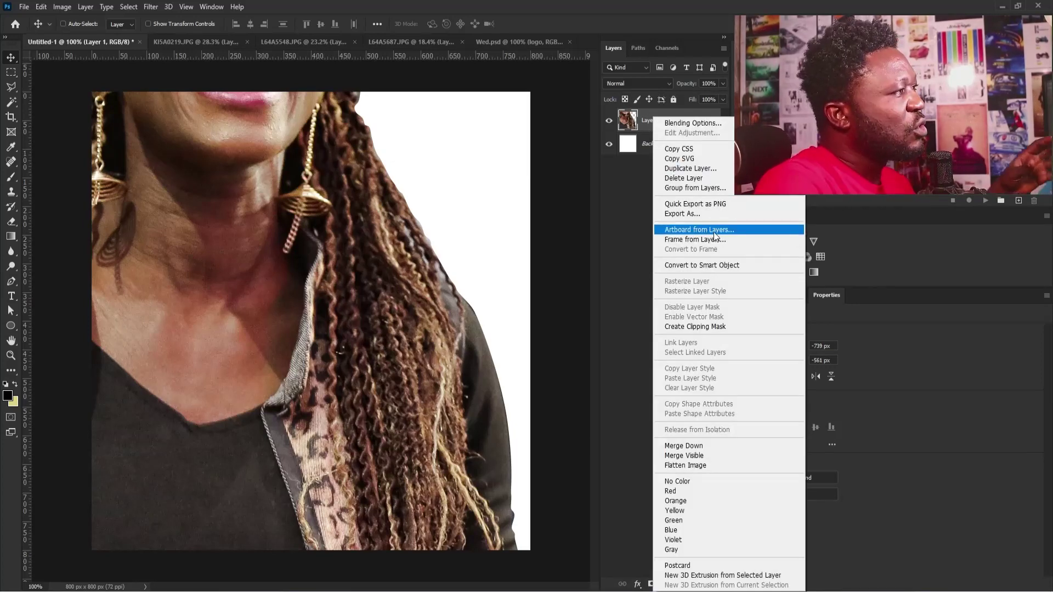
{"action": "left_click", "coordinate": [716, 265]}
Free-transform the woman with glasses, centring her on the canvas and scaling her down to fit within it.
{"action": "key", "text": "ctrl+t"}
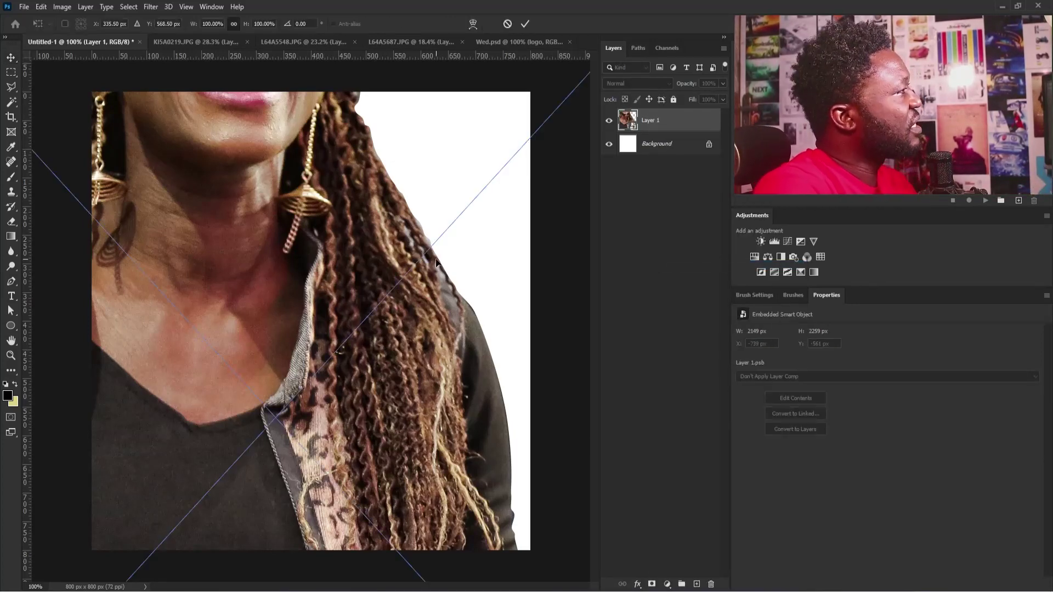
{"action": "left_click_drag", "start_coordinate": [403, 262], "coordinate": [364, 321]}
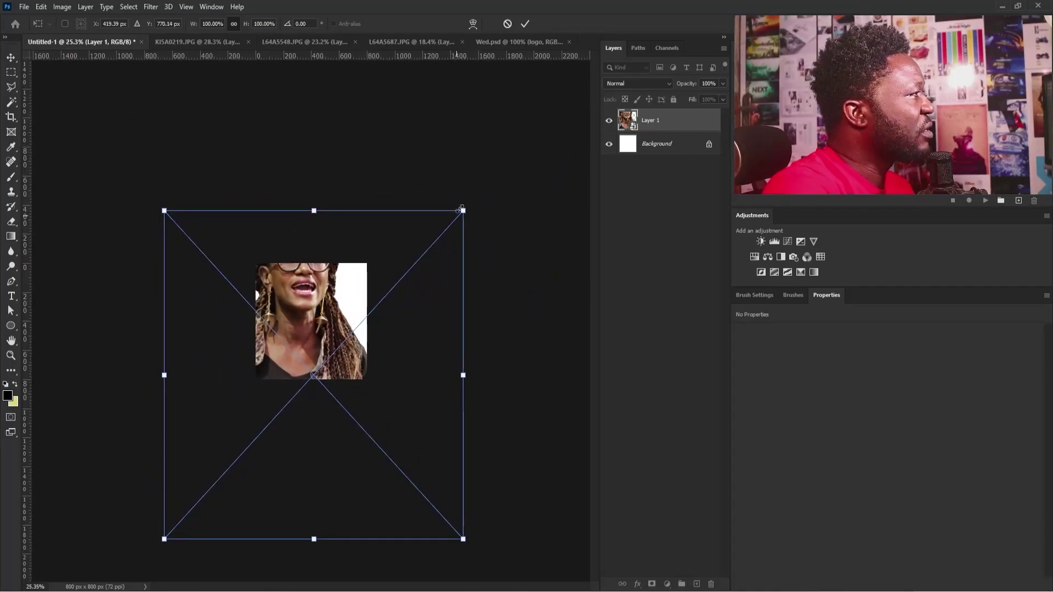
{"action": "left_click_drag", "start_coordinate": [462, 211], "coordinate": [351, 320]}
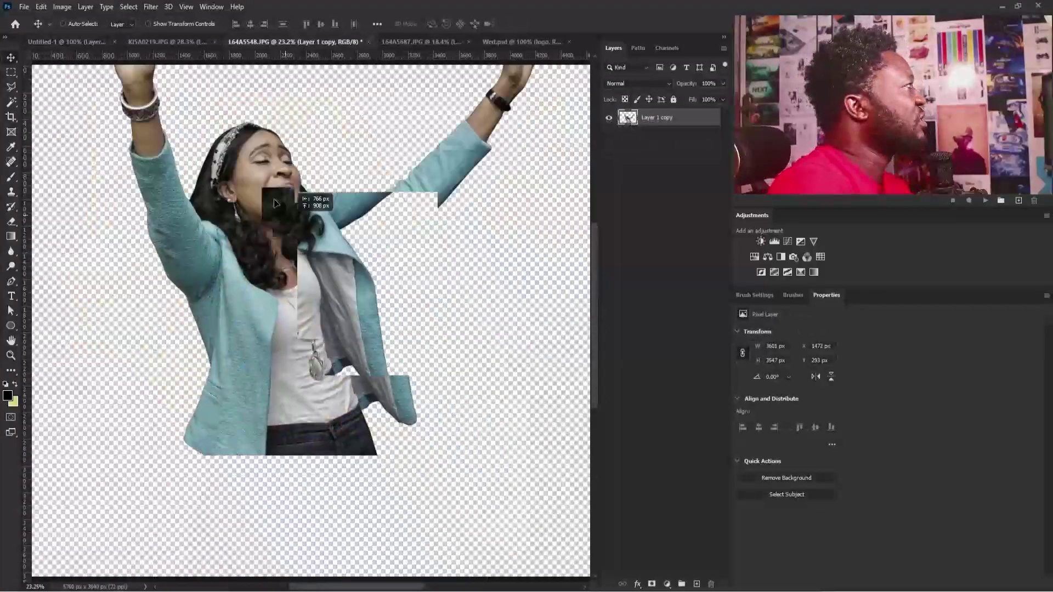
Copy the cut-out woman in the teal jacket from L64A5548.JPG into Untitled-1 and convert her layer to a smart object.
{"action": "left_click_drag", "start_coordinate": [286, 255], "coordinate": [292, 280]}
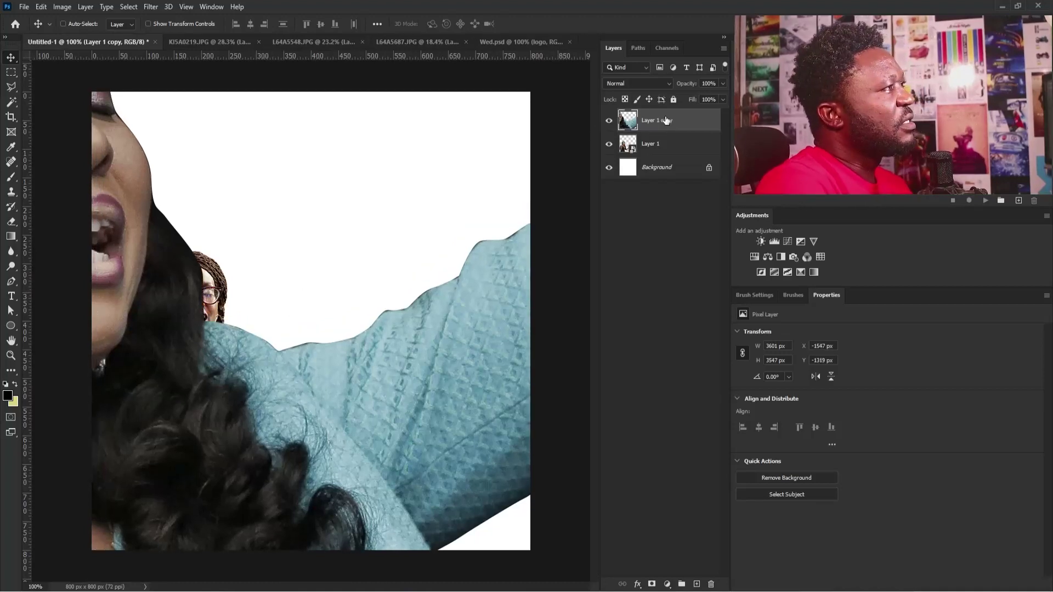
{"action": "right_click", "coordinate": [669, 122]}
{"action": "left_click", "coordinate": [715, 265]}
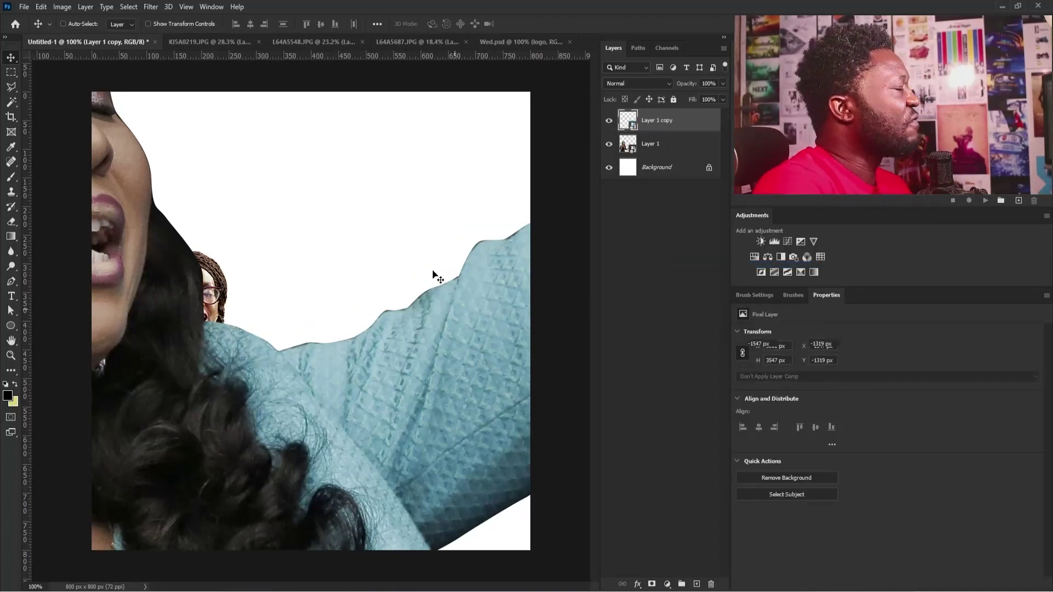
Scale the woman in the teal jacket down proportionally with Free Transform so her whole figure fits on the canvas.
{"action": "key", "text": "ctrl+t"}
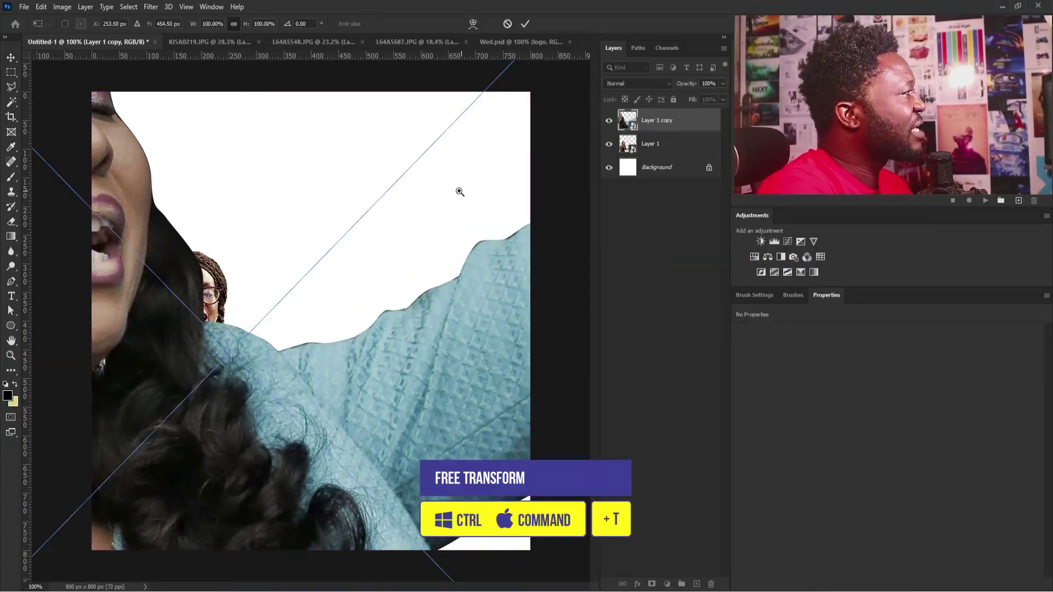
{"action": "scroll", "coordinate": [391, 264], "scroll_direction": "down", "scroll_amount": 5}
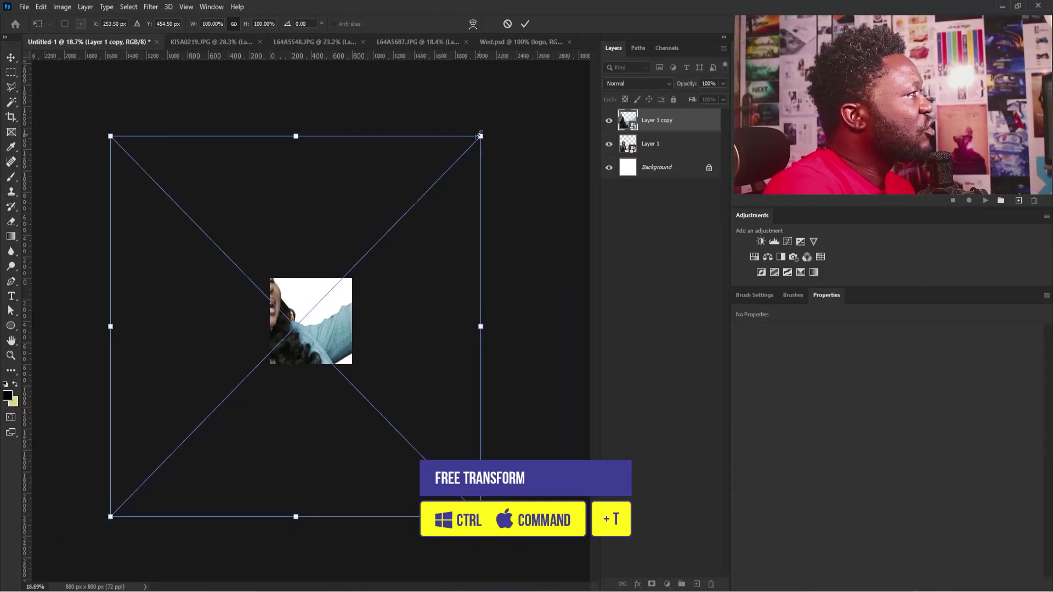
{"action": "left_click_drag", "start_coordinate": [486, 129], "coordinate": [328, 304]}
{"action": "scroll", "coordinate": [329, 305], "scroll_direction": "up", "scroll_amount": 8}
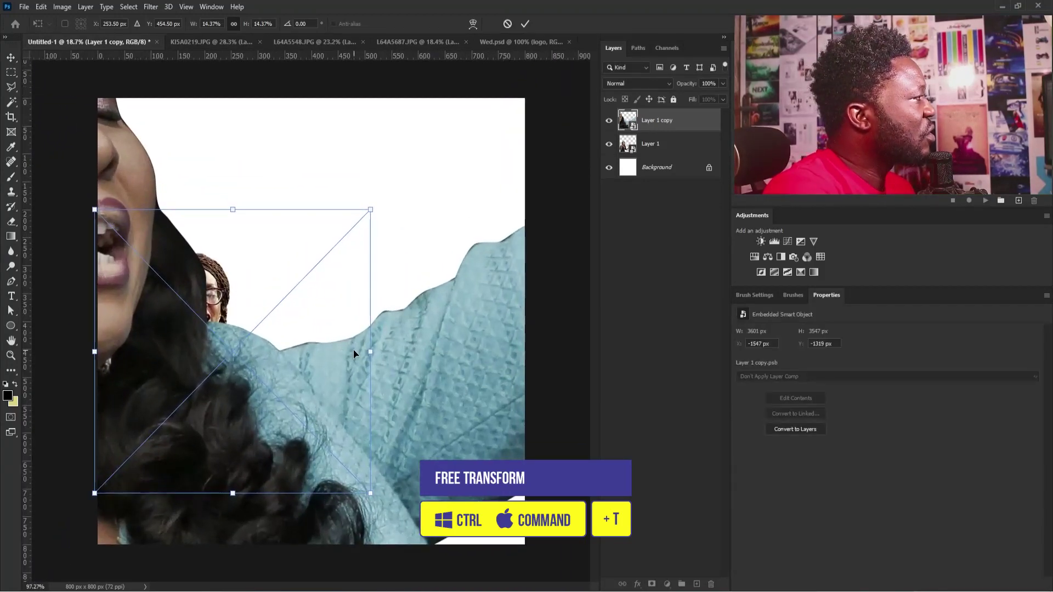
{"action": "scroll", "coordinate": [354, 350], "scroll_direction": "down", "scroll_amount": 3}
{"action": "left_click_drag", "start_coordinate": [370, 207], "coordinate": [402, 178]}
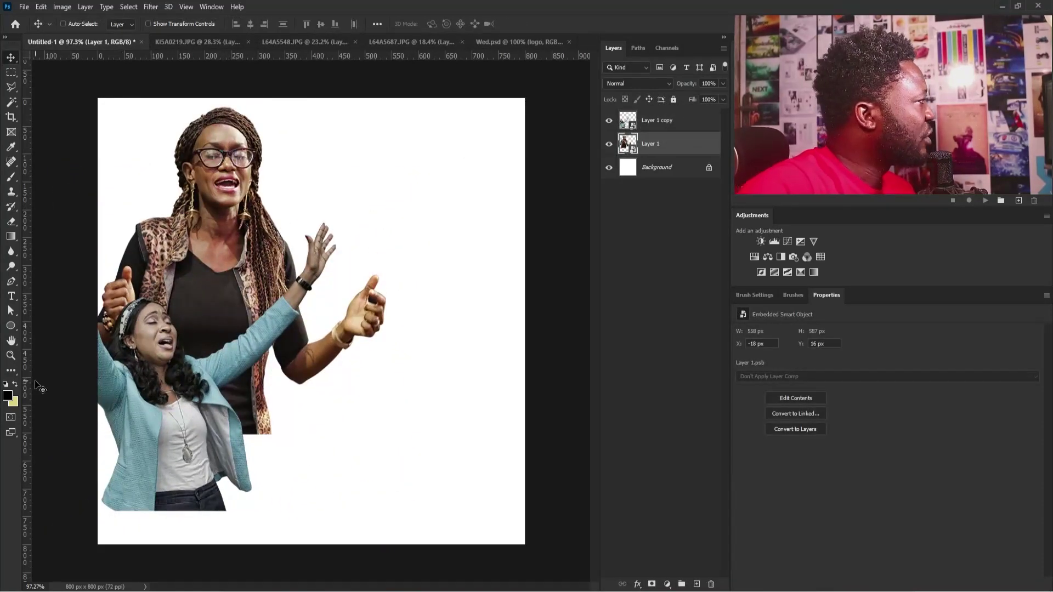
Set the foreground color to a bright sky blue and fill the Background layer with it.
{"action": "left_click", "coordinate": [9, 397]}
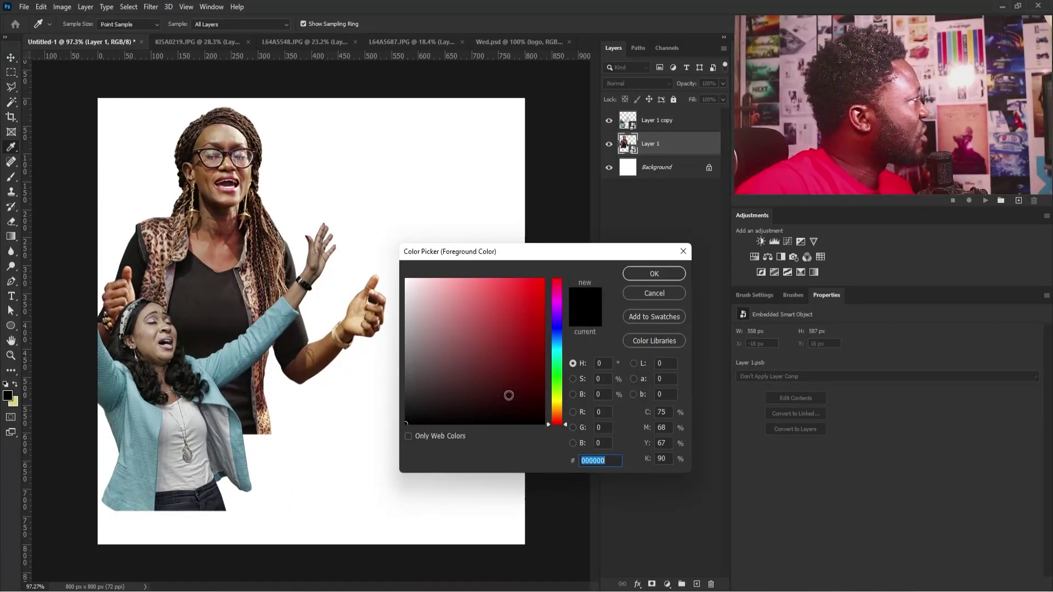
{"action": "left_click_drag", "start_coordinate": [555, 339], "coordinate": [558, 348]}
{"action": "left_click_drag", "start_coordinate": [535, 294], "coordinate": [538, 283]}
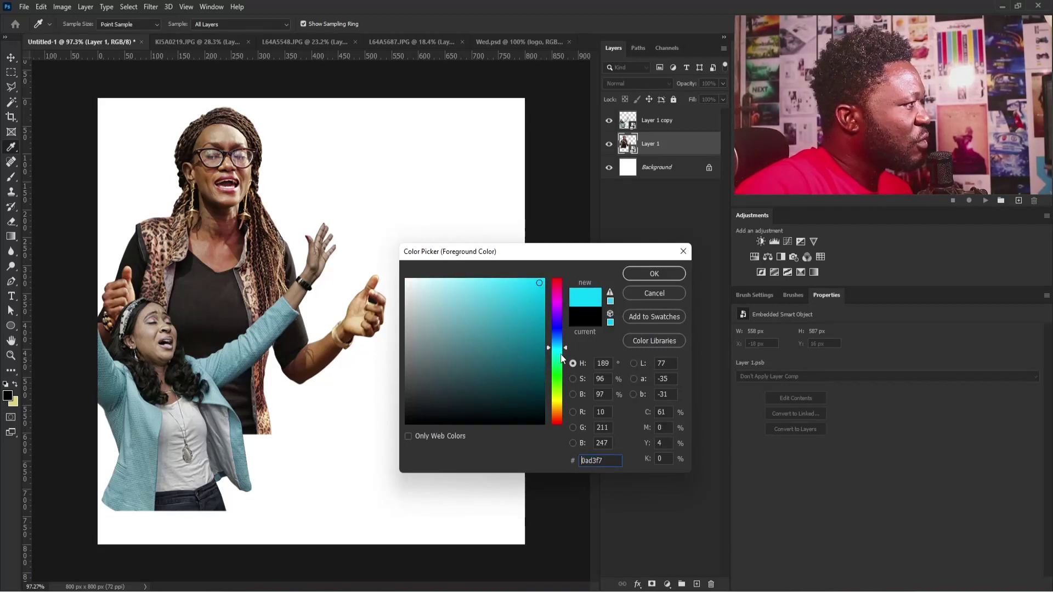
{"action": "left_click_drag", "start_coordinate": [559, 348], "coordinate": [558, 345]}
{"action": "left_click", "coordinate": [654, 274]}
{"action": "key", "text": "v"}
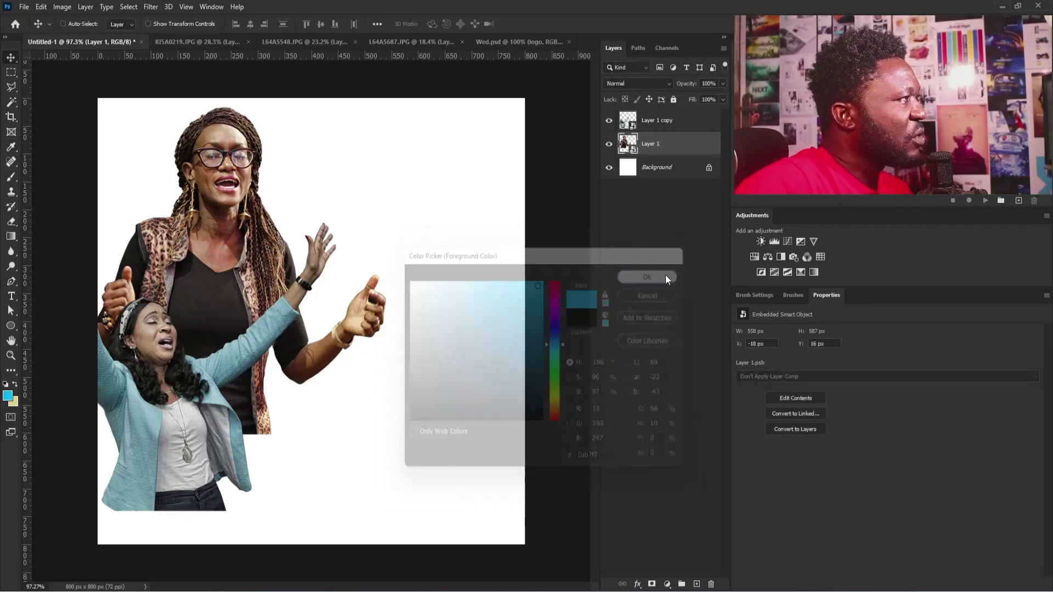
{"action": "left_click", "coordinate": [659, 174]}
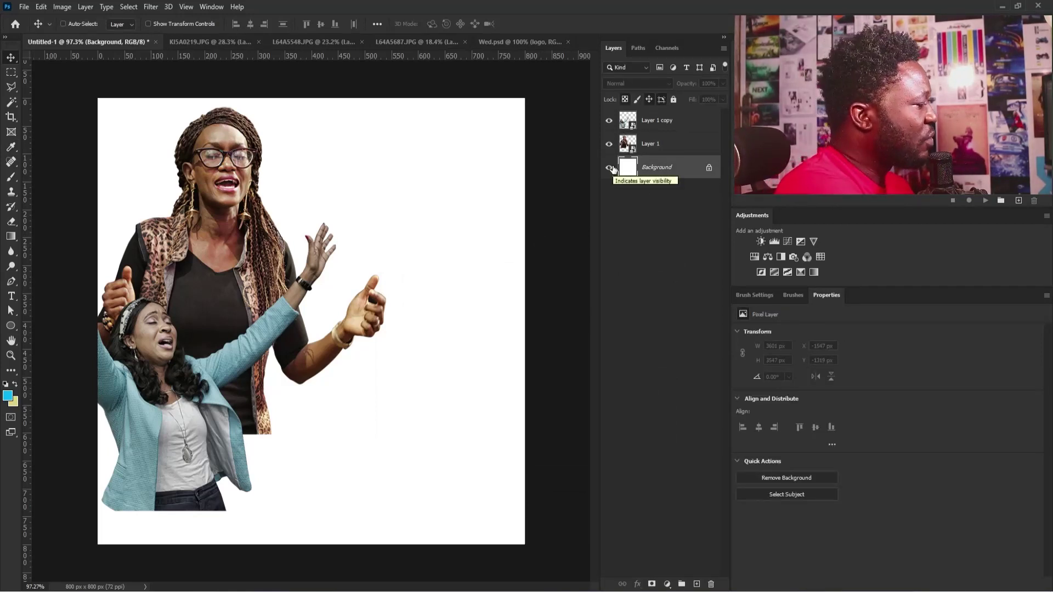
{"action": "key", "text": "alt+BackSpace"}
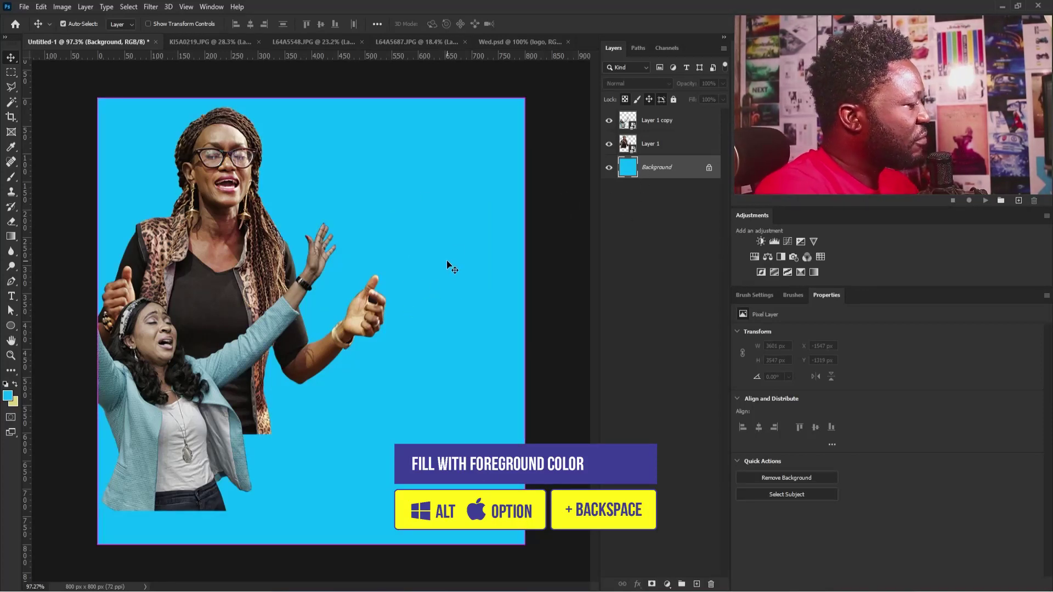
Brighten the blue Background layer with Levels, setting the midtone input to 1.14.
{"action": "key", "text": "ctrl+l"}
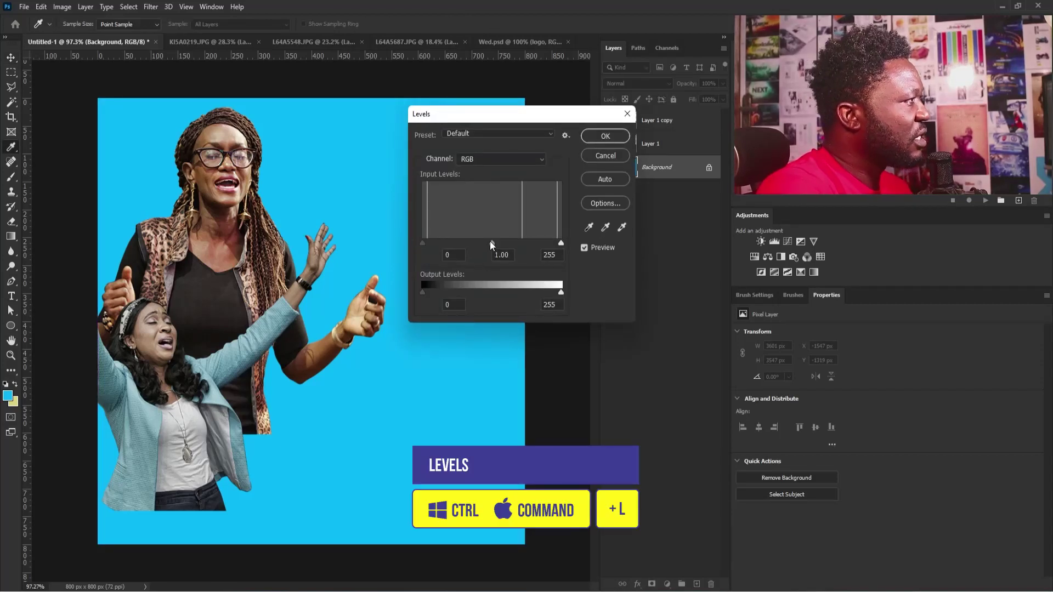
{"action": "left_click_drag", "start_coordinate": [489, 241], "coordinate": [483, 243]}
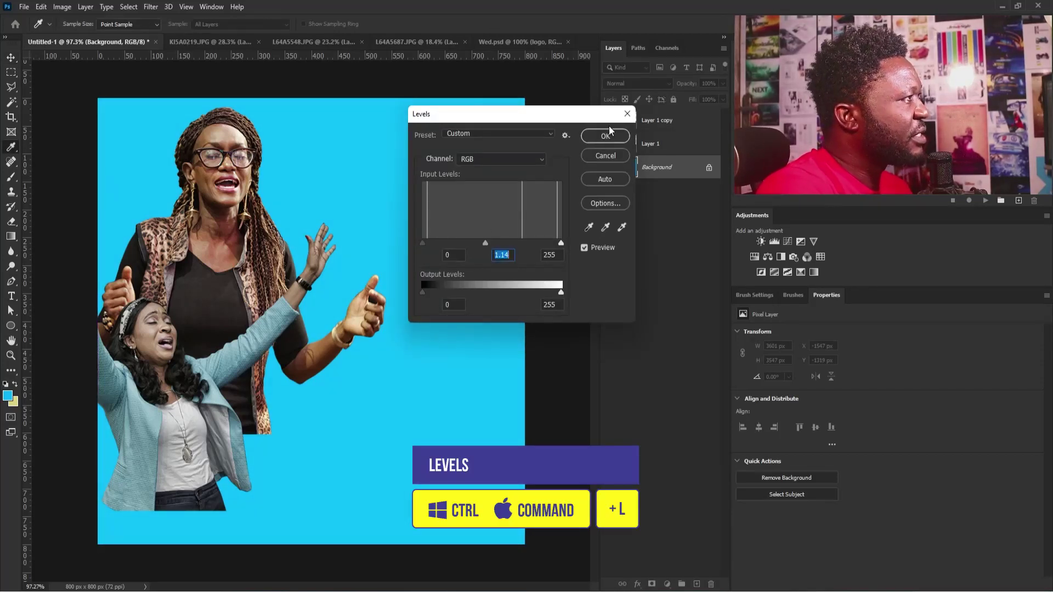
{"action": "left_click", "coordinate": [605, 135]}
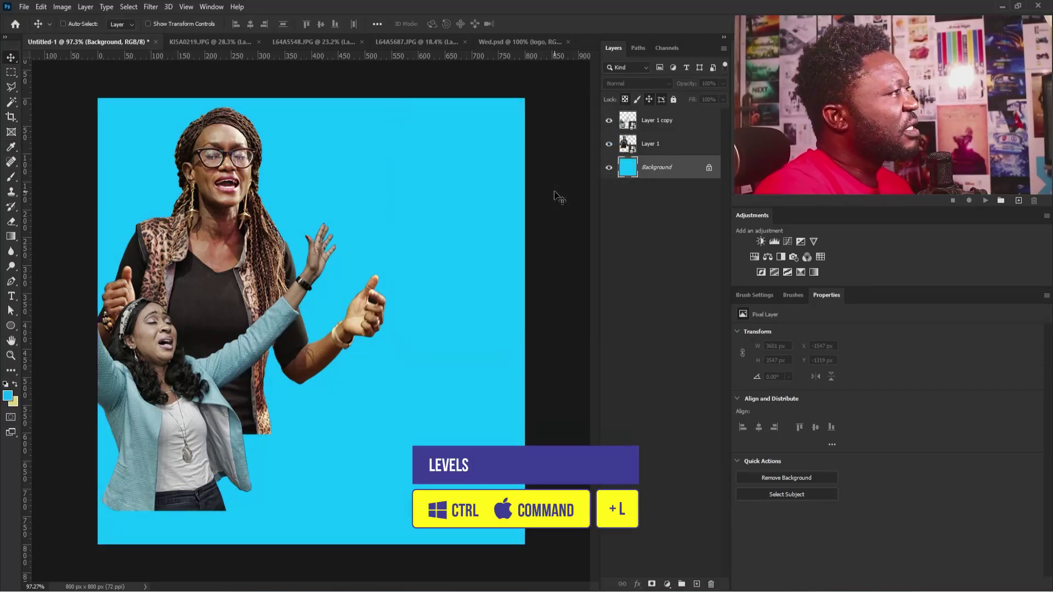
Hide Layer 1 copy and add a Gradient Map adjustment clipped to Layer 1, the woman with glasses.
{"action": "left_click", "coordinate": [608, 121]}
{"action": "left_click", "coordinate": [648, 144]}
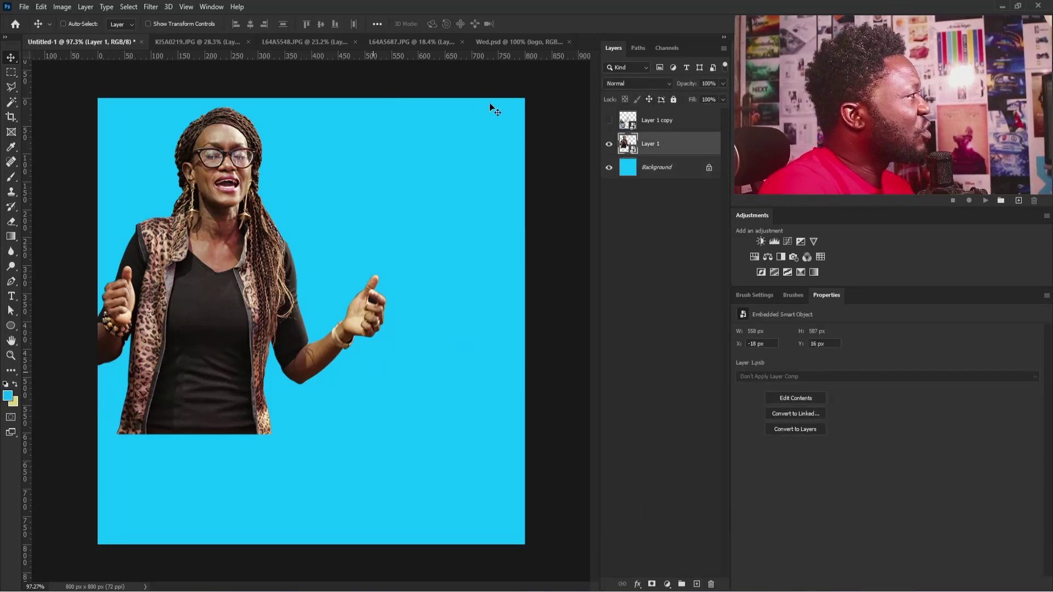
{"action": "left_click", "coordinate": [813, 272]}
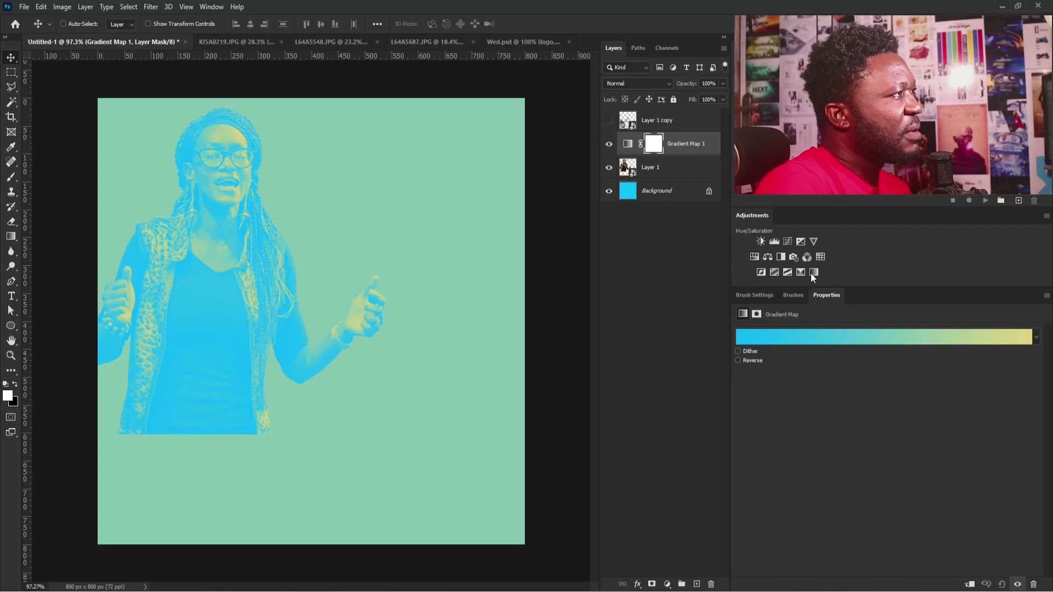
{"action": "left_click", "coordinate": [968, 583]}
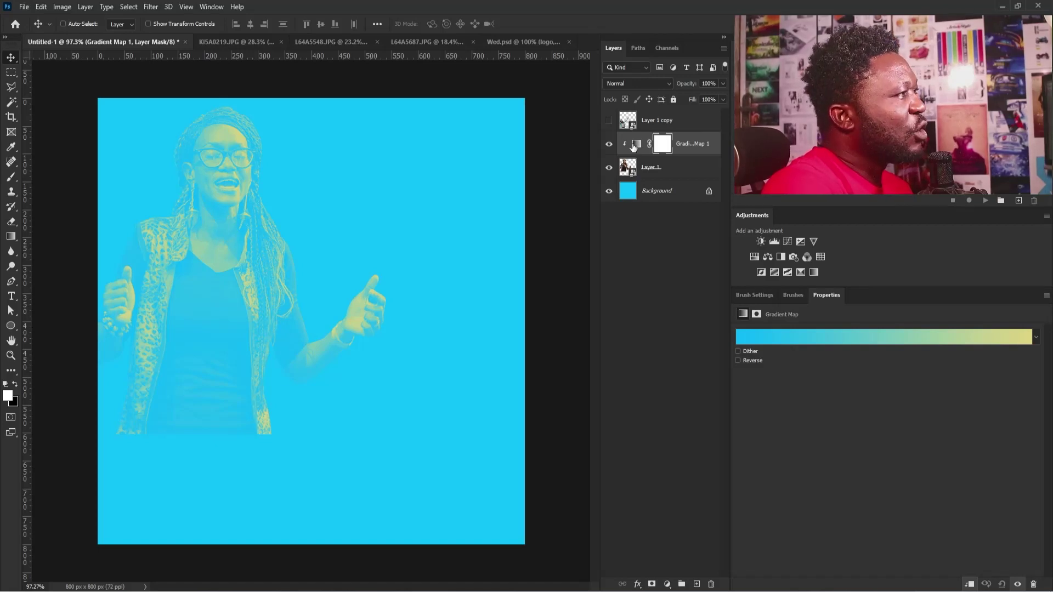
Edit the gradient map and set its shadow stop at 0% to a darker shade of the background blue, #07a2d4.
{"action": "left_click", "coordinate": [634, 148]}
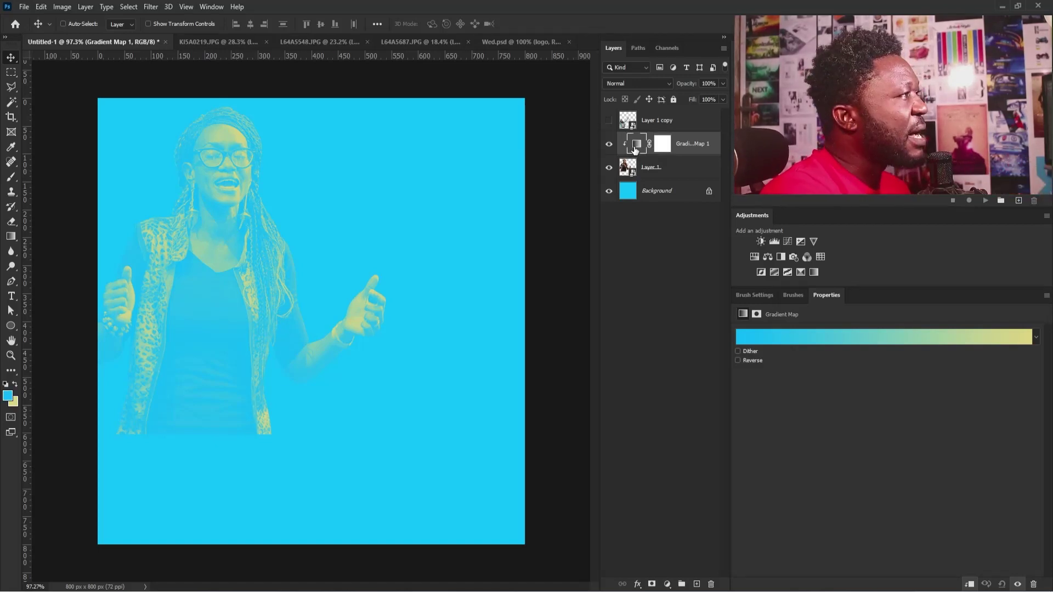
{"action": "left_click", "coordinate": [761, 340]}
{"action": "left_click", "coordinate": [410, 298]}
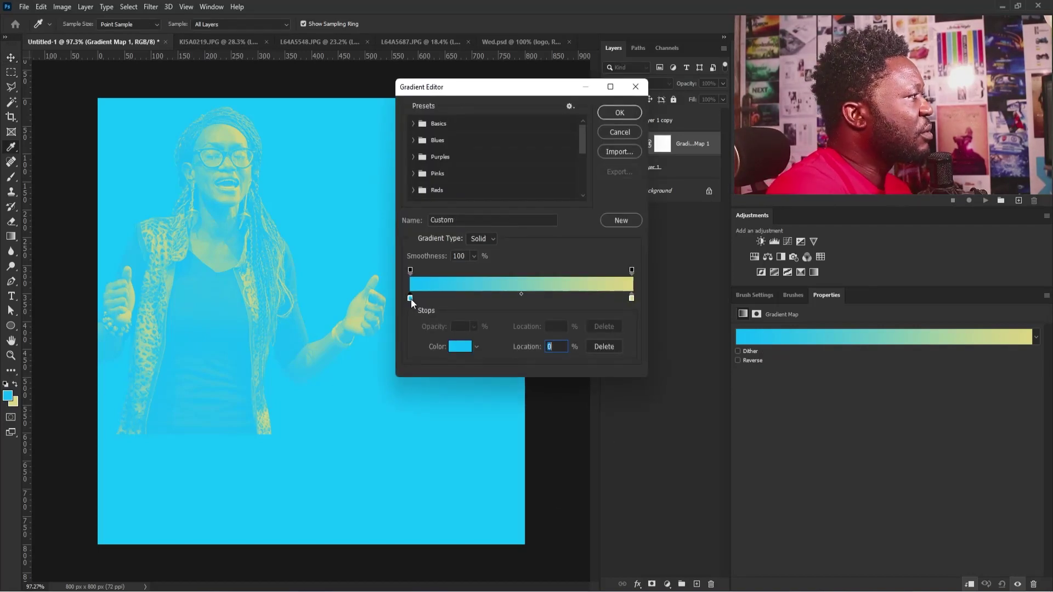
{"action": "double_click", "coordinate": [410, 298]}
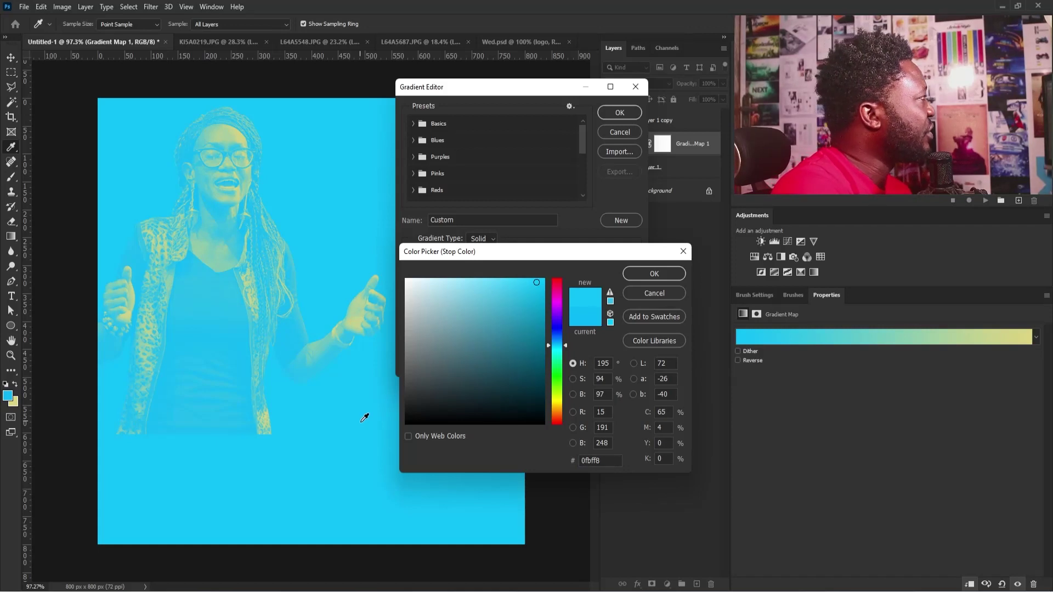
{"action": "left_click", "coordinate": [360, 422]}
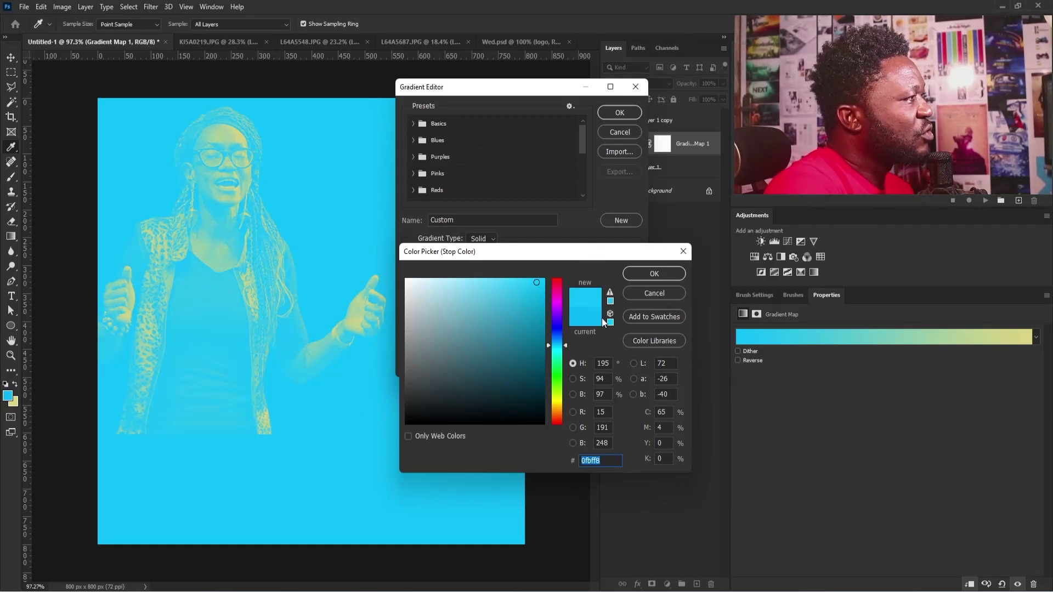
{"action": "left_click_drag", "start_coordinate": [539, 292], "coordinate": [540, 301]}
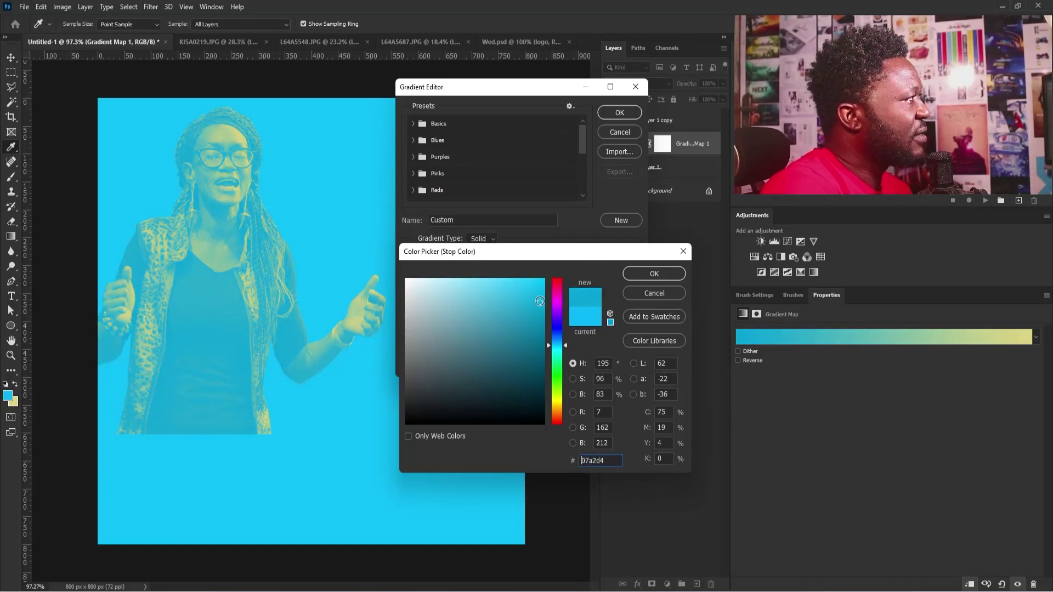
{"action": "left_click", "coordinate": [635, 273]}
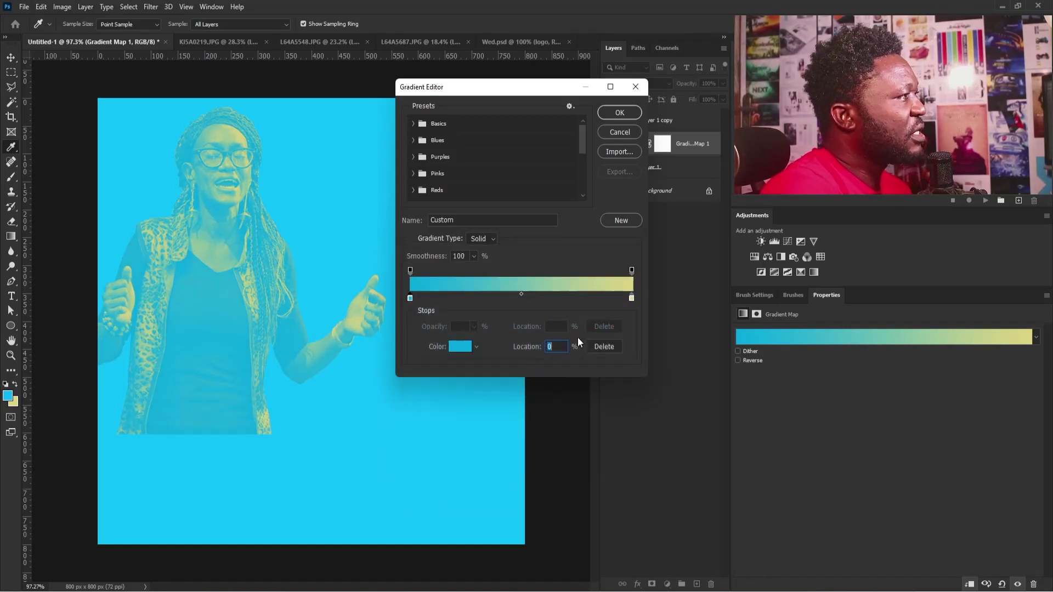
Add a middle color stop at 49% in the gradient and give it the background blue #0fbff8, sampled from the canvas.
{"action": "left_click", "coordinate": [518, 299]}
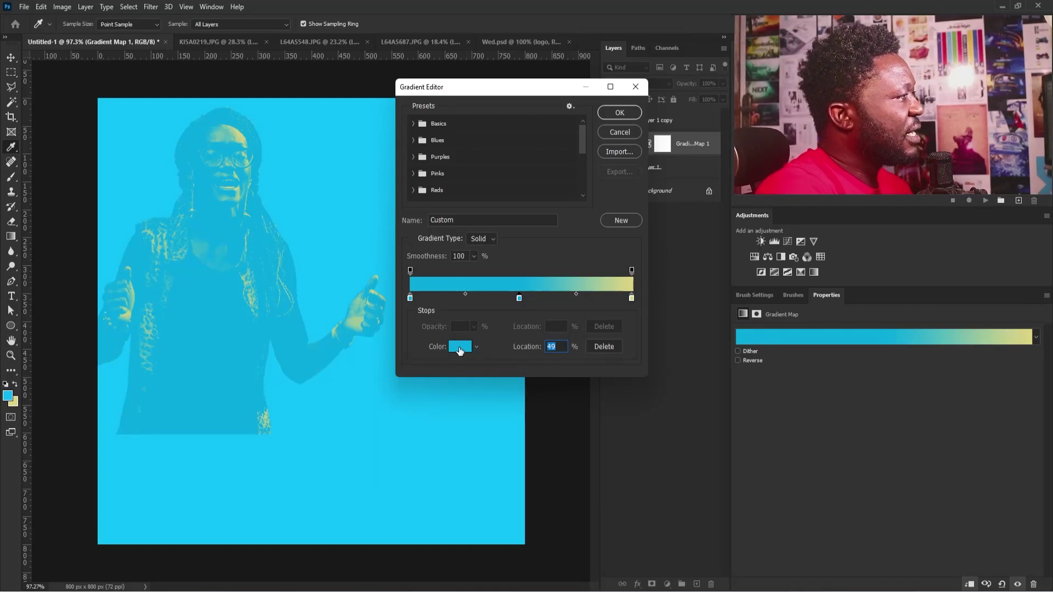
{"action": "left_click", "coordinate": [459, 347]}
{"action": "left_click", "coordinate": [323, 476]}
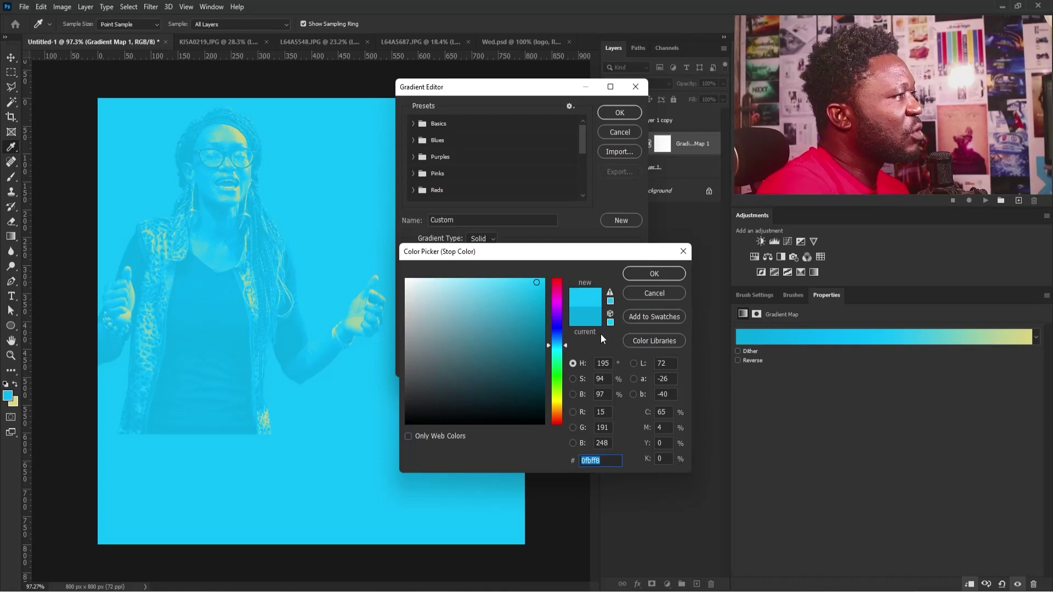
{"action": "left_click", "coordinate": [632, 275]}
Set the gradient's highlight stop at 100% to the near-white blue tint #f5fdff.
{"action": "left_click", "coordinate": [631, 297]}
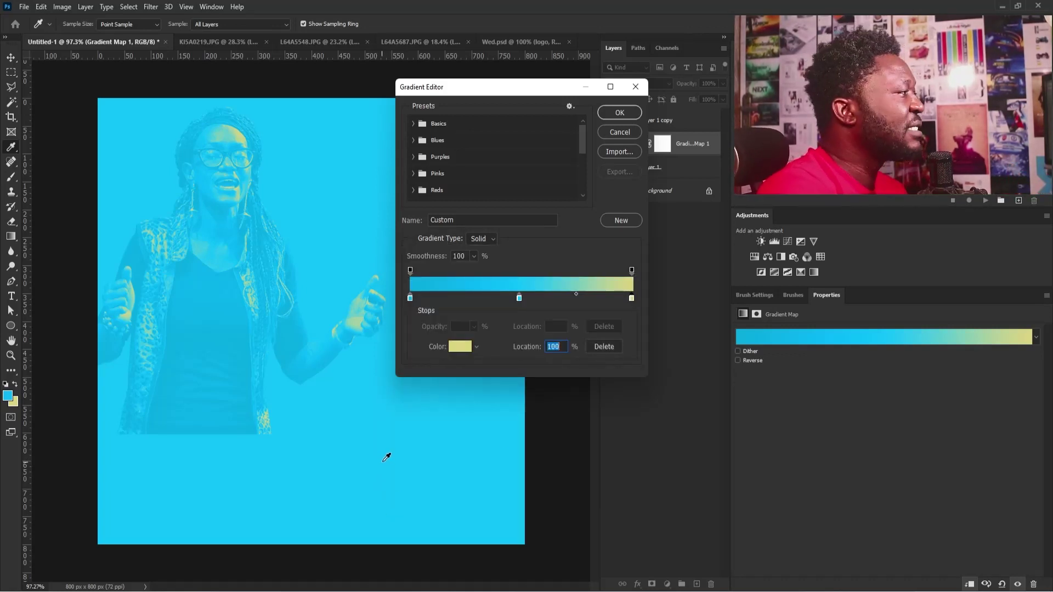
{"action": "left_click", "coordinate": [389, 444]}
{"action": "left_click", "coordinate": [460, 346]}
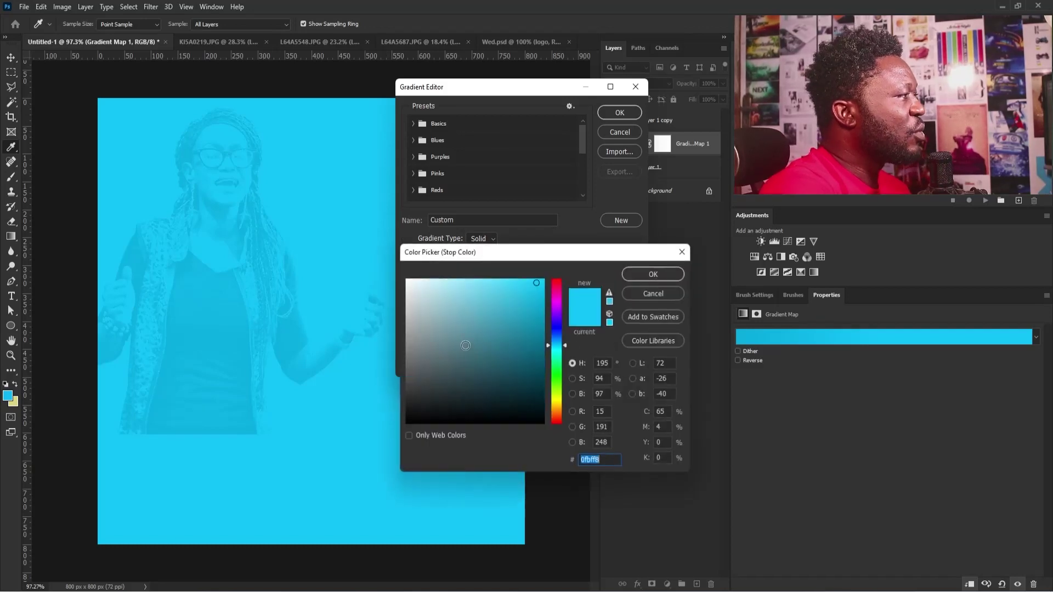
{"action": "left_click_drag", "start_coordinate": [446, 294], "coordinate": [414, 277]}
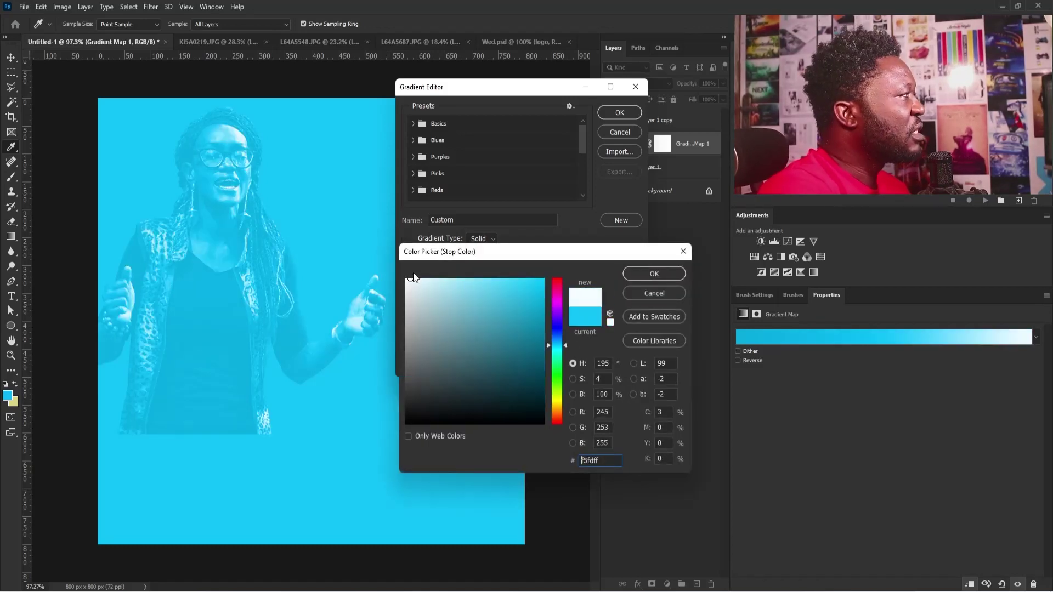
{"action": "left_click", "coordinate": [649, 275]}
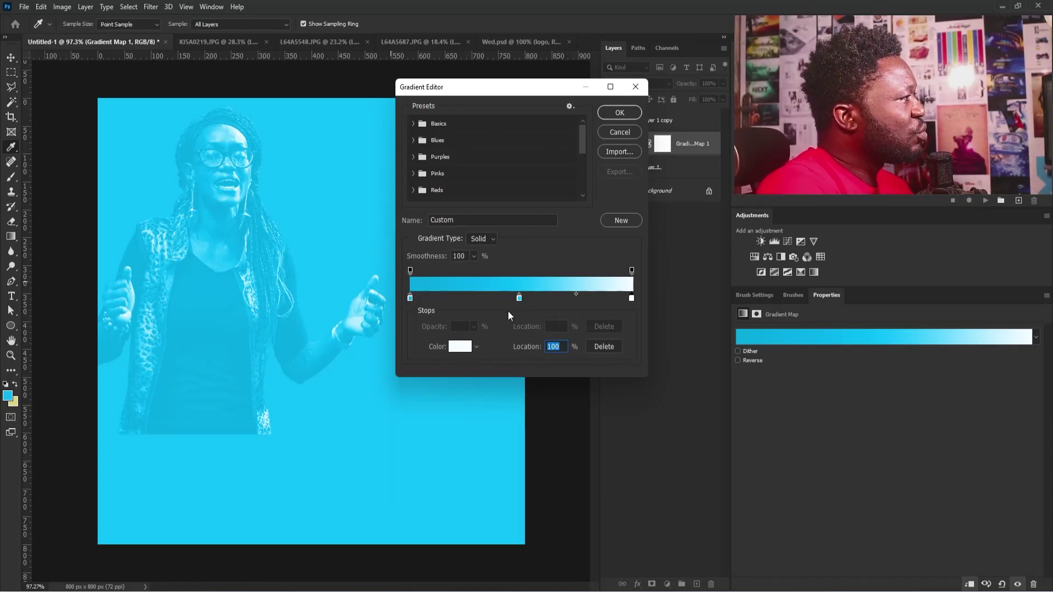
Move the gradient's middle color stop to 60% and accept the edited gradient.
{"action": "left_click_drag", "start_coordinate": [522, 303], "coordinate": [544, 297]}
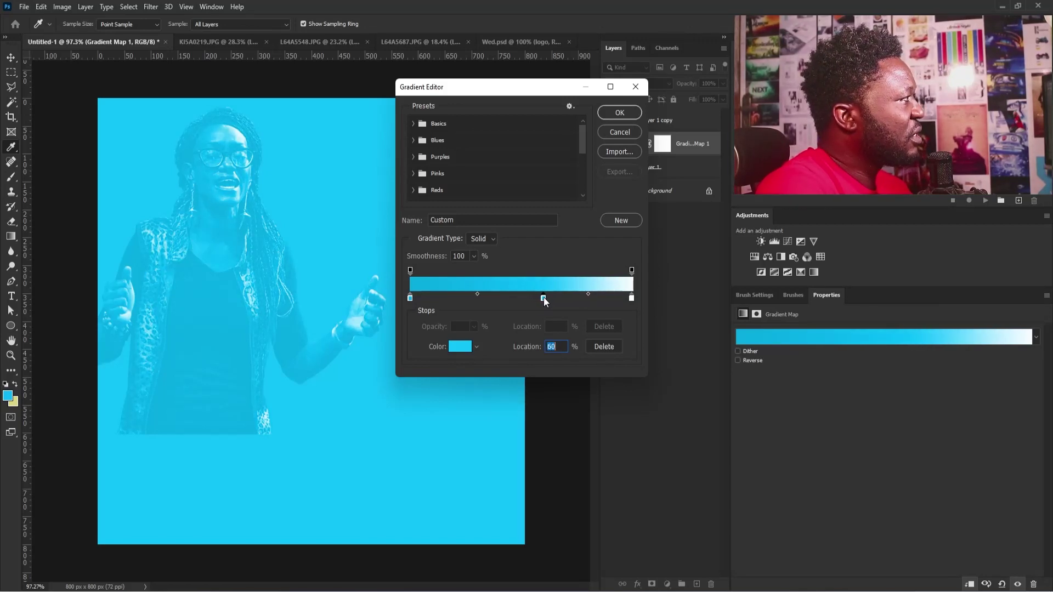
{"action": "key", "text": "Return"}
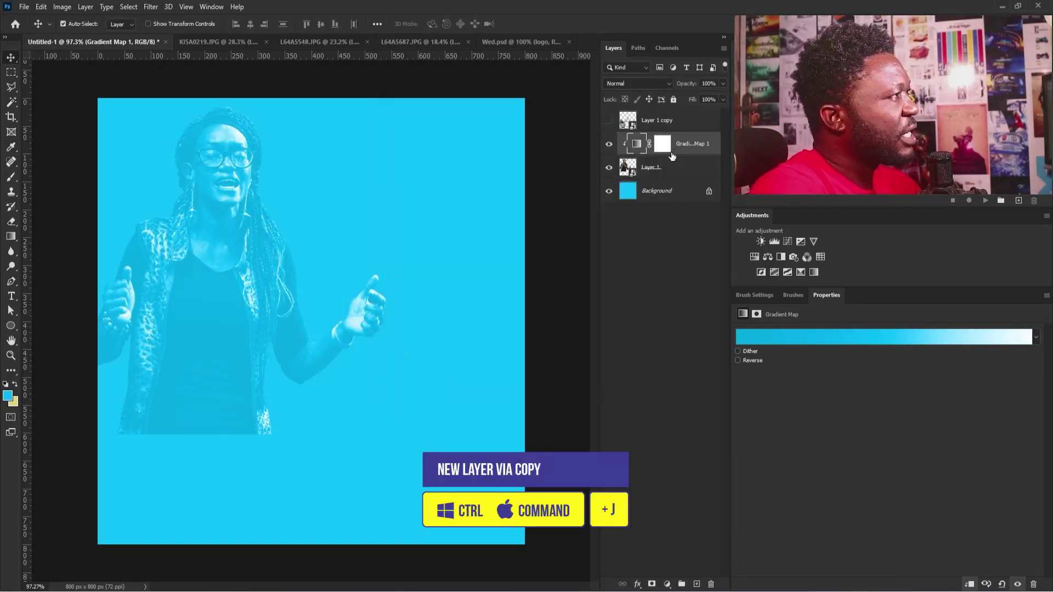
Duplicate Gradient Map 1 above Layer 1 copy, show Layer 1 copy, and clip the duplicate to it.
{"action": "key", "text": "ctrl+j"}
{"action": "left_click_drag", "start_coordinate": [687, 156], "coordinate": [655, 112]}
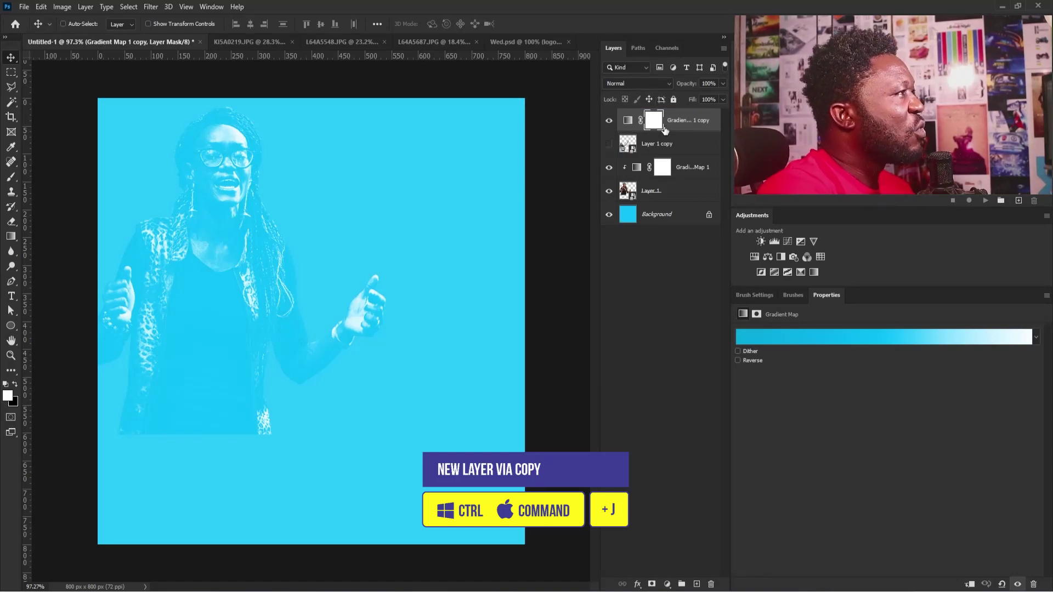
{"action": "left_click_drag", "start_coordinate": [665, 166], "coordinate": [611, 176]}
{"action": "left_click", "coordinate": [651, 125]}
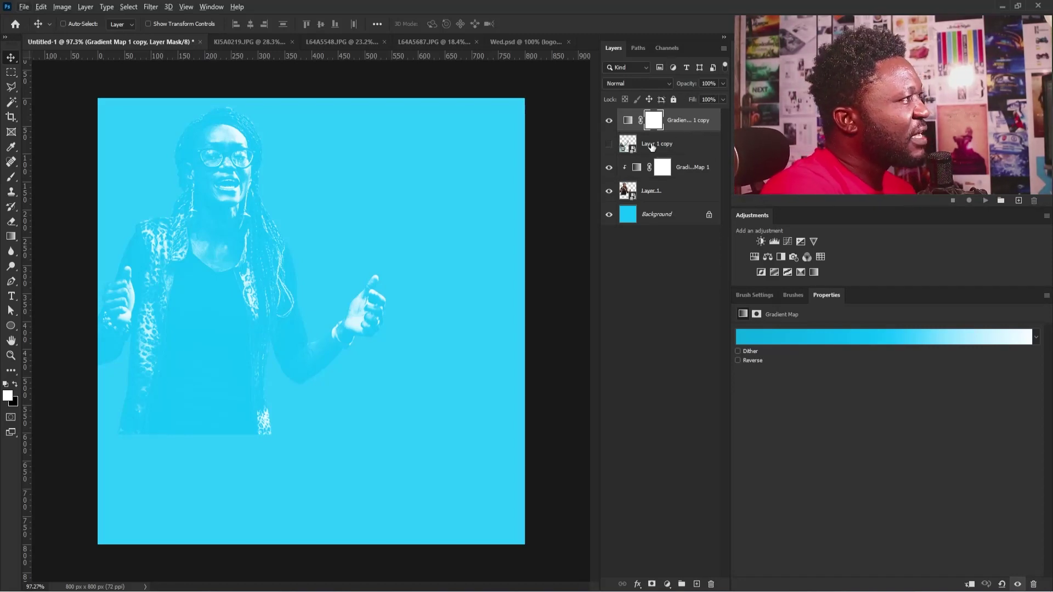
{"action": "left_click", "coordinate": [610, 145]}
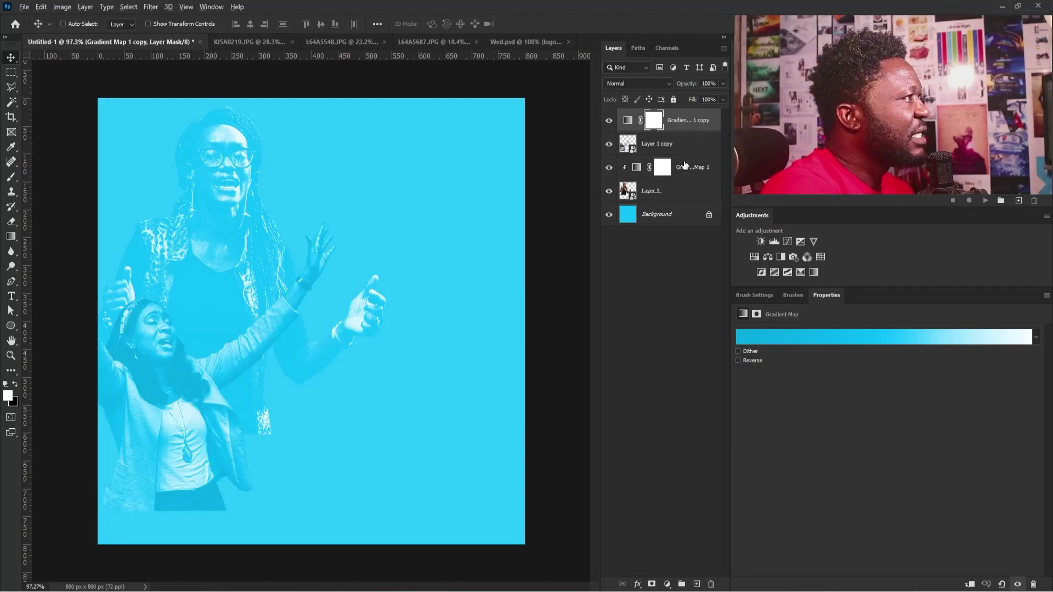
{"action": "left_click", "coordinate": [692, 132], "text": "alt"}
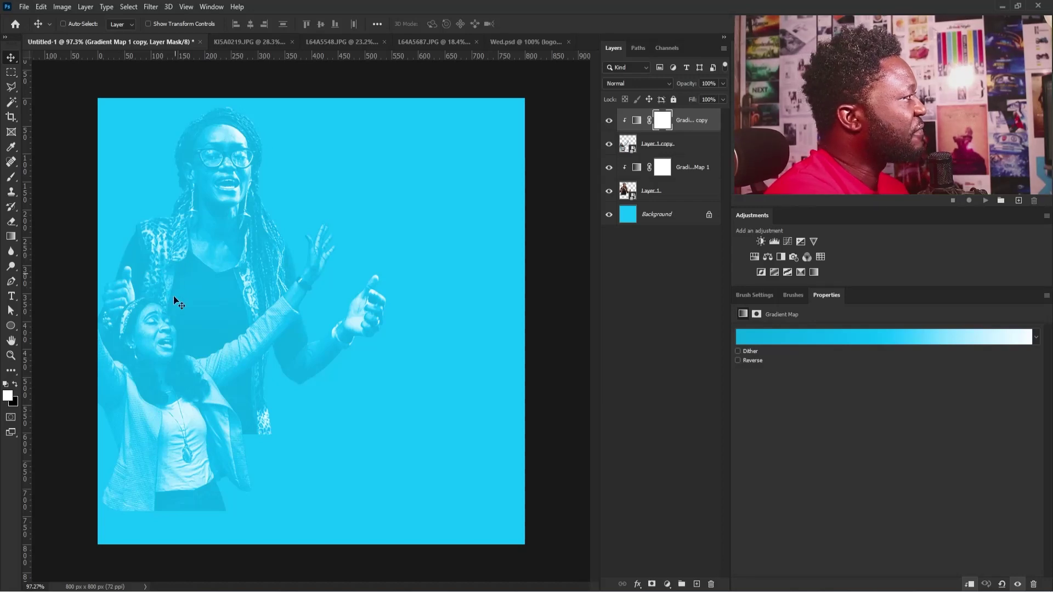
Add a layer mask to Layer 1 and set the brush's Transfer opacity jitter control to Pen Pressure.
{"action": "left_click", "coordinate": [647, 192]}
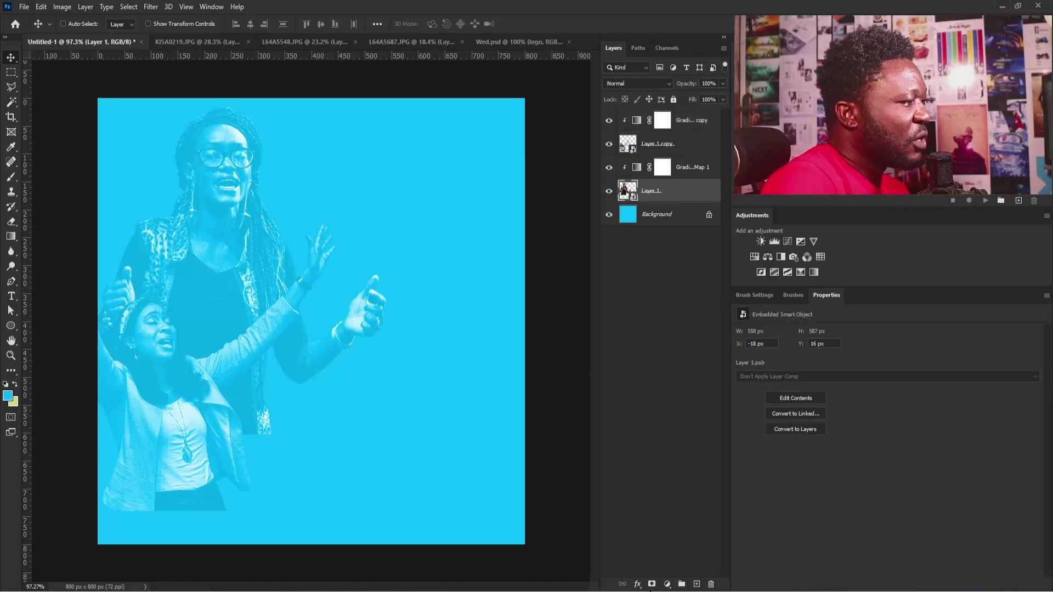
{"action": "left_click", "coordinate": [651, 584]}
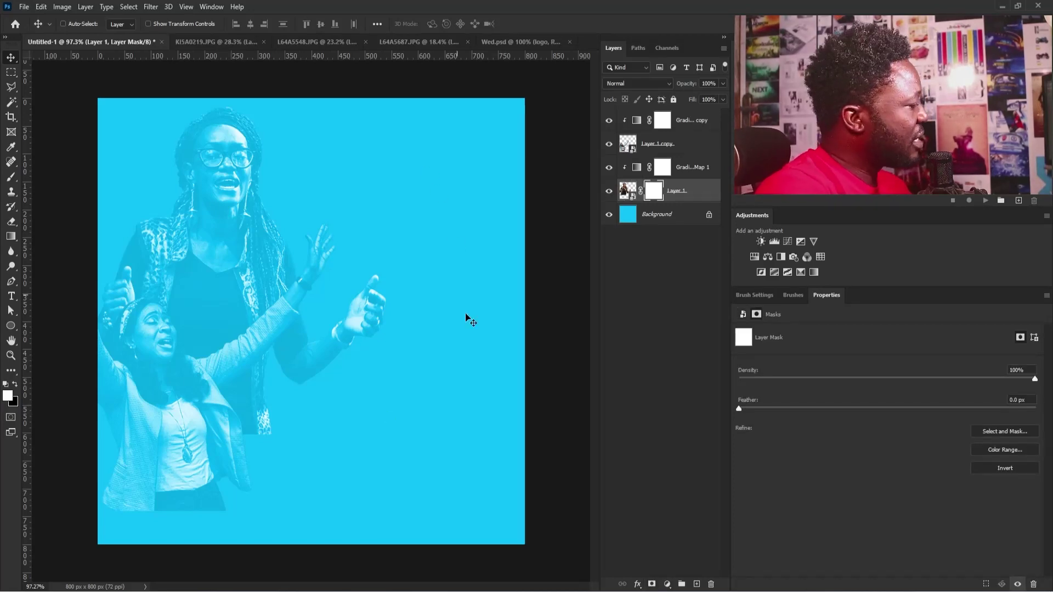
{"action": "key", "text": "b"}
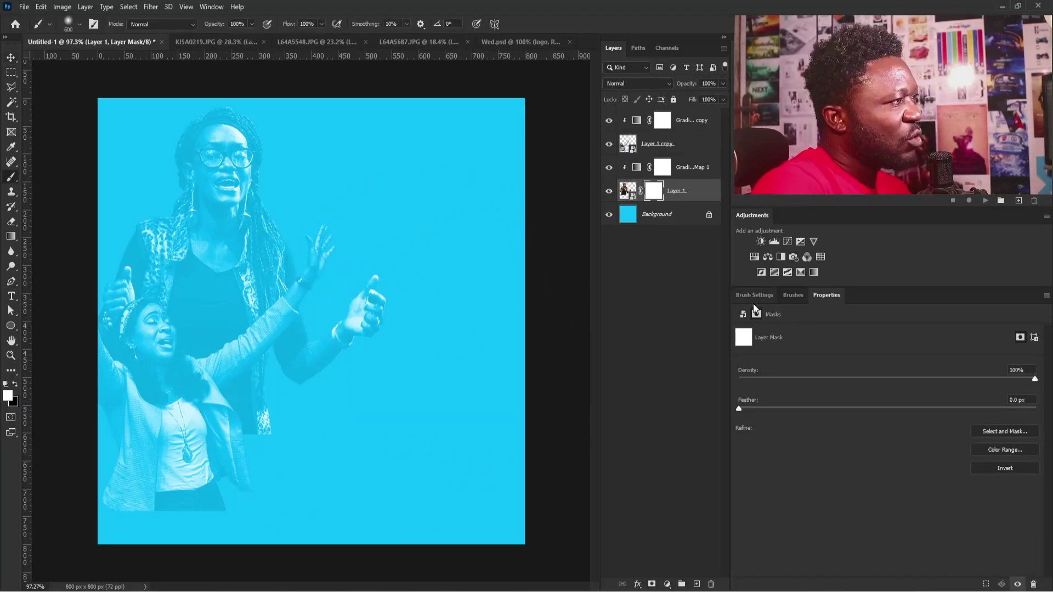
{"action": "left_click", "coordinate": [754, 297]}
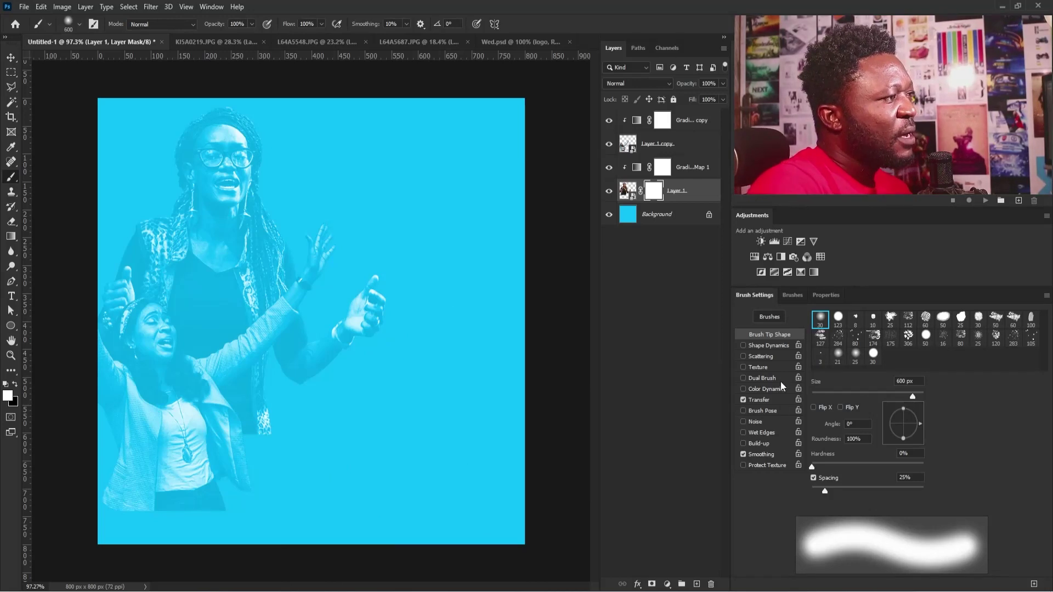
{"action": "left_click", "coordinate": [759, 401]}
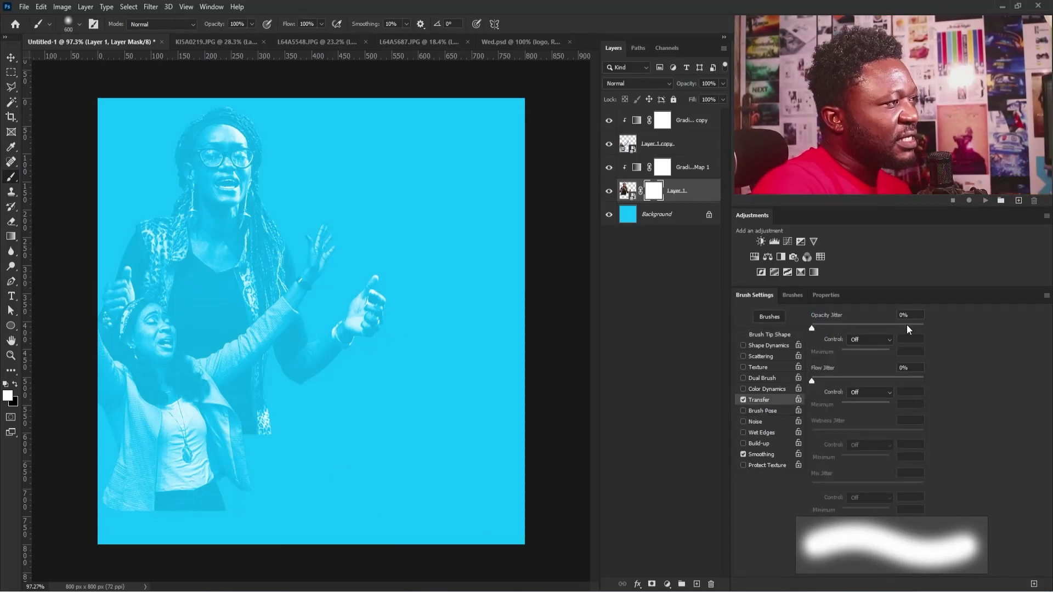
{"action": "left_click", "coordinate": [879, 344]}
{"action": "left_click", "coordinate": [871, 373]}
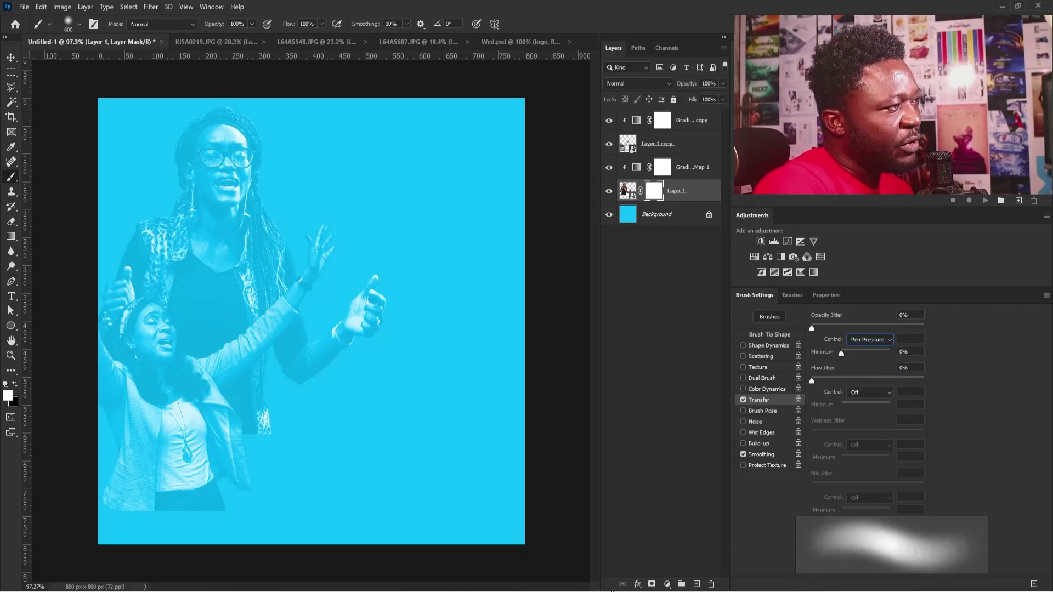
Fade the lower body of the woman with glasses on Layer 1's mask with a soft 300 px black brush, and enlarge her to about 621 px wide.
{"action": "mouse_move", "coordinate": [611, 590]}
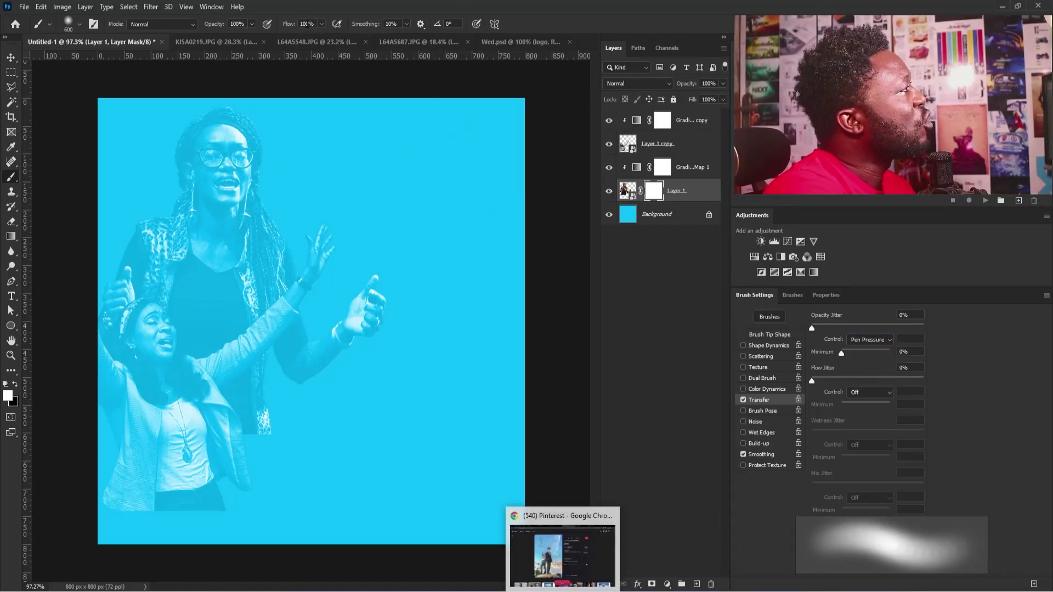
{"action": "left_click", "coordinate": [307, 23]}
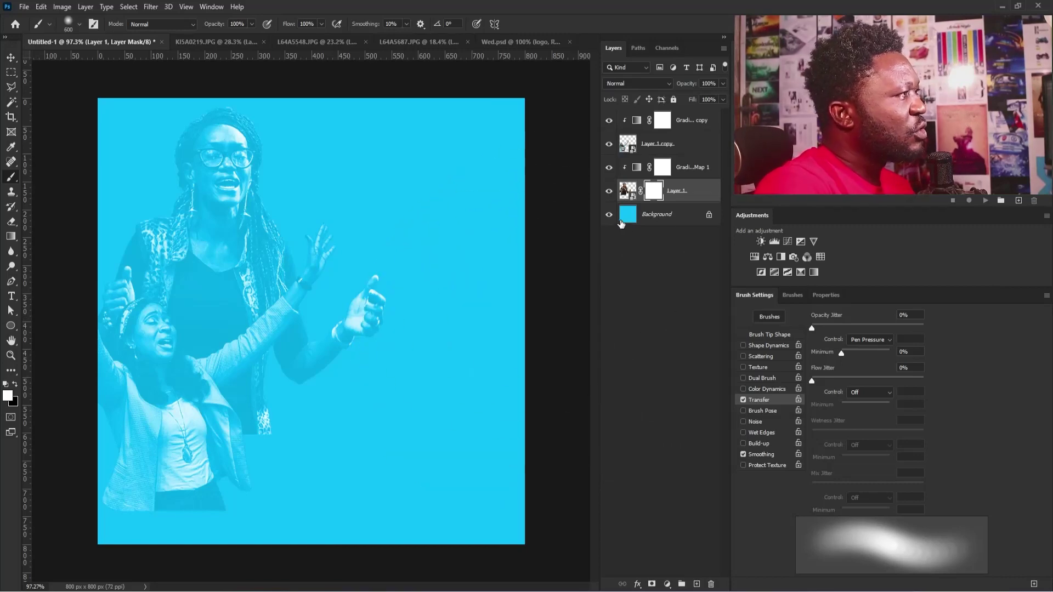
{"action": "left_click", "coordinate": [15, 384]}
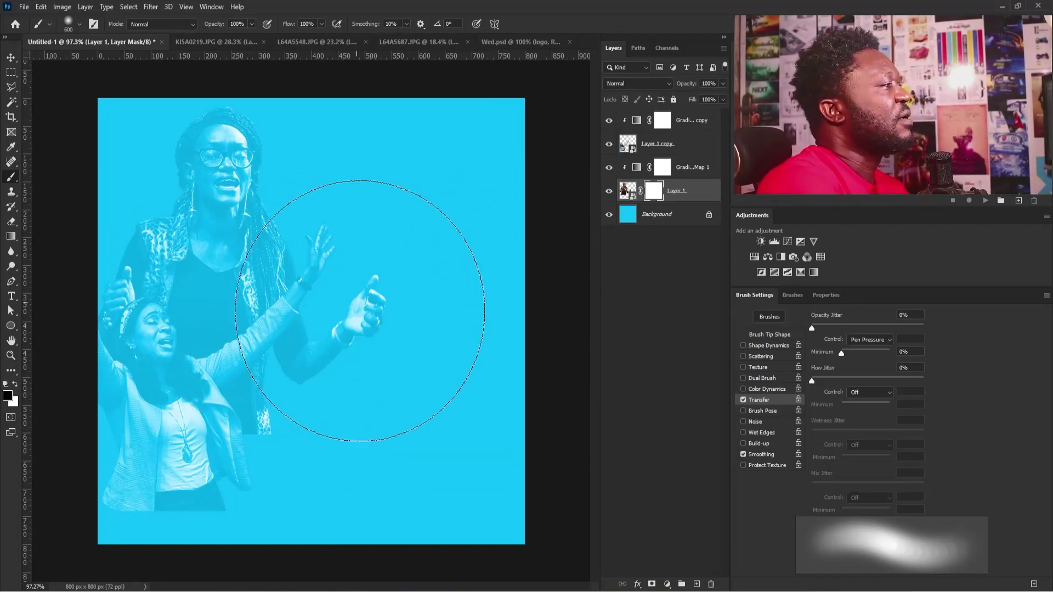
{"action": "key", "text": "bracketleft"}
{"action": "key", "text": "bracketleft"}
{"action": "key", "text": "bracketleft"}
{"action": "key", "text": "bracketleft"}
{"action": "key", "text": "bracketleft"}
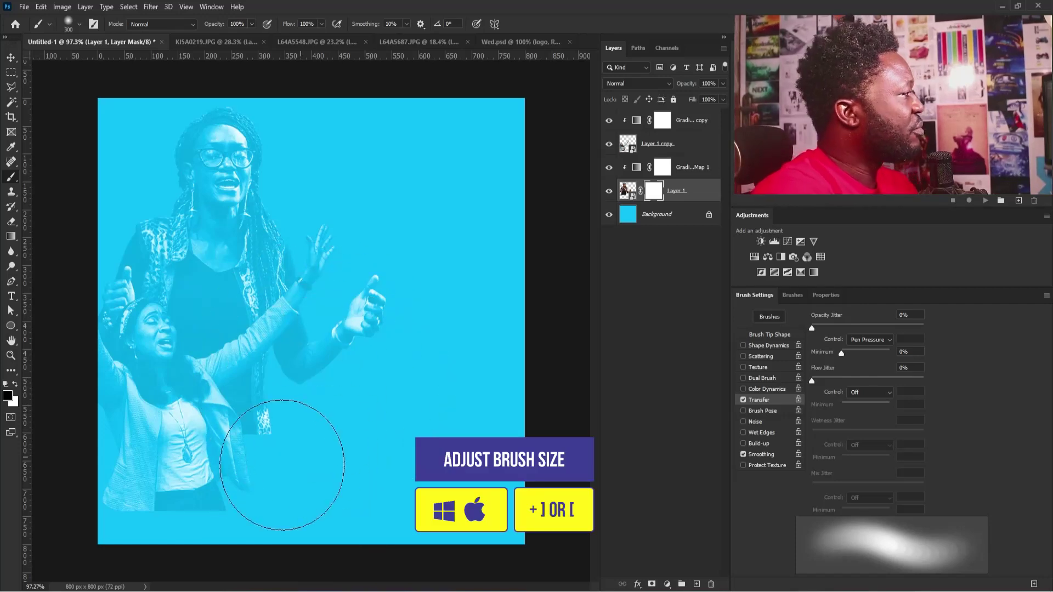
{"action": "left_click_drag", "start_coordinate": [230, 425], "coordinate": [154, 436]}
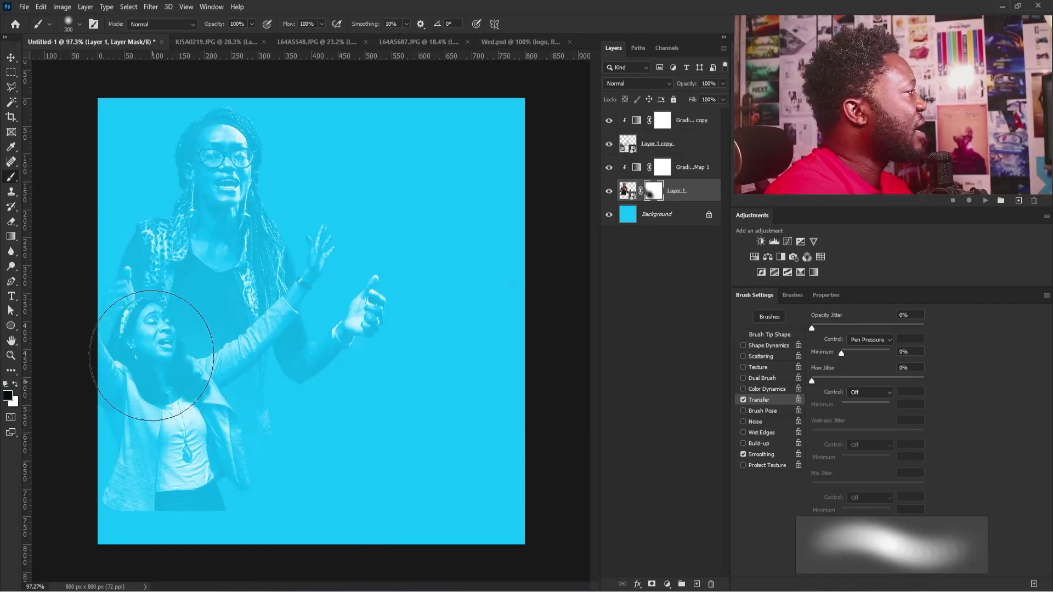
{"action": "left_click", "coordinate": [627, 191]}
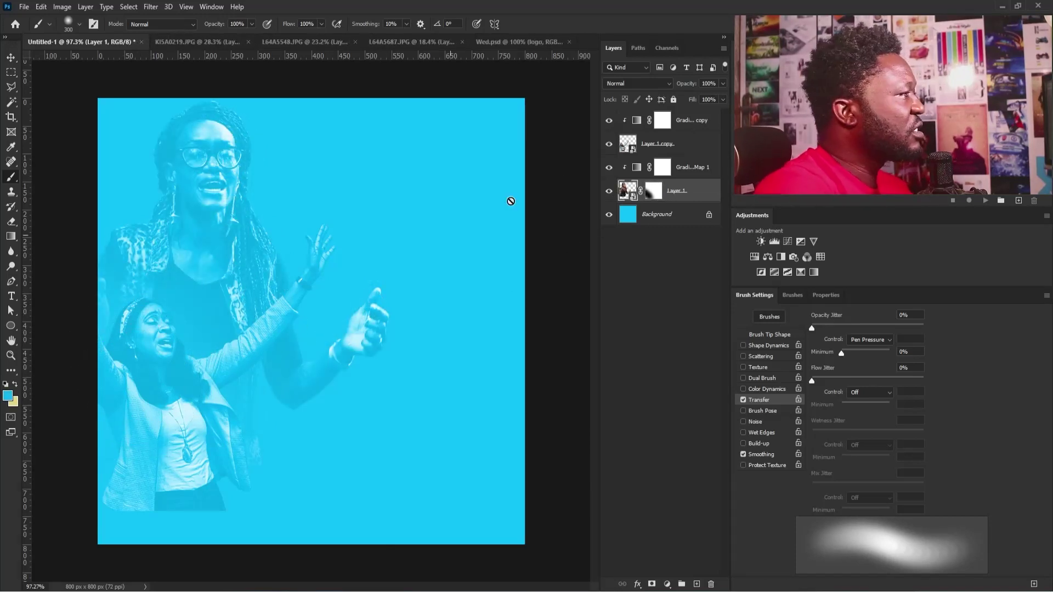
Add a layer mask to Layer 1 copy and paint black over the singing woman's lower body to fade it out.
{"action": "left_click", "coordinate": [644, 147]}
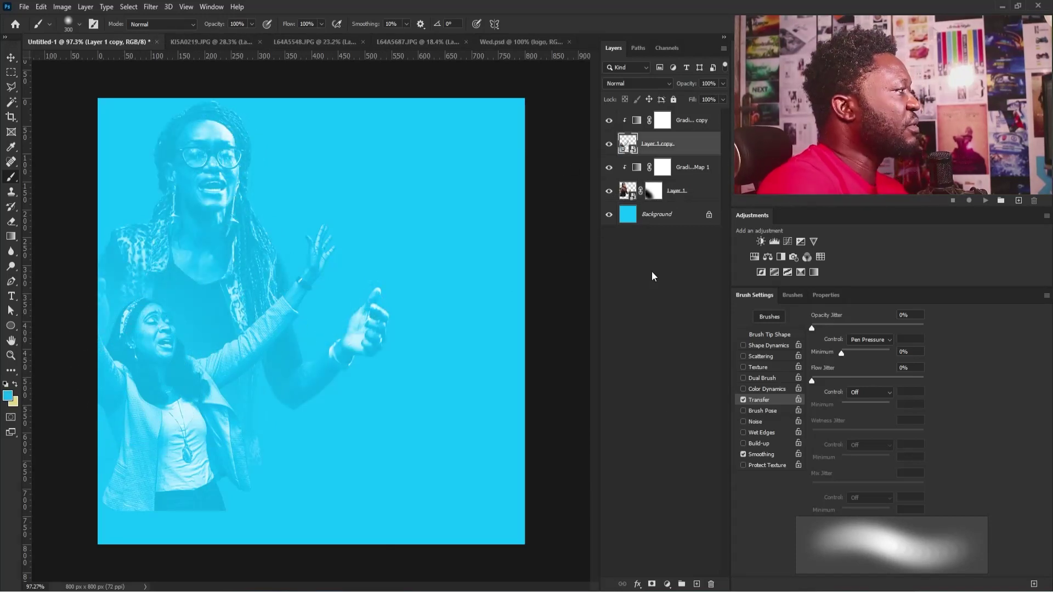
{"action": "left_click", "coordinate": [651, 583]}
{"action": "mouse_move", "coordinate": [186, 477]}
{"action": "left_mouse_down"}
{"action": "mouse_move", "coordinate": [488, 376]}
{"action": "mouse_move", "coordinate": [197, 482]}
{"action": "left_mouse_up"}
Reposition the woman with raised arms in front of the larger woman and scale her to 87.25%.
{"action": "key", "text": "v"}
{"action": "left_click_drag", "start_coordinate": [190, 369], "coordinate": [235, 341]}
{"action": "key", "text": "ctrl+t"}
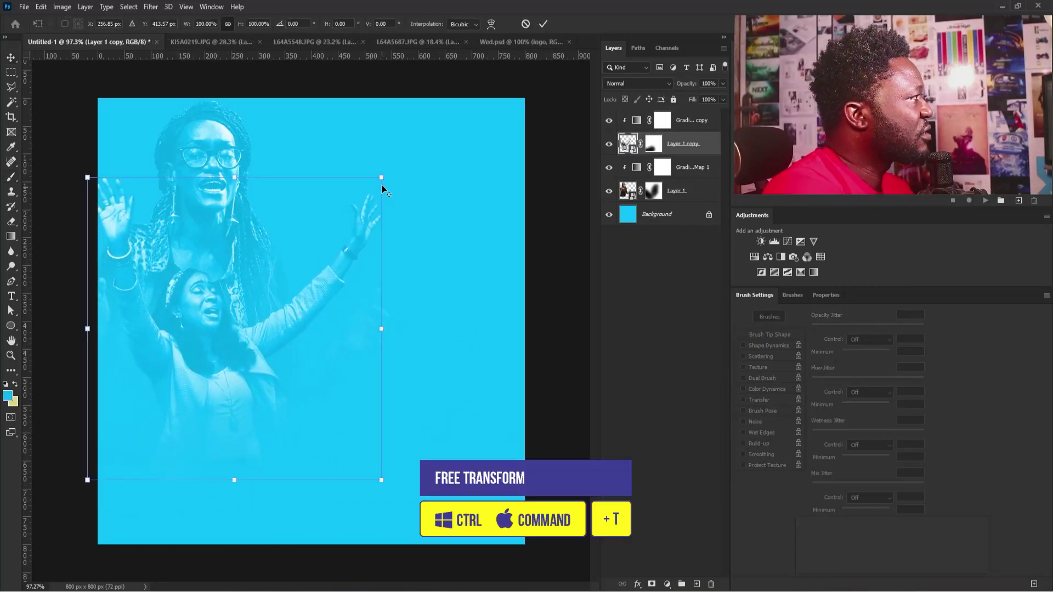
{"action": "left_click_drag", "start_coordinate": [381, 189], "coordinate": [344, 216]}
{"action": "left_click_drag", "start_coordinate": [226, 371], "coordinate": [235, 376]}
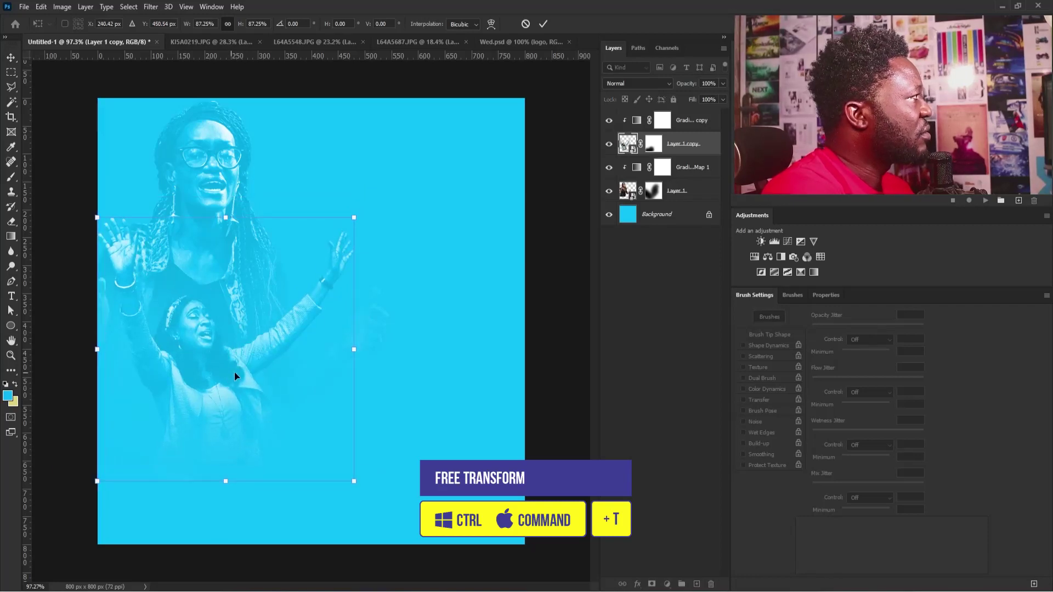
{"action": "key", "text": "Return"}
Add a Levels adjustment above the gradient map copy and fine-tune its midtone input level.
{"action": "left_click", "coordinate": [679, 121]}
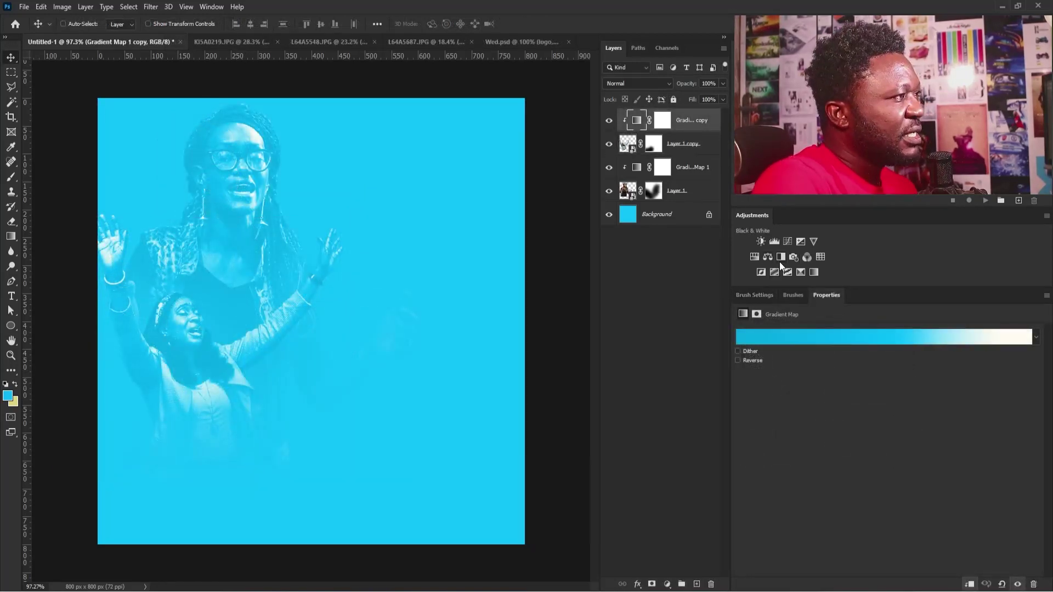
{"action": "left_click", "coordinate": [774, 243]}
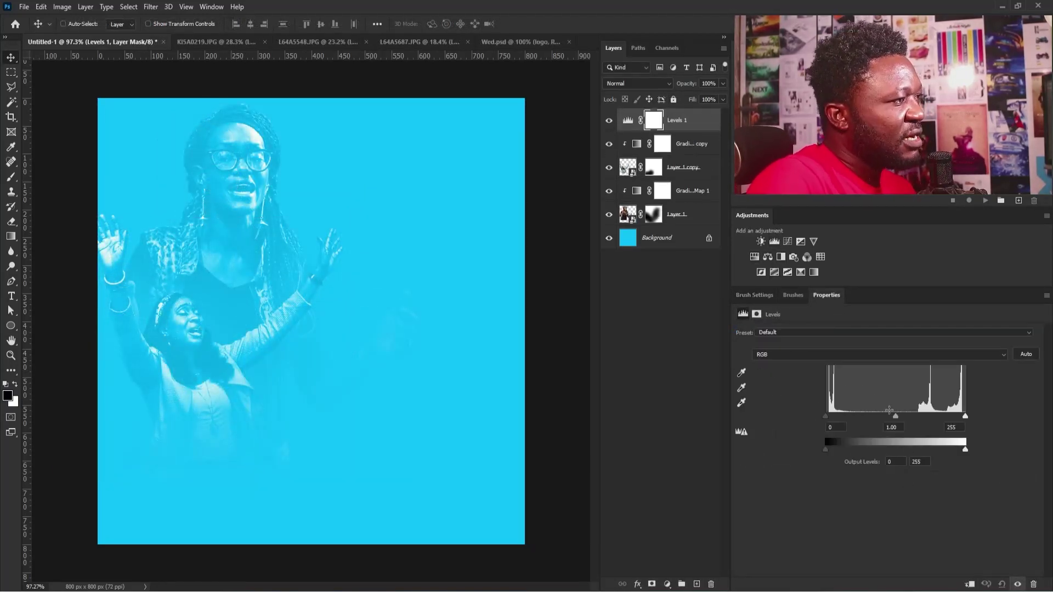
{"action": "left_click_drag", "start_coordinate": [897, 417], "coordinate": [898, 418]}
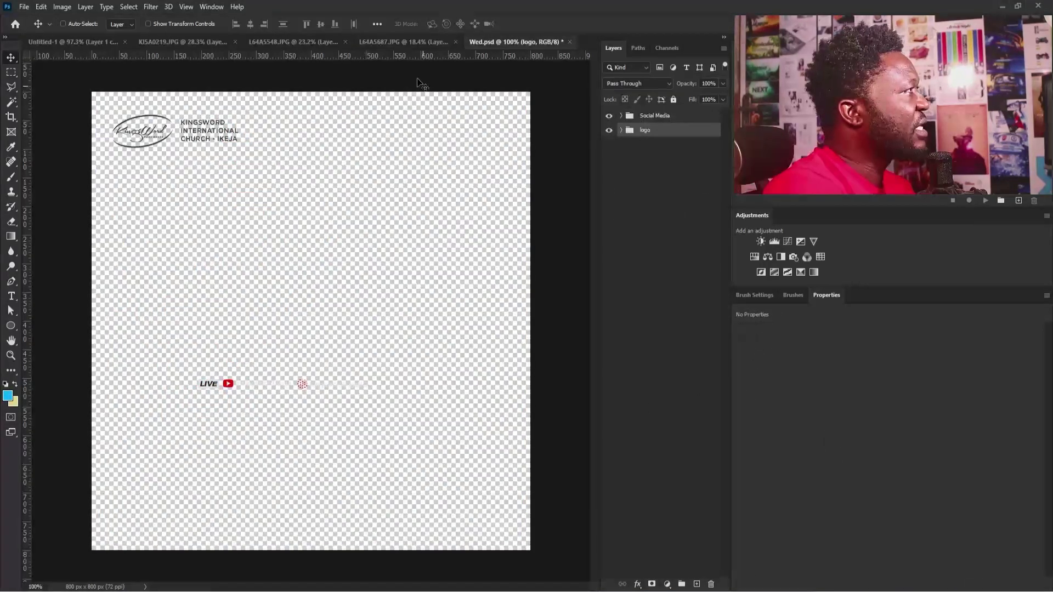
Look through the cut-outs in L64A5687.JPG and L64A5548.JPG and return to the Untitled-1 composition.
{"action": "left_click", "coordinate": [393, 48]}
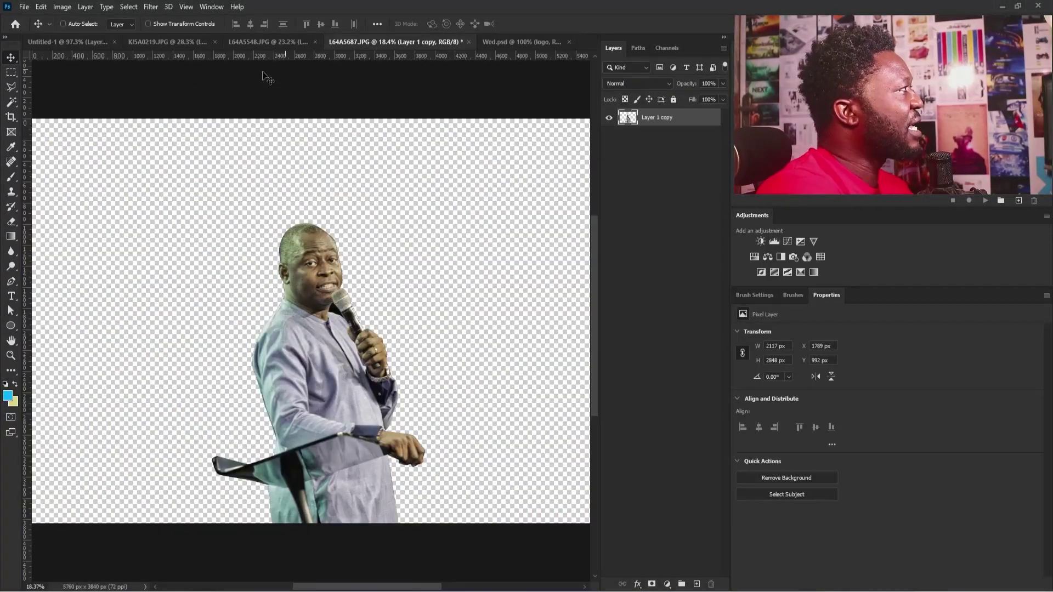
{"action": "left_click", "coordinate": [257, 42]}
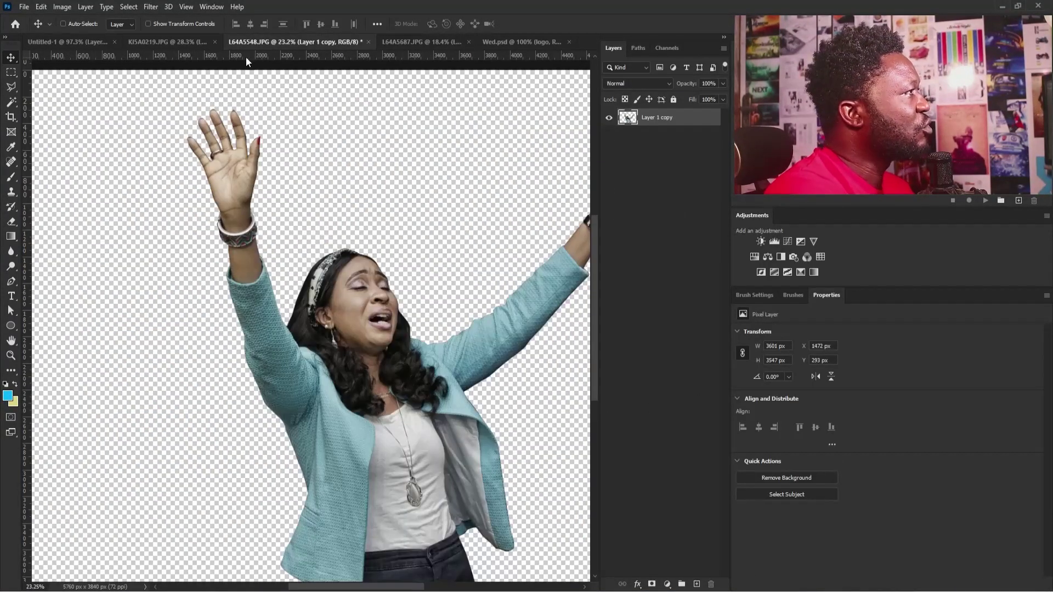
{"action": "left_click", "coordinate": [75, 43]}
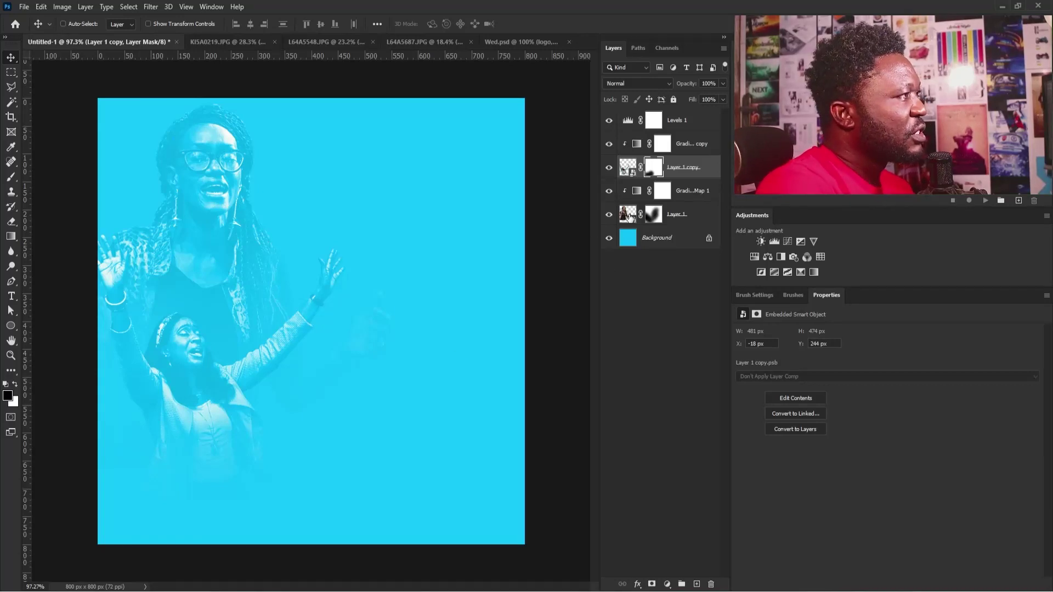
Marquee-select a patch about 42 x 41 px on the glasses-wearing woman's vest and copy it from Layer 1 to a new layer.
{"action": "left_click", "coordinate": [629, 217]}
{"action": "left_click", "coordinate": [625, 170]}
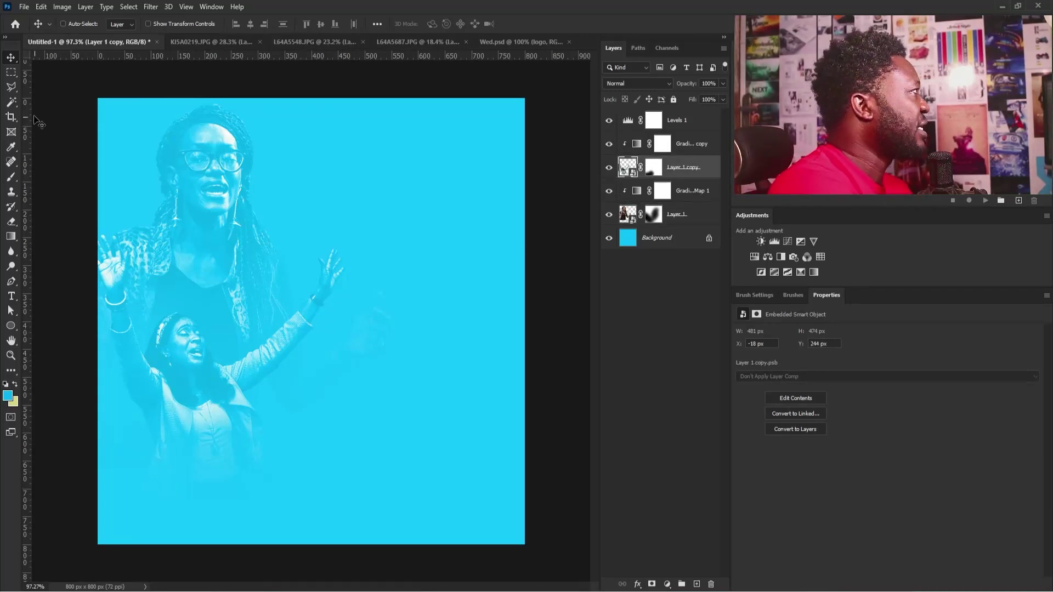
{"action": "left_click", "coordinate": [11, 72]}
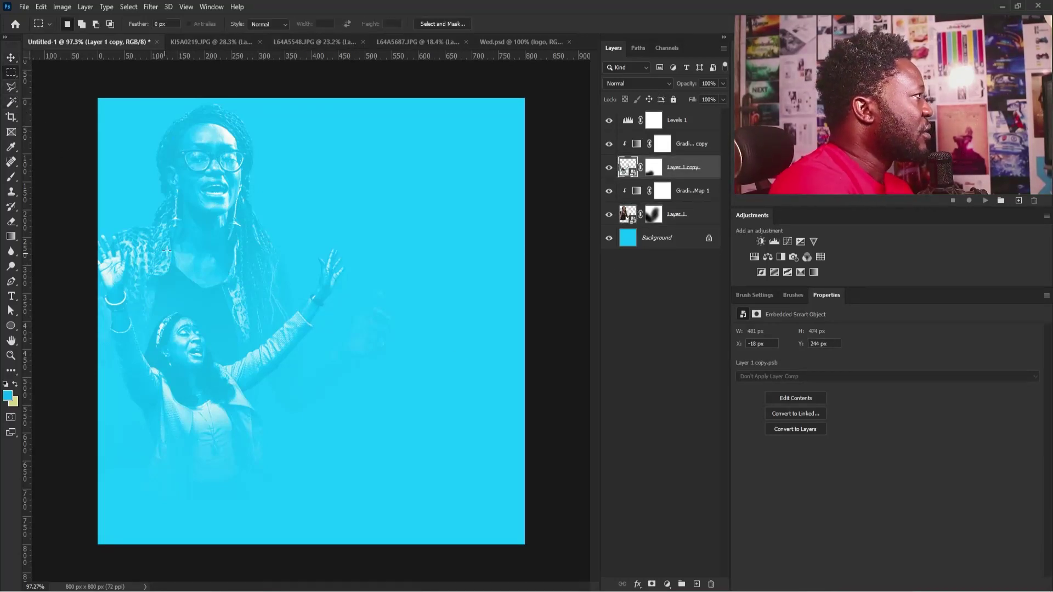
{"action": "left_click_drag", "start_coordinate": [167, 254], "coordinate": [161, 256]}
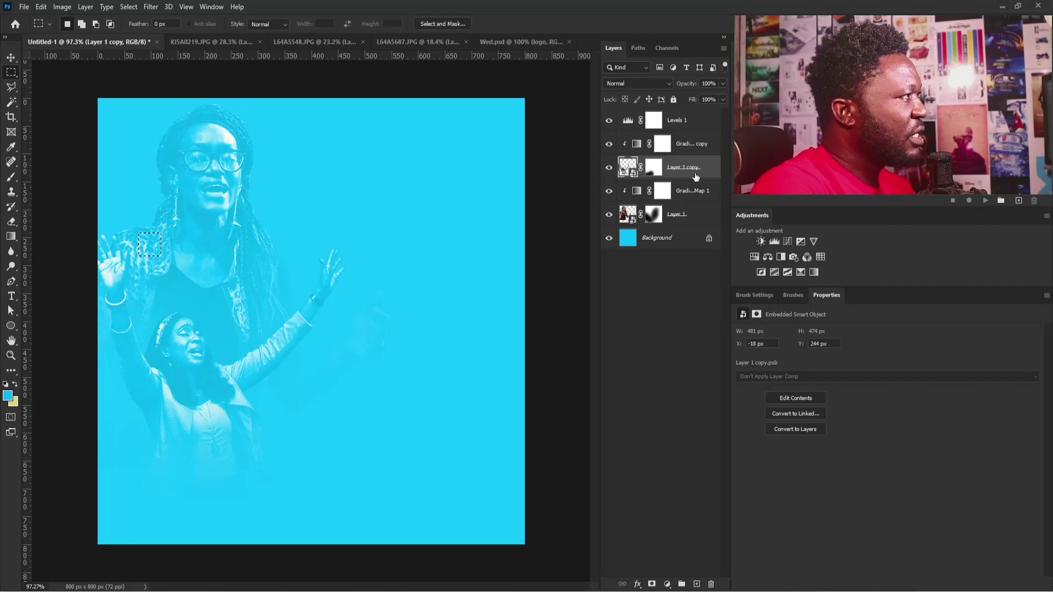
{"action": "left_click", "coordinate": [630, 225]}
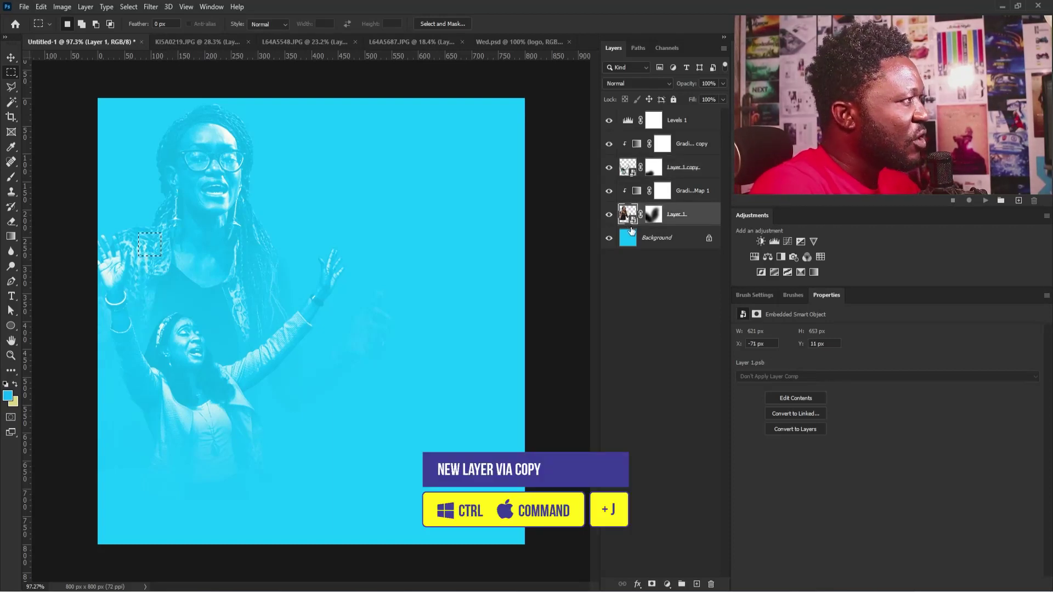
{"action": "key", "text": "ctrl+j"}
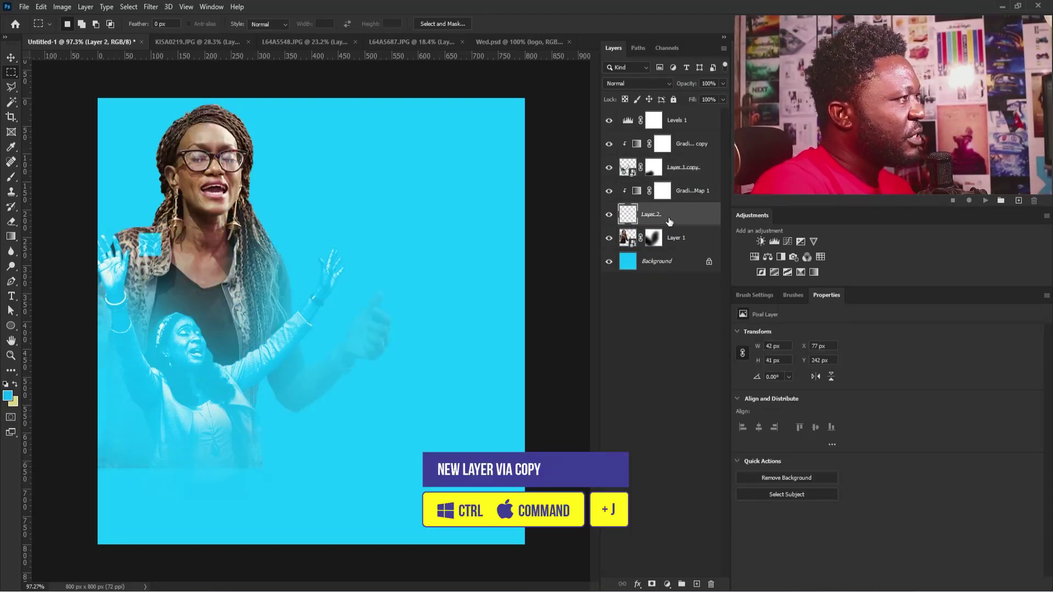
Move Layer 2 below Layer 1 and clip Gradient Map 1 back onto Layer 1.
{"action": "left_click_drag", "start_coordinate": [669, 221], "coordinate": [657, 250]}
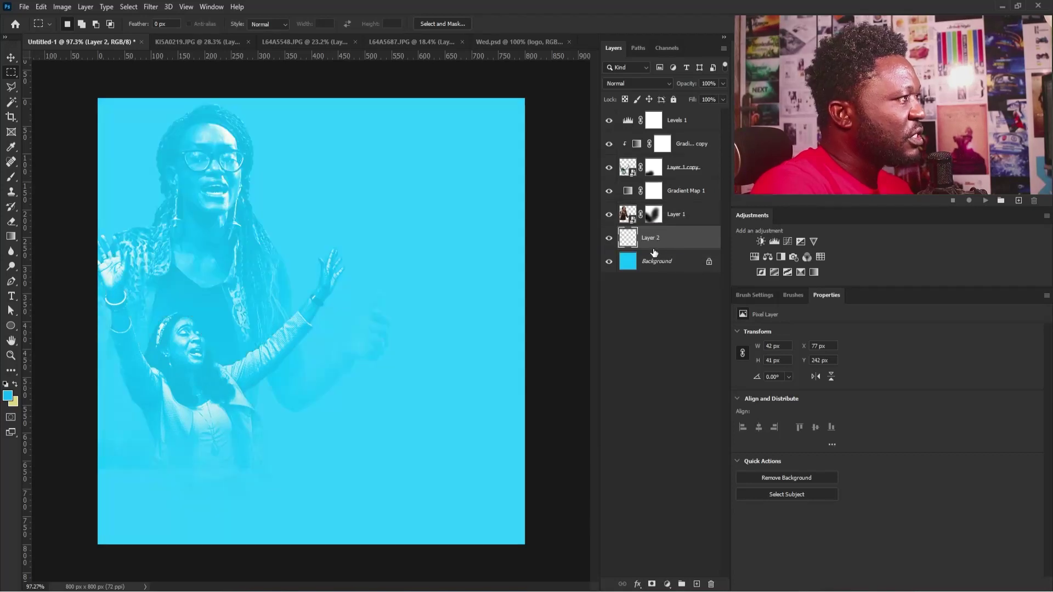
{"action": "left_click", "coordinate": [686, 200]}
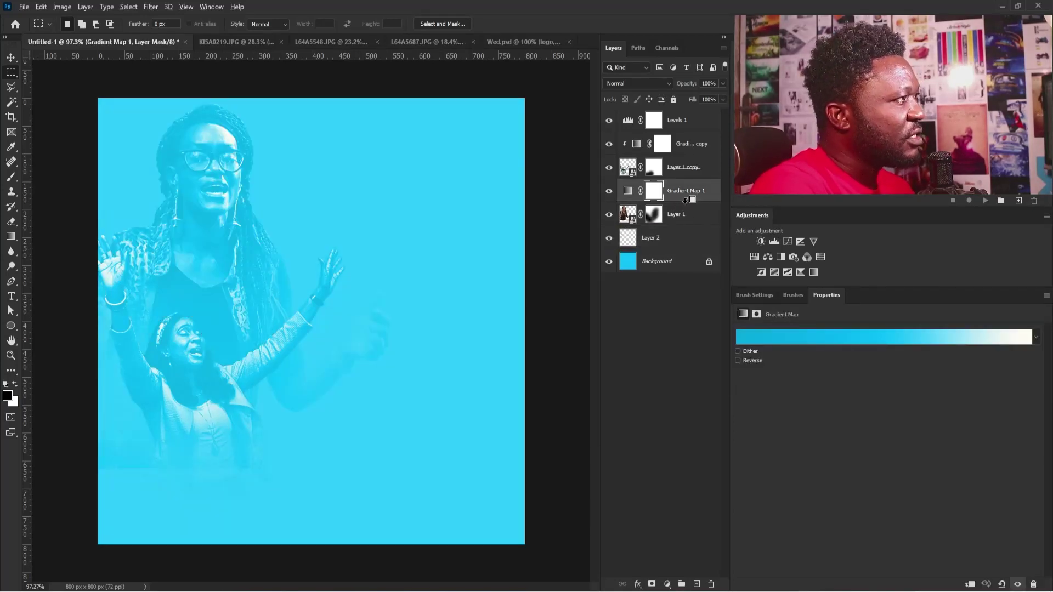
{"action": "left_click", "coordinate": [683, 203], "text": "alt"}
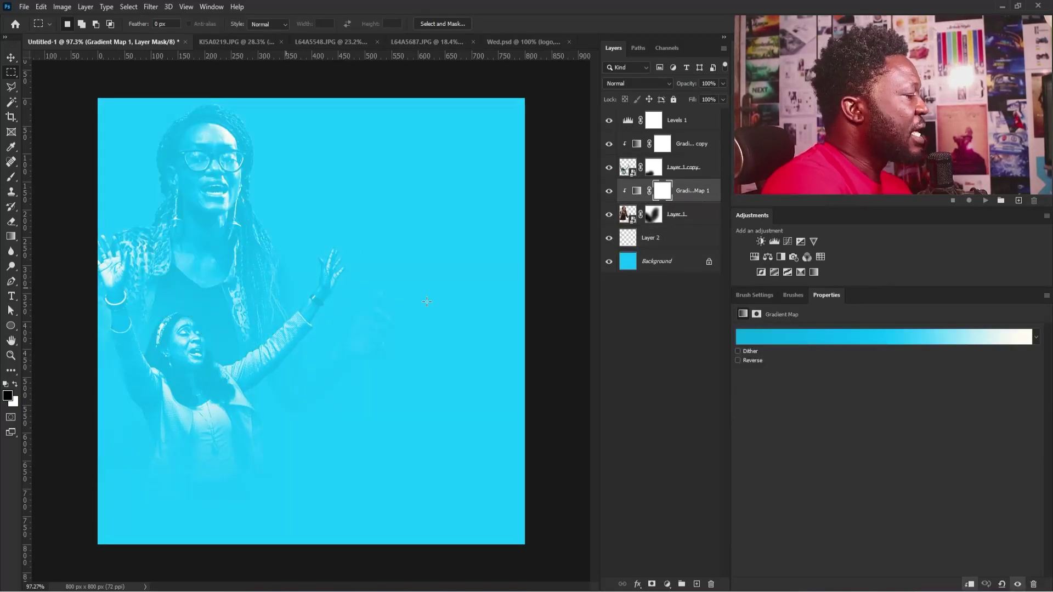
Scale Layer 2 up to about 723 x 705 px so it fills the area behind both women.
{"action": "key", "text": "v"}
{"action": "left_click", "coordinate": [652, 241]}
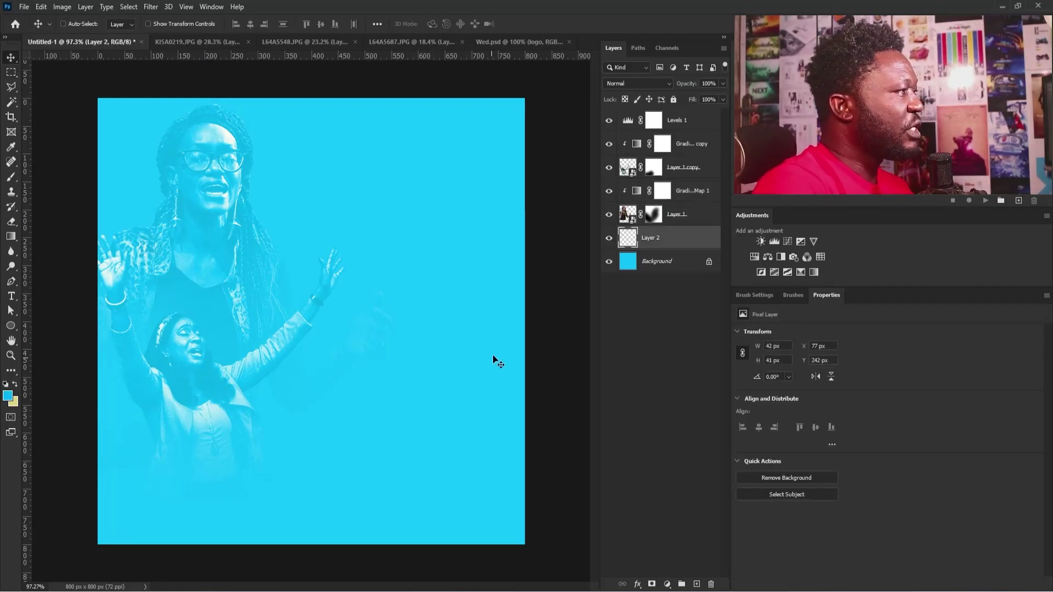
{"action": "key", "text": "ctrl+t"}
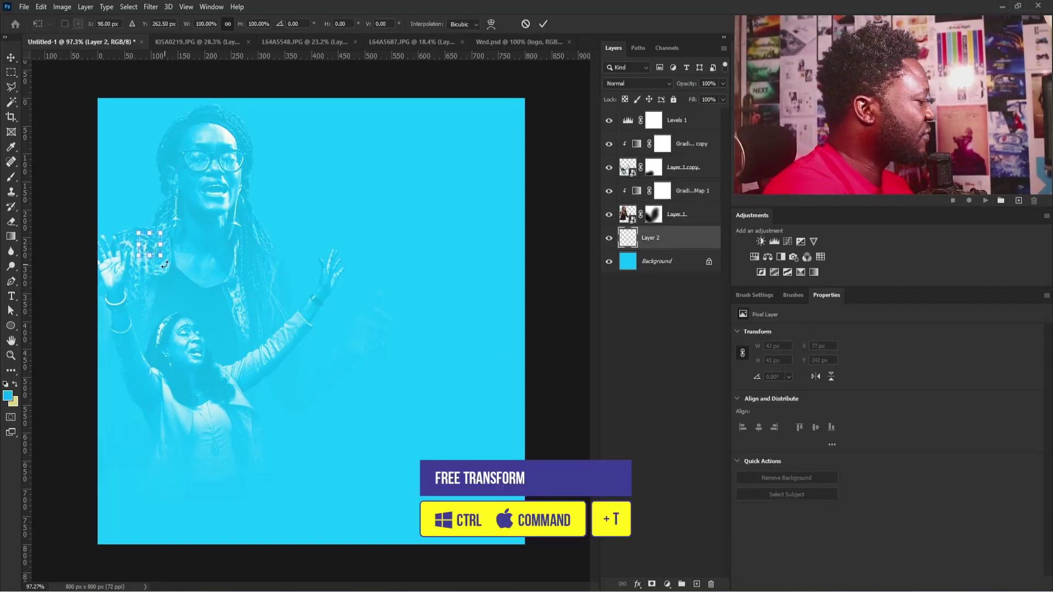
{"action": "left_click_drag", "start_coordinate": [160, 255], "coordinate": [354, 433]}
{"action": "left_click_drag", "start_coordinate": [202, 260], "coordinate": [269, 259]}
{"action": "key", "text": "Return"}
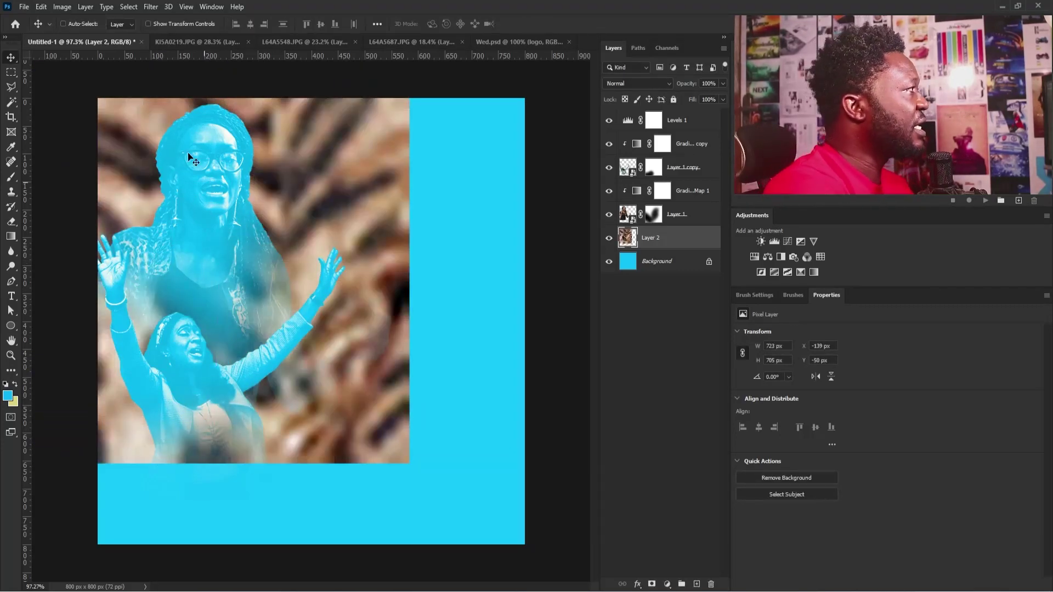
Apply a Field Blur of about 75 px to Layer 2.
{"action": "left_click", "coordinate": [150, 7]}
{"action": "mouse_move", "coordinate": [200, 134]}
{"action": "mouse_move", "coordinate": [170, 149]}
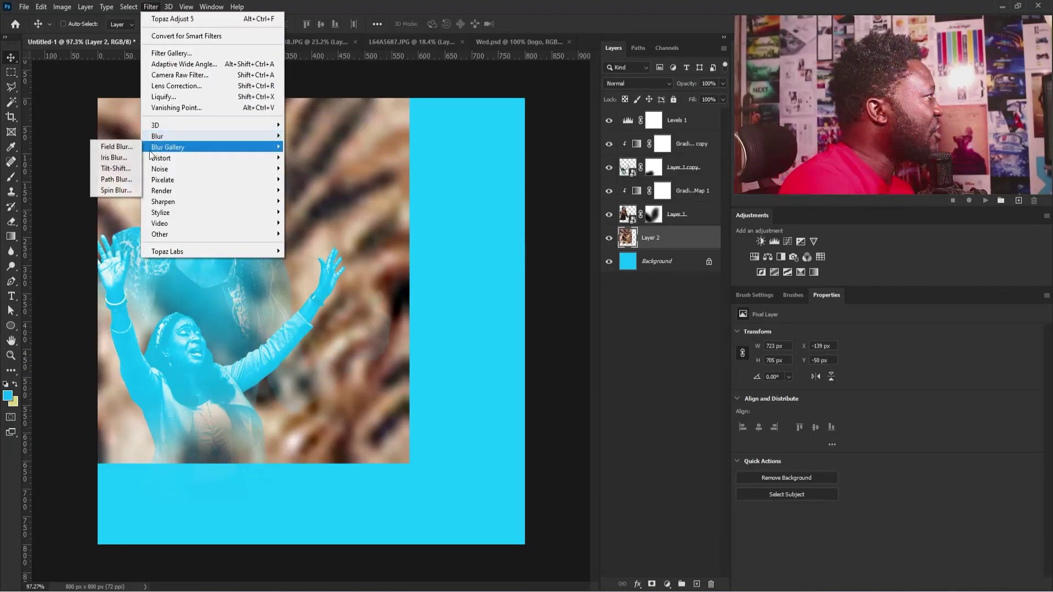
{"action": "left_click", "coordinate": [113, 147]}
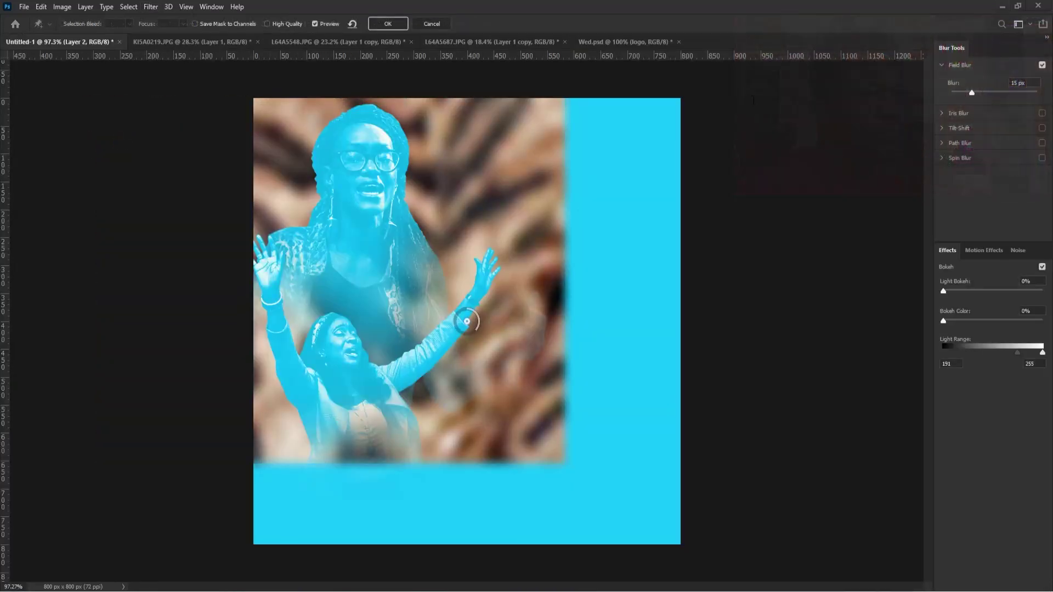
{"action": "left_click_drag", "start_coordinate": [970, 92], "coordinate": [992, 96]}
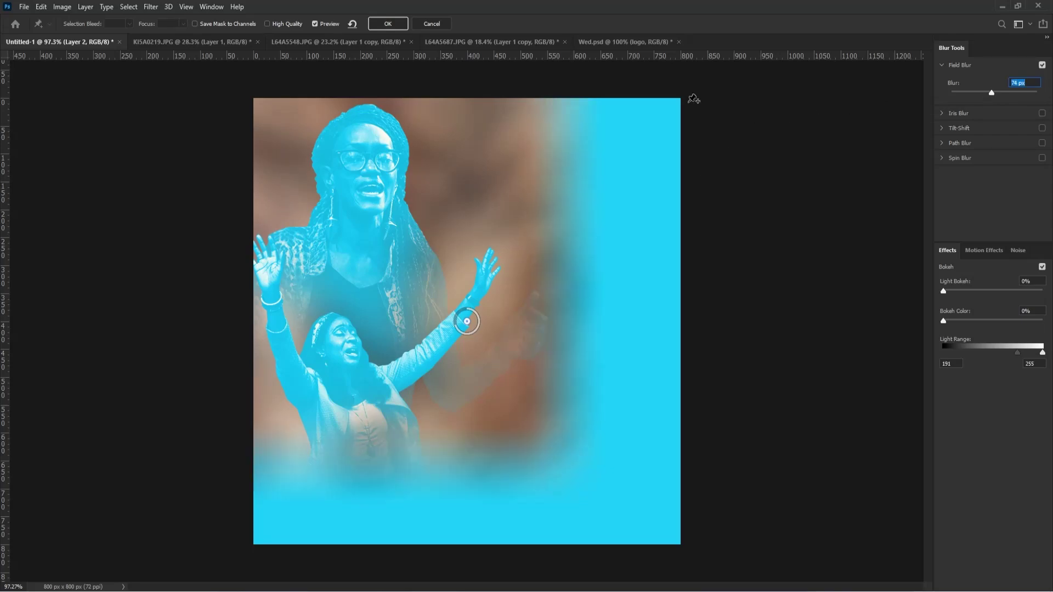
{"action": "key", "text": "Return"}
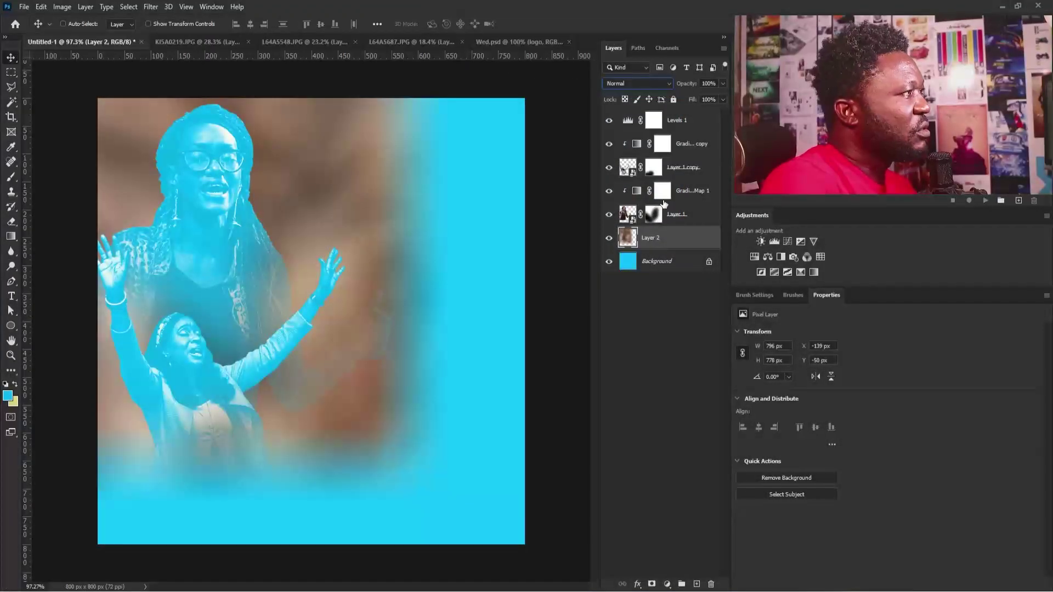
Duplicate Gradient Map 1, place the copy directly above Layer 2 and clip it to that layer.
{"action": "left_click", "coordinate": [638, 196]}
{"action": "key", "text": "ctrl+j"}
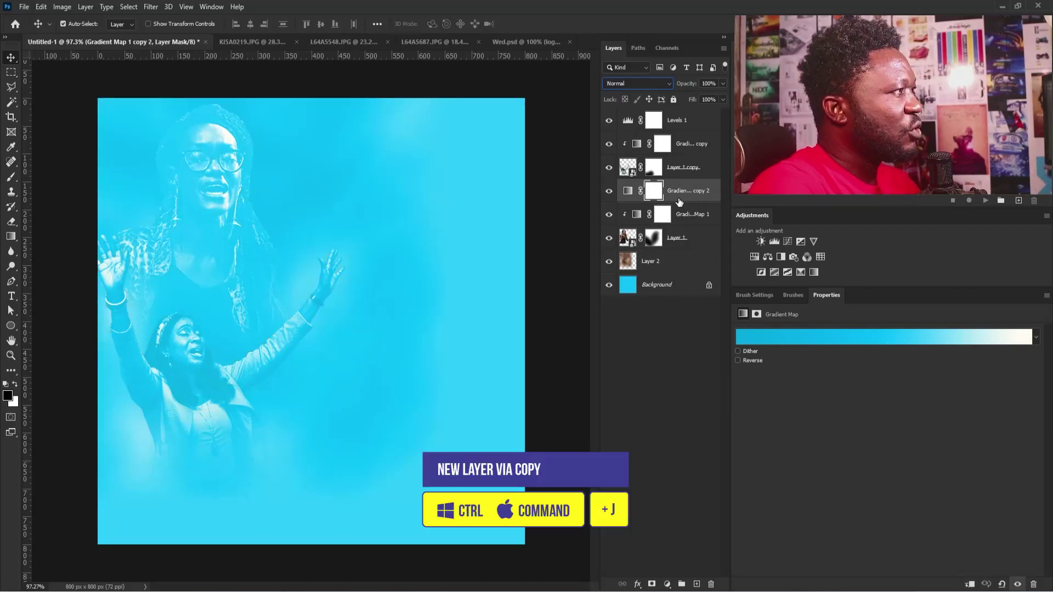
{"action": "left_click_drag", "start_coordinate": [638, 197], "coordinate": [681, 257]}
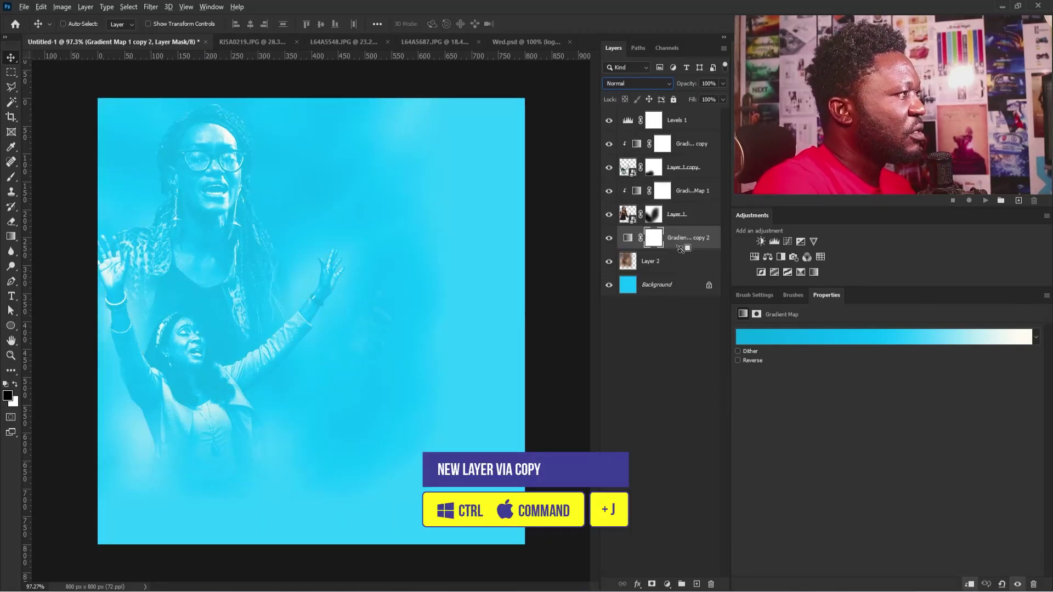
{"action": "left_click", "coordinate": [681, 249], "text": "alt"}
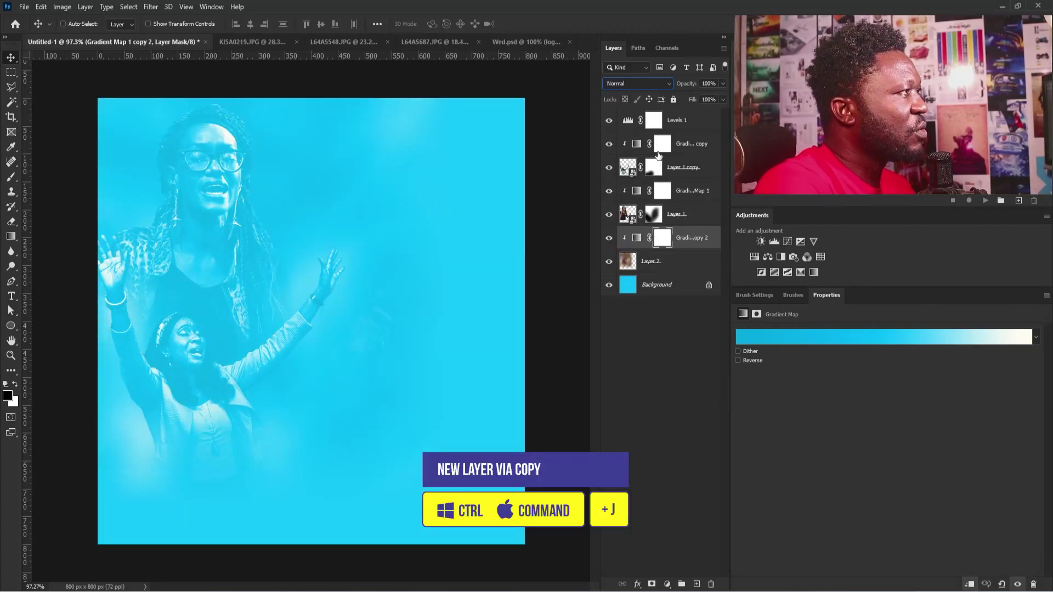
Strengthen Layer 2's contrast by adjusting the Levels input values and shift the layer up and left behind the glasses-wearing woman.
{"action": "left_click", "coordinate": [647, 262]}
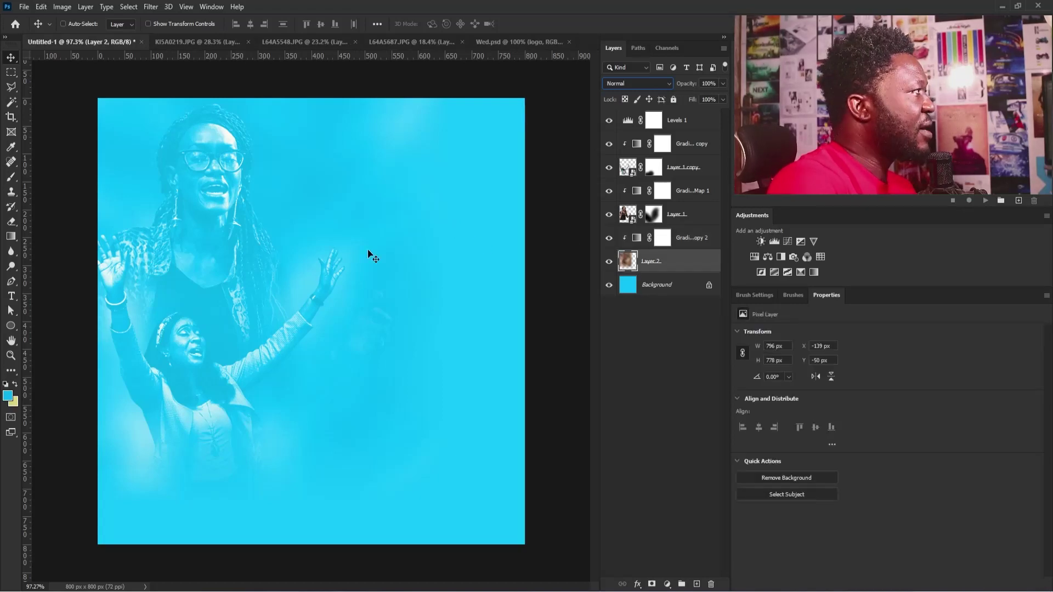
{"action": "left_click_drag", "start_coordinate": [245, 211], "coordinate": [213, 177]}
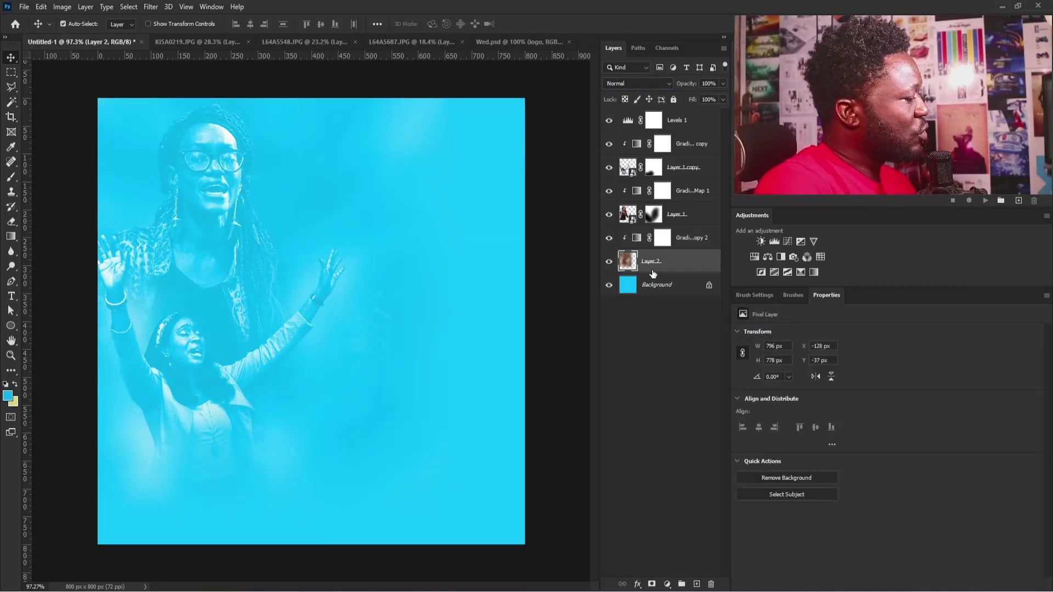
{"action": "key", "text": "ctrl+l"}
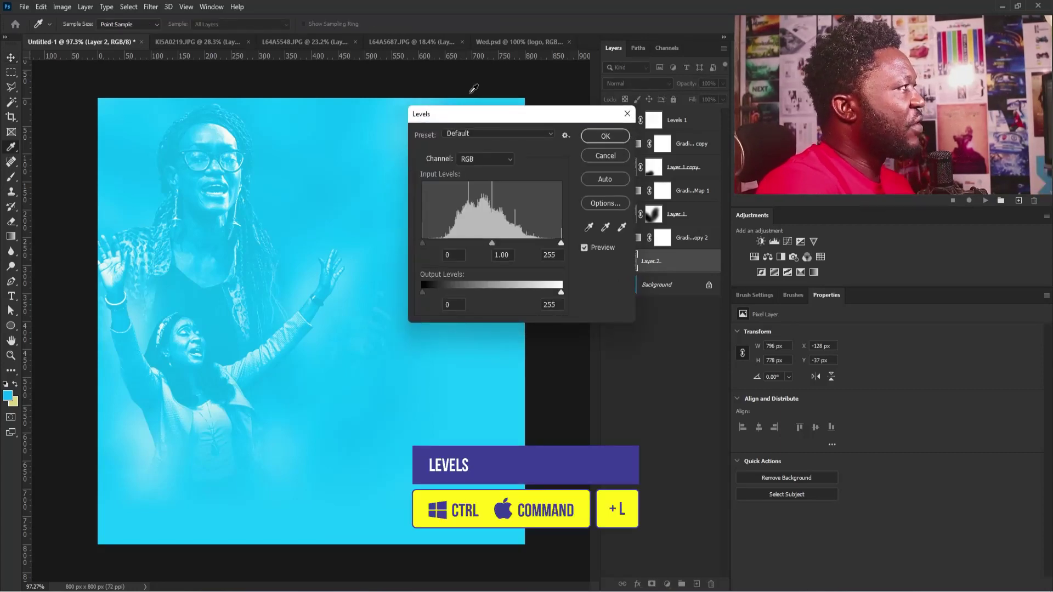
{"action": "left_click_drag", "start_coordinate": [483, 112], "coordinate": [694, 229]}
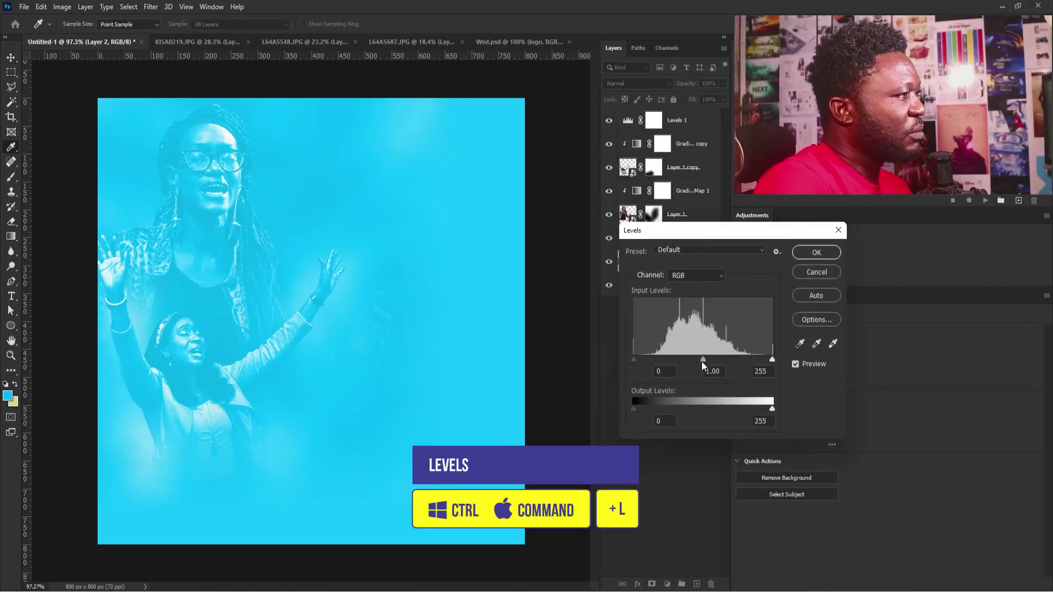
{"action": "mouse_move", "coordinate": [702, 361]}
{"action": "left_mouse_down"}
{"action": "mouse_move", "coordinate": [724, 363]}
{"action": "mouse_move", "coordinate": [691, 364]}
{"action": "mouse_move", "coordinate": [701, 362]}
{"action": "left_mouse_up"}
{"action": "left_click_drag", "start_coordinate": [634, 361], "coordinate": [694, 366]}
{"action": "left_click_drag", "start_coordinate": [733, 361], "coordinate": [763, 361]}
{"action": "mouse_move", "coordinate": [695, 360]}
{"action": "left_mouse_down"}
{"action": "mouse_move", "coordinate": [685, 361]}
{"action": "mouse_move", "coordinate": [706, 360]}
{"action": "left_mouse_up"}
{"action": "left_click", "coordinate": [815, 252]}
{"action": "key", "text": "v"}
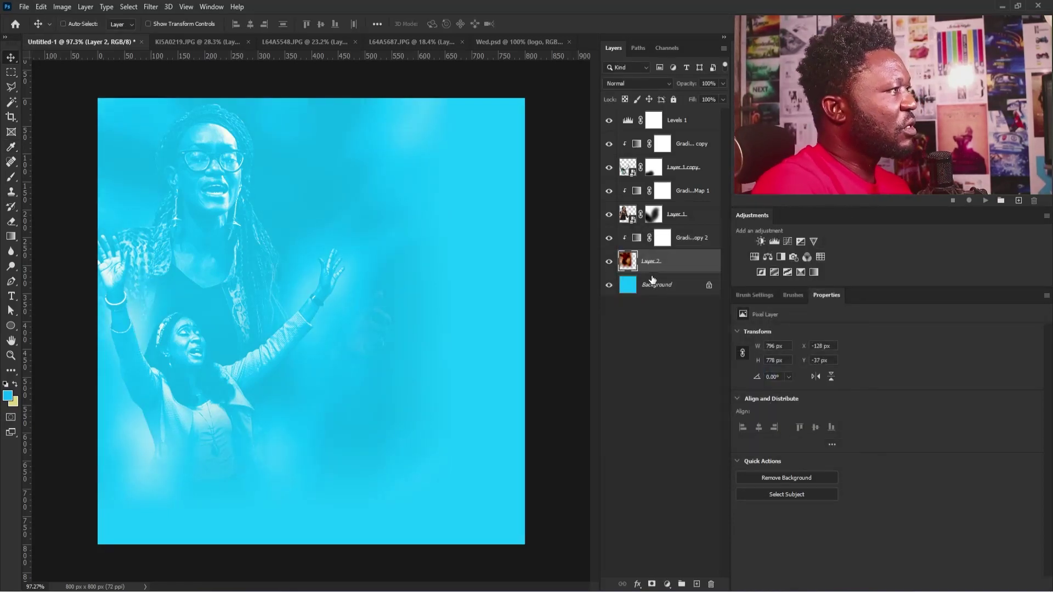
{"action": "mouse_move", "coordinate": [232, 359]}
{"action": "left_mouse_down"}
{"action": "mouse_move", "coordinate": [205, 253]}
{"action": "mouse_move", "coordinate": [229, 210]}
{"action": "mouse_move", "coordinate": [169, 224]}
{"action": "mouse_move", "coordinate": [179, 225]}
{"action": "left_mouse_up"}
Group all layers from Levels 1 down to Layer 2.
{"action": "key", "text": "b"}
{"action": "left_click", "coordinate": [696, 120]}
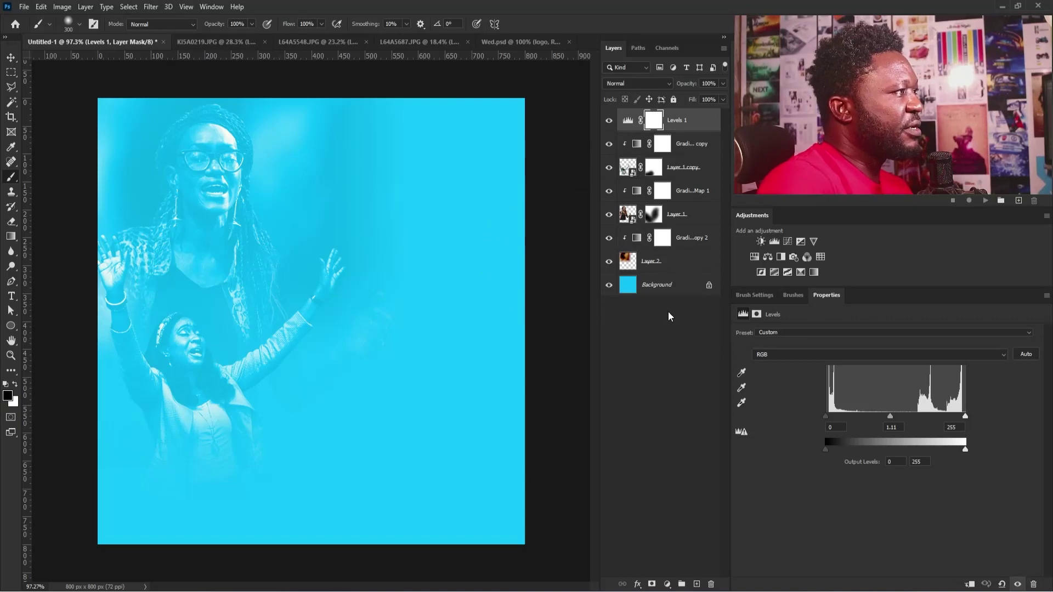
{"action": "left_click", "coordinate": [674, 271], "text": "shift"}
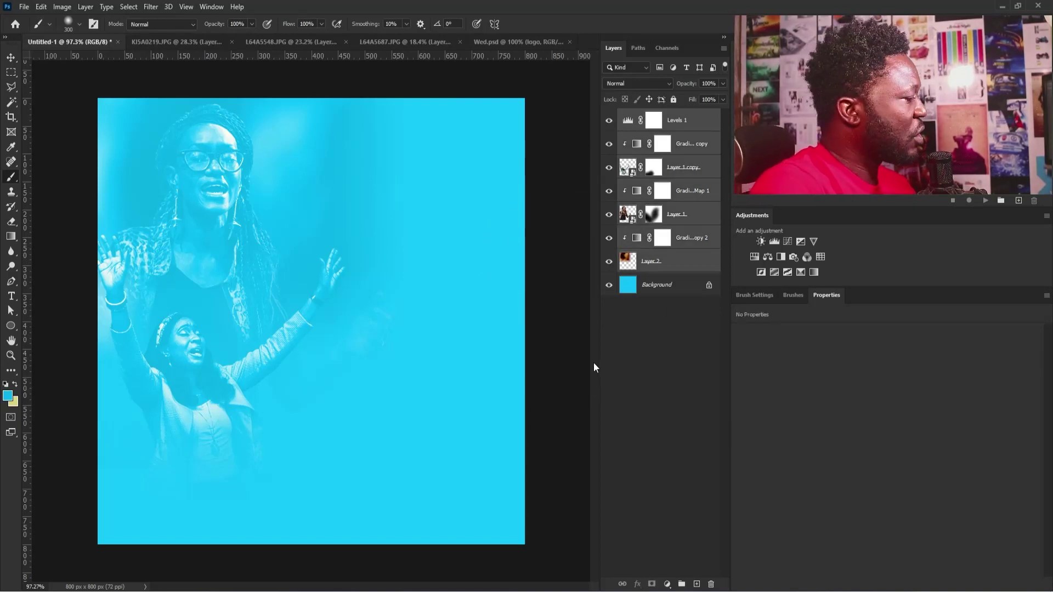
{"action": "key", "text": "ctrl+g"}
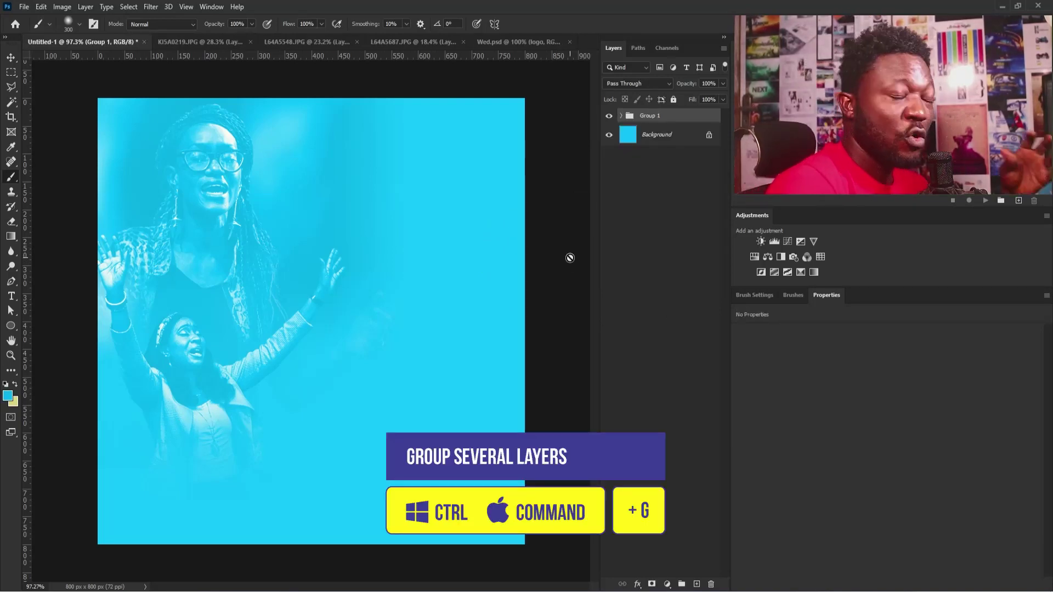
Create a new layer named Glow above Group 1.
{"action": "left_click", "coordinate": [697, 584], "text": "alt"}
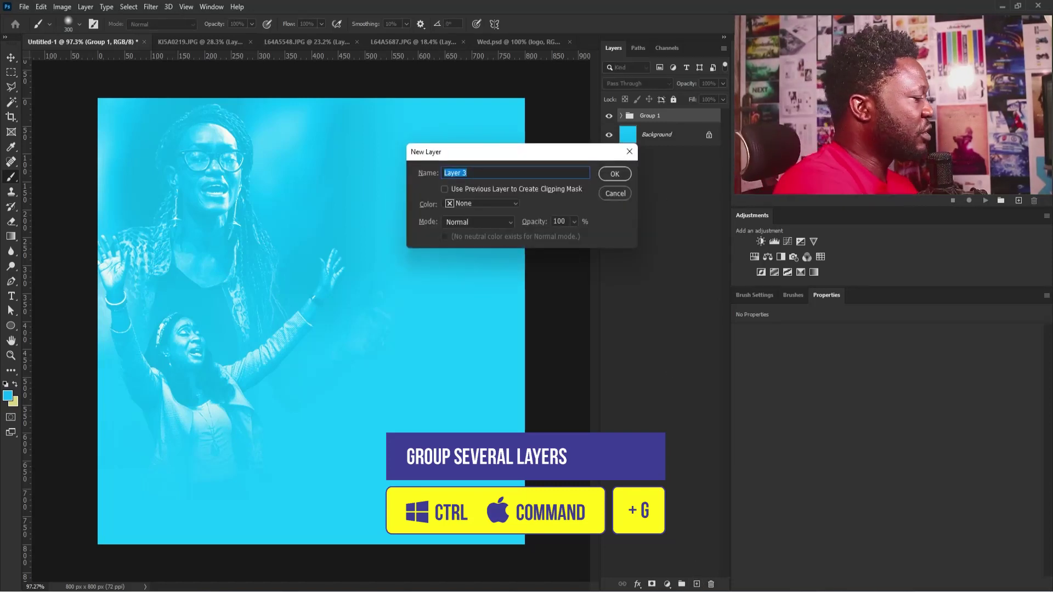
{"action": "type", "text": "Glow"}
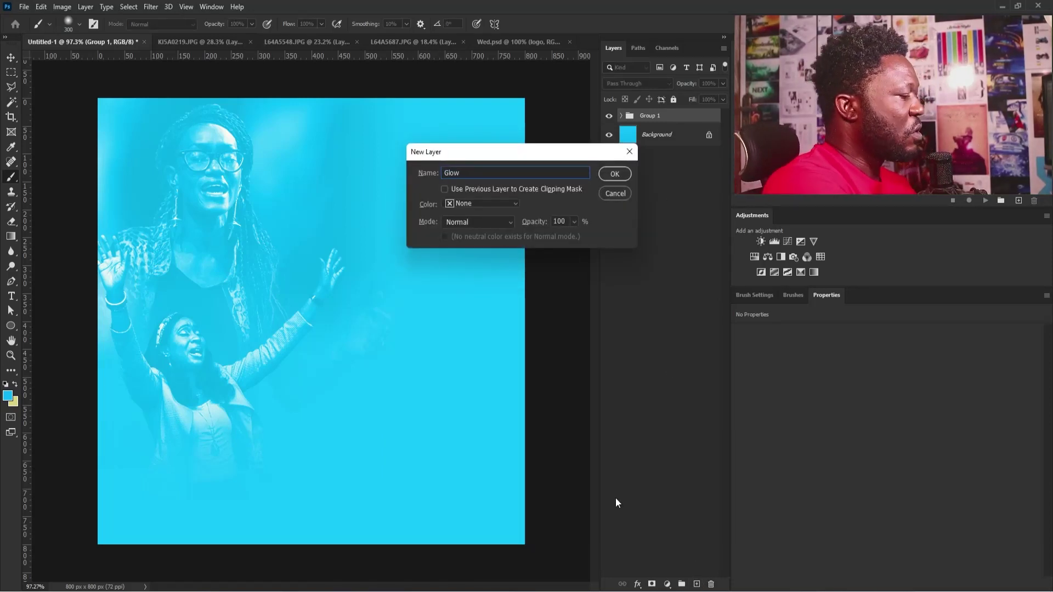
{"action": "key", "text": "Return"}
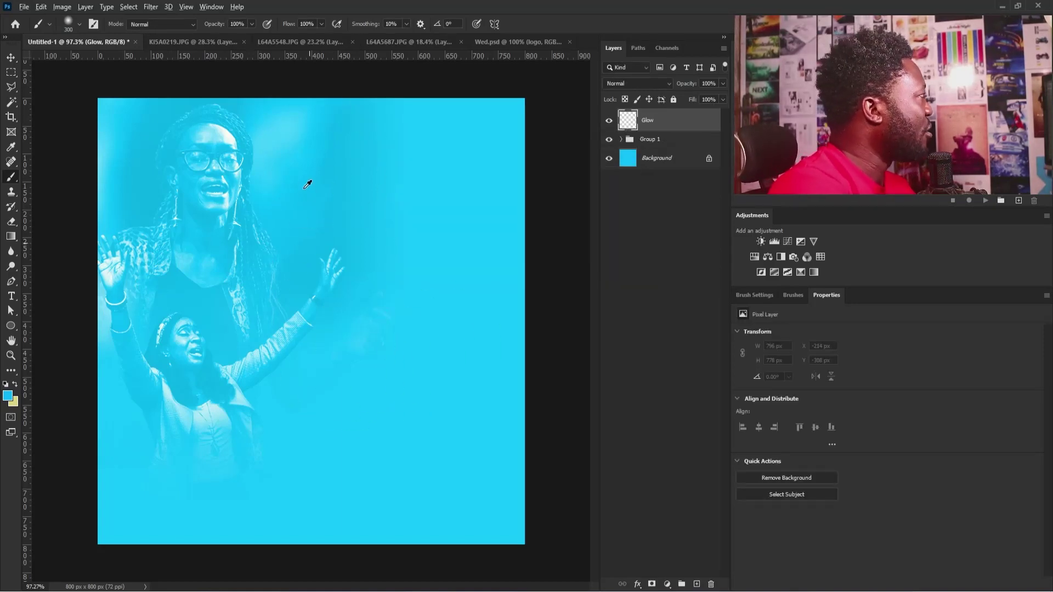
{"action": "left_click", "coordinate": [333, 176]}
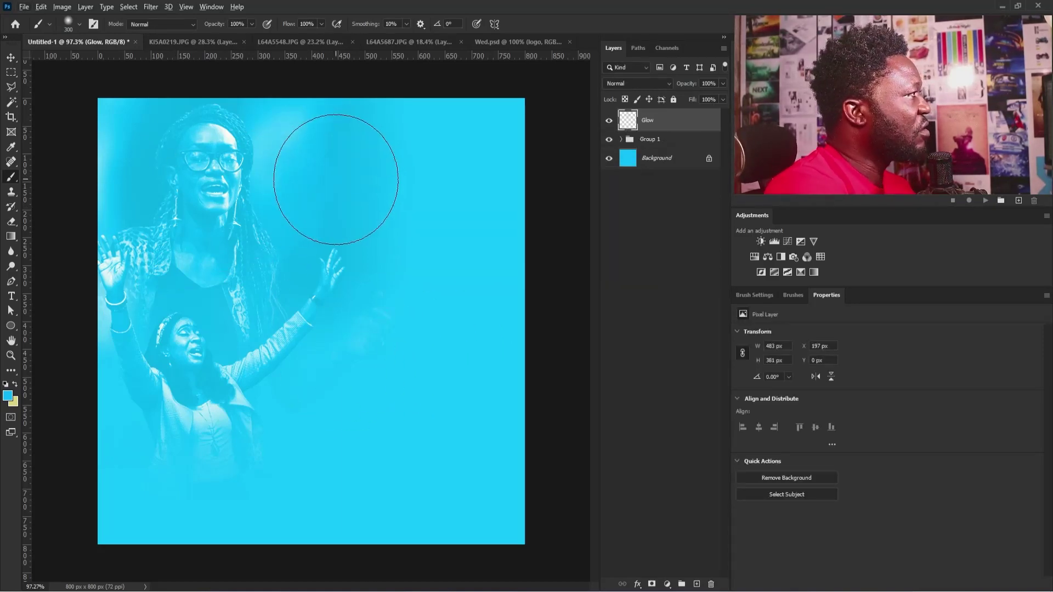
{"action": "left_click", "coordinate": [353, 176], "text": "alt"}
{"action": "key", "text": "ctrl+z"}
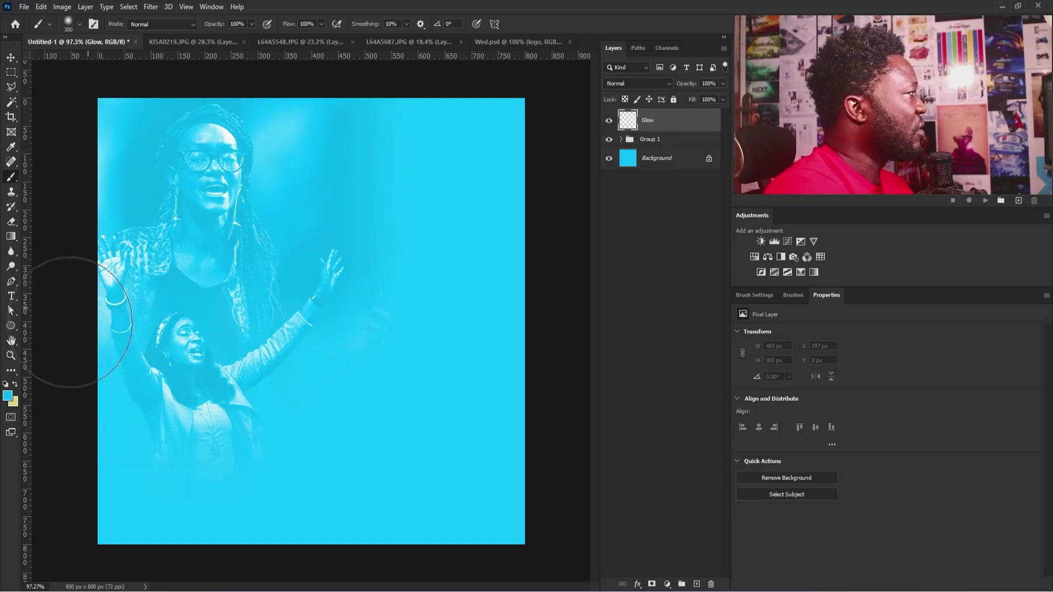
Set the foreground to a lighter cyan and paint one soft spot about 486 x 483 px beside the raised hand on the Glow layer.
{"action": "left_click", "coordinate": [8, 396]}
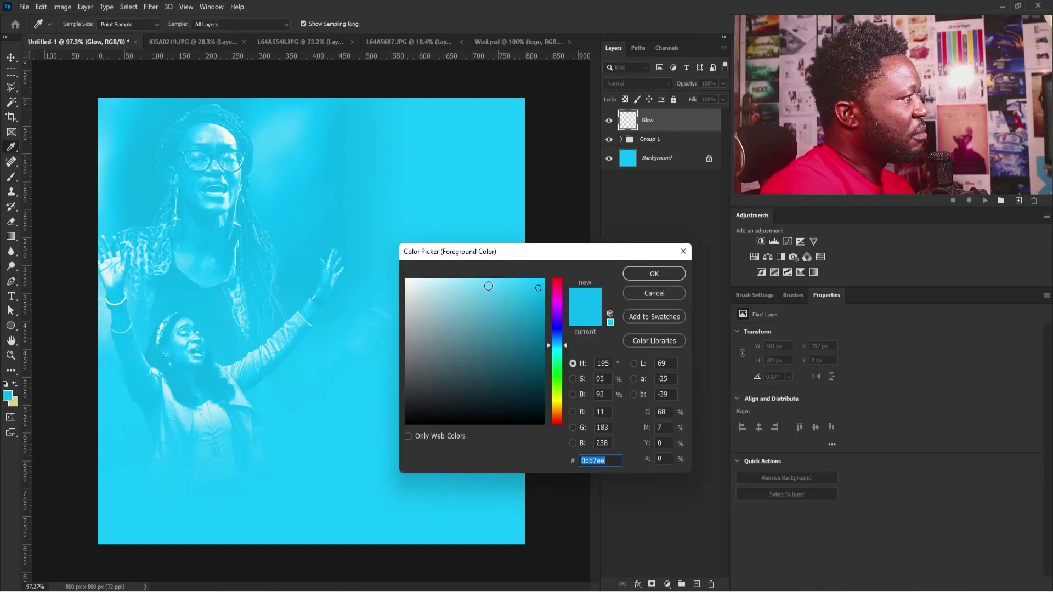
{"action": "left_click", "coordinate": [495, 282]}
{"action": "left_click", "coordinate": [654, 274]}
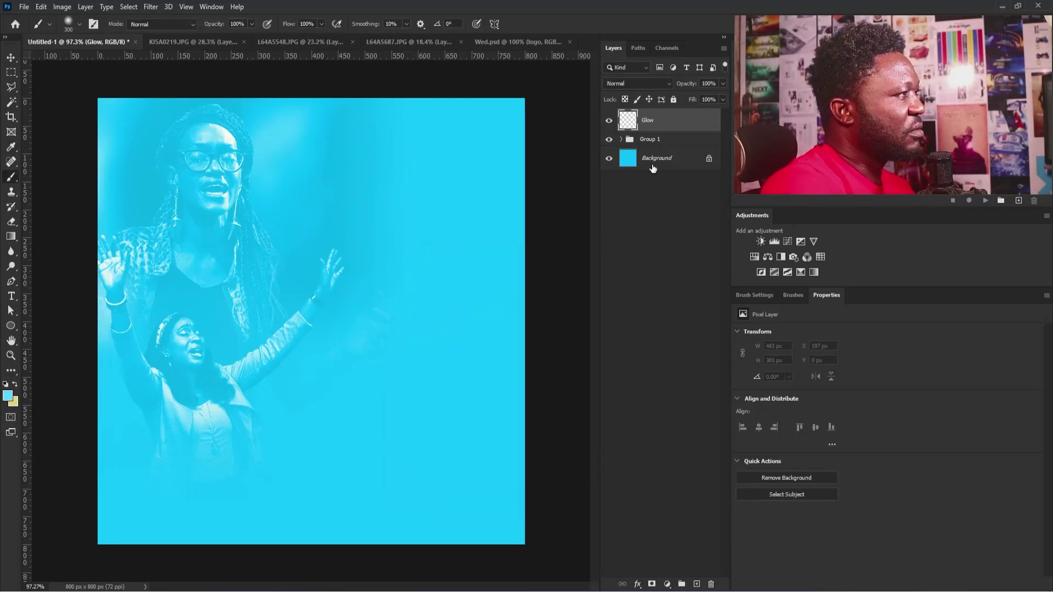
{"action": "left_click", "coordinate": [384, 241]}
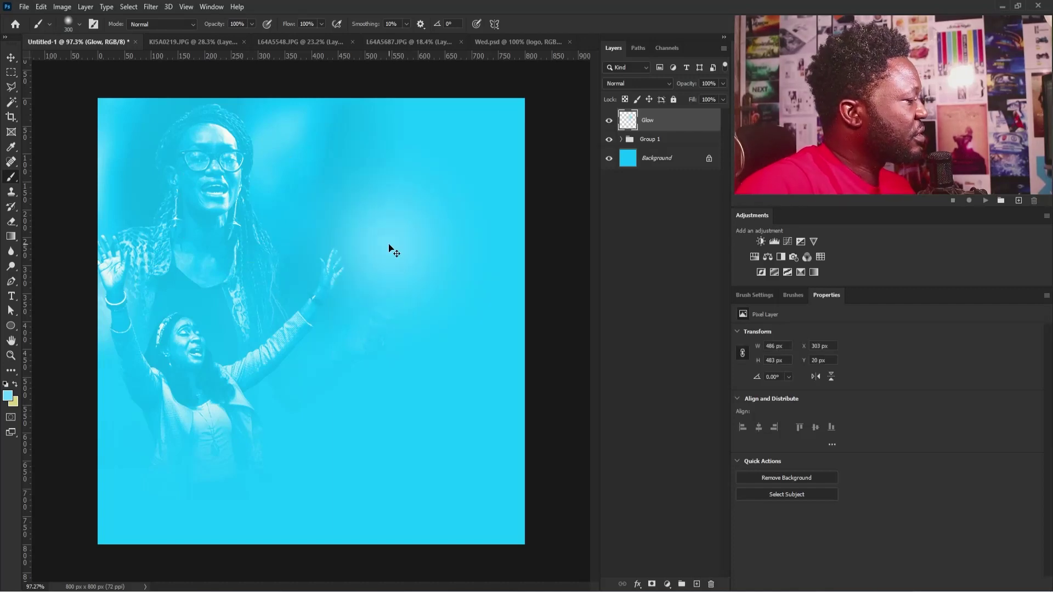
Enlarge the glow to about 1412 x 1403 px over the canvas's upper-left corner and set its blend mode to Screen.
{"action": "key", "text": "ctrl+t"}
{"action": "left_click_drag", "start_coordinate": [515, 377], "coordinate": [724, 590]}
{"action": "left_click_drag", "start_coordinate": [420, 279], "coordinate": [129, 229]}
{"action": "mouse_move", "coordinate": [392, 499]}
{"action": "left_mouse_down"}
{"action": "mouse_move", "coordinate": [417, 538]}
{"action": "mouse_move", "coordinate": [429, 538]}
{"action": "left_mouse_up"}
{"action": "left_click", "coordinate": [106, 7]}
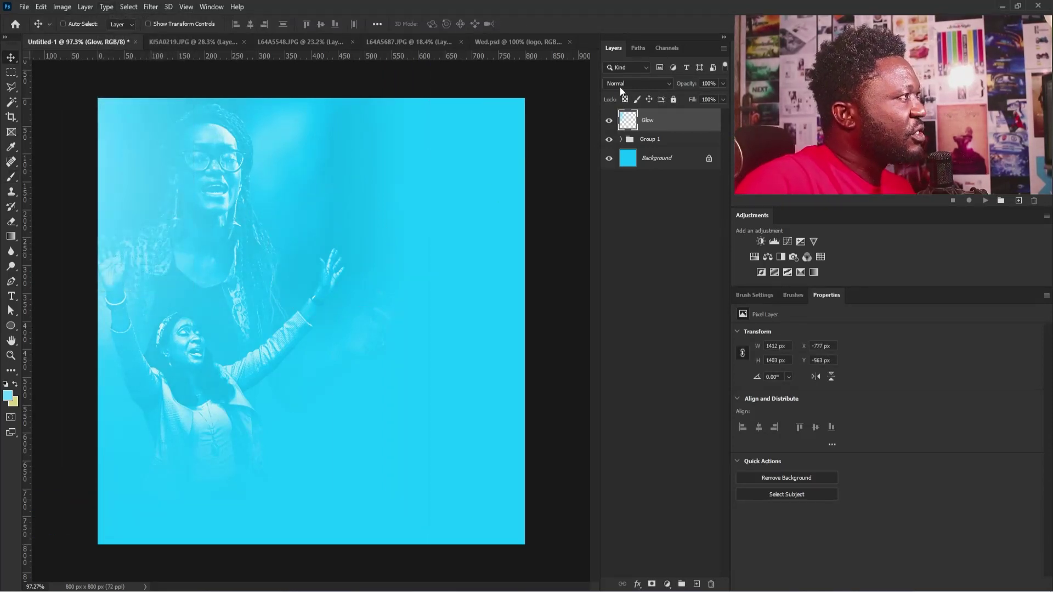
{"action": "left_click", "coordinate": [621, 85]}
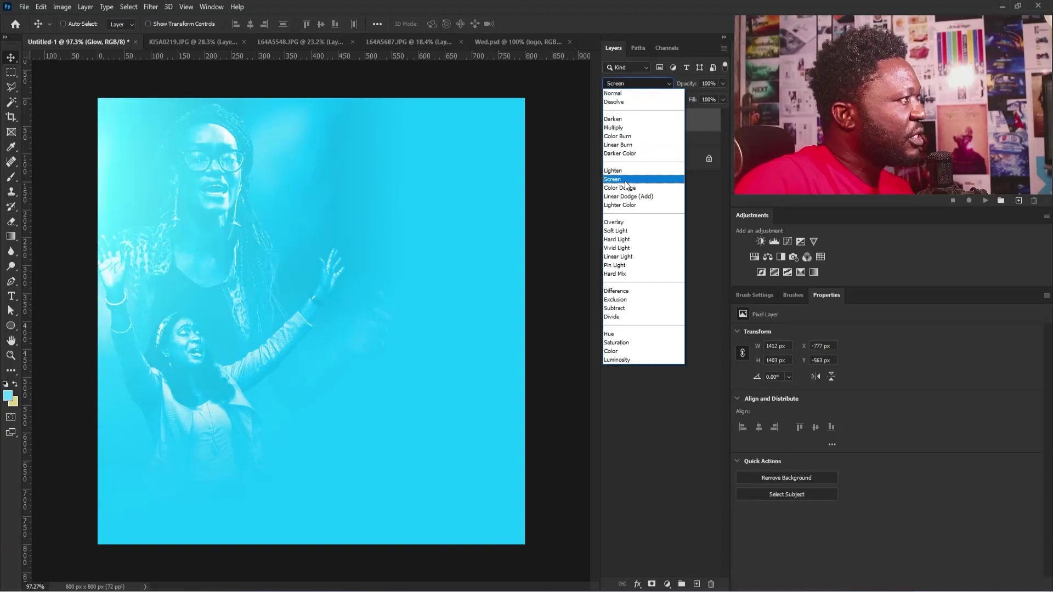
{"action": "left_click", "coordinate": [625, 174]}
Shift the Glow layer slightly to the right and place a duplicate of it along the bottom edge of the canvas.
{"action": "left_click_drag", "start_coordinate": [164, 177], "coordinate": [187, 187]}
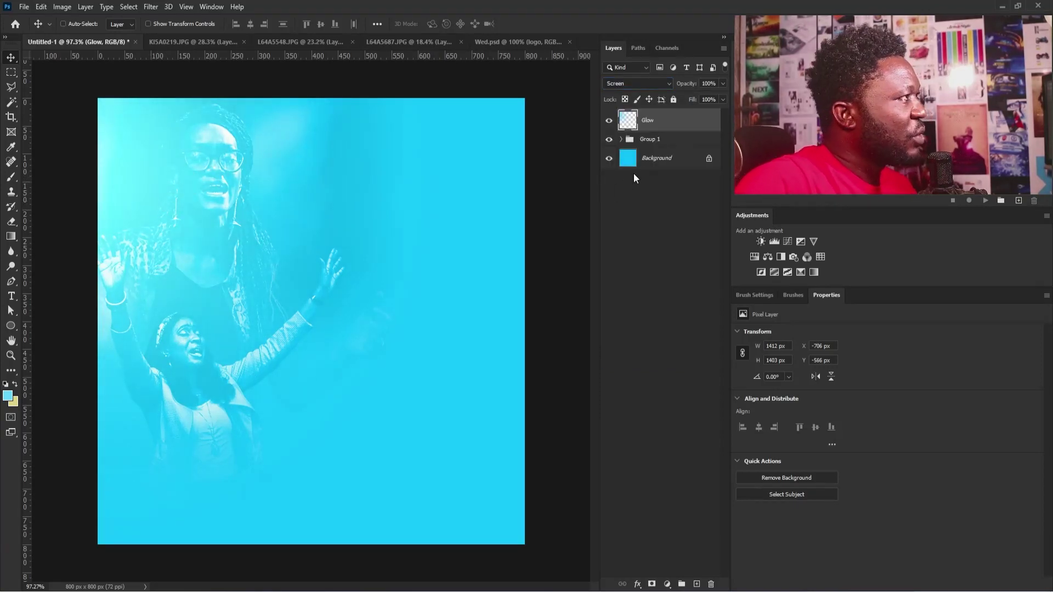
{"action": "left_click_drag", "start_coordinate": [660, 130], "coordinate": [696, 584]}
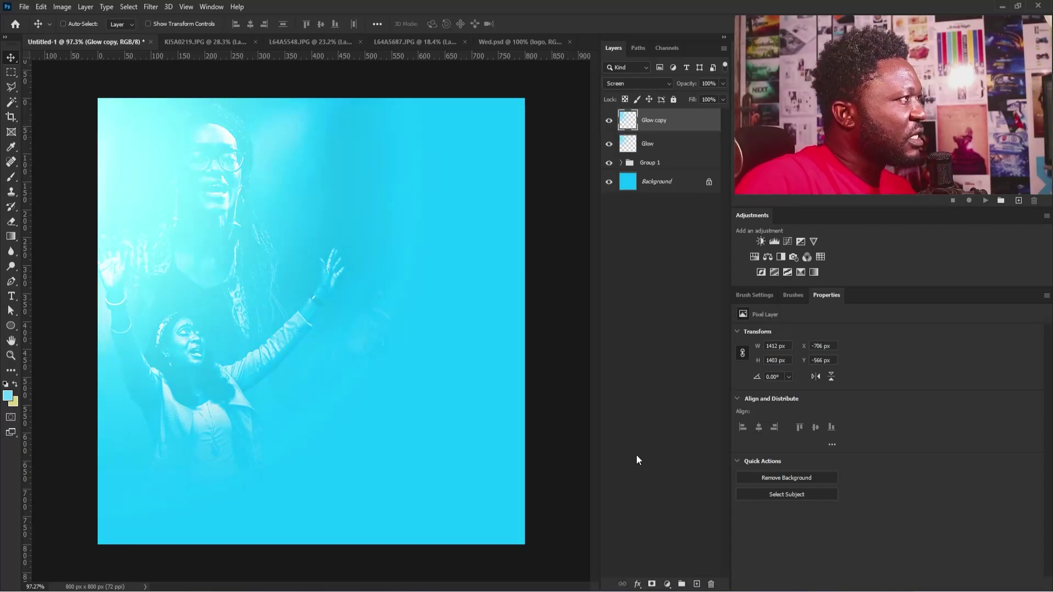
{"action": "left_click_drag", "start_coordinate": [185, 154], "coordinate": [318, 383]}
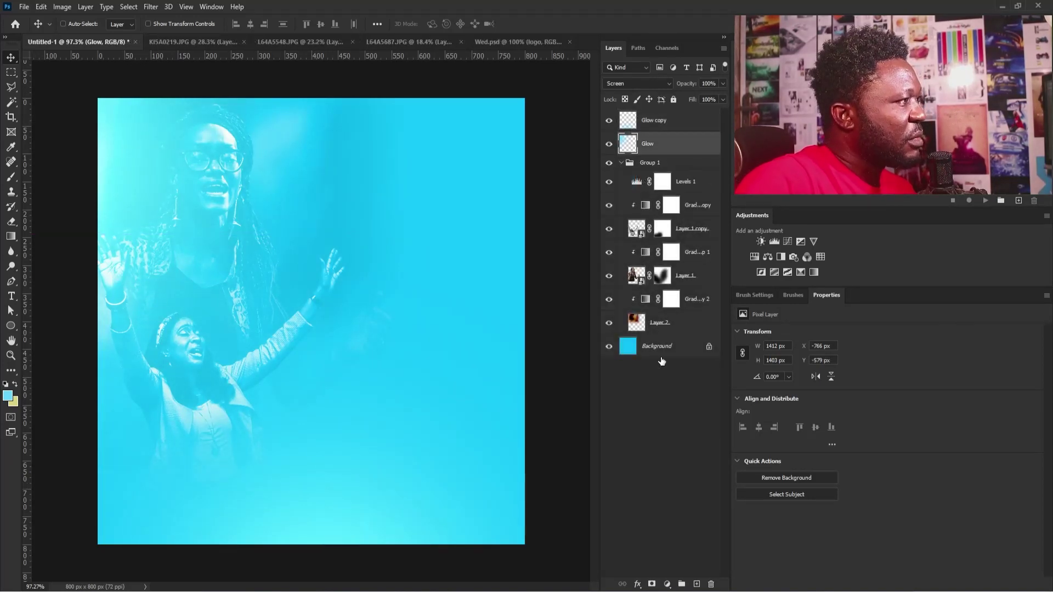
Add a new layer with Screen blend mode and place it in Group 1 between Layer 1 and the gradient map clipped to Layer 2.
{"action": "left_click", "coordinate": [658, 347]}
{"action": "left_click", "coordinate": [697, 584]}
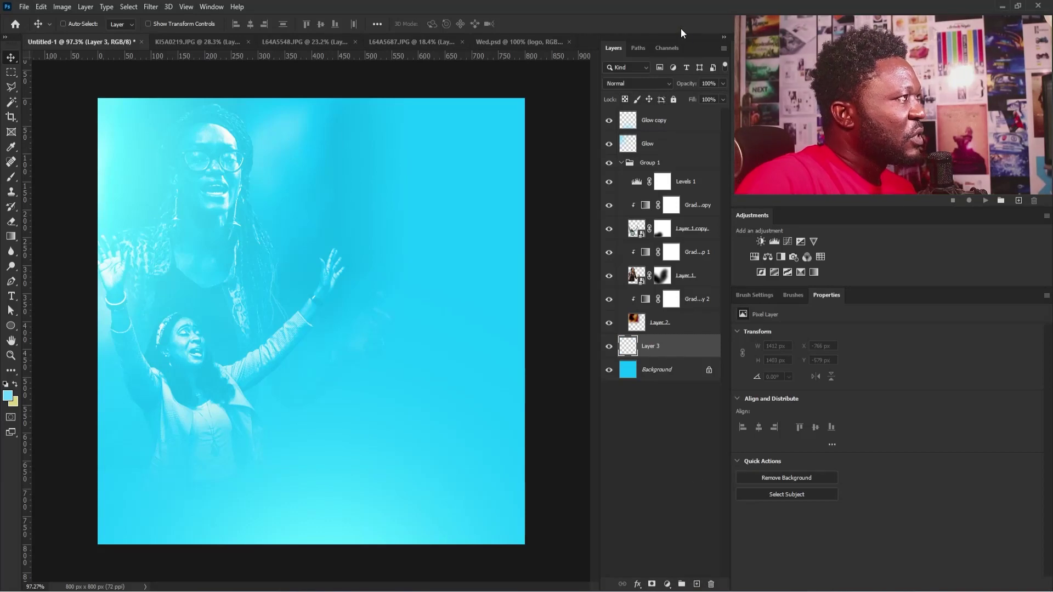
{"action": "left_click", "coordinate": [632, 69]}
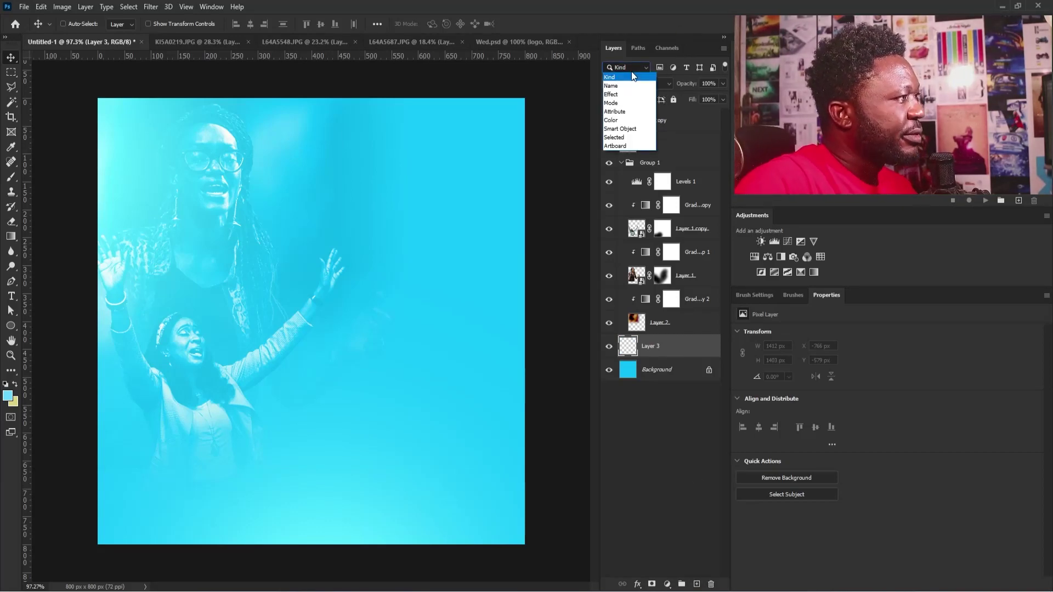
{"action": "left_click", "coordinate": [639, 84]}
{"action": "left_click", "coordinate": [638, 84]}
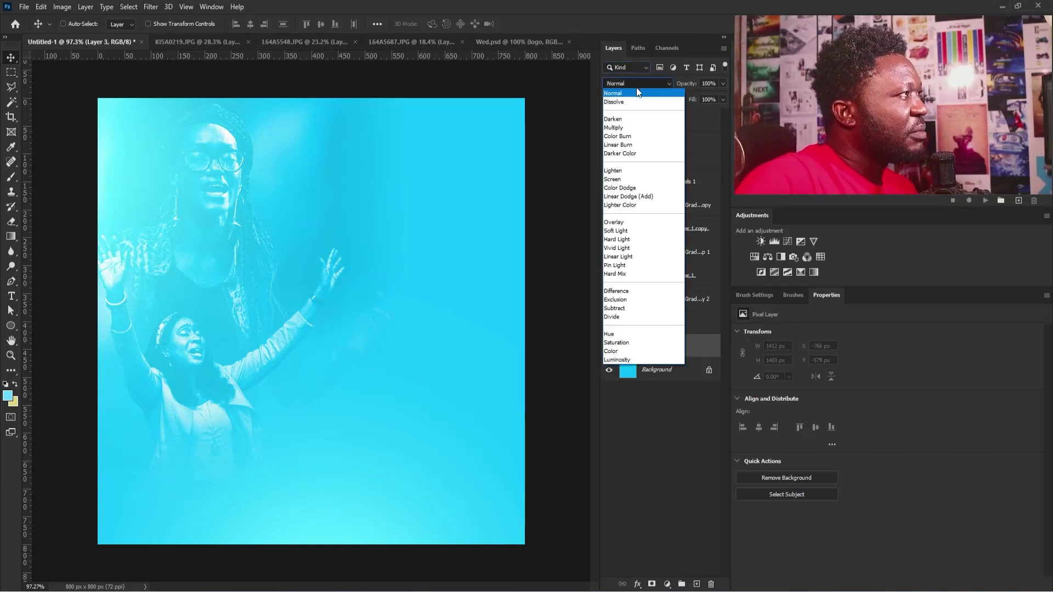
{"action": "left_click", "coordinate": [634, 180]}
{"action": "left_click_drag", "start_coordinate": [649, 346], "coordinate": [669, 289]}
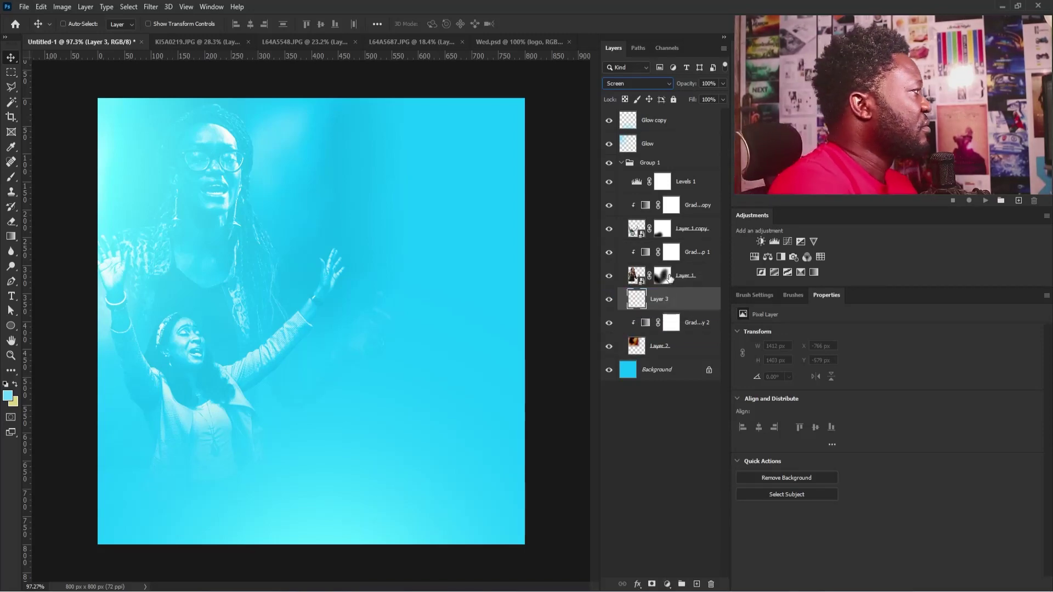
Paint a soft cyan glow about 304 x 402 px over the woman with glasses on Layer 3 with a 150 px brush.
{"action": "left_click_drag", "start_coordinate": [196, 154], "coordinate": [233, 186]}
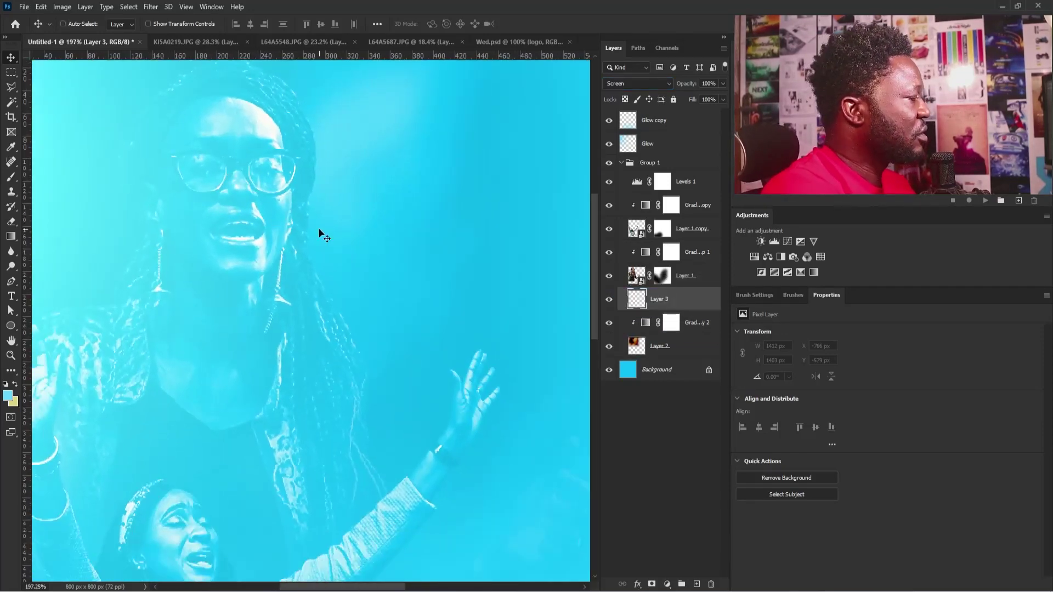
{"action": "key", "text": "b"}
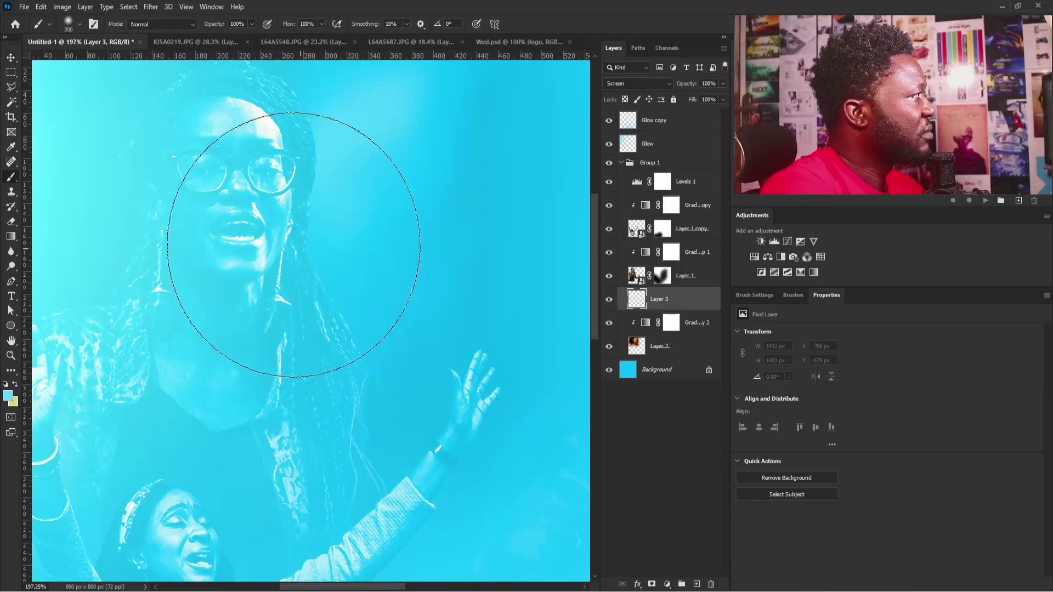
{"action": "key", "text": "bracketleft"}
{"action": "key", "text": "bracketleft"}
{"action": "key", "text": "bracketleft"}
{"action": "key", "text": "bracketleft"}
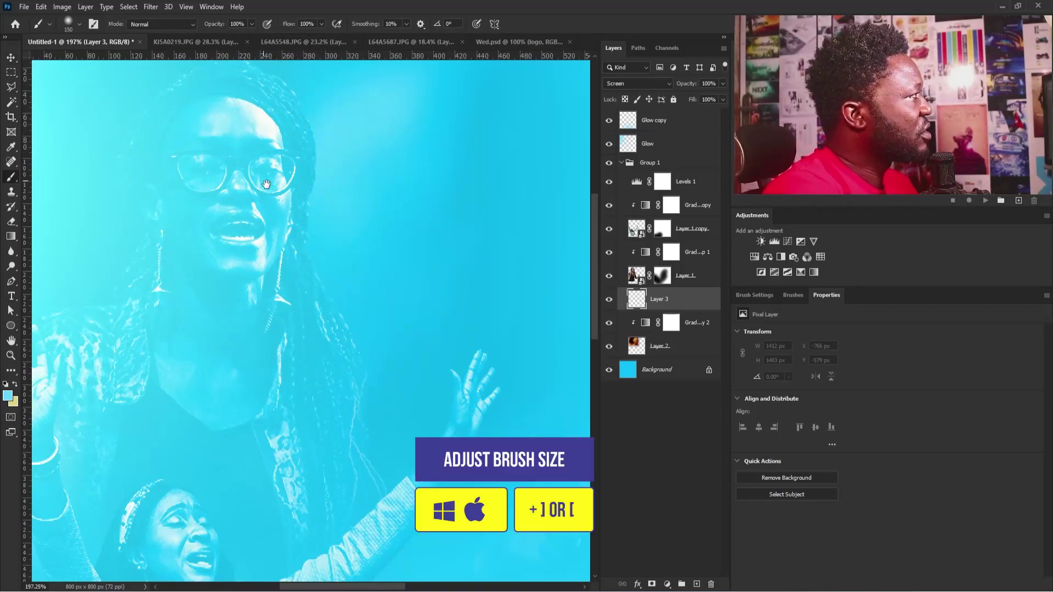
{"action": "scroll", "coordinate": [258, 192], "scroll_direction": "up", "scroll_amount": 1}
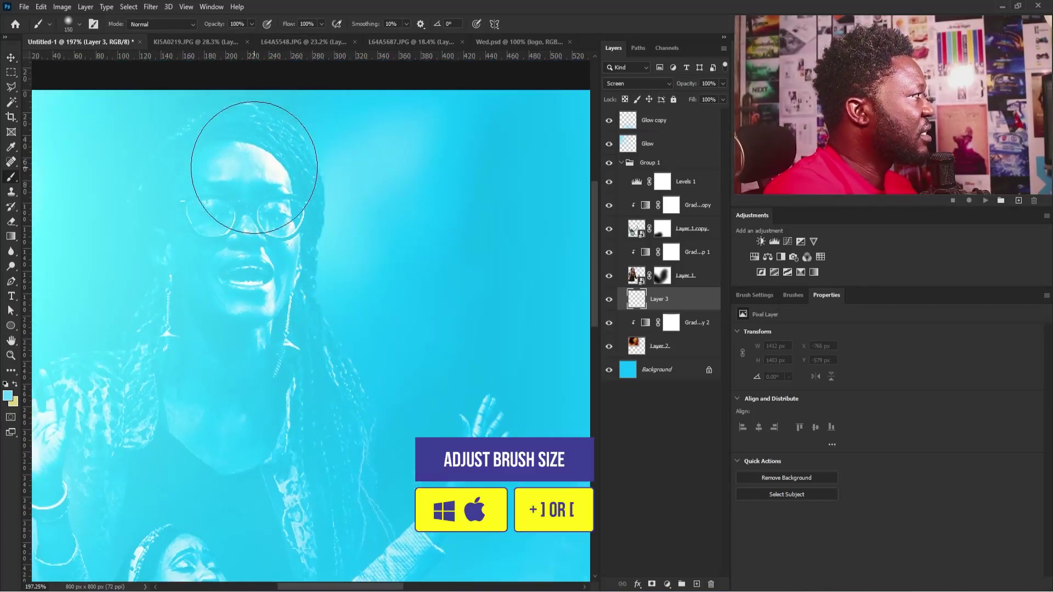
{"action": "mouse_move", "coordinate": [254, 168]}
{"action": "left_mouse_down"}
{"action": "mouse_move", "coordinate": [321, 346]}
{"action": "mouse_move", "coordinate": [334, 420]}
{"action": "left_mouse_up"}
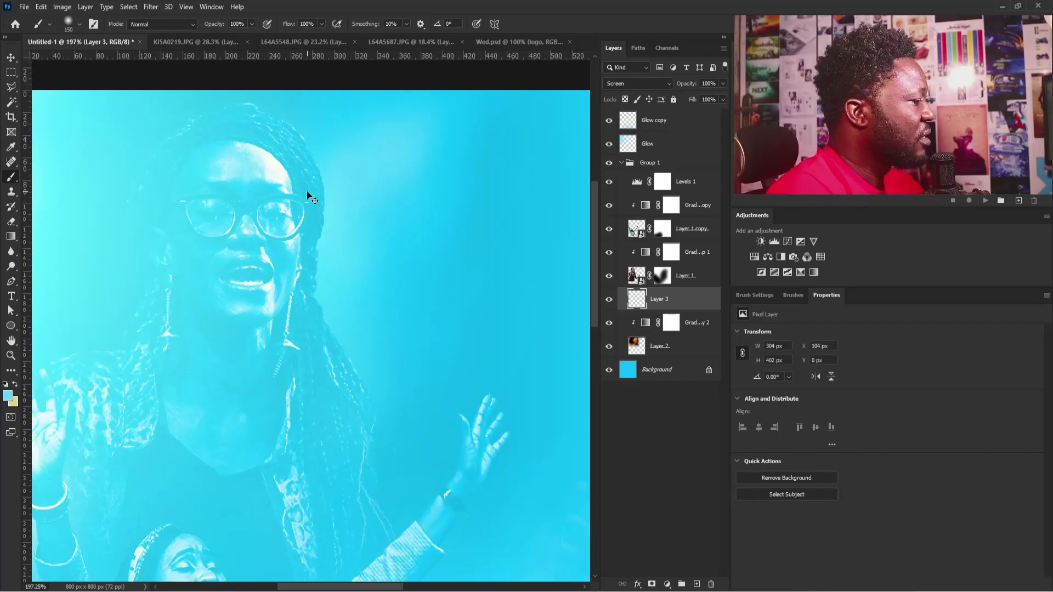
Brighten the painted glow on Layer 3 with Levels, setting the midtone input to 1.95 and the white input to 217.
{"action": "key", "text": "ctrl+l"}
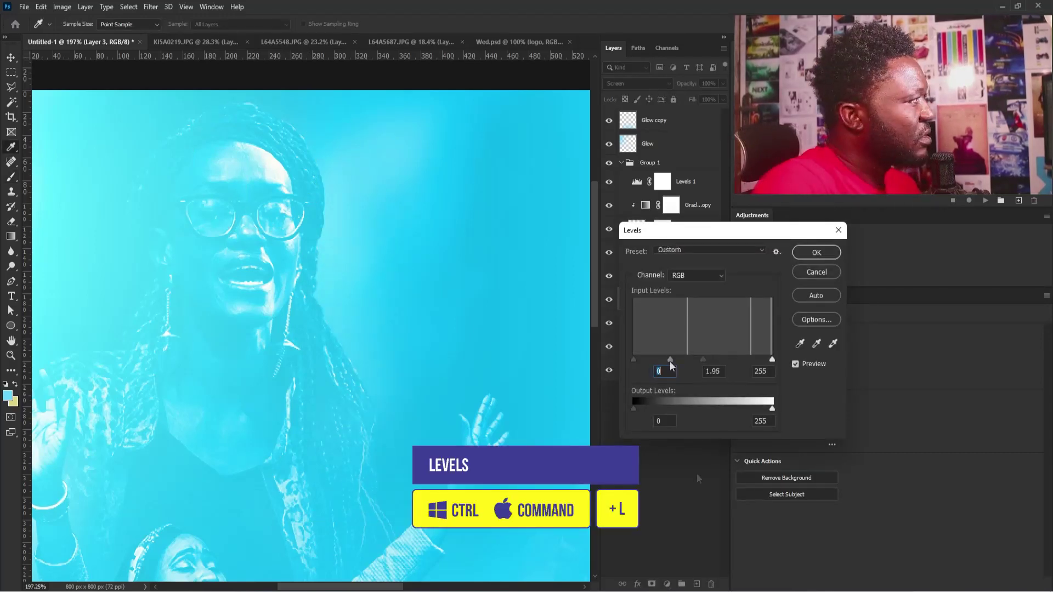
{"action": "left_click", "coordinate": [670, 361]}
{"action": "left_click_drag", "start_coordinate": [770, 360], "coordinate": [751, 363]}
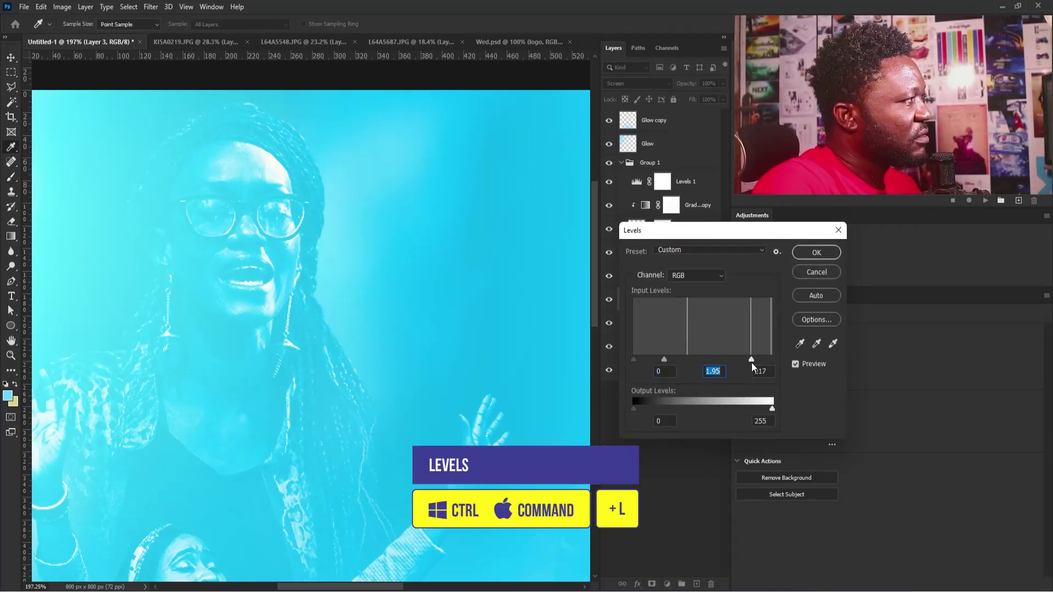
{"action": "left_click", "coordinate": [806, 252]}
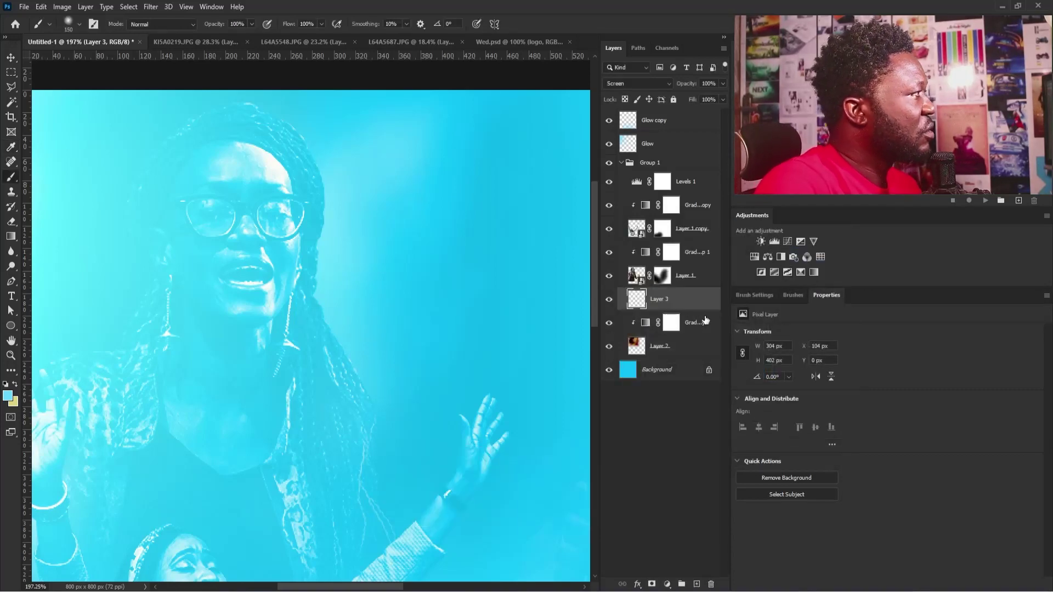
{"action": "scroll", "coordinate": [453, 251], "scroll_direction": "down", "scroll_amount": 5}
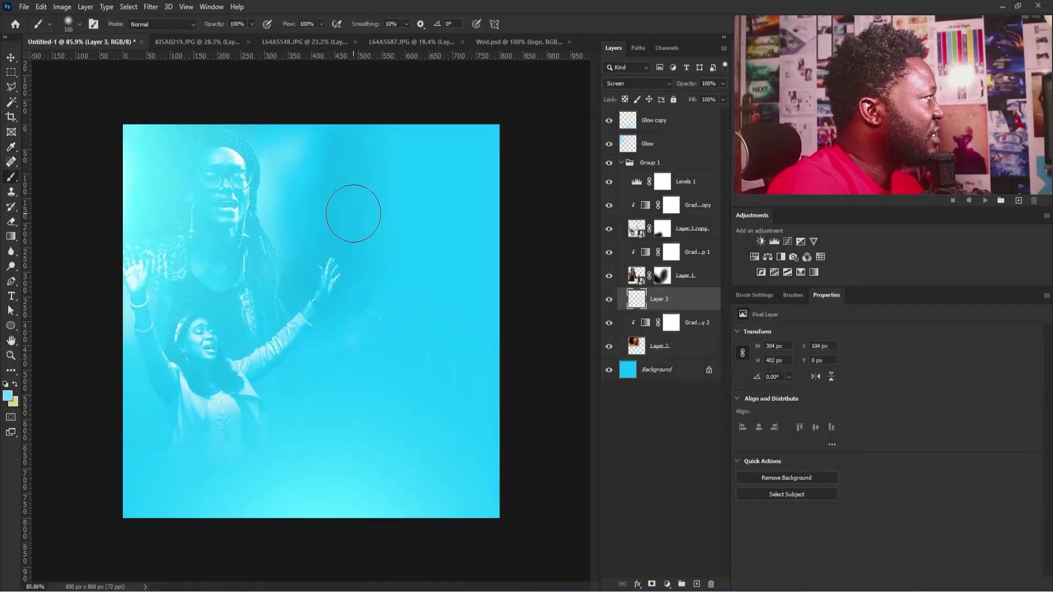
Bring the cut-out man with the microphone from L64A5687.JPG into the composition and place his layer above Glow copy.
{"action": "key", "text": "v"}
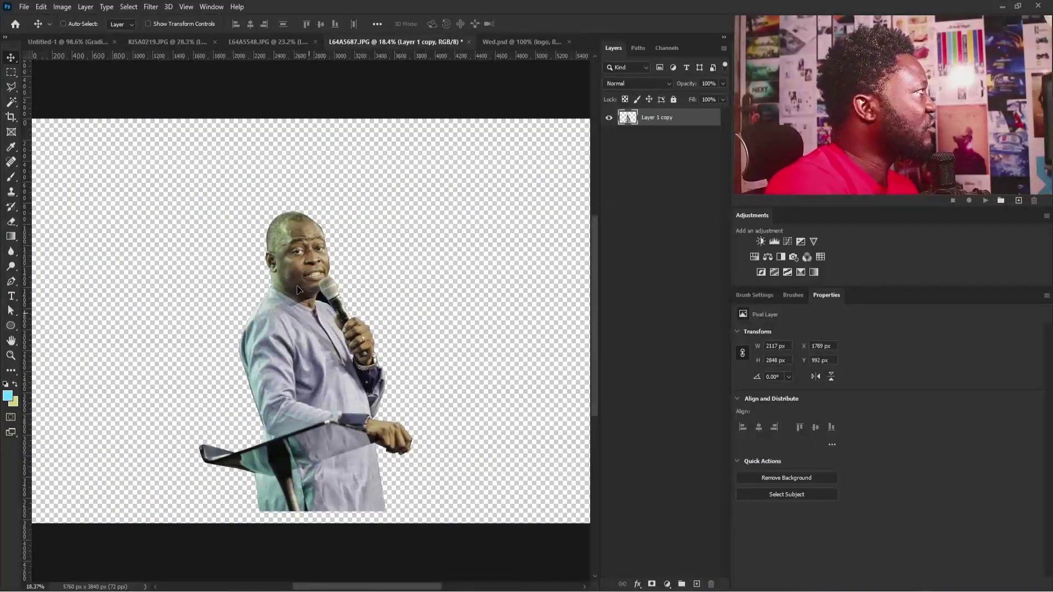
{"action": "left_click_drag", "start_coordinate": [297, 289], "coordinate": [71, 41]}
{"action": "left_click_drag", "start_coordinate": [281, 376], "coordinate": [285, 373]}
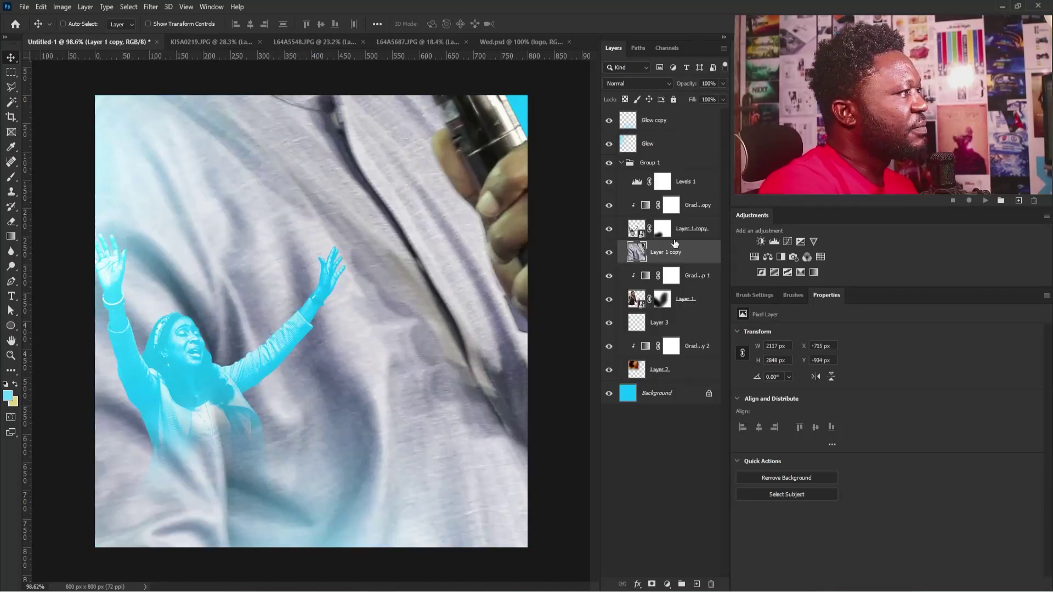
{"action": "left_click_drag", "start_coordinate": [674, 243], "coordinate": [665, 112]}
{"action": "left_click", "coordinate": [622, 186]}
Convert the man's layer to a smart object and scale it to about 246 x 338 px at the canvas's lower edge.
{"action": "right_click", "coordinate": [665, 118]}
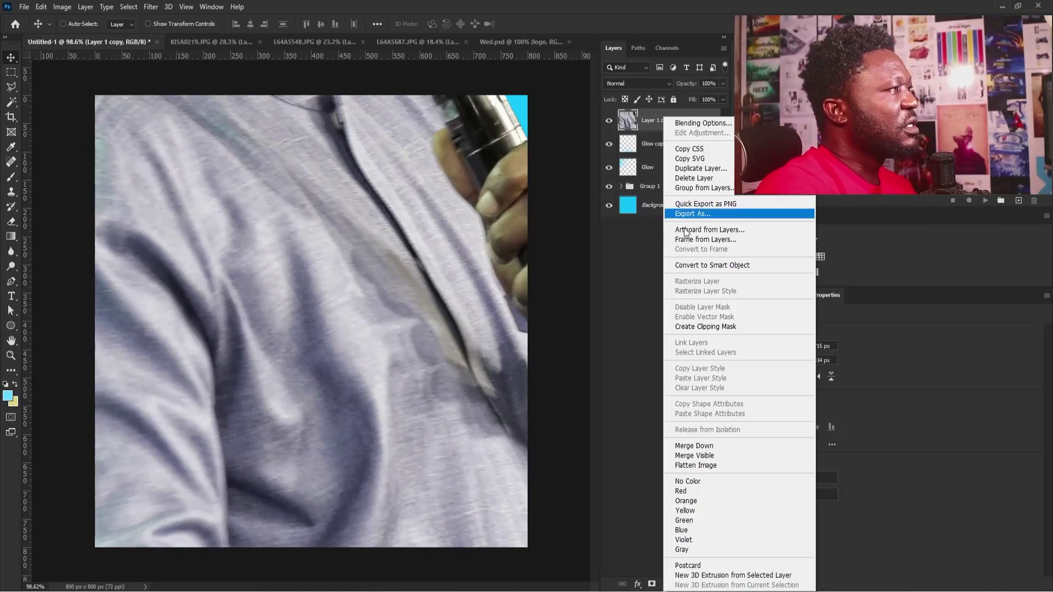
{"action": "left_click", "coordinate": [713, 262]}
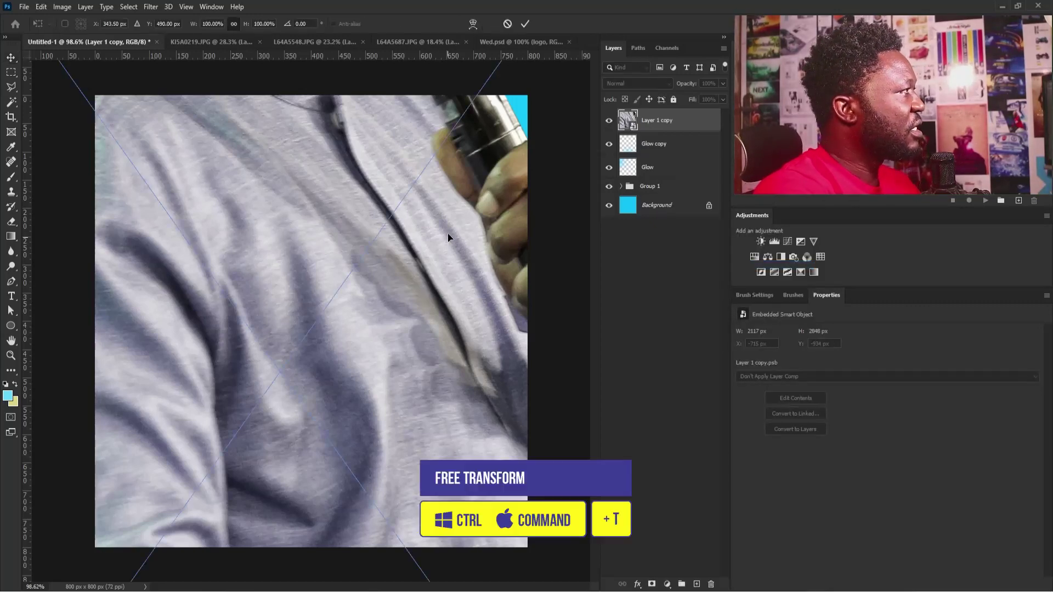
{"action": "key", "text": "ctrl+t"}
{"action": "scroll", "coordinate": [394, 280], "scroll_direction": "down", "scroll_amount": 3}
{"action": "scroll", "coordinate": [394, 280], "scroll_direction": "down", "scroll_amount": 2}
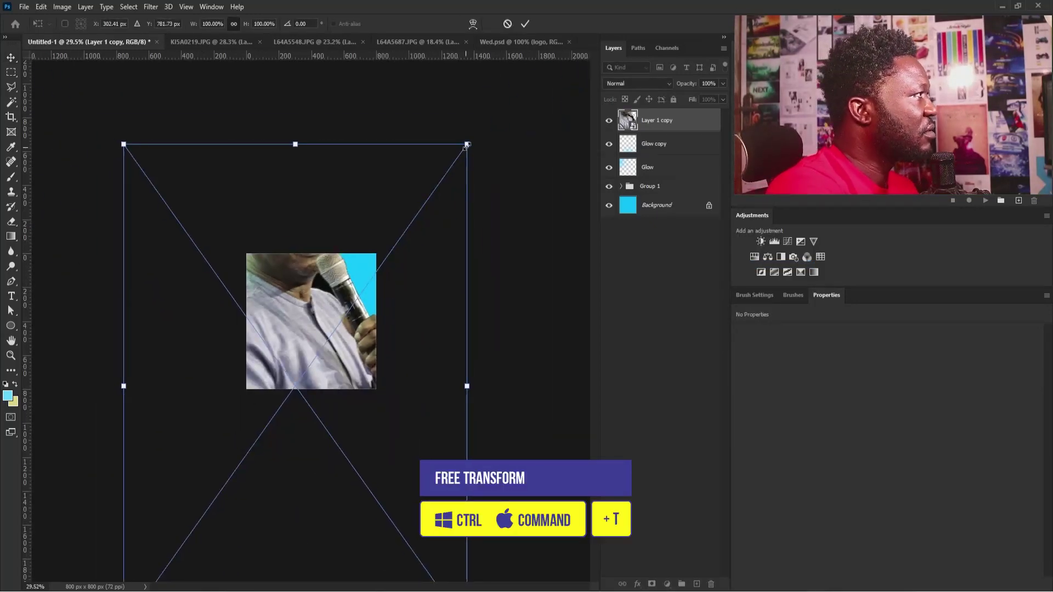
{"action": "left_click_drag", "start_coordinate": [466, 144], "coordinate": [328, 331]}
{"action": "scroll", "coordinate": [310, 307], "scroll_direction": "up", "scroll_amount": 3}
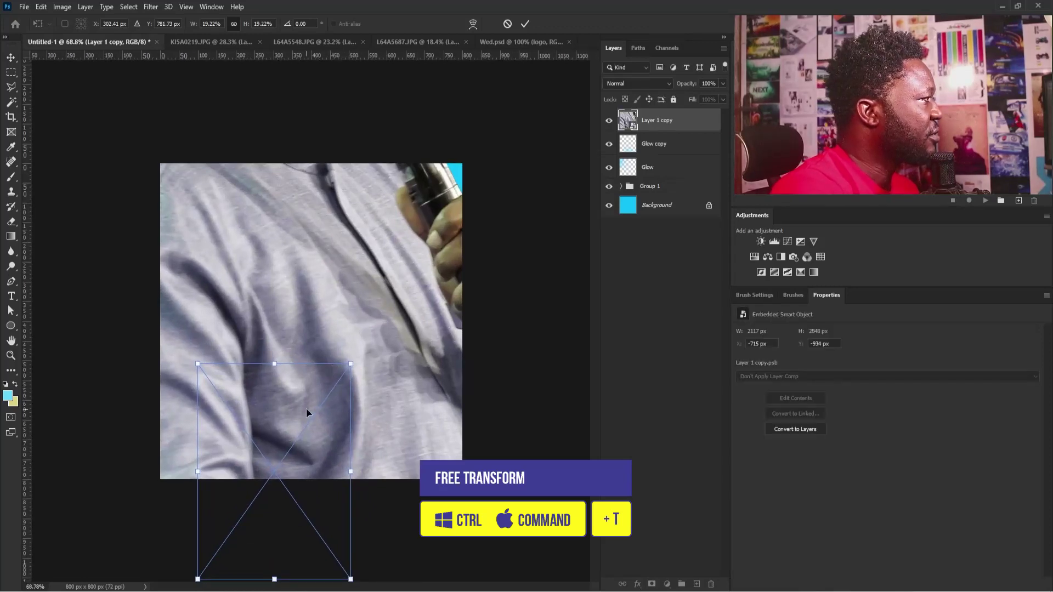
{"action": "left_click_drag", "start_coordinate": [307, 413], "coordinate": [337, 338]}
{"action": "left_click_drag", "start_coordinate": [383, 296], "coordinate": [355, 335]}
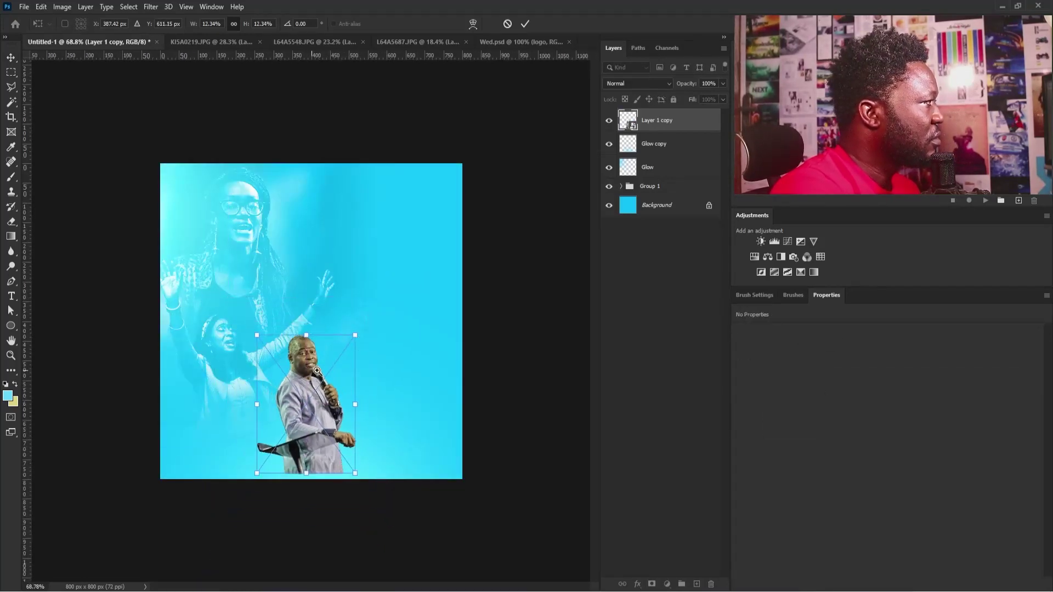
{"action": "scroll", "coordinate": [317, 371], "scroll_direction": "up", "scroll_amount": 3}
{"action": "left_click_drag", "start_coordinate": [434, 152], "coordinate": [439, 164]}
{"action": "left_click_drag", "start_coordinate": [351, 275], "coordinate": [362, 307]}
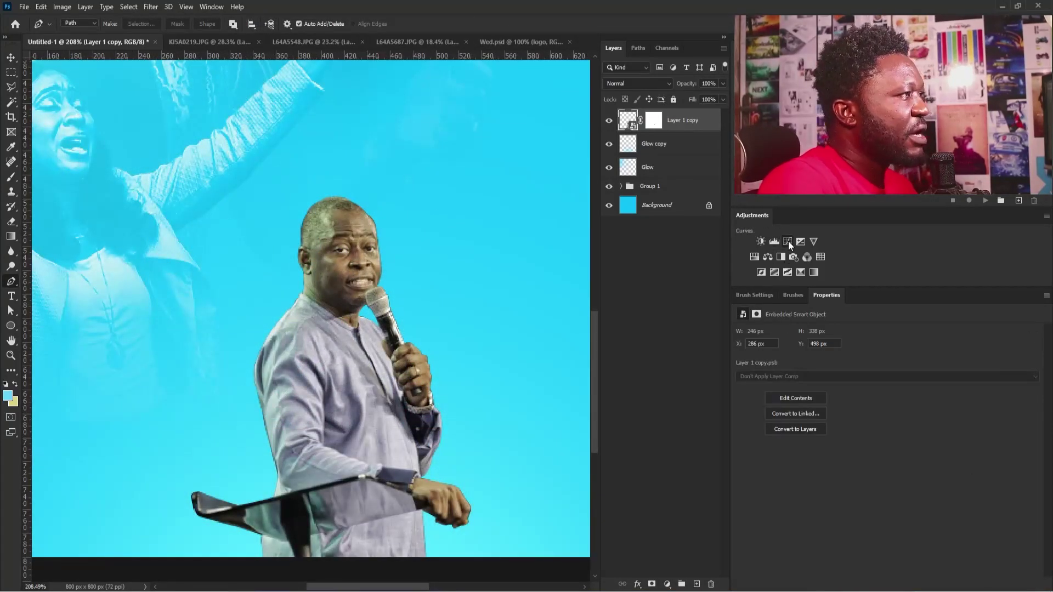
Add a Curves adjustment clipped to the man's layer, with points at input 51, output 39 and input 162, output 166.
{"action": "left_click", "coordinate": [775, 243]}
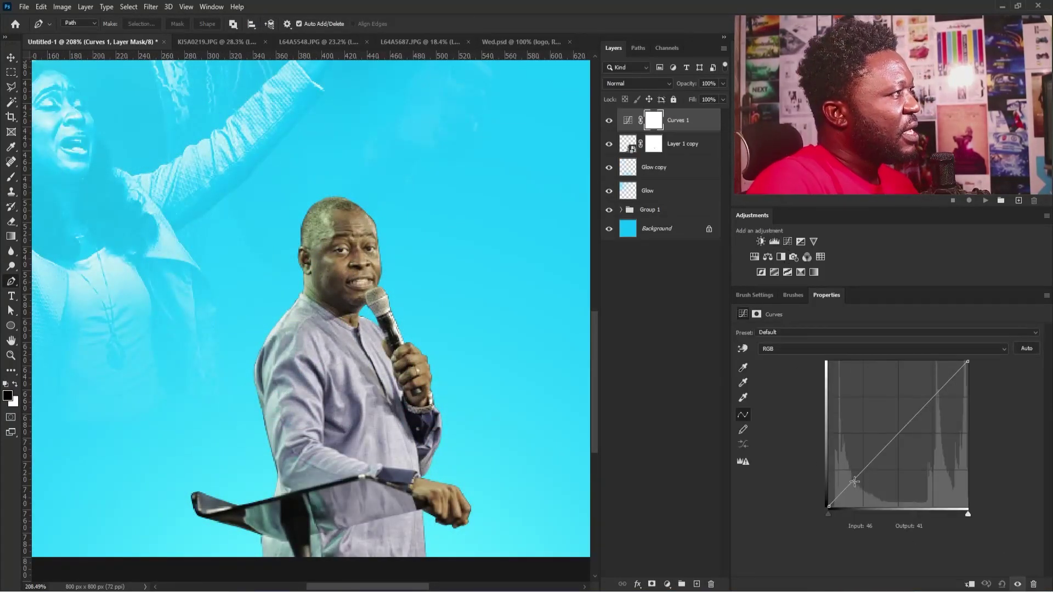
{"action": "left_click_drag", "start_coordinate": [861, 491], "coordinate": [858, 485]}
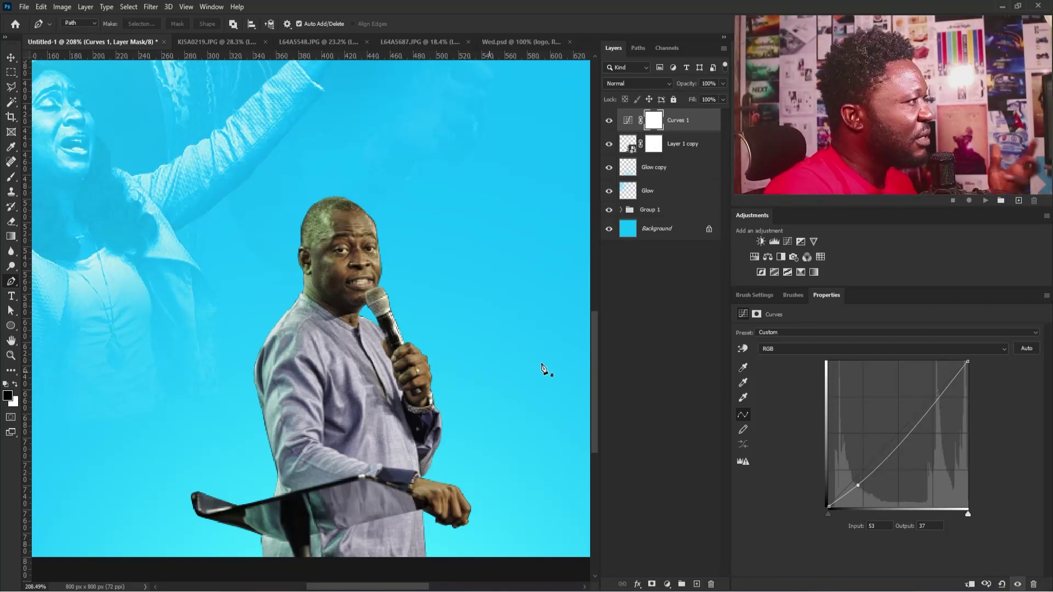
{"action": "left_click", "coordinate": [969, 584]}
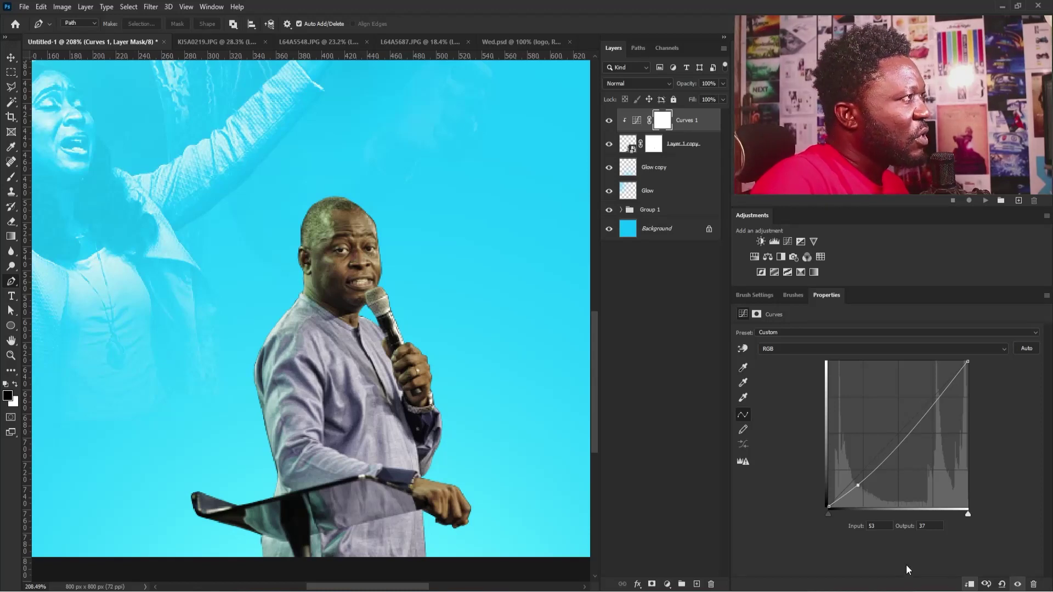
{"action": "left_click_drag", "start_coordinate": [920, 421], "coordinate": [917, 417]}
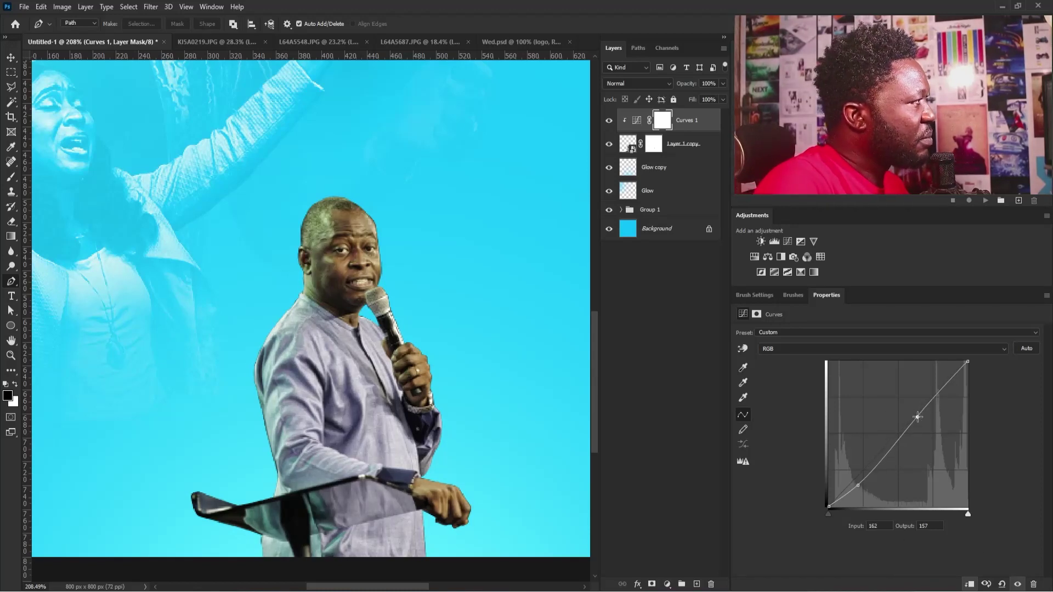
{"action": "left_click_drag", "start_coordinate": [857, 488], "coordinate": [858, 488]}
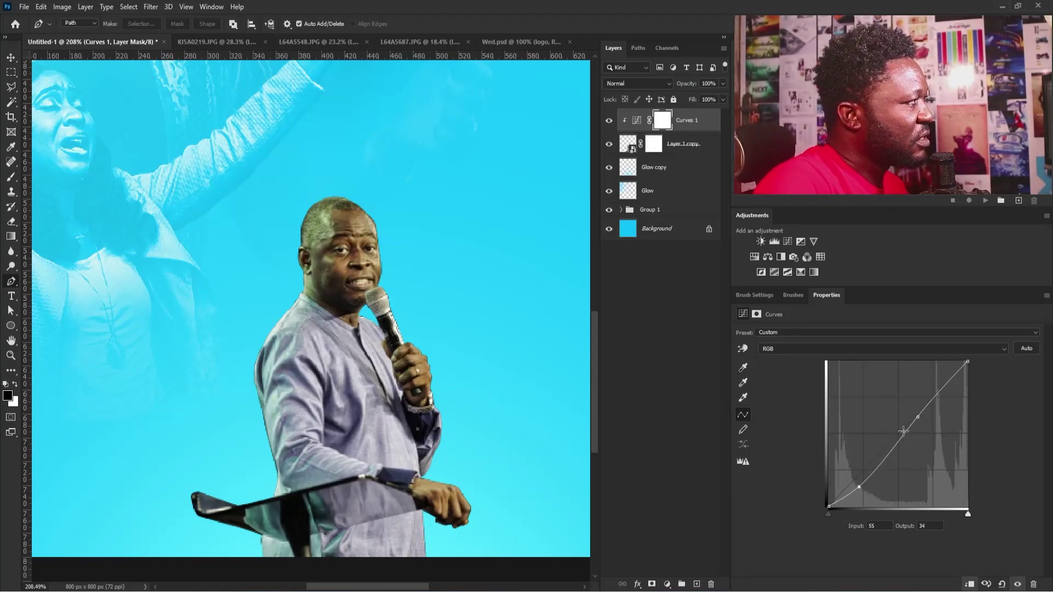
{"action": "left_click_drag", "start_coordinate": [915, 420], "coordinate": [917, 411]}
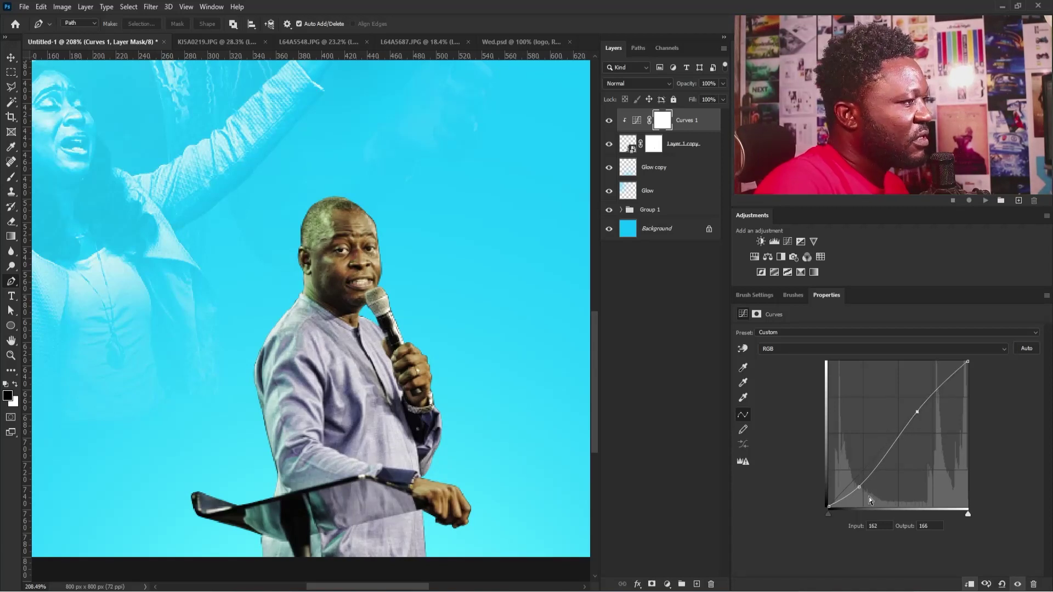
{"action": "left_click_drag", "start_coordinate": [860, 489], "coordinate": [857, 486]}
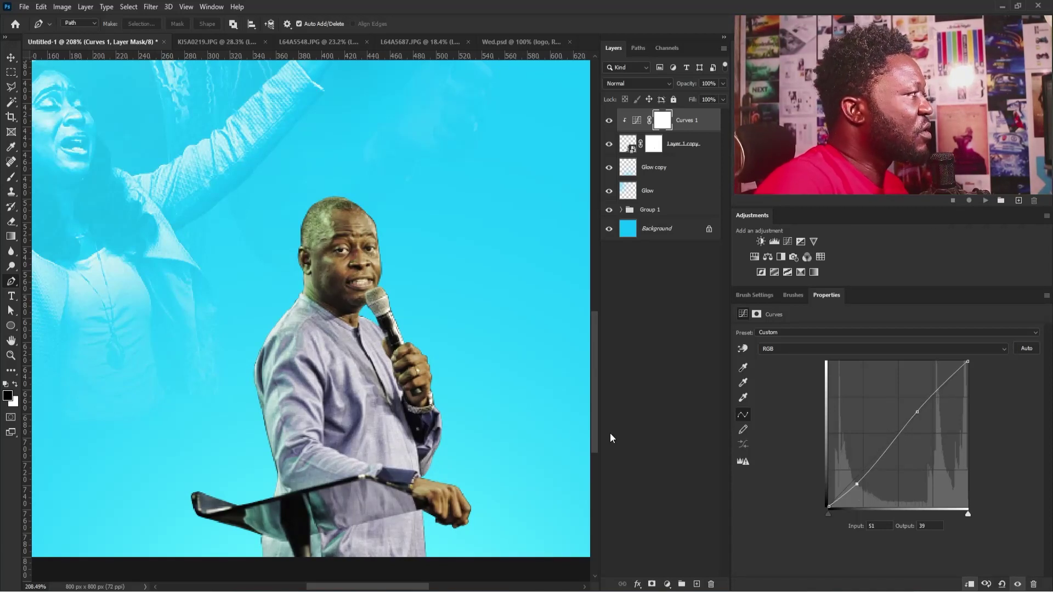
Rename the man's layer to Minister and add a clipped Hue/Saturation adjustment directly above it with saturation -33.
{"action": "left_click", "coordinate": [672, 144]}
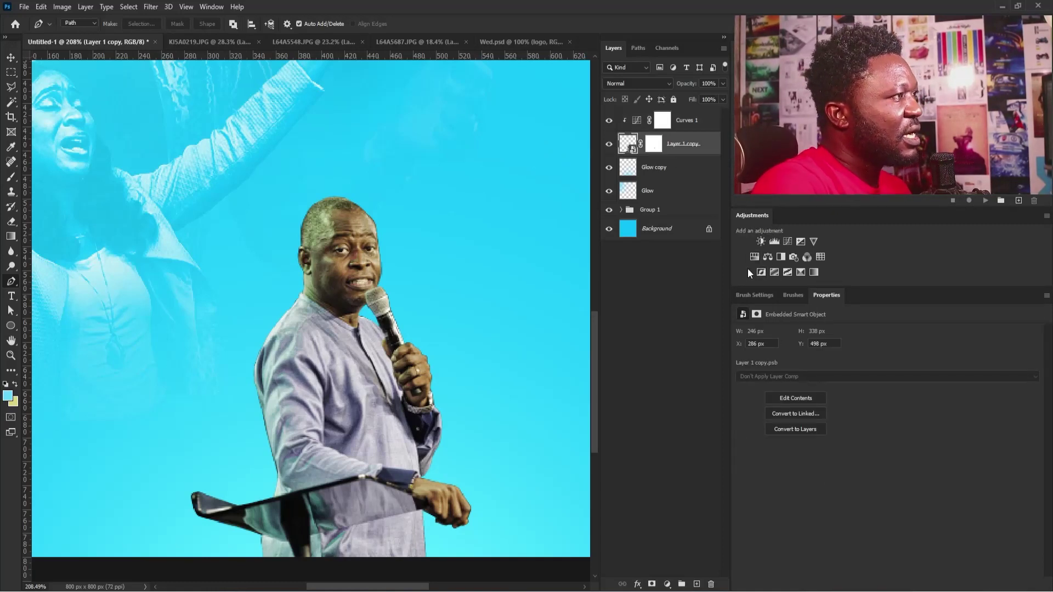
{"action": "double_click", "coordinate": [683, 144]}
{"action": "type", "text": "M"}
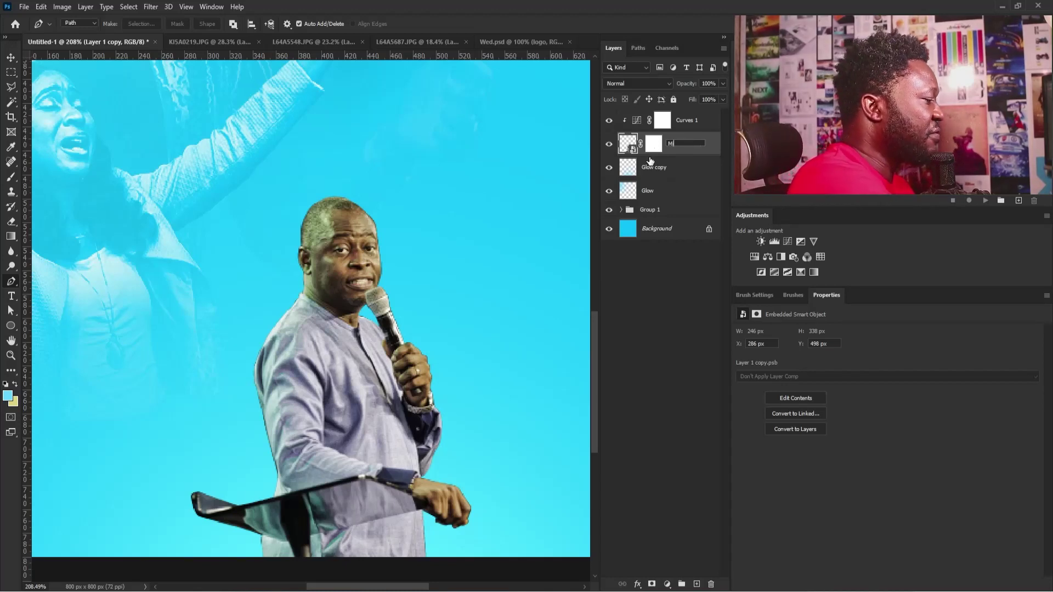
{"action": "type", "text": "iniste"}
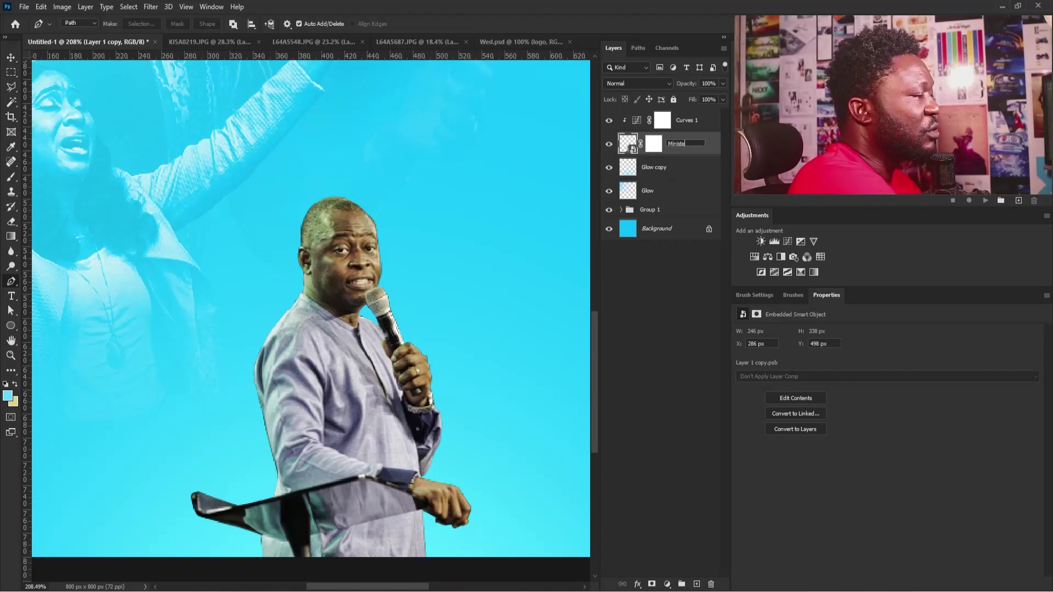
{"action": "type", "text": "r"}
{"action": "key", "text": "Return"}
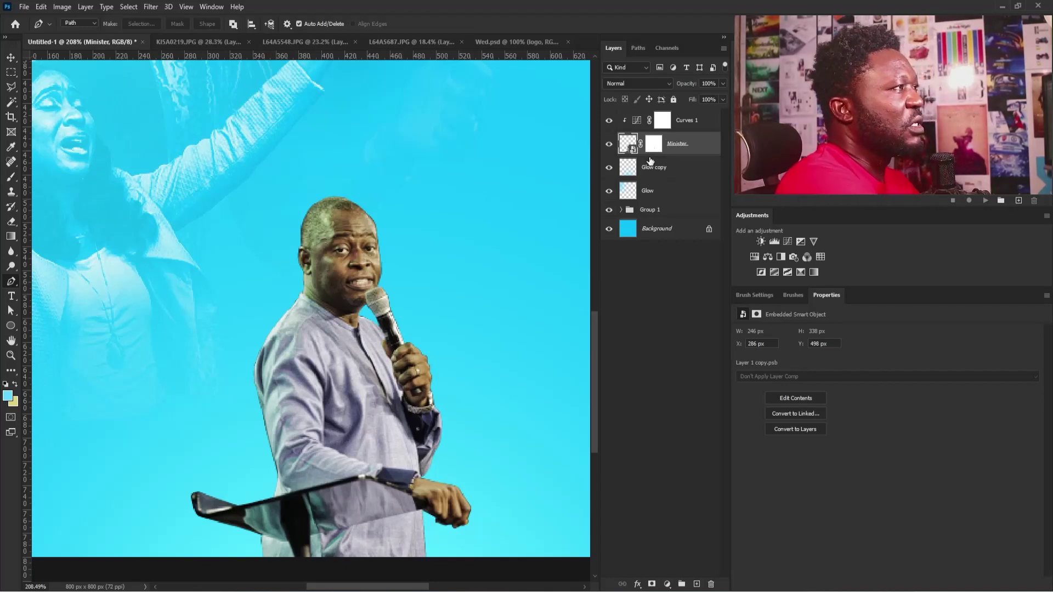
{"action": "left_click", "coordinate": [754, 257]}
{"action": "left_click_drag", "start_coordinate": [887, 399], "coordinate": [838, 399]}
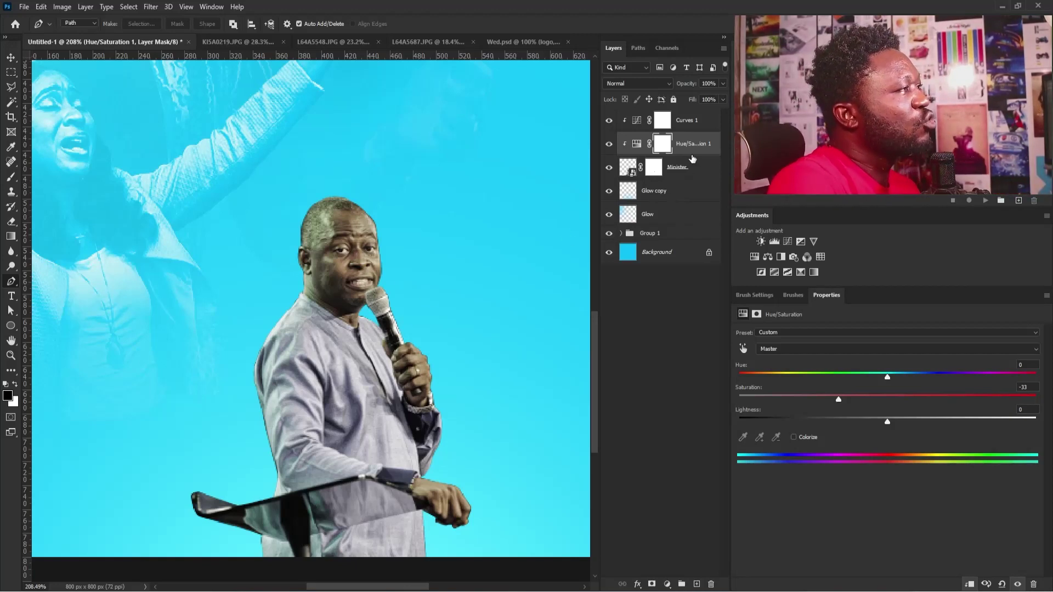
Add a clipped Color Balance adjustment above Curves 1 with midtones Yellow-Blue at -4 and shadows Cyan-Red at +14.
{"action": "left_click", "coordinate": [688, 122]}
{"action": "left_click", "coordinate": [767, 257]}
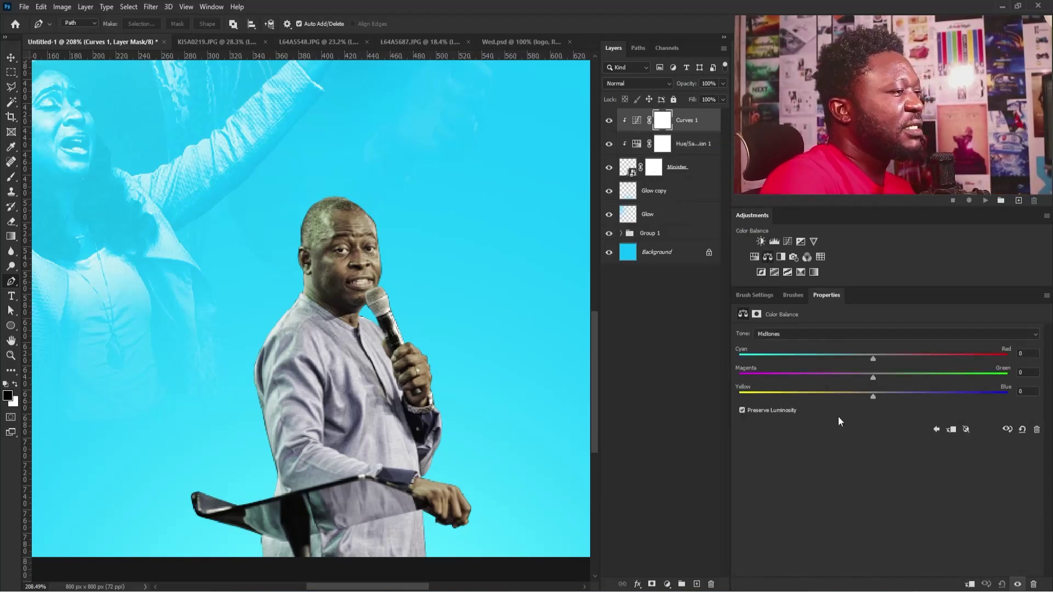
{"action": "left_click", "coordinate": [971, 585]}
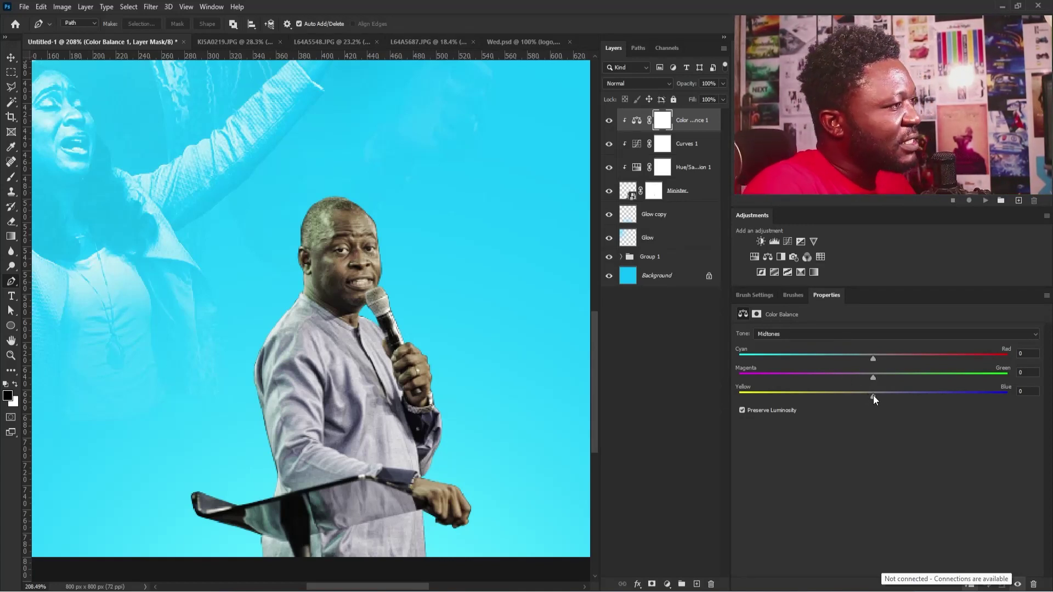
{"action": "left_click_drag", "start_coordinate": [867, 396], "coordinate": [866, 396]}
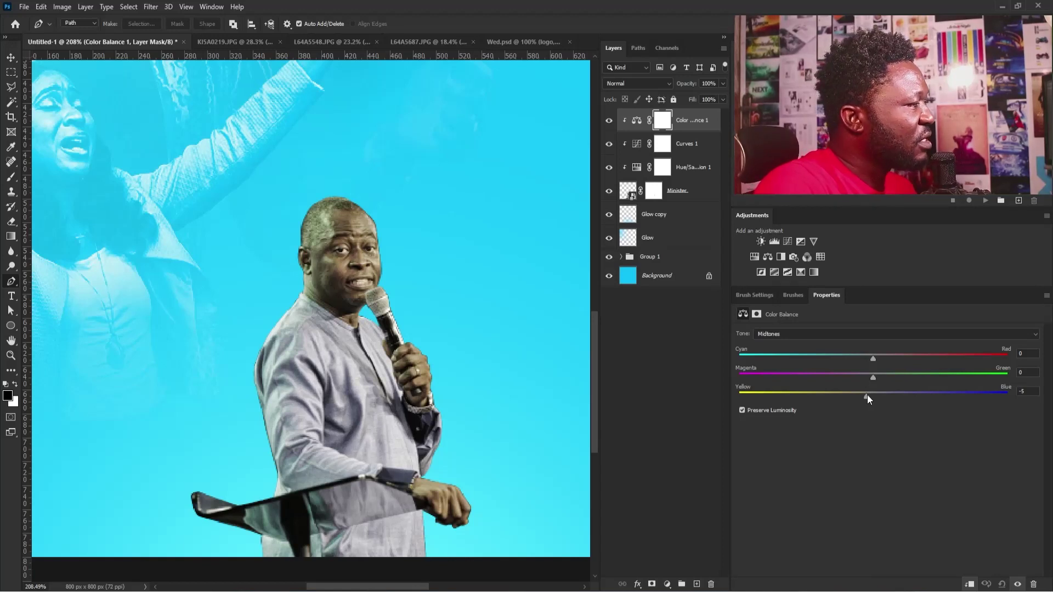
{"action": "left_click", "coordinate": [867, 336]}
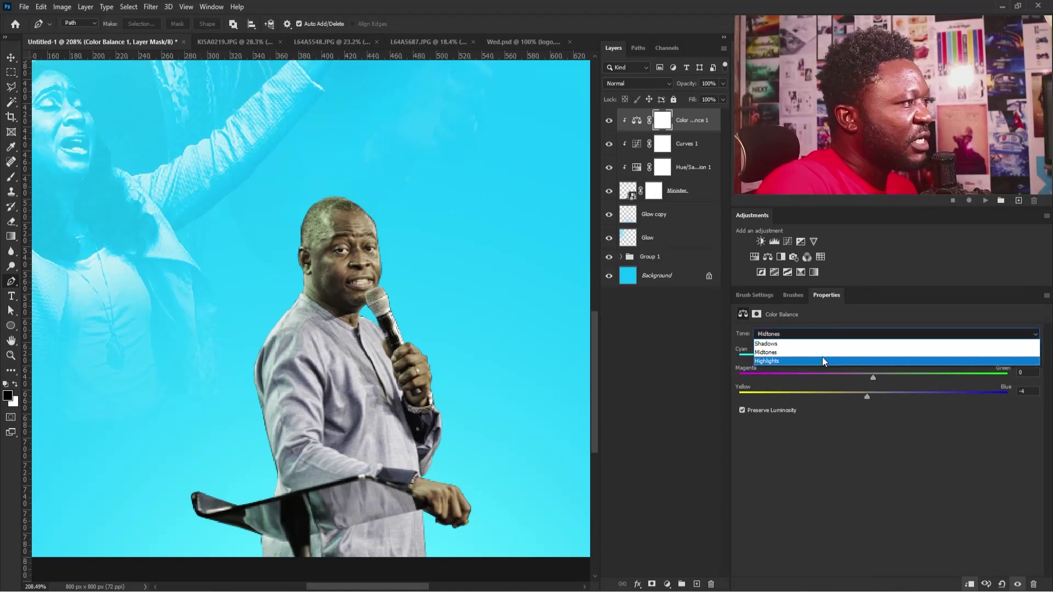
{"action": "left_click", "coordinate": [827, 343]}
{"action": "left_click_drag", "start_coordinate": [874, 358], "coordinate": [891, 355]}
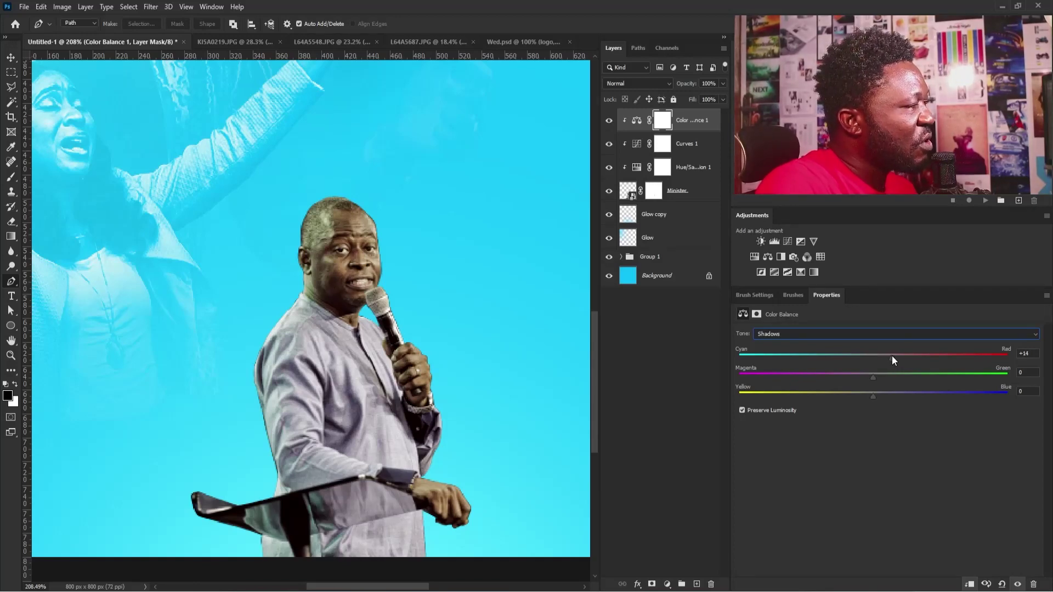
{"action": "scroll", "coordinate": [388, 364], "scroll_direction": "down", "scroll_amount": 3}
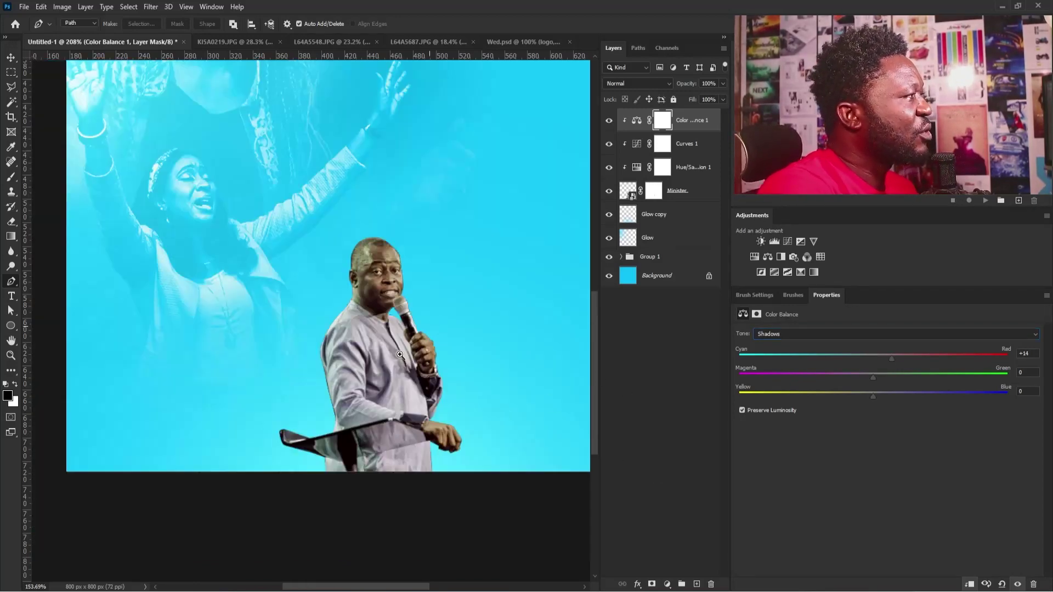
Select the Color Balance 1 adjustment above the minister and set the foreground colour to white, #ffffff.
{"action": "scroll", "coordinate": [404, 369], "scroll_direction": "up", "scroll_amount": 2}
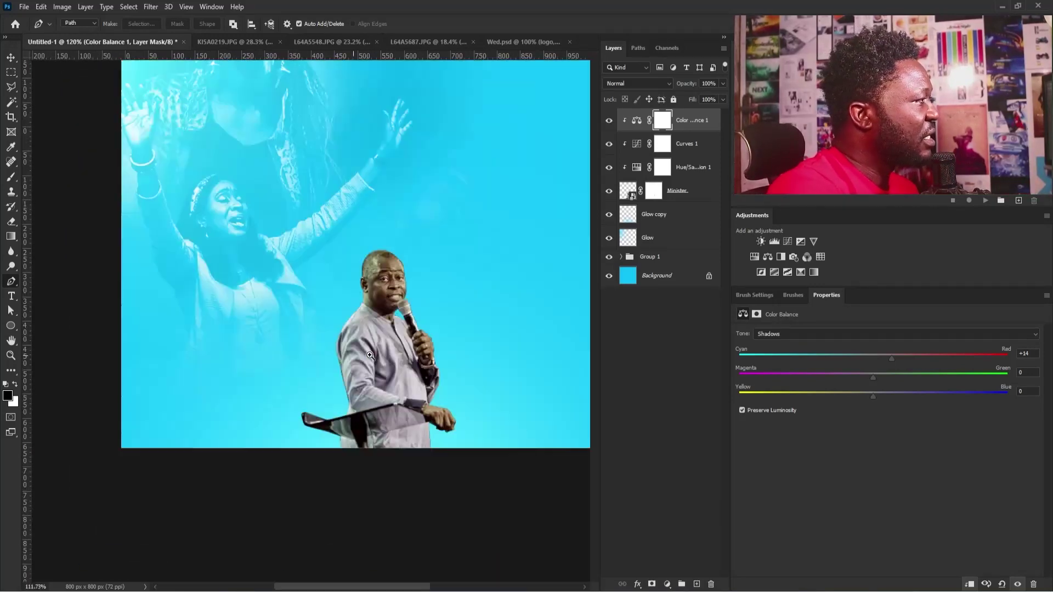
{"action": "scroll", "coordinate": [376, 332], "scroll_direction": "up", "scroll_amount": 1}
{"action": "left_click_drag", "start_coordinate": [319, 314], "coordinate": [348, 324]}
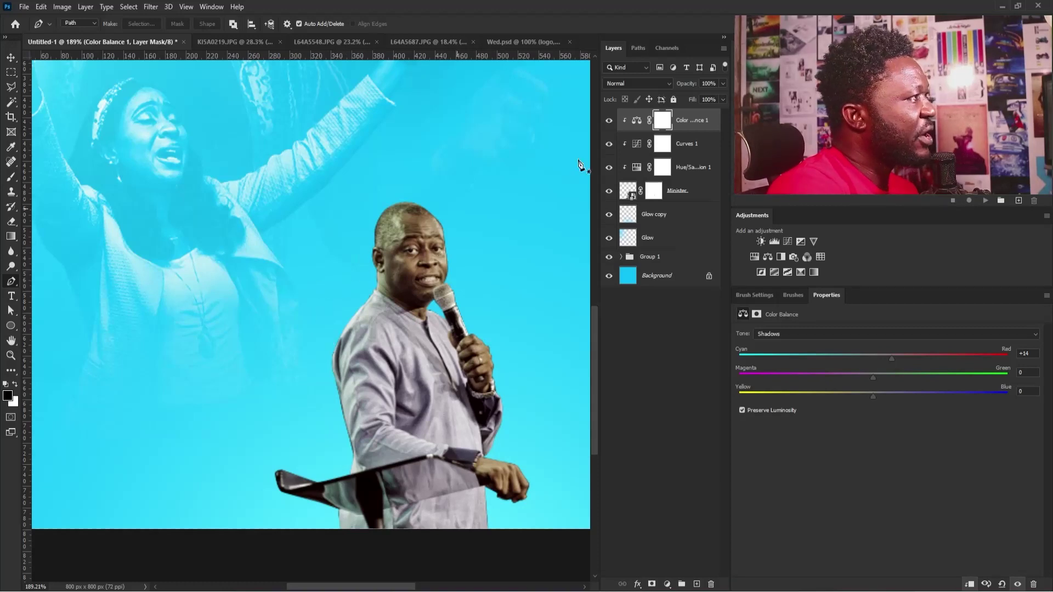
{"action": "left_click", "coordinate": [683, 190]}
{"action": "left_click", "coordinate": [688, 119]}
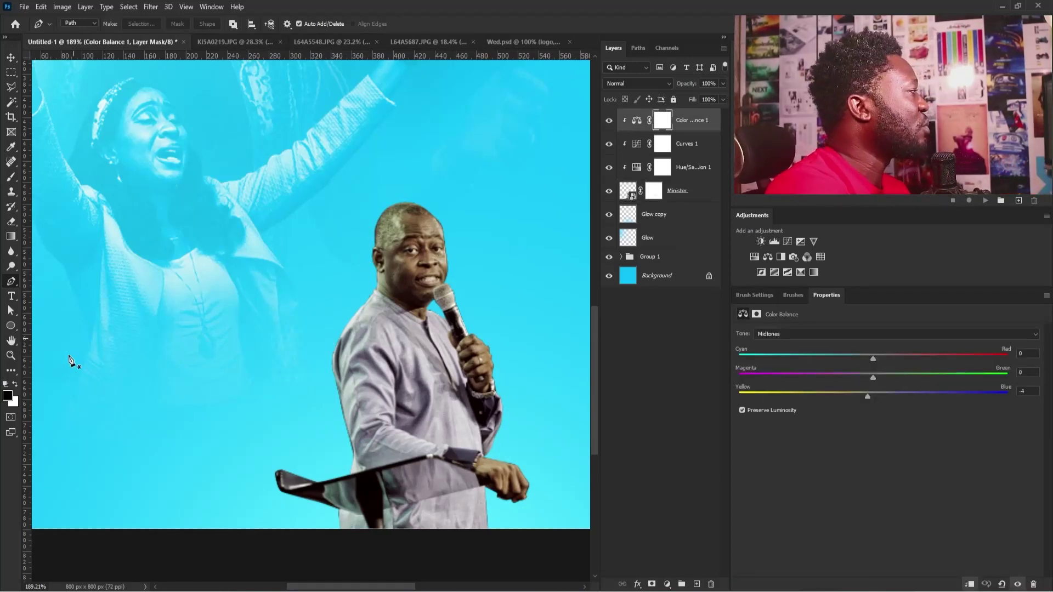
{"action": "left_click", "coordinate": [9, 397]}
{"action": "left_click", "coordinate": [109, 397]}
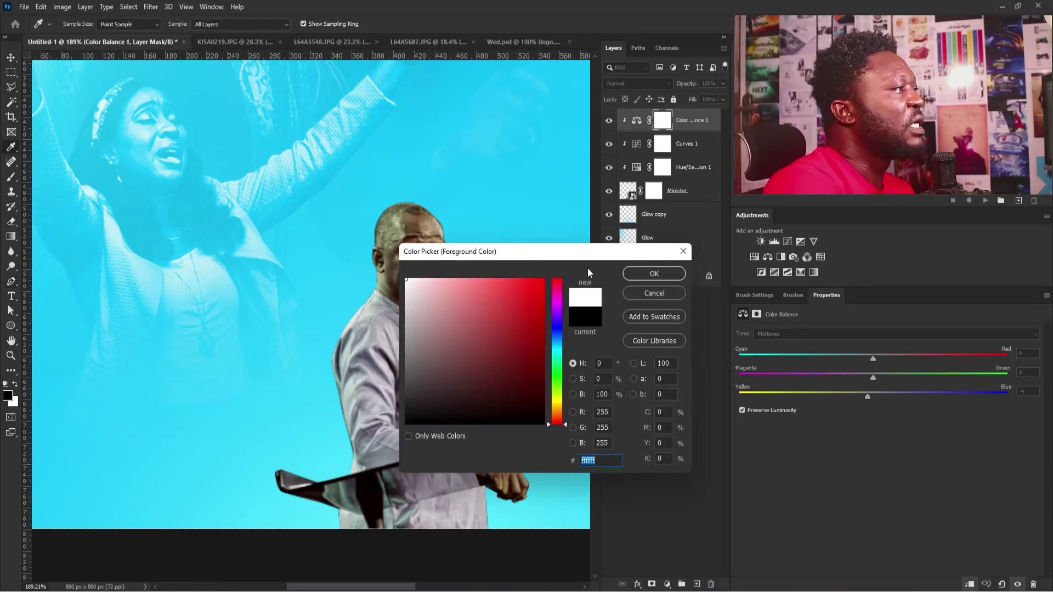
{"action": "left_click", "coordinate": [654, 275]}
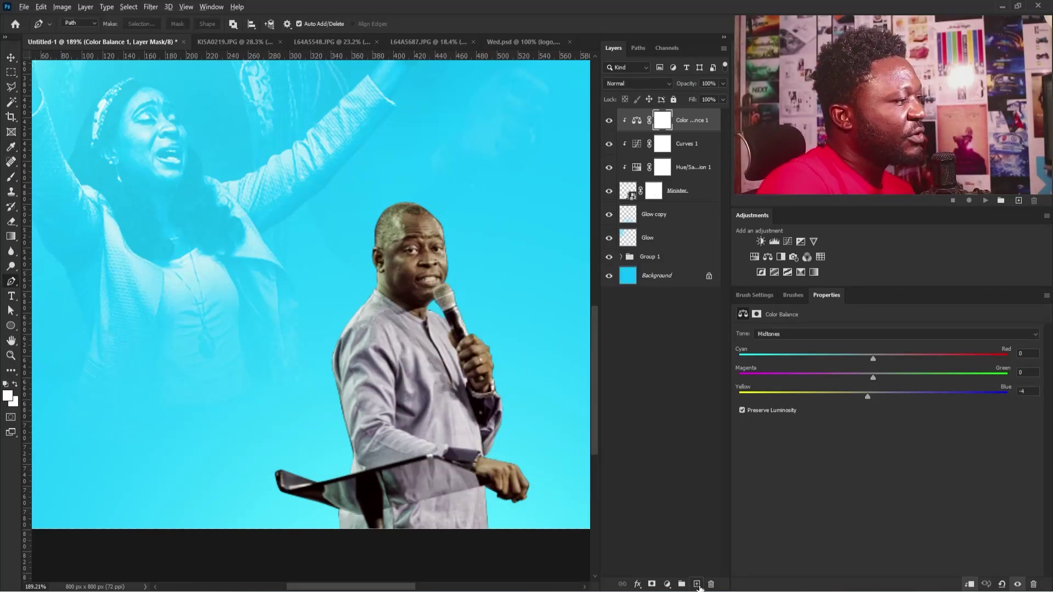
Create a new layer named Light_Rim directly above the Color Balance 1 adjustment.
{"action": "left_click", "coordinate": [696, 584], "text": "alt"}
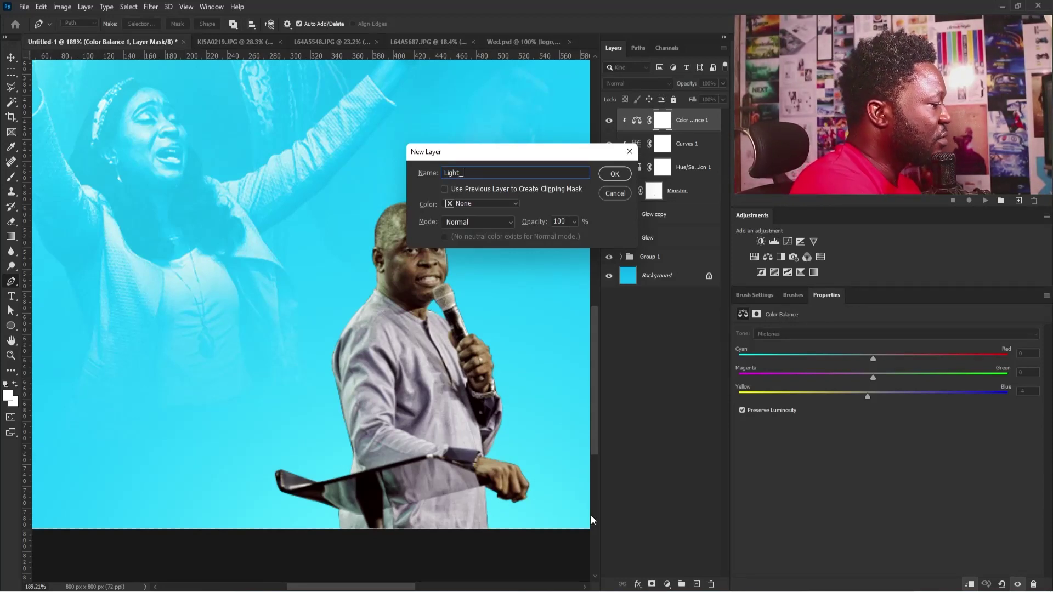
{"action": "type", "text": "Light_Rim"}
{"action": "key", "text": "Return"}
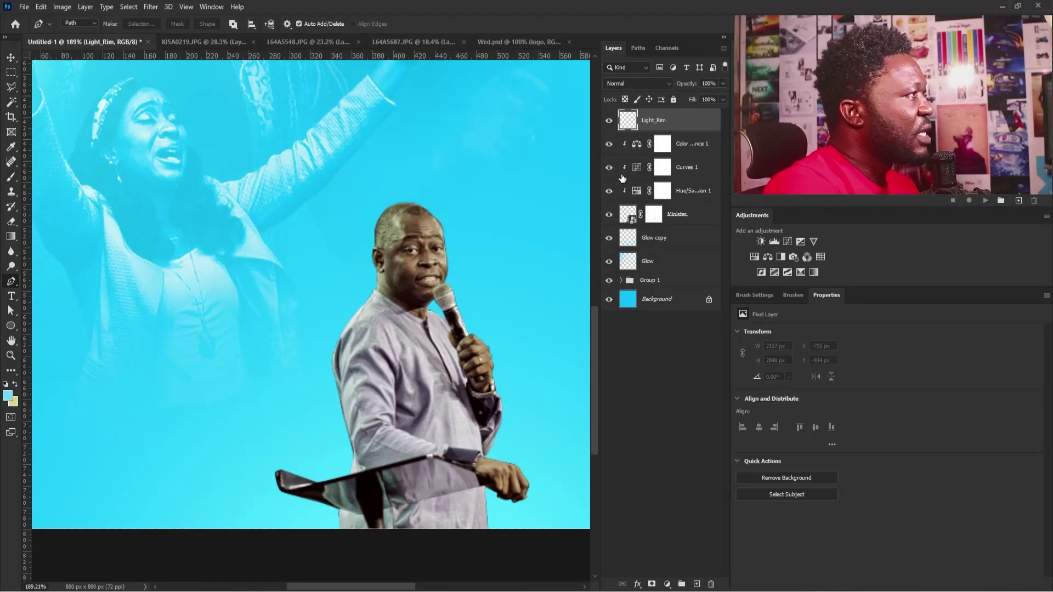
Paint light blue along the minister's back and shoulder edge on Light_Rim with a soft 30 px brush.
{"action": "key", "text": "b"}
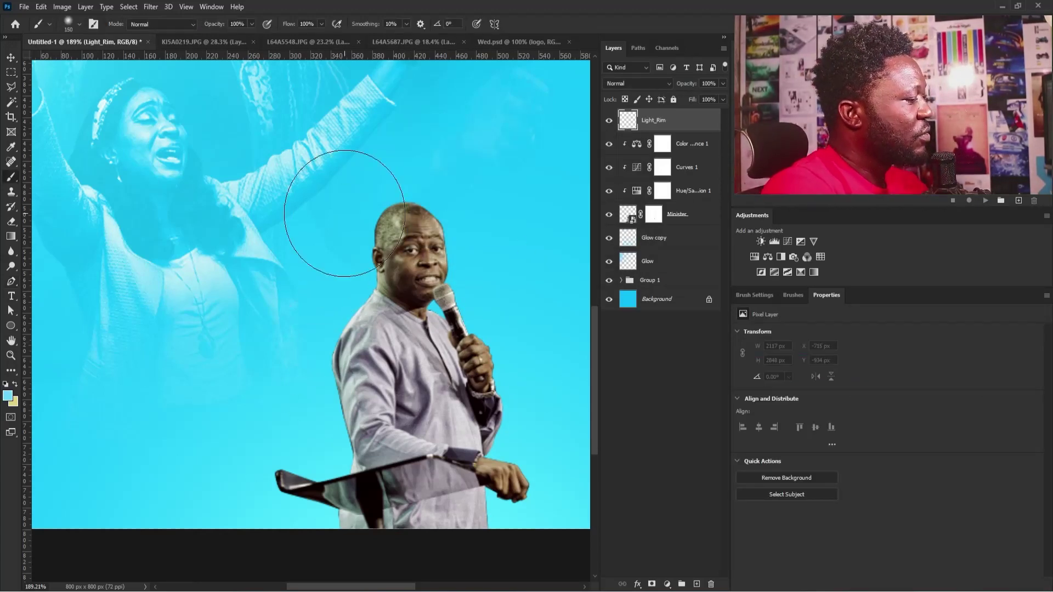
{"action": "key", "text": "bracketleft"}
{"action": "key", "text": "bracketleft"}
{"action": "key", "text": "bracketleft"}
{"action": "key", "text": "bracketleft"}
{"action": "key", "text": "bracketleft"}
{"action": "left_click_drag", "start_coordinate": [303, 315], "coordinate": [343, 332]}
{"action": "mouse_move", "coordinate": [398, 267]}
{"action": "left_mouse_down"}
{"action": "mouse_move", "coordinate": [338, 421]}
{"action": "mouse_move", "coordinate": [351, 311]}
{"action": "left_mouse_up"}
{"action": "mouse_move", "coordinate": [358, 250]}
{"action": "left_mouse_down"}
{"action": "mouse_move", "coordinate": [368, 377]}
{"action": "mouse_move", "coordinate": [360, 340]}
{"action": "mouse_move", "coordinate": [341, 327]}
{"action": "left_mouse_up"}
{"action": "left_click_drag", "start_coordinate": [382, 192], "coordinate": [354, 316]}
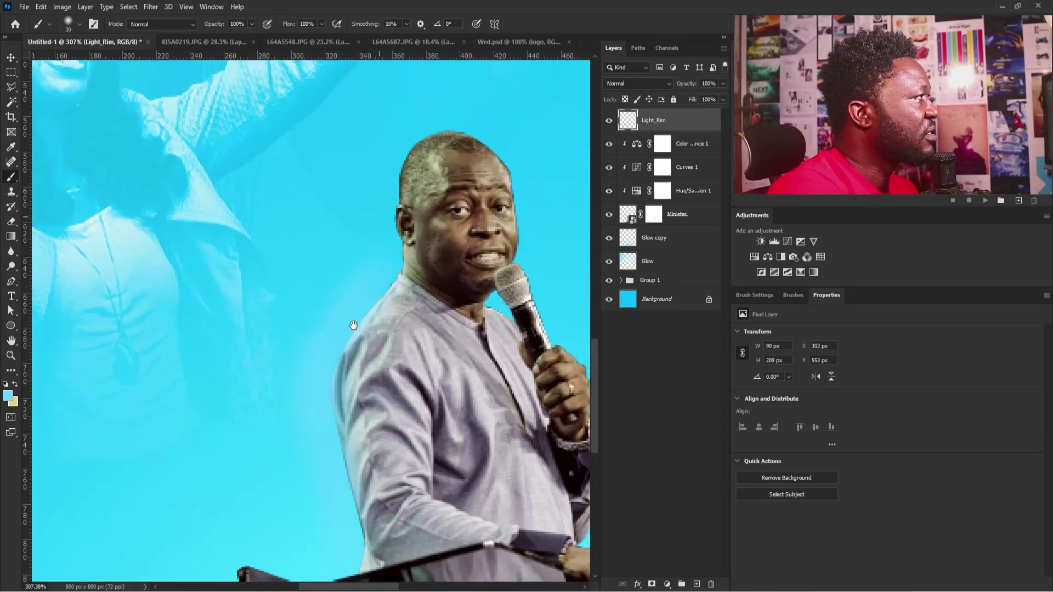
Reduce the brush to 9 px and paint a finer light blue rim along the minister's shoulder, neck and back of the head.
{"action": "scroll", "coordinate": [383, 251], "scroll_direction": "up", "scroll_amount": 2}
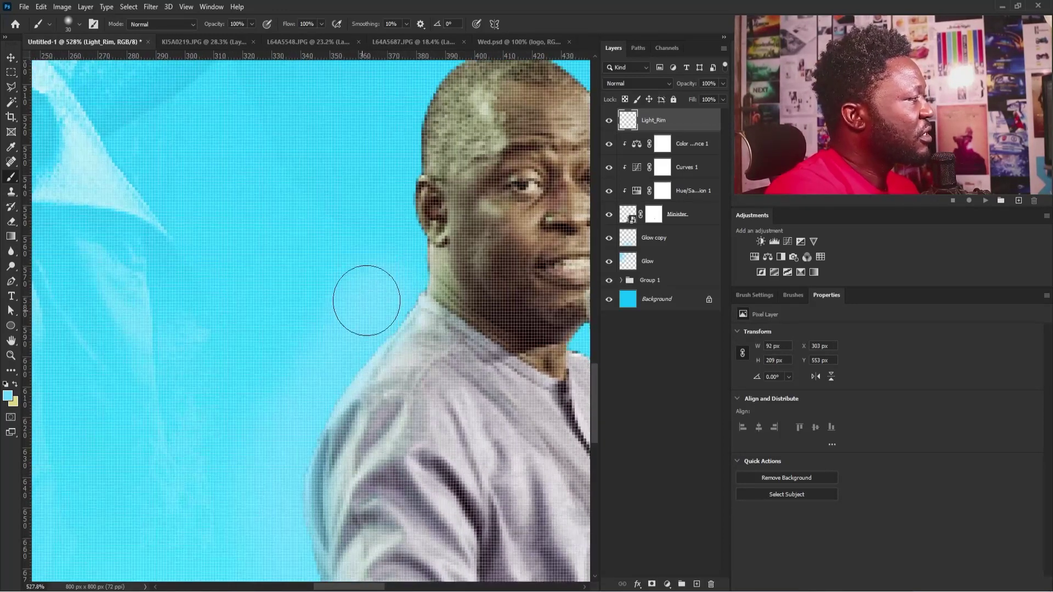
{"action": "key", "text": "bracketleft"}
{"action": "key", "text": "bracketleft"}
{"action": "key", "text": "bracketleft"}
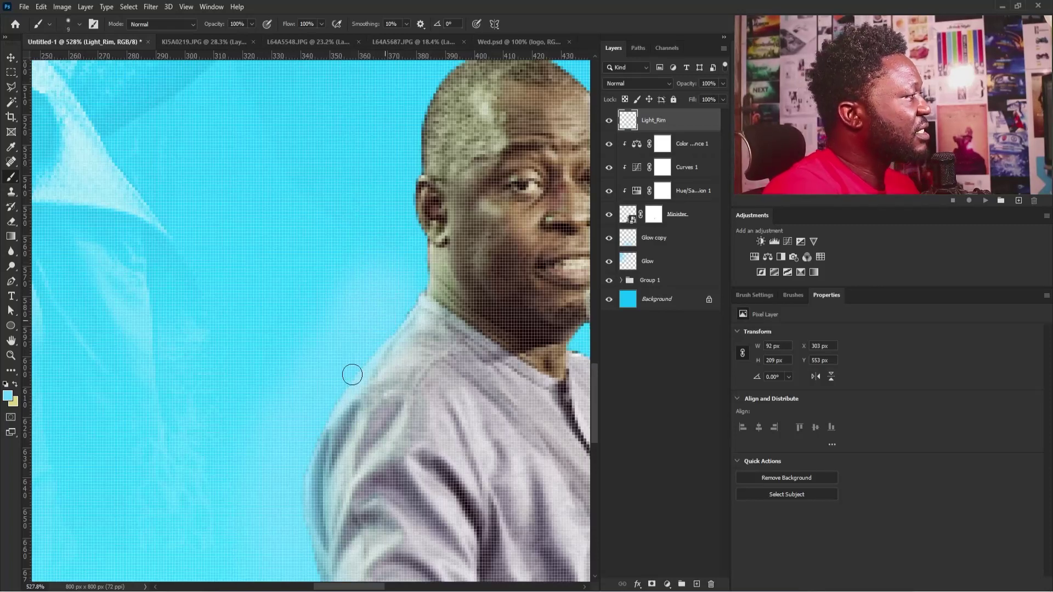
{"action": "scroll", "coordinate": [379, 290], "scroll_direction": "up", "scroll_amount": 2}
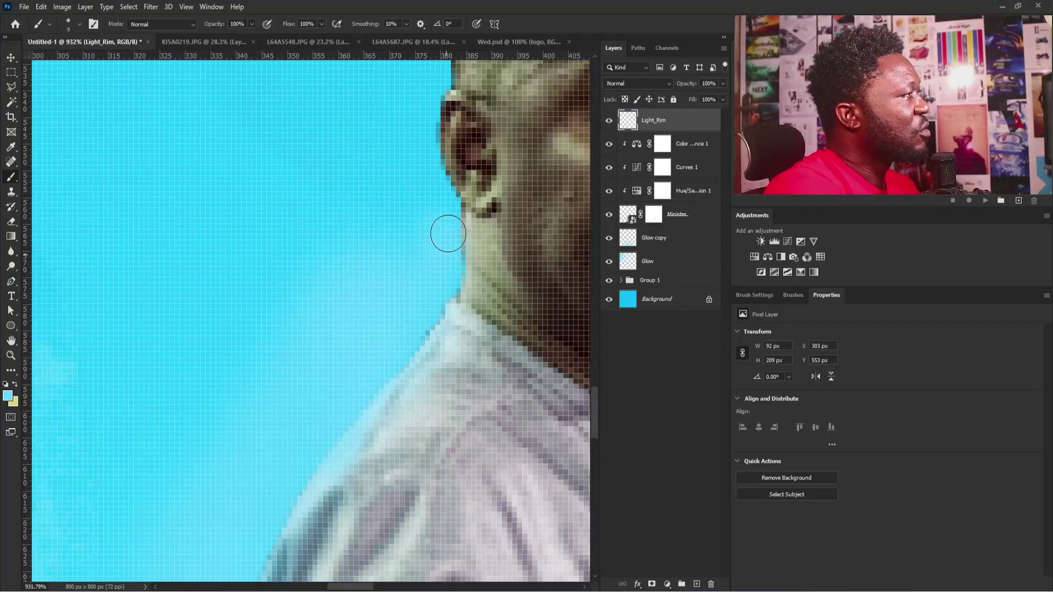
{"action": "mouse_move", "coordinate": [417, 211]}
{"action": "left_mouse_down"}
{"action": "mouse_move", "coordinate": [396, 387]}
{"action": "mouse_move", "coordinate": [407, 310]}
{"action": "left_mouse_up"}
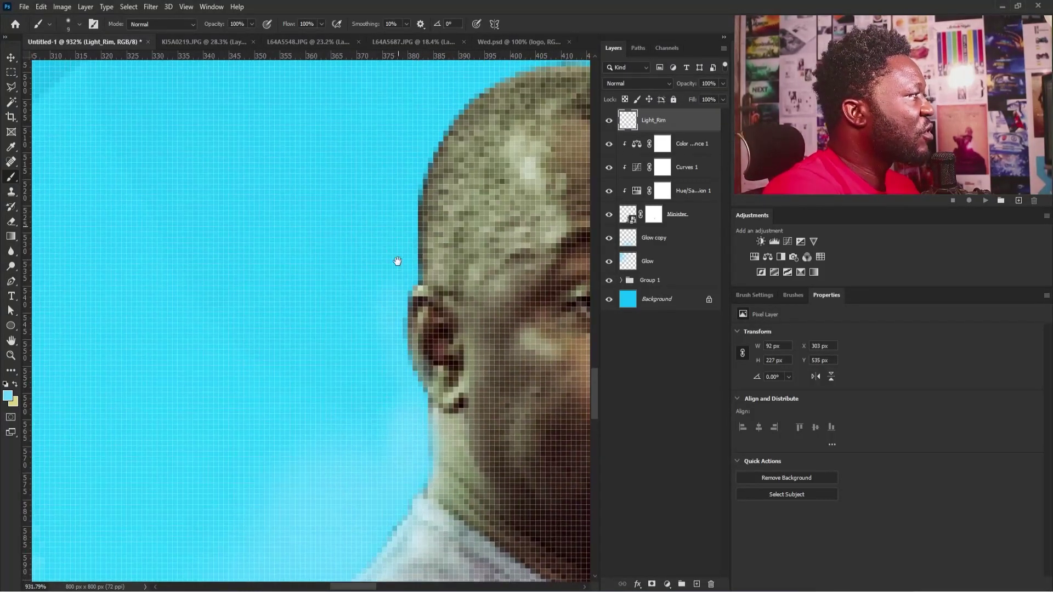
{"action": "left_click_drag", "start_coordinate": [397, 260], "coordinate": [377, 419]}
{"action": "mouse_move", "coordinate": [394, 378]}
{"action": "left_mouse_down"}
{"action": "mouse_move", "coordinate": [435, 268]}
{"action": "mouse_move", "coordinate": [464, 228]}
{"action": "left_mouse_up"}
{"action": "mouse_move", "coordinate": [435, 297]}
{"action": "left_mouse_down"}
{"action": "mouse_move", "coordinate": [408, 328]}
{"action": "mouse_move", "coordinate": [409, 408]}
{"action": "left_mouse_up"}
{"action": "mouse_move", "coordinate": [433, 252]}
{"action": "left_mouse_down", "text": "ctrl"}
{"action": "mouse_move", "coordinate": [396, 317]}
{"action": "mouse_move", "coordinate": [230, 346]}
{"action": "mouse_move", "coordinate": [433, 322]}
{"action": "left_mouse_up", "text": "ctrl"}
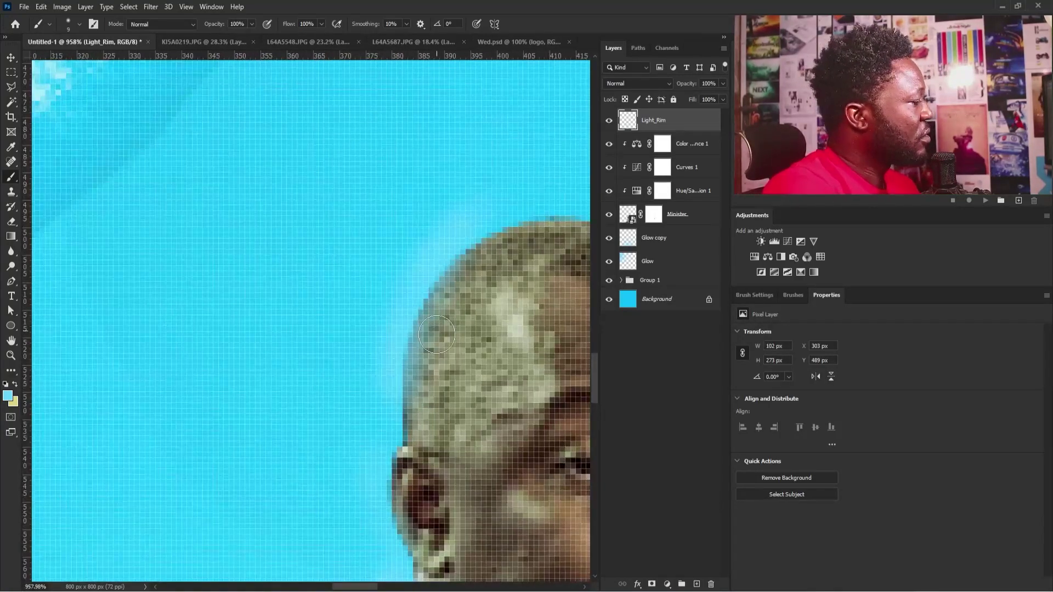
Erase the rim paint that spills inside the minister's head and repaint the light along the head's back edge.
{"action": "key", "text": "e"}
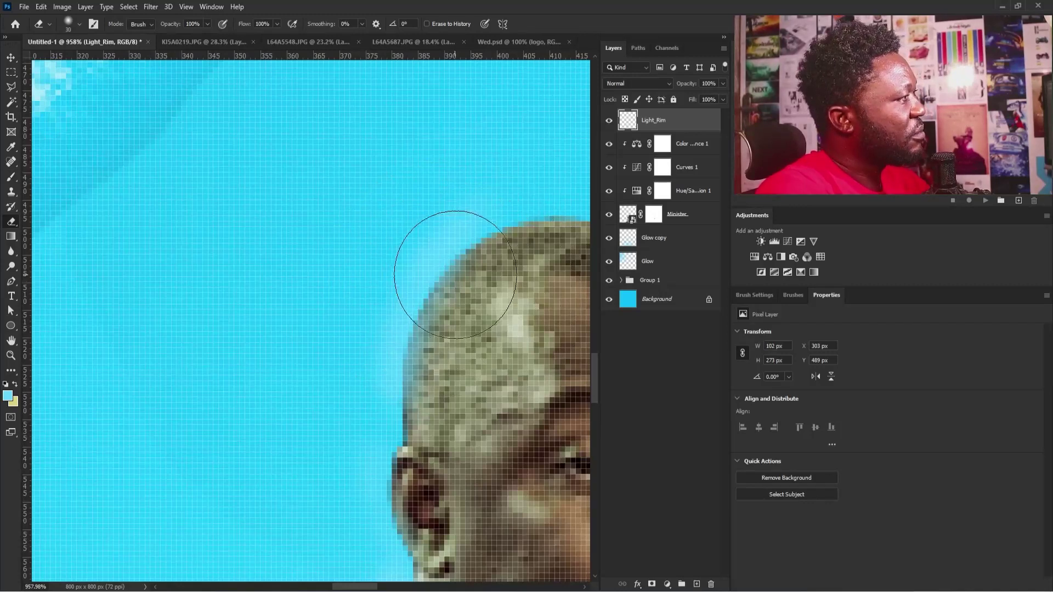
{"action": "key", "text": "bracketleft"}
{"action": "key", "text": "bracketleft"}
{"action": "key", "text": "bracketleft"}
{"action": "mouse_move", "coordinate": [498, 249]}
{"action": "left_mouse_down"}
{"action": "mouse_move", "coordinate": [456, 293]}
{"action": "mouse_move", "coordinate": [445, 376]}
{"action": "left_mouse_up"}
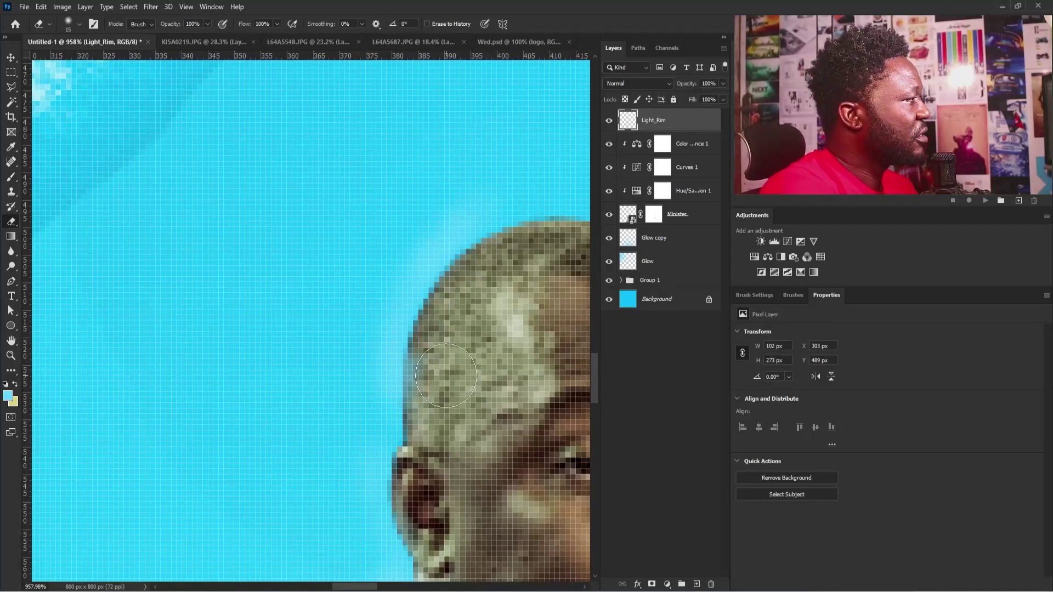
{"action": "key", "text": "b"}
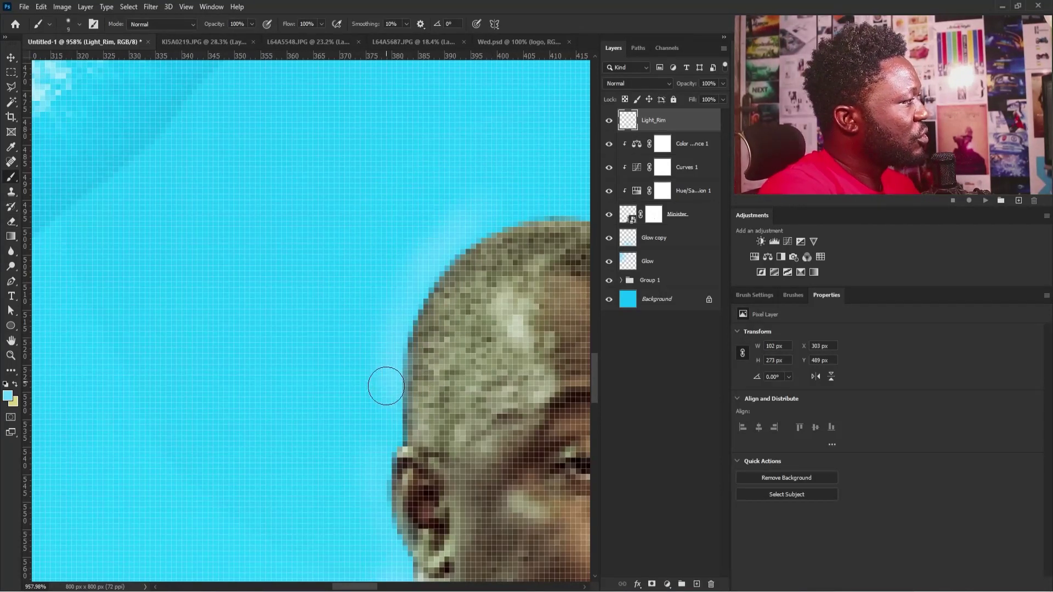
{"action": "left_click_drag", "start_coordinate": [386, 386], "coordinate": [442, 242]}
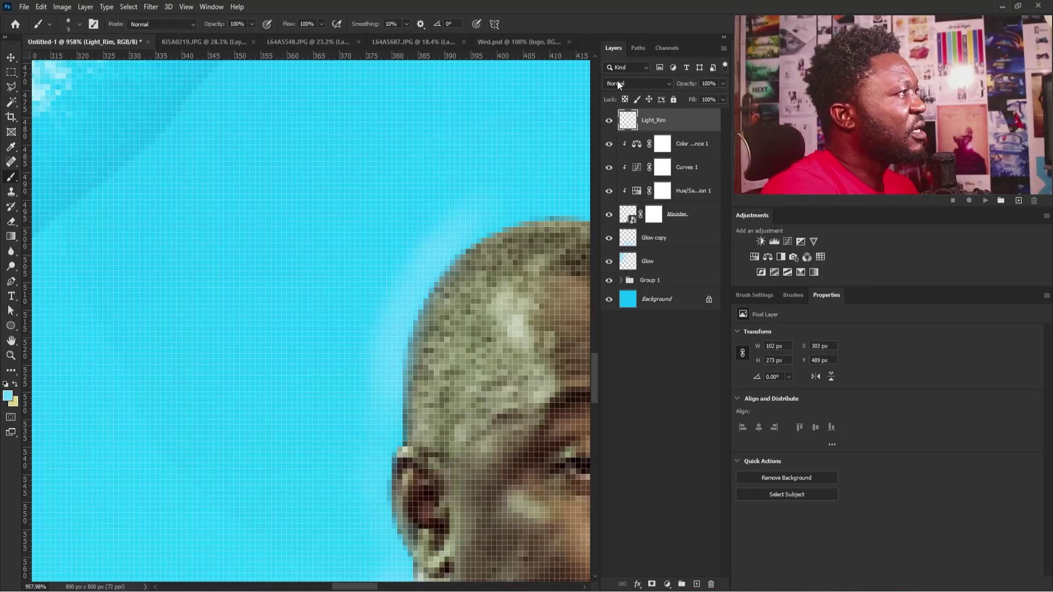
Set the Light_Rim layer's blend mode to Screen and clip it to the Minister layer stack.
{"action": "left_click", "coordinate": [617, 82]}
{"action": "left_click", "coordinate": [630, 177]}
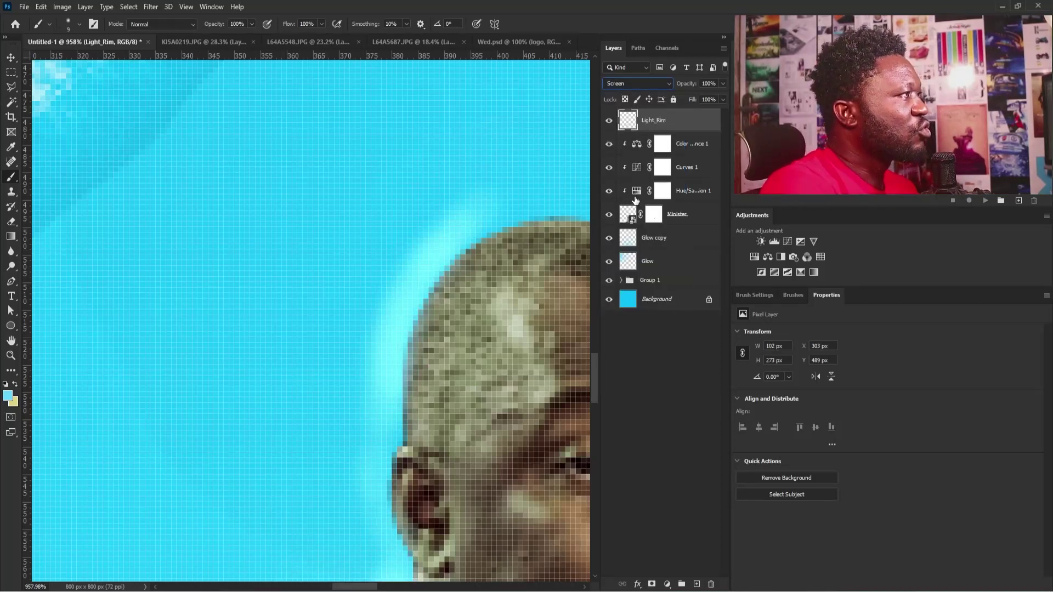
{"action": "left_click", "coordinate": [700, 139], "text": "alt"}
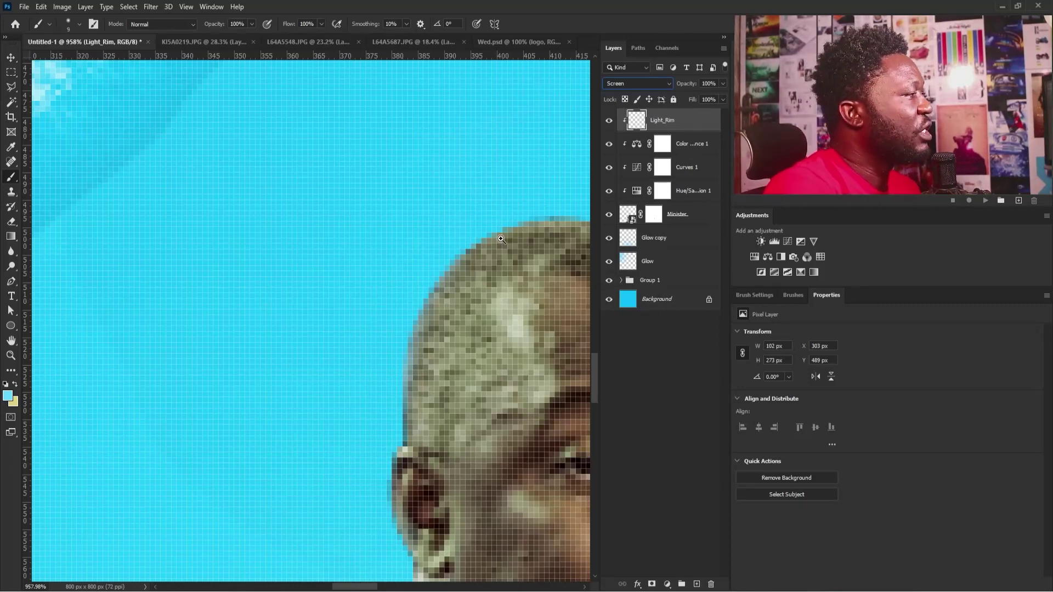
{"action": "left_click_drag", "start_coordinate": [501, 239], "coordinate": [445, 246]}
{"action": "left_click_drag", "start_coordinate": [493, 359], "coordinate": [466, 366]}
{"action": "mouse_move", "coordinate": [454, 450]}
{"action": "left_mouse_down"}
{"action": "mouse_move", "coordinate": [443, 296]}
{"action": "mouse_move", "coordinate": [466, 297]}
{"action": "left_mouse_up"}
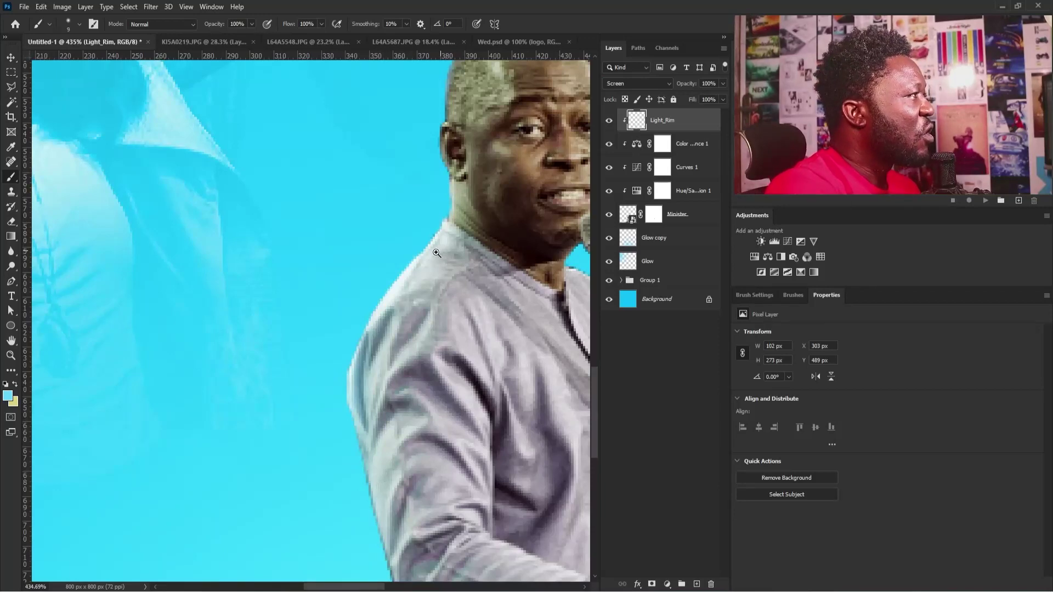
{"action": "left_click_drag", "start_coordinate": [436, 253], "coordinate": [421, 285]}
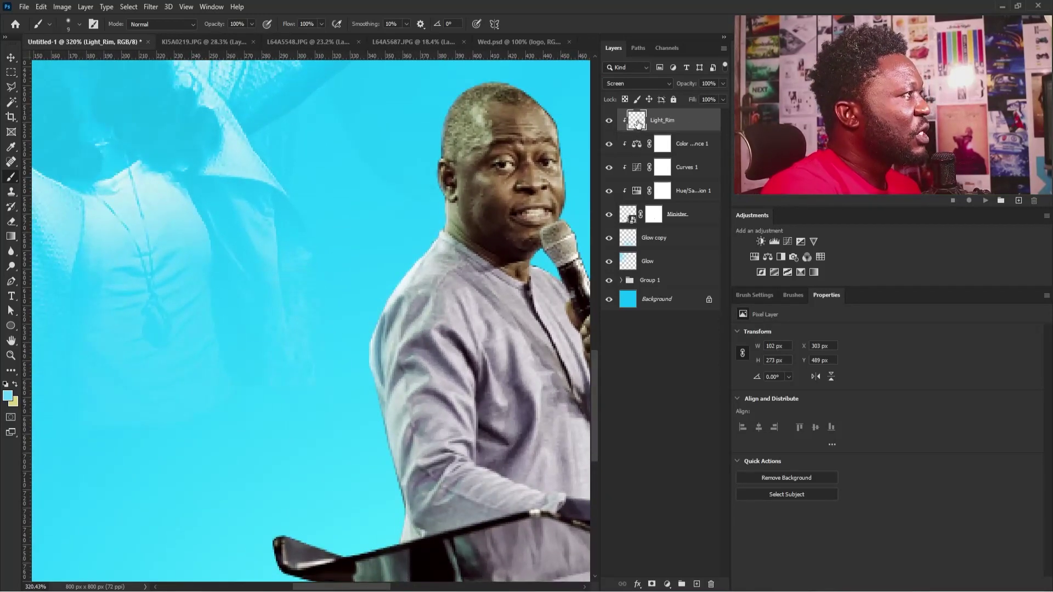
Apply Levels to the Light_Rim layer with input black point 37 and midtone 0.47.
{"action": "key", "text": "ctrl+l"}
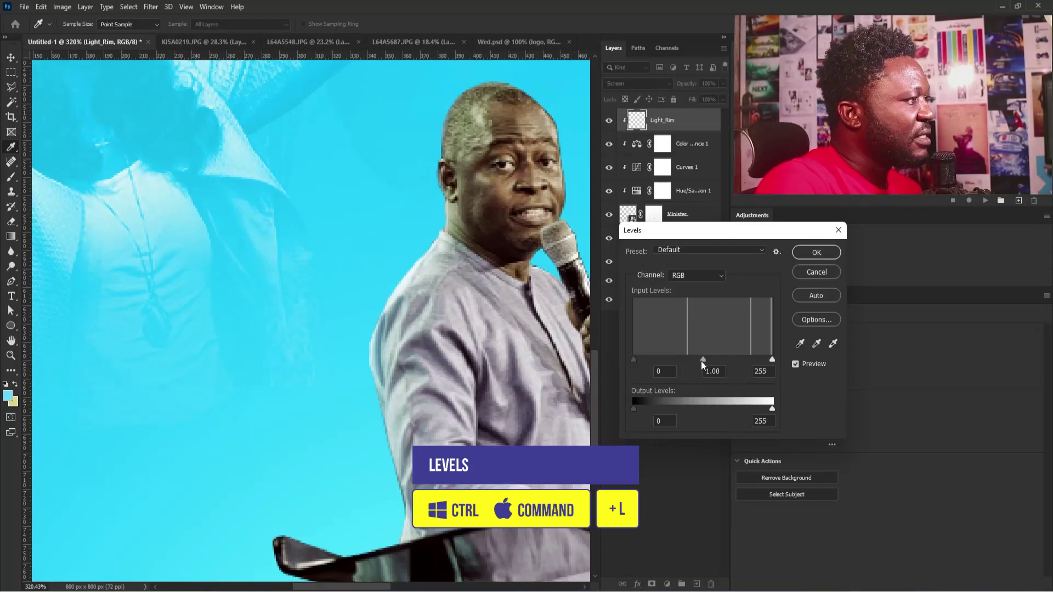
{"action": "left_click_drag", "start_coordinate": [702, 360], "coordinate": [732, 358]}
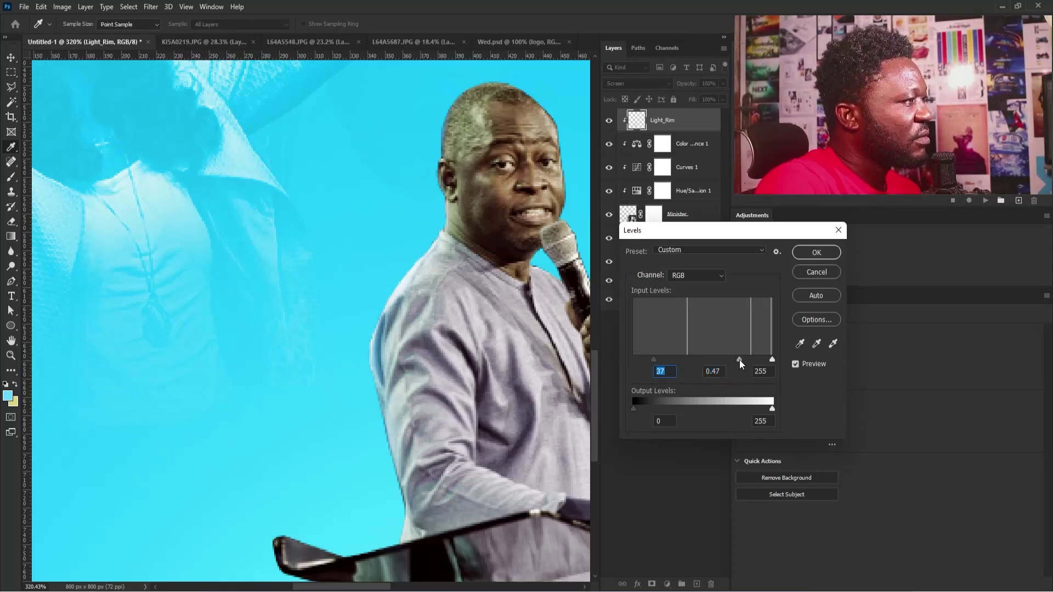
{"action": "left_click", "coordinate": [816, 251]}
{"action": "key", "text": "b"}
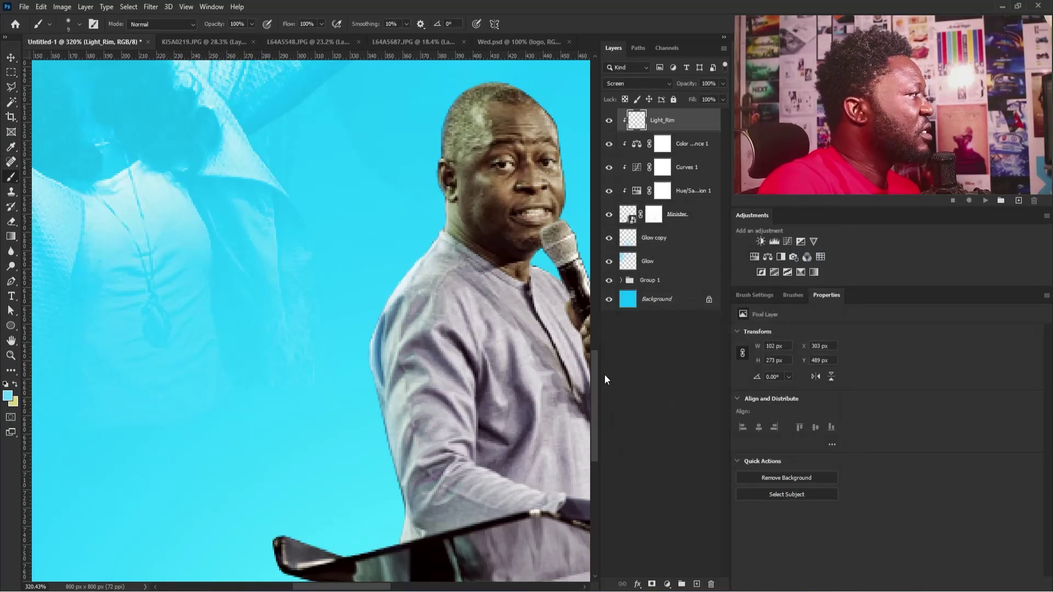
{"action": "left_click_drag", "start_coordinate": [389, 282], "coordinate": [404, 334]}
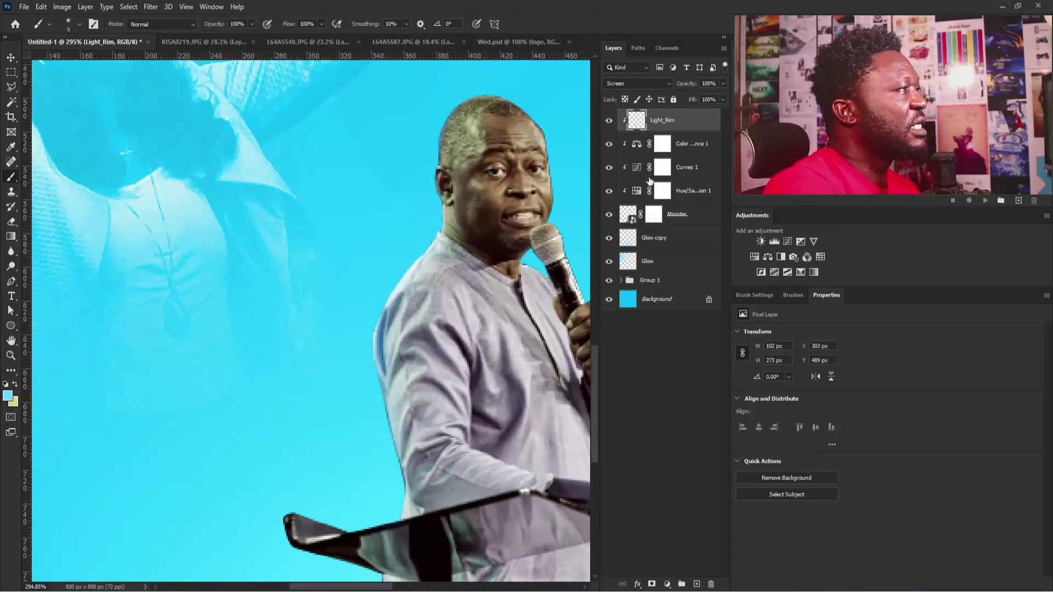
Create a new layer named Rim_light_2 above Light_Rim and clip it to the Minister layer stack.
{"action": "left_click", "coordinate": [696, 585], "text": "alt"}
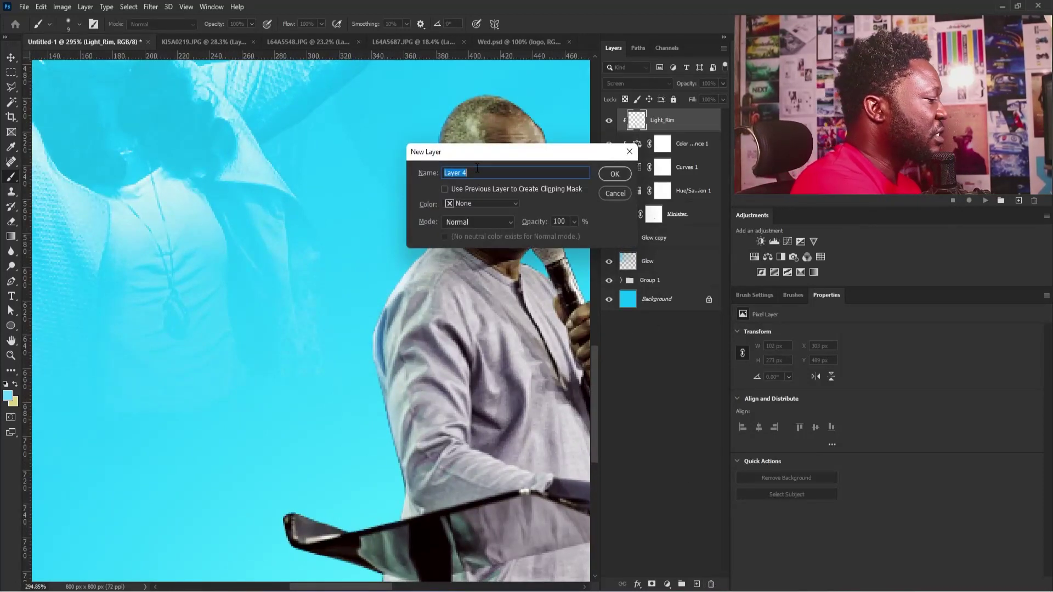
{"action": "type", "text": "Rim_"}
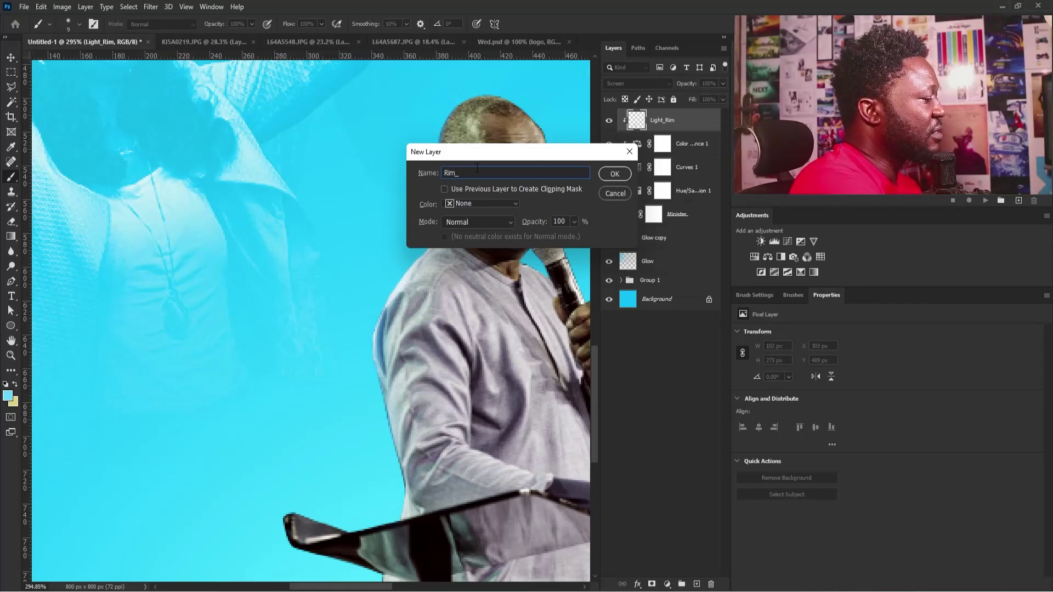
{"action": "type", "text": "light_2"}
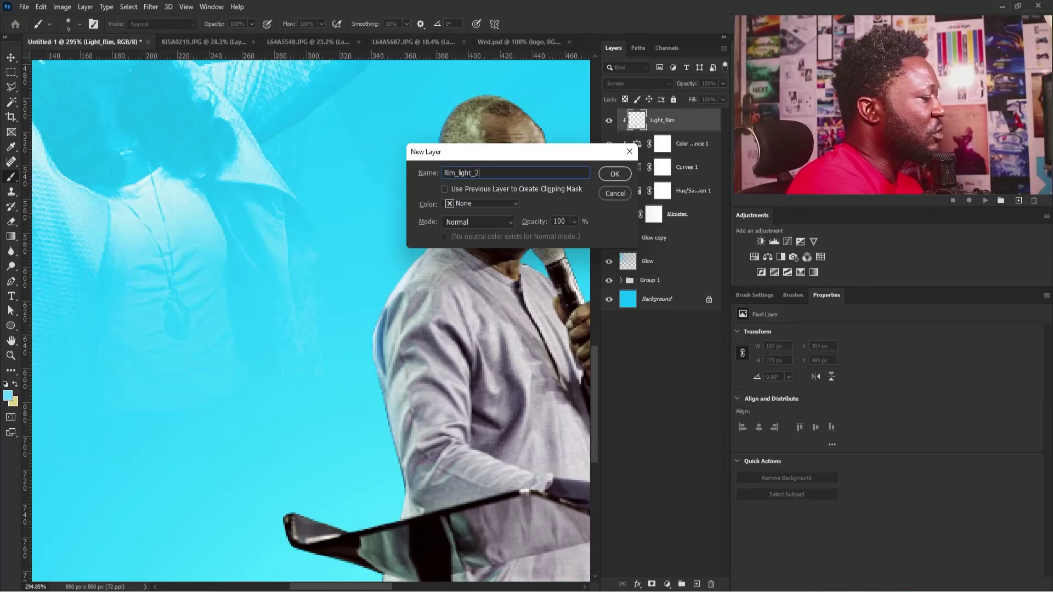
{"action": "key", "text": "Return"}
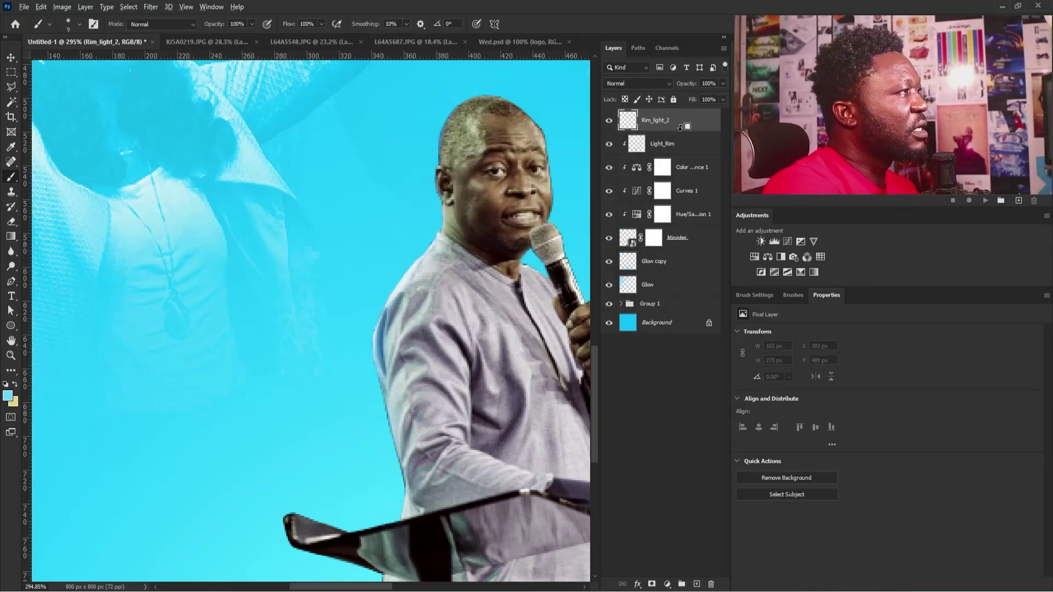
{"action": "key", "text": "ctrl+alt+g"}
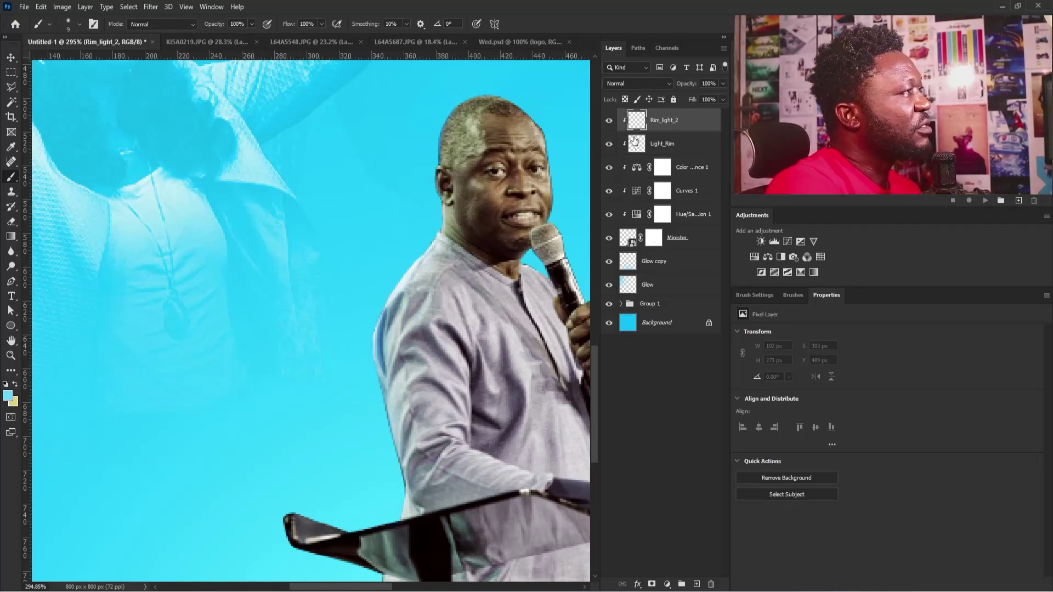
Set the Rim_light_2 layer's blend mode to Color Dodge and turn off Transparency Shapes Layer in its blending options.
{"action": "left_click", "coordinate": [633, 86]}
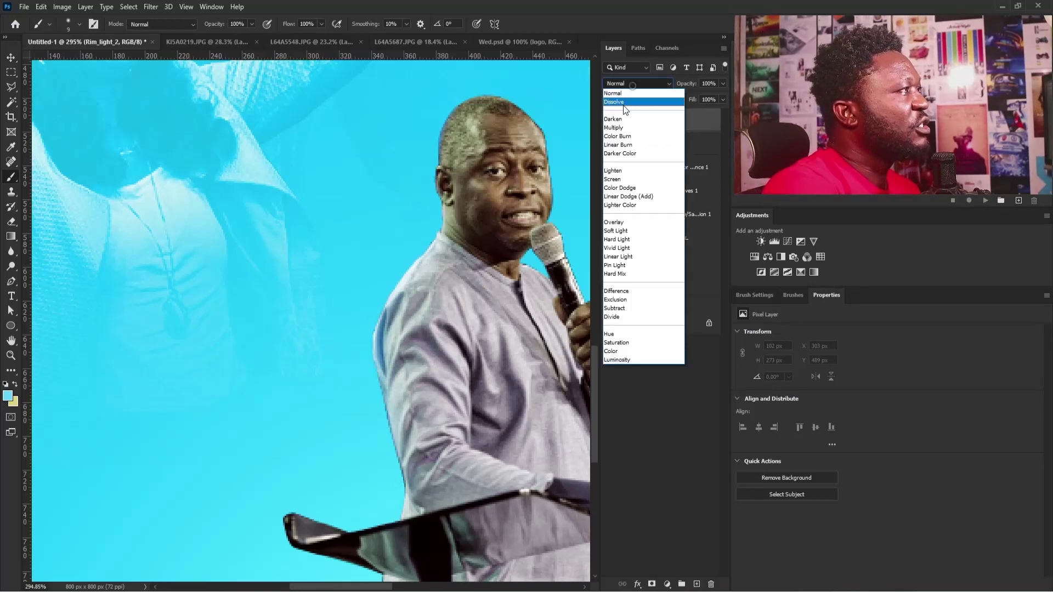
{"action": "left_click", "coordinate": [634, 189]}
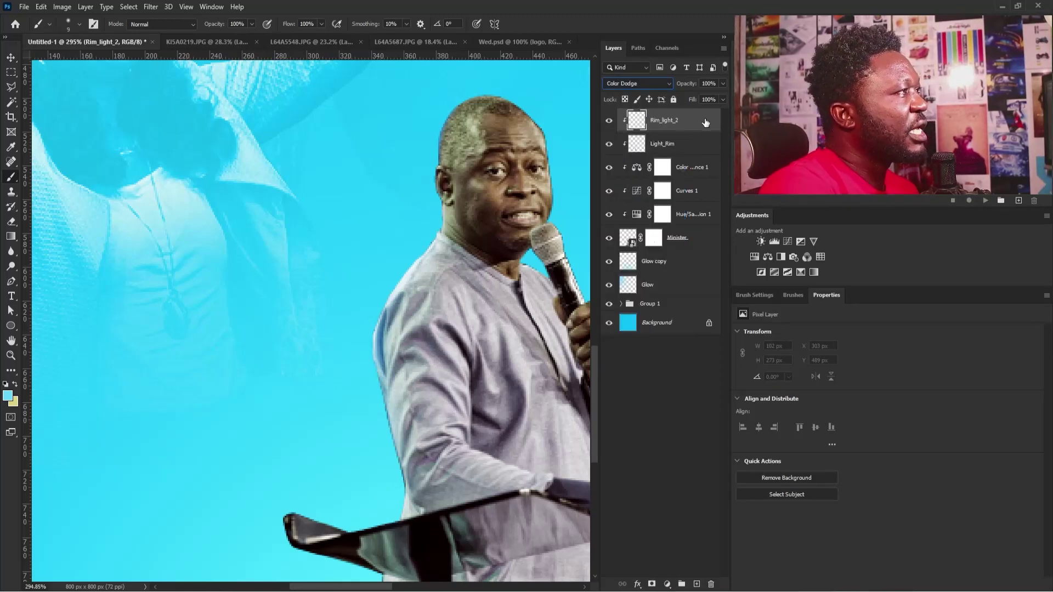
{"action": "double_click", "coordinate": [708, 124]}
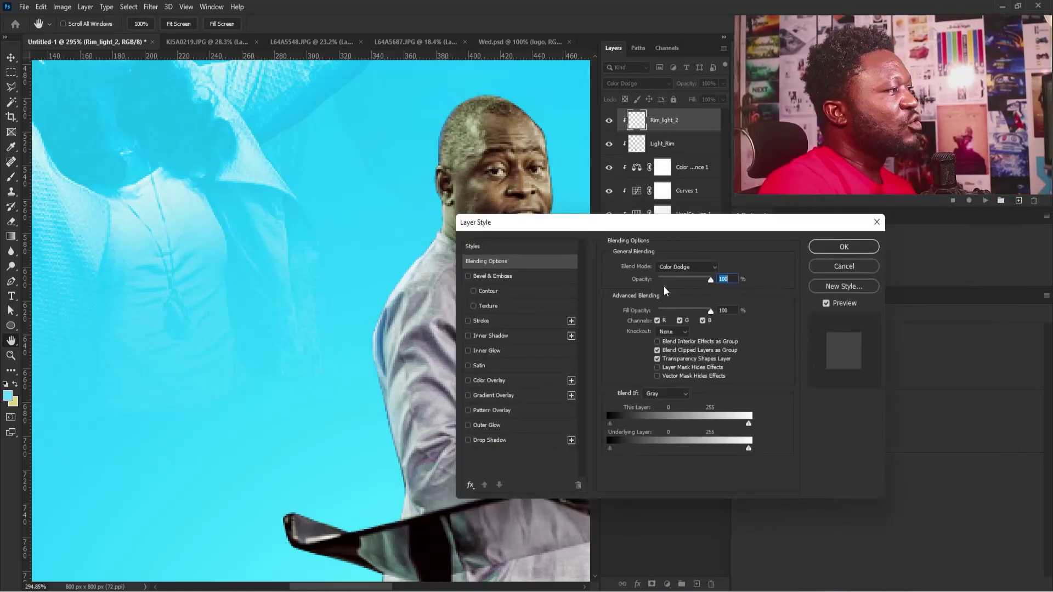
{"action": "left_click", "coordinate": [657, 359]}
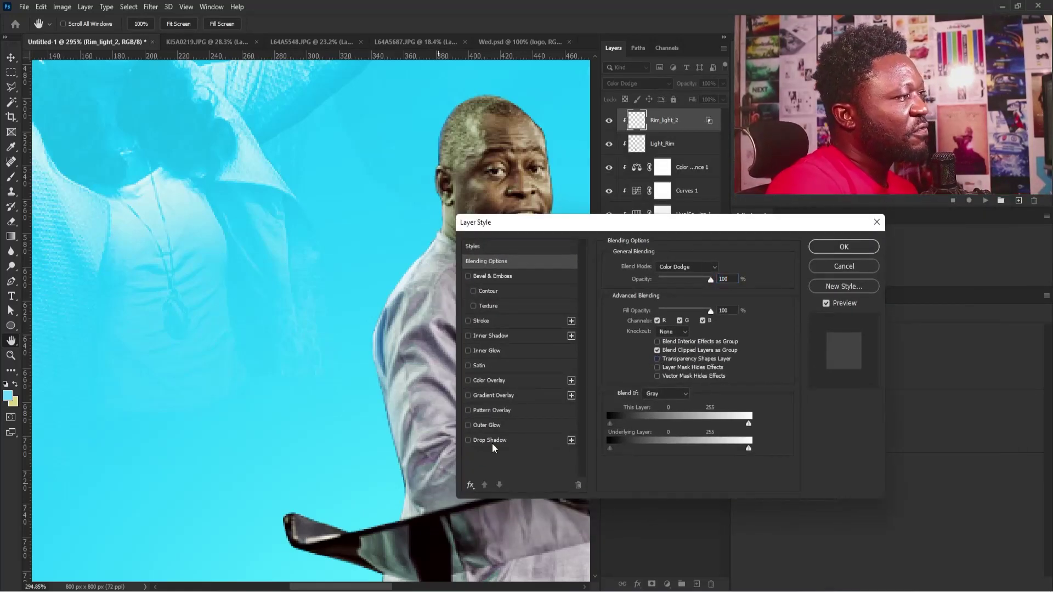
{"action": "left_click", "coordinate": [845, 247]}
Paint thin light blue rim light on Rim_light_2 along the back edge of the minister's shoulder and sleeve, down to the lectern.
{"action": "mouse_move", "coordinate": [379, 362]}
{"action": "left_mouse_down"}
{"action": "mouse_move", "coordinate": [406, 381]}
{"action": "mouse_move", "coordinate": [442, 341]}
{"action": "mouse_move", "coordinate": [476, 339]}
{"action": "left_mouse_up"}
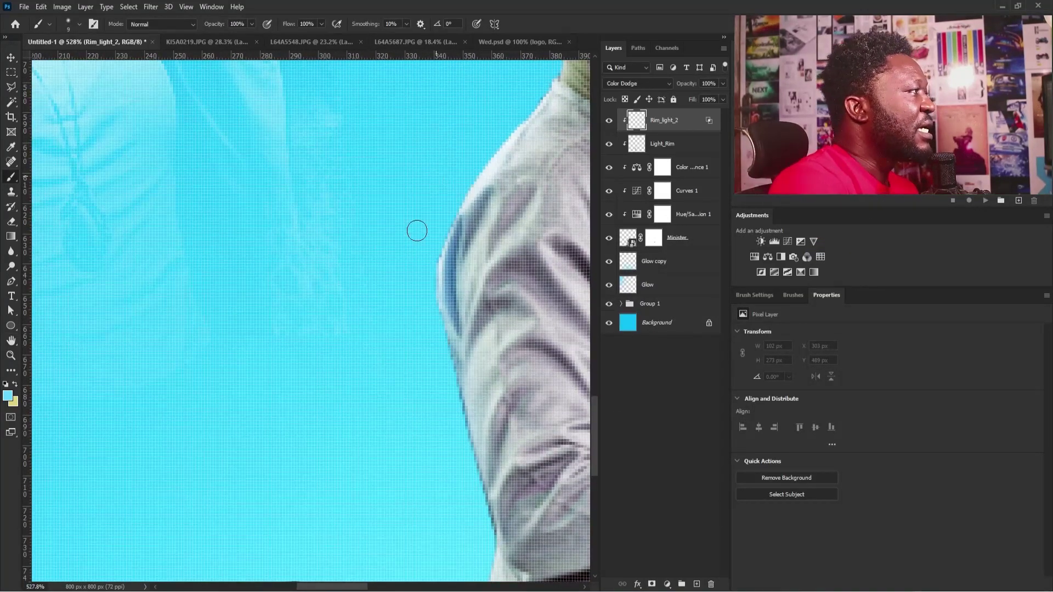
{"action": "left_click", "coordinate": [430, 351]}
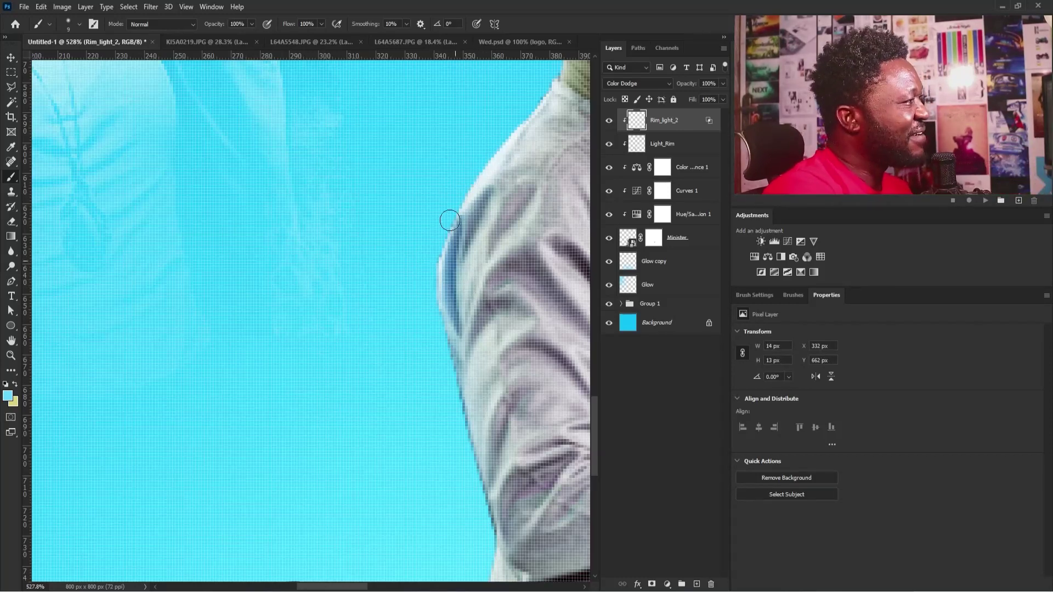
{"action": "mouse_move", "coordinate": [449, 219]}
{"action": "left_mouse_down"}
{"action": "mouse_move", "coordinate": [455, 209]}
{"action": "mouse_move", "coordinate": [441, 327]}
{"action": "mouse_move", "coordinate": [480, 505]}
{"action": "mouse_move", "coordinate": [488, 496]}
{"action": "left_mouse_up"}
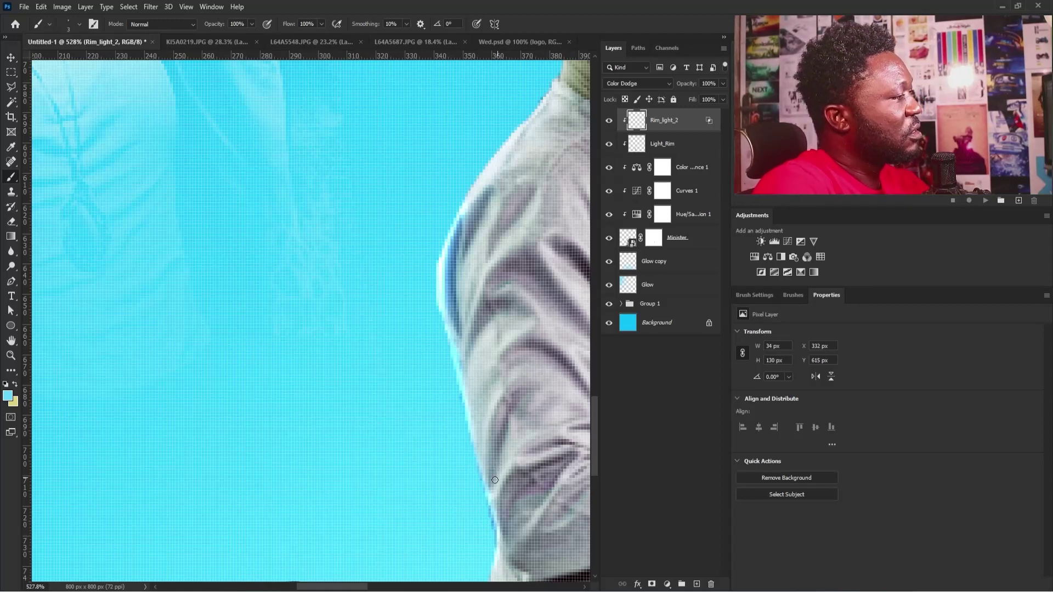
{"action": "left_click_drag", "start_coordinate": [486, 449], "coordinate": [504, 395]}
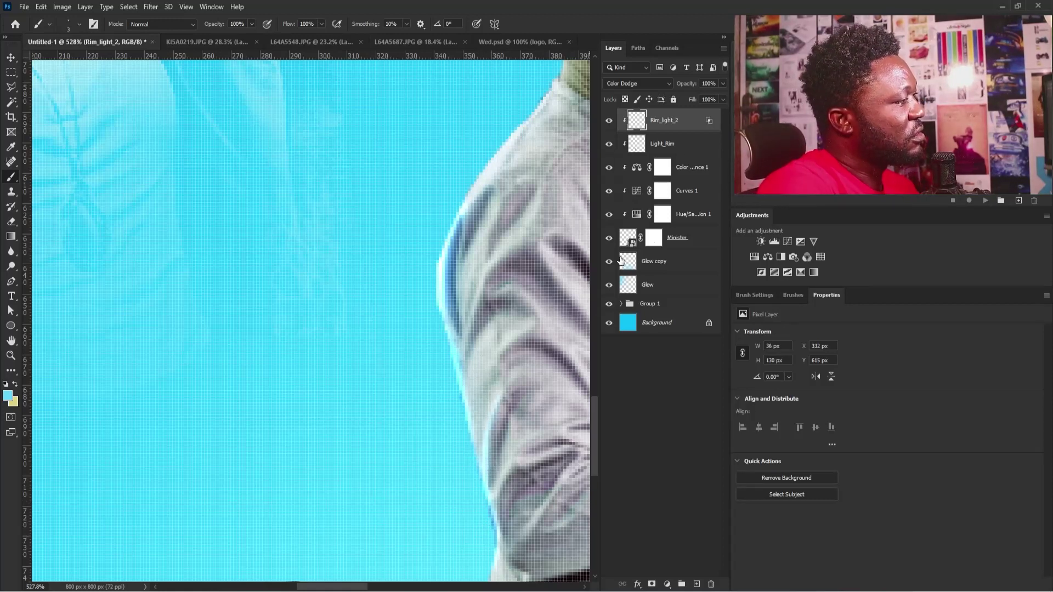
{"action": "left_click_drag", "start_coordinate": [498, 430], "coordinate": [450, 409]}
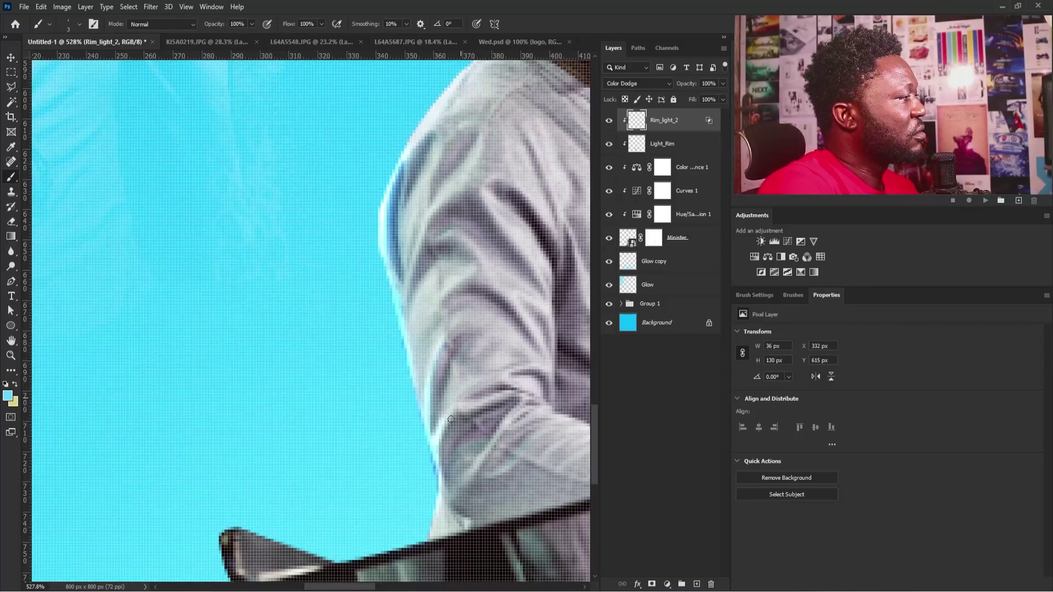
{"action": "left_click_drag", "start_coordinate": [427, 372], "coordinate": [455, 513]}
{"action": "left_click_drag", "start_coordinate": [428, 416], "coordinate": [425, 431]}
Paint the rim light on Rim_light_2 along the back of the minister's neck and ear.
{"action": "mouse_move", "coordinate": [454, 260]}
{"action": "left_mouse_down"}
{"action": "mouse_move", "coordinate": [437, 389]}
{"action": "mouse_move", "coordinate": [382, 473]}
{"action": "left_mouse_up"}
{"action": "left_click_drag", "start_coordinate": [458, 334], "coordinate": [480, 350]}
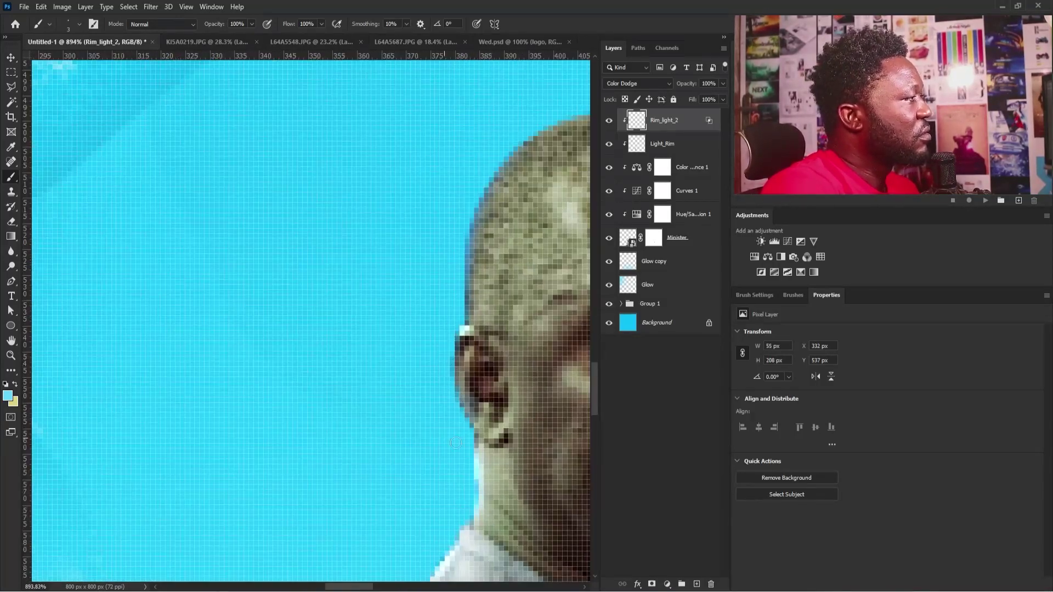
{"action": "left_click_drag", "start_coordinate": [456, 443], "coordinate": [426, 404]}
Brush wider light blue strokes on the Light_Rim layer along the minister's sleeve, shoulder and back of the head.
{"action": "scroll", "coordinate": [426, 405], "scroll_direction": "down", "scroll_amount": 5}
{"action": "key", "text": "alt+bracketleft"}
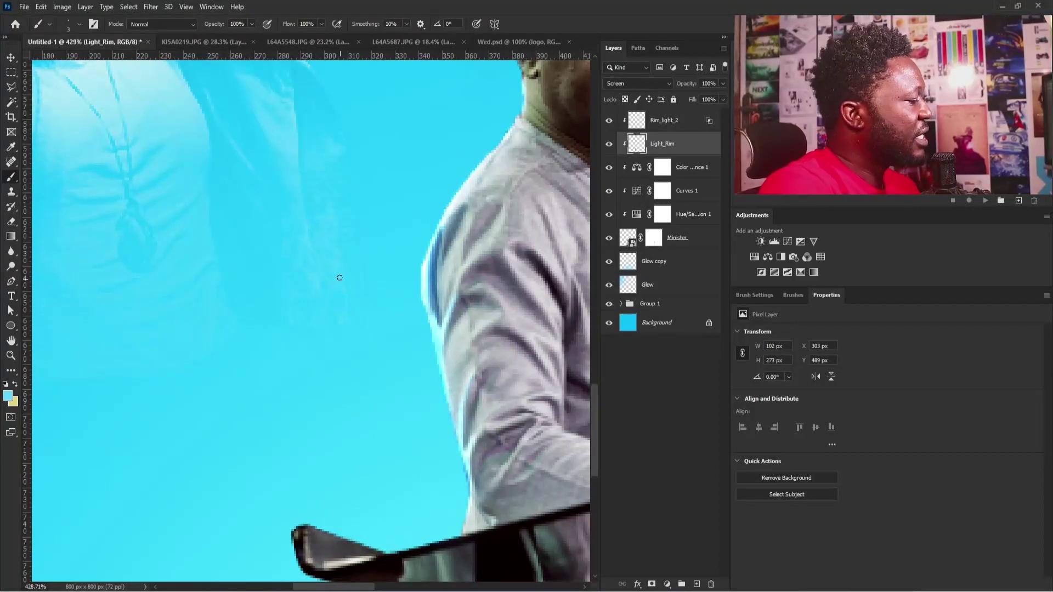
{"action": "left_click_drag", "start_coordinate": [432, 323], "coordinate": [433, 289]}
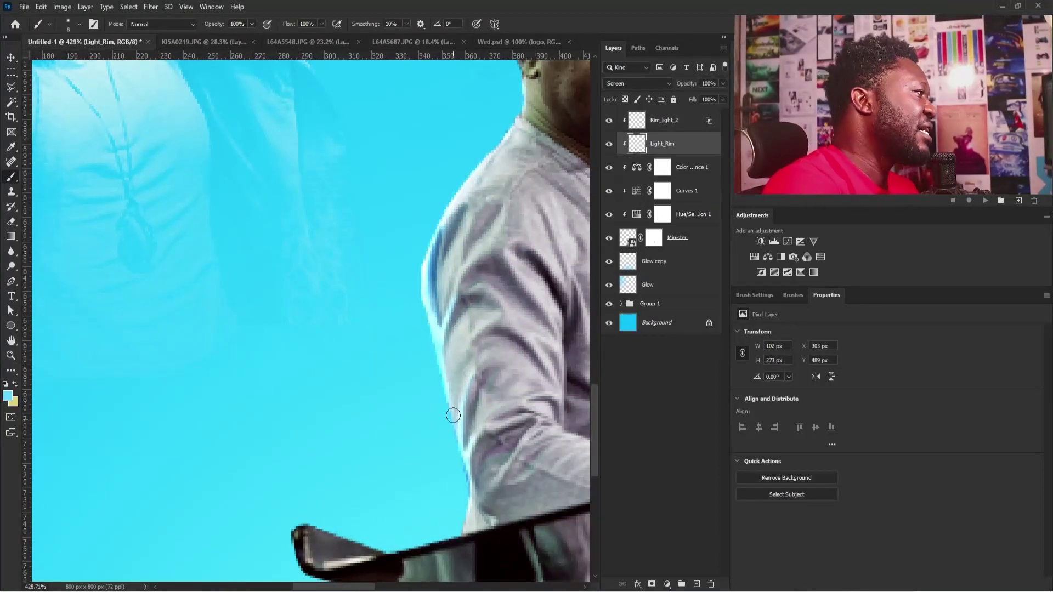
{"action": "mouse_move", "coordinate": [453, 415]}
{"action": "left_mouse_down"}
{"action": "mouse_move", "coordinate": [457, 433]}
{"action": "mouse_move", "coordinate": [446, 353]}
{"action": "left_mouse_up"}
{"action": "left_click_drag", "start_coordinate": [464, 504], "coordinate": [466, 538]}
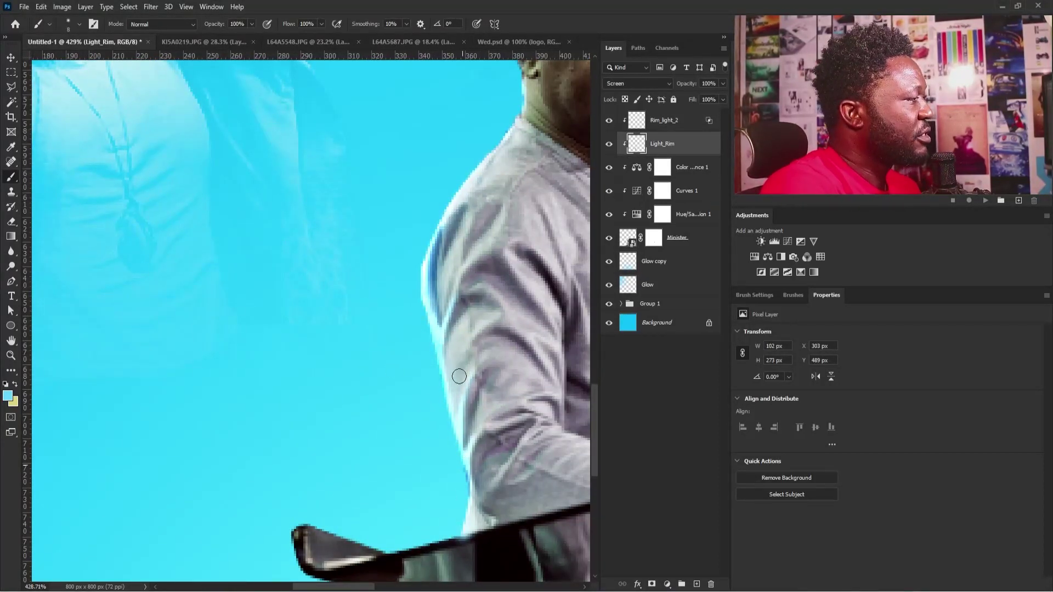
{"action": "left_click_drag", "start_coordinate": [474, 211], "coordinate": [466, 373]}
{"action": "mouse_move", "coordinate": [463, 327]}
{"action": "left_mouse_down"}
{"action": "mouse_move", "coordinate": [434, 398]}
{"action": "mouse_move", "coordinate": [477, 362]}
{"action": "mouse_move", "coordinate": [463, 306]}
{"action": "left_mouse_up"}
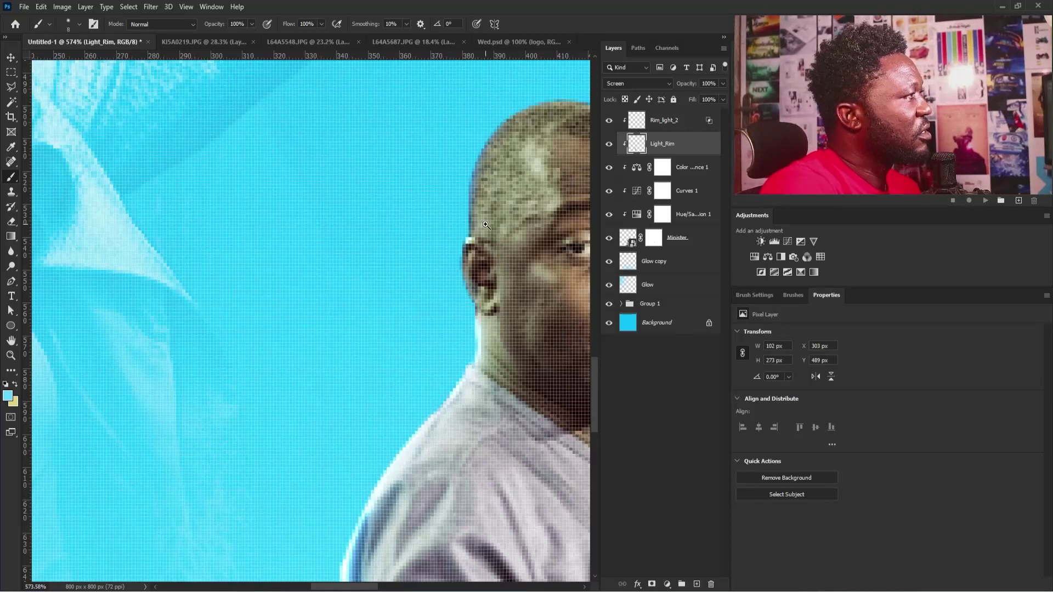
{"action": "scroll", "coordinate": [463, 306], "scroll_direction": "down", "scroll_amount": 5}
{"action": "mouse_move", "coordinate": [484, 182]}
{"action": "left_mouse_down"}
{"action": "mouse_move", "coordinate": [503, 202]}
{"action": "mouse_move", "coordinate": [462, 305]}
{"action": "left_mouse_up"}
{"action": "scroll", "coordinate": [439, 342], "scroll_direction": "up", "scroll_amount": 2}
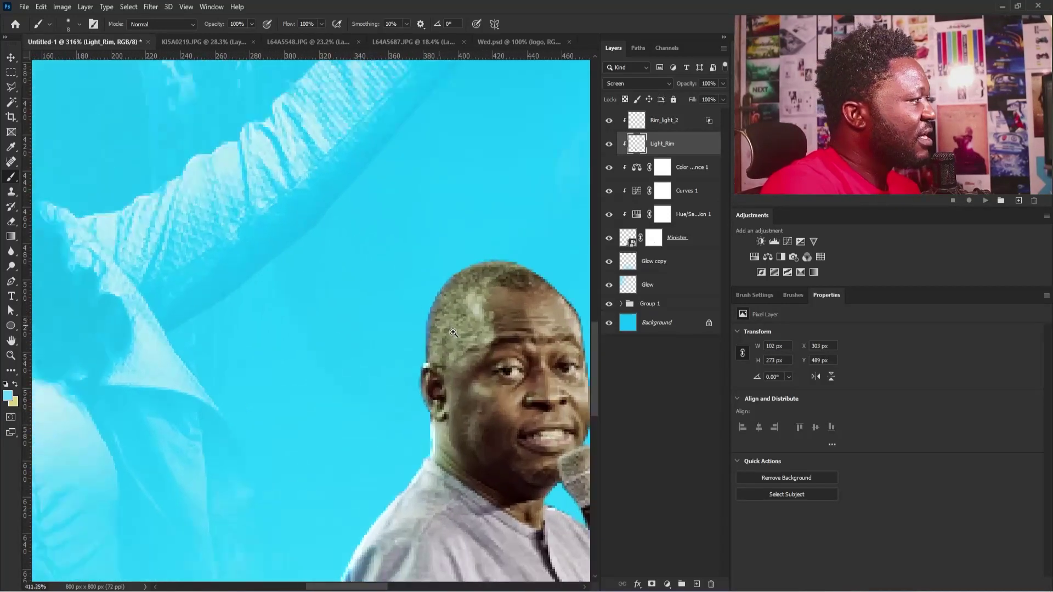
Create a new unclipped layer named Light above Rim_light_2.
{"action": "left_click", "coordinate": [665, 127]}
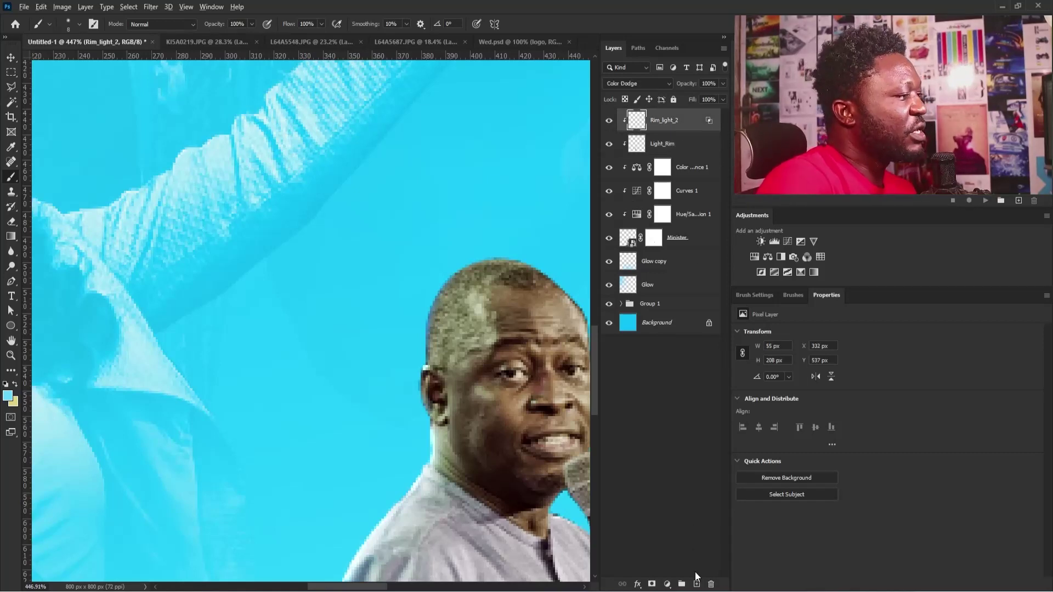
{"action": "left_click", "coordinate": [696, 582], "text": "alt"}
{"action": "type", "text": "Light"}
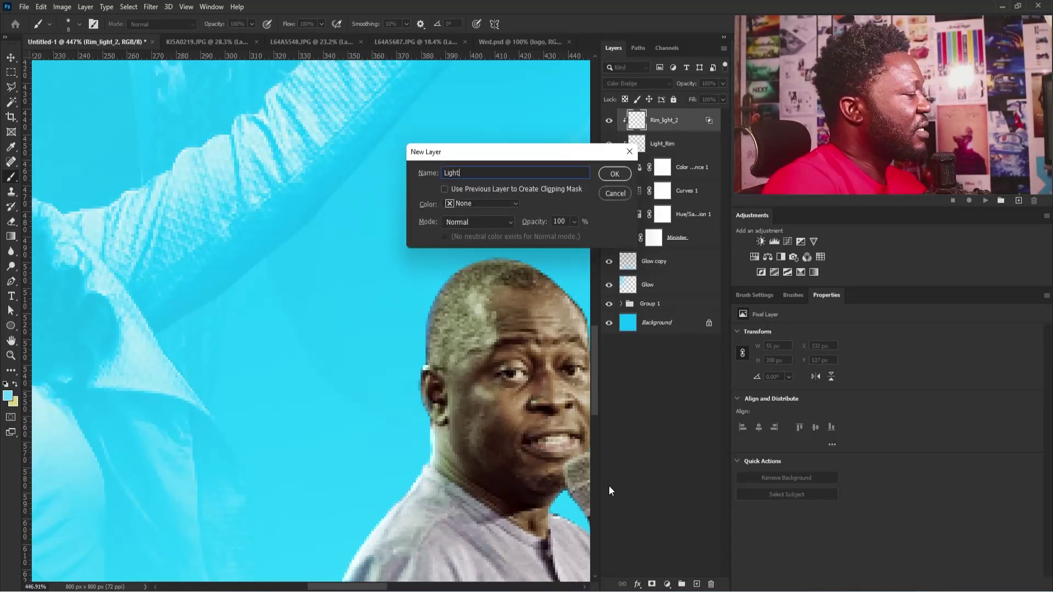
{"action": "key", "text": "Return"}
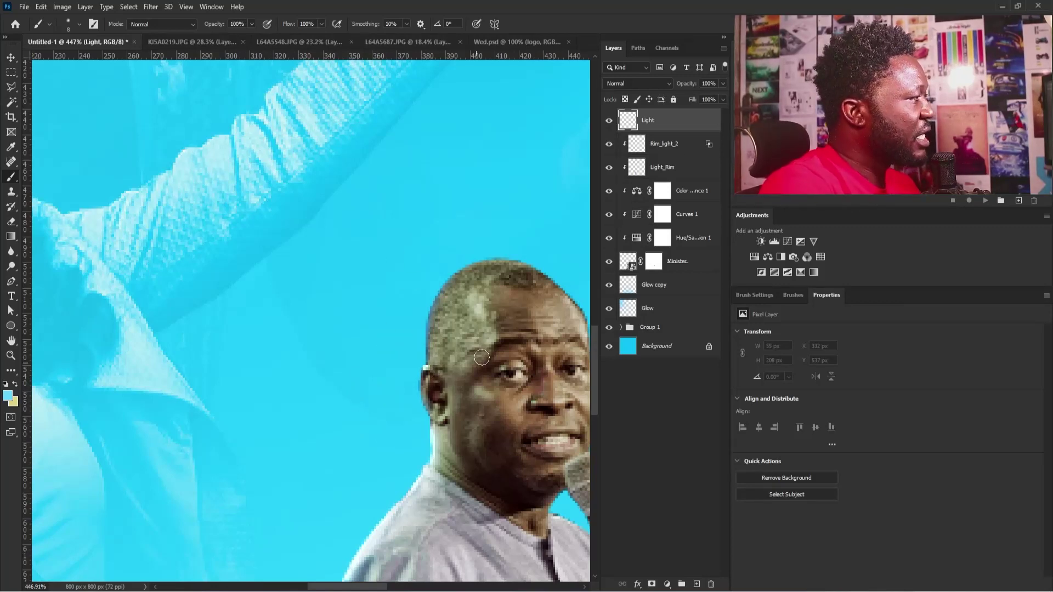
Brush soft light blue light over the back of the minister's head and neck on the Light layer, starting with a 25 px brush.
{"action": "key", "text": "bracketright"}
{"action": "key", "text": "bracketright"}
{"action": "key", "text": "bracketright"}
{"action": "key", "text": "bracketright"}
{"action": "key", "text": "bracketright"}
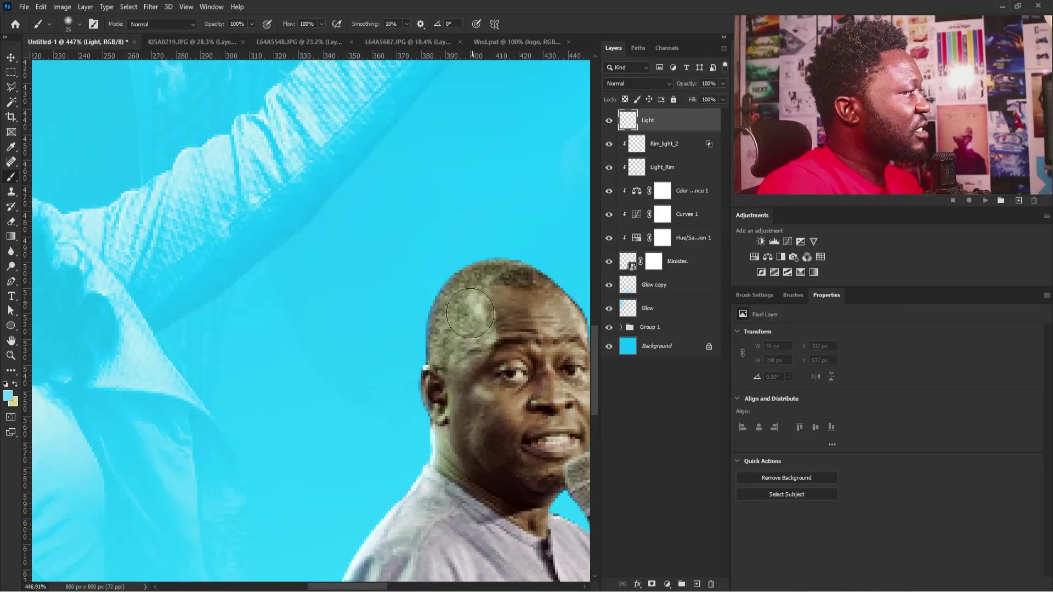
{"action": "mouse_move", "coordinate": [471, 303]}
{"action": "left_mouse_down"}
{"action": "mouse_move", "coordinate": [464, 330]}
{"action": "mouse_move", "coordinate": [453, 288]}
{"action": "mouse_move", "coordinate": [447, 339]}
{"action": "mouse_move", "coordinate": [486, 257]}
{"action": "mouse_move", "coordinate": [479, 251]}
{"action": "left_mouse_up"}
{"action": "key", "text": "bracketleft"}
{"action": "key", "text": "bracketleft"}
{"action": "mouse_move", "coordinate": [433, 329]}
{"action": "left_mouse_down"}
{"action": "mouse_move", "coordinate": [416, 369]}
{"action": "mouse_move", "coordinate": [423, 442]}
{"action": "mouse_move", "coordinate": [447, 451]}
{"action": "mouse_move", "coordinate": [447, 466]}
{"action": "mouse_move", "coordinate": [437, 433]}
{"action": "left_mouse_up"}
{"action": "key", "text": "bracketleft"}
{"action": "key", "text": "bracketleft"}
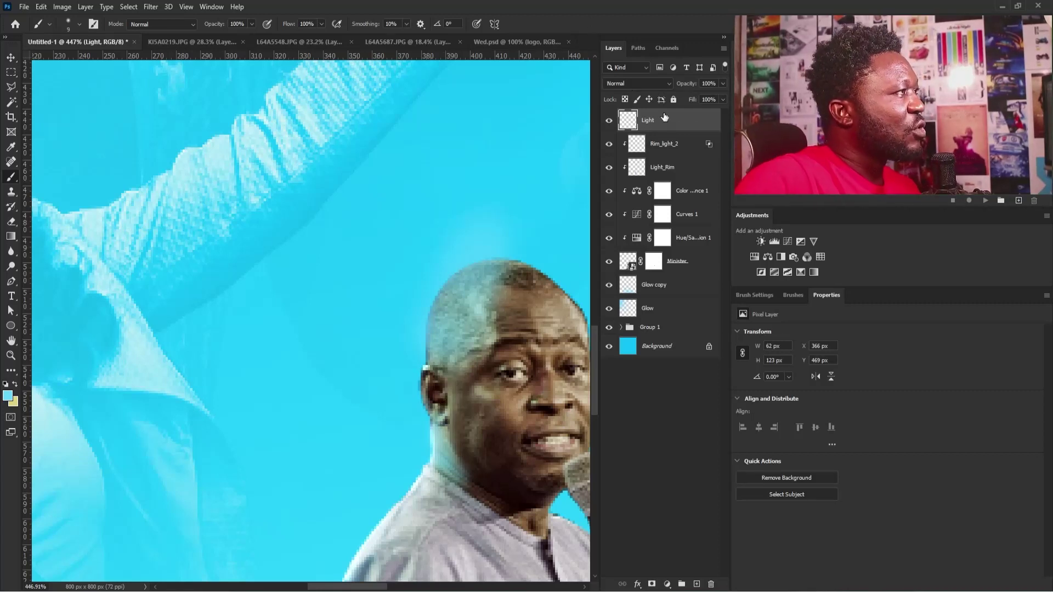
Split the Light layer's Blend If underlying black slider to 63 / 183 so the glow fades over dark areas.
{"action": "double_click", "coordinate": [641, 128]}
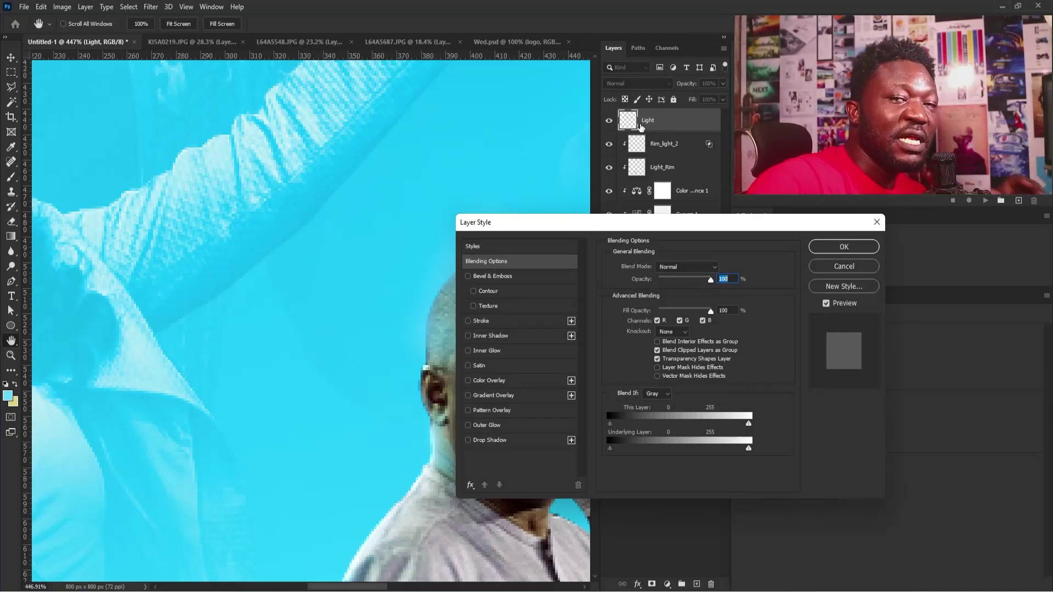
{"action": "left_click_drag", "start_coordinate": [662, 222], "coordinate": [763, 114]}
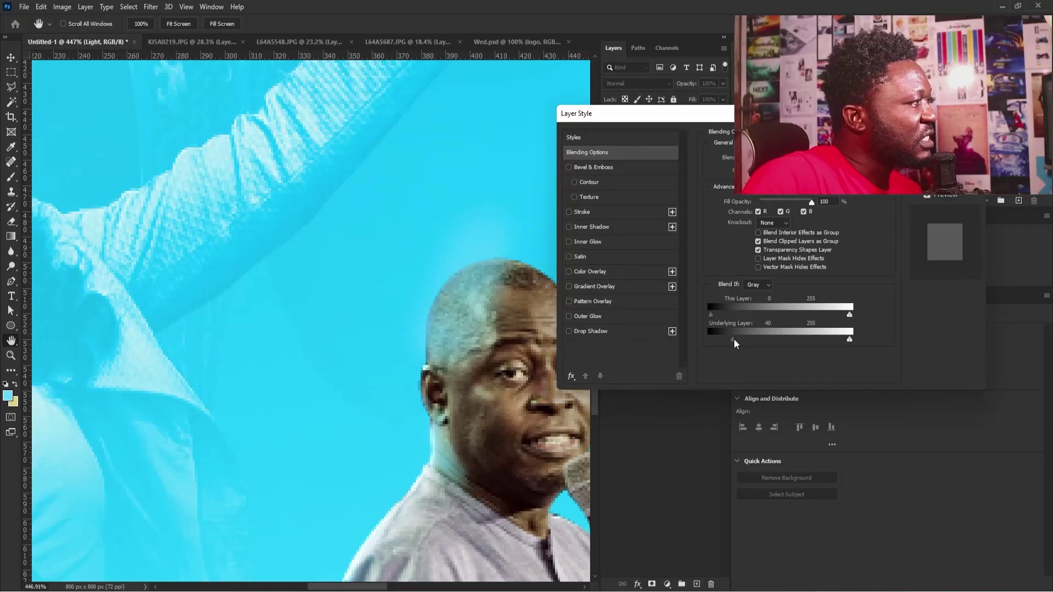
{"action": "left_click_drag", "start_coordinate": [734, 339], "coordinate": [764, 341]}
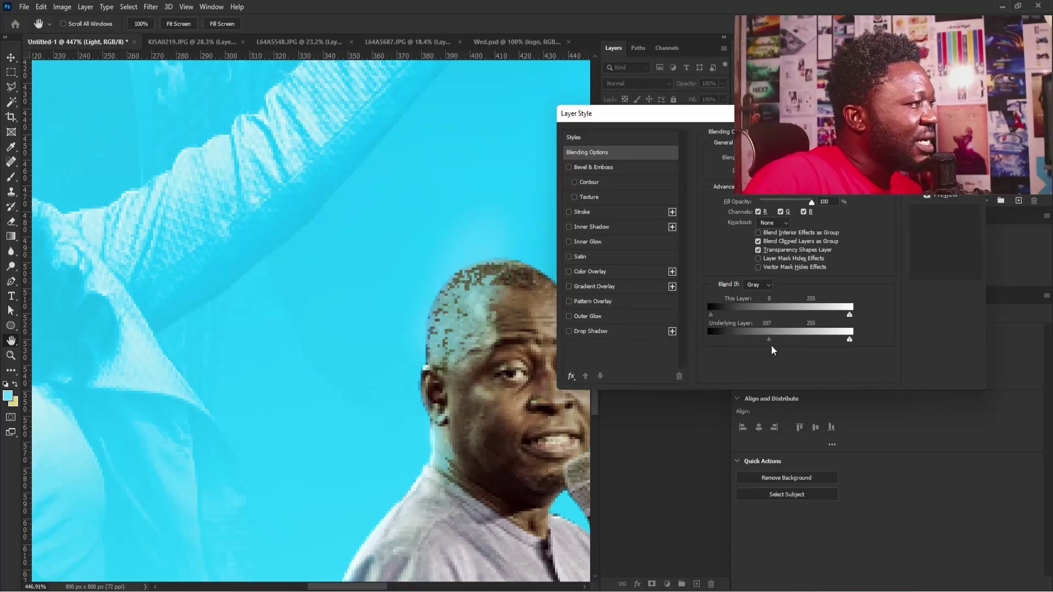
{"action": "left_click_drag", "start_coordinate": [771, 340], "coordinate": [745, 340]}
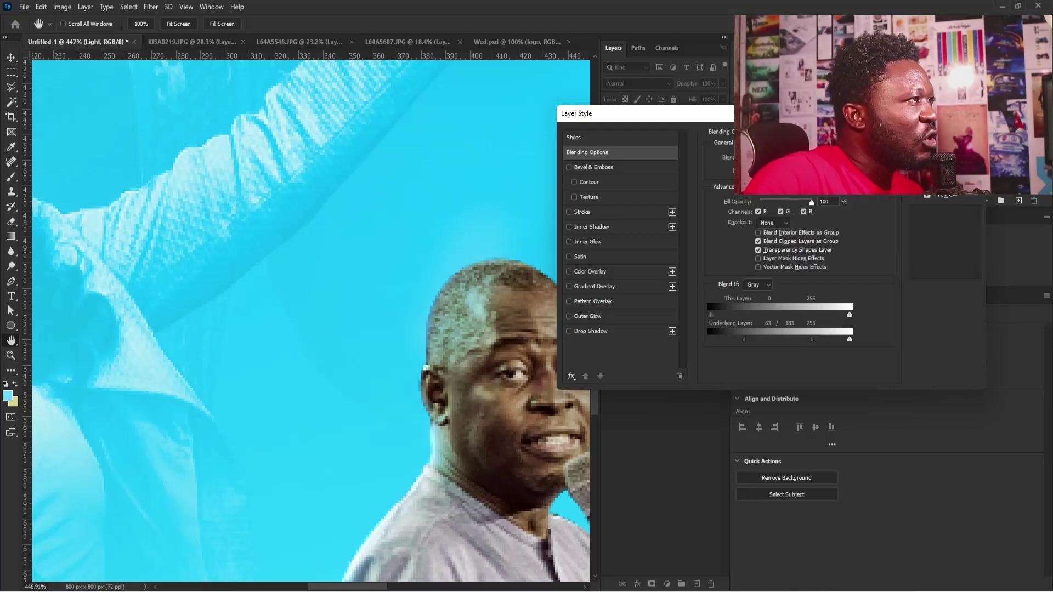
{"action": "key", "text": "Return"}
Add soft light to the minister's neck below the ear on the Light layer with a 25 px brush.
{"action": "scroll", "coordinate": [310, 277], "scroll_direction": "down", "scroll_amount": 5}
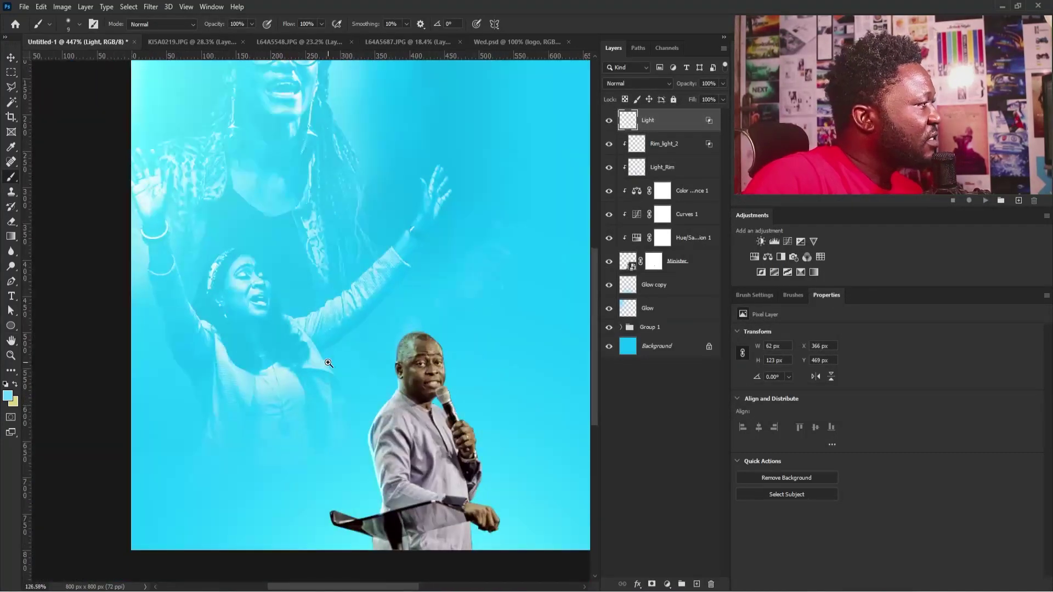
{"action": "scroll", "coordinate": [355, 372], "scroll_direction": "up", "scroll_amount": 4}
{"action": "scroll", "coordinate": [428, 384], "scroll_direction": "up", "scroll_amount": 3}
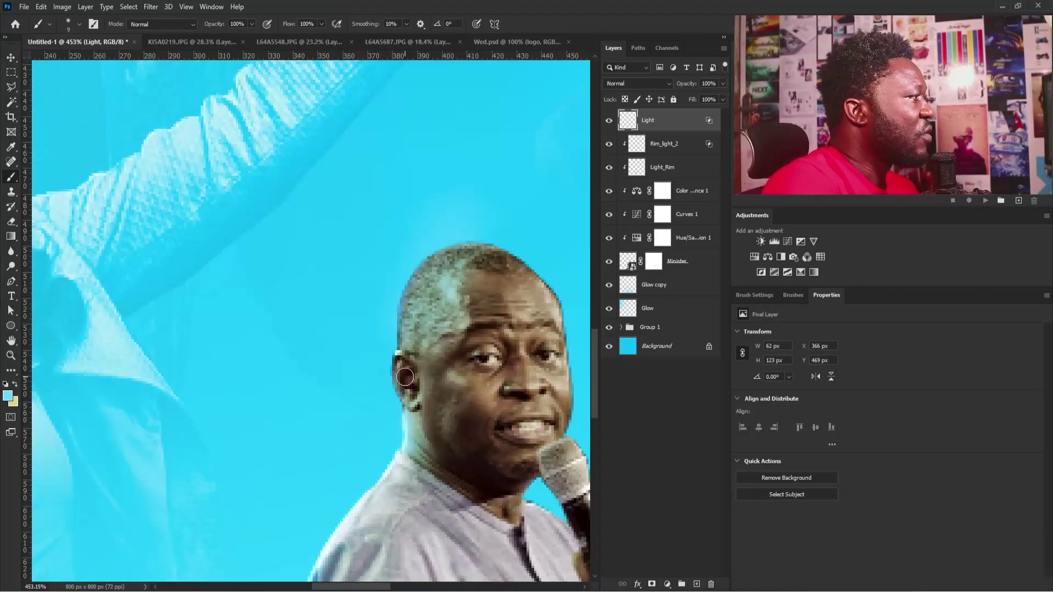
{"action": "key", "text": "]"}
{"action": "key", "text": "]"}
{"action": "key", "text": "]"}
{"action": "key", "text": "]"}
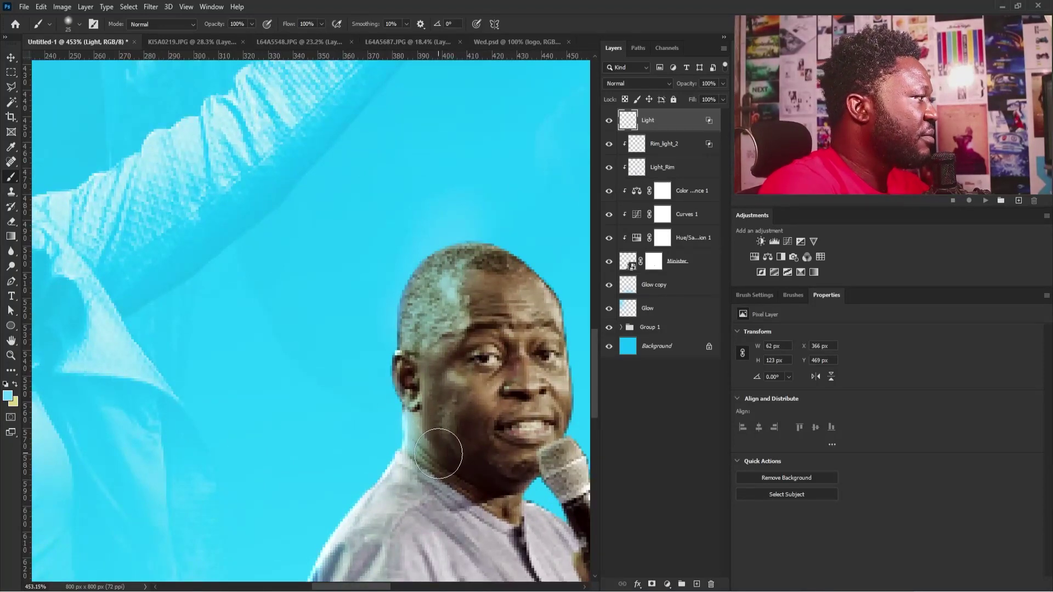
{"action": "left_click_drag", "start_coordinate": [439, 453], "coordinate": [445, 456]}
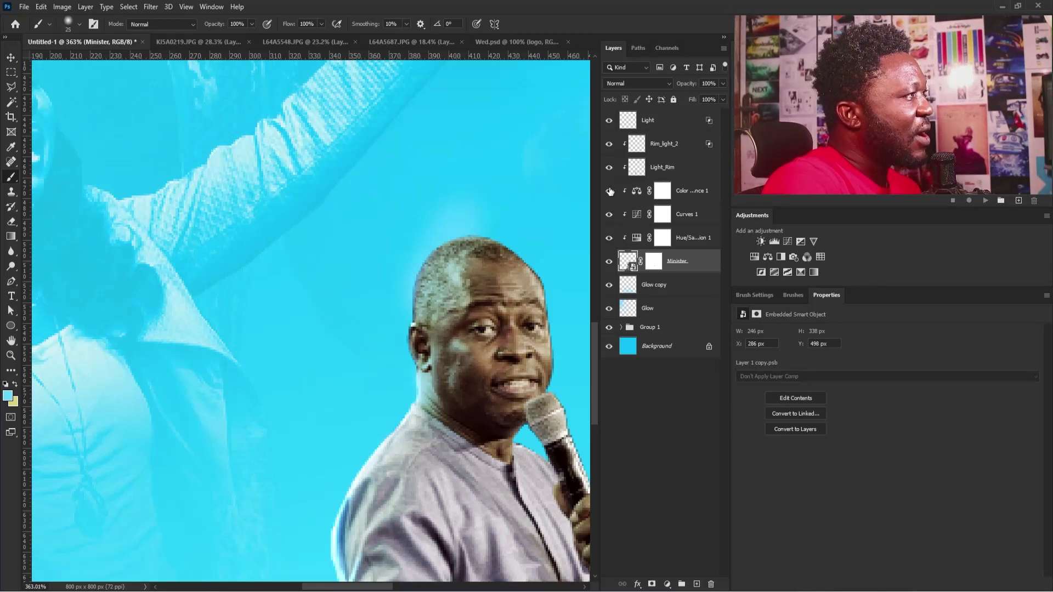
Hide the Color Balance, Curves and Hue/Saturation adjustments and the three light layers above the Minister layer.
{"action": "left_click", "coordinate": [611, 239]}
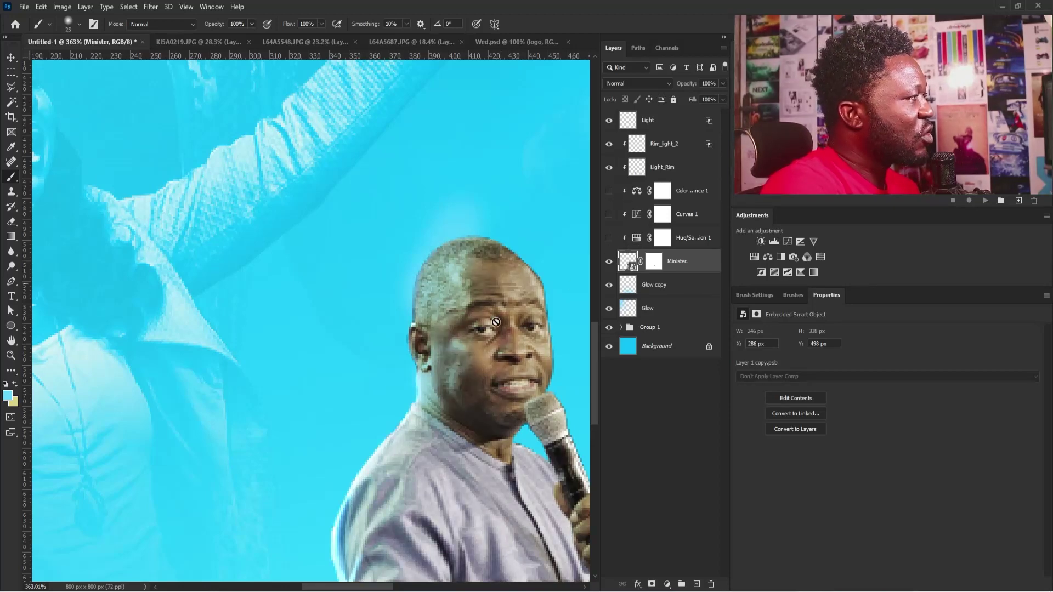
{"action": "scroll", "coordinate": [441, 272], "scroll_direction": "up", "scroll_amount": 2}
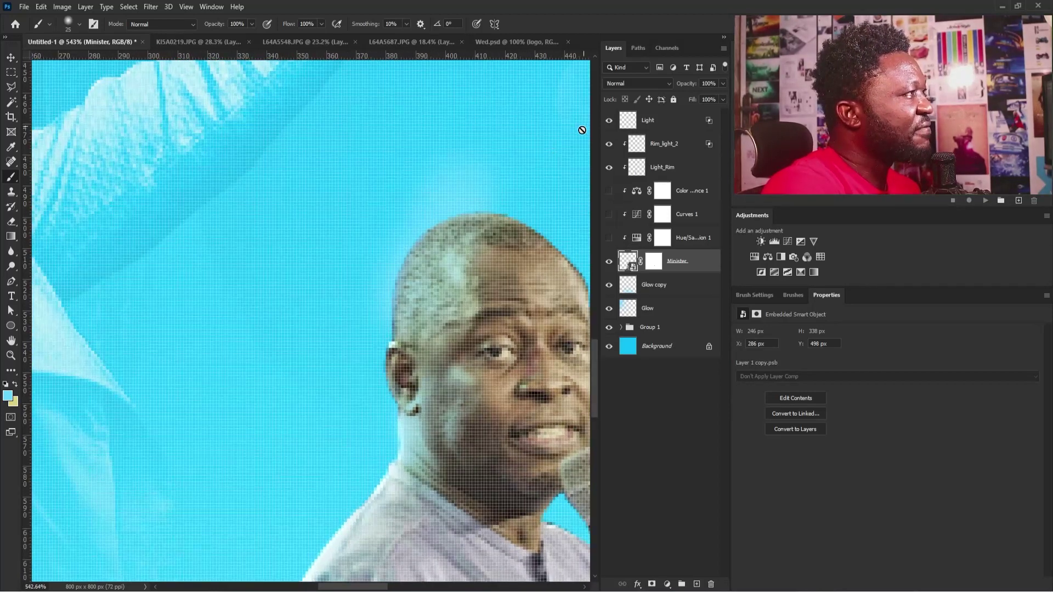
{"action": "left_click_drag", "start_coordinate": [611, 125], "coordinate": [607, 173]}
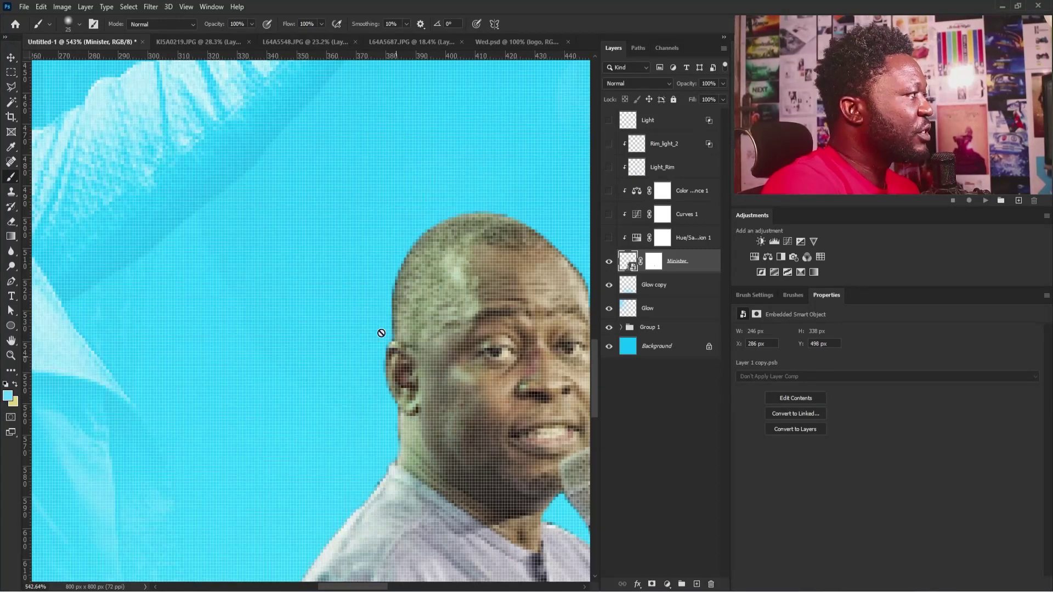
Add a Hue/Saturation adjustment clipped to the Minister layer and set the Yellows saturation to -76, sampling the head's greenish tint.
{"action": "left_click", "coordinate": [755, 257]}
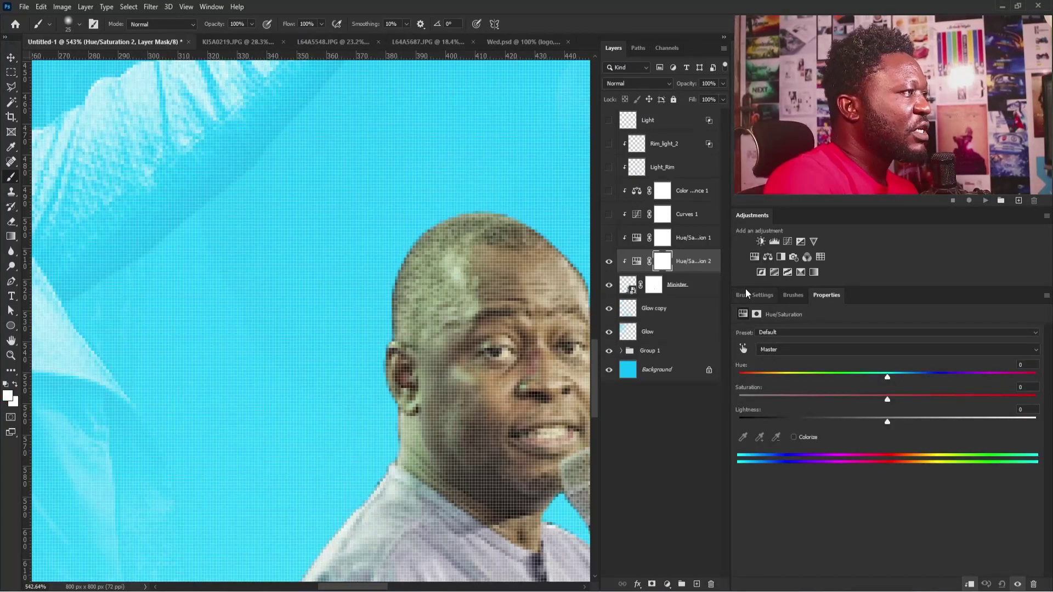
{"action": "left_click", "coordinate": [743, 348]}
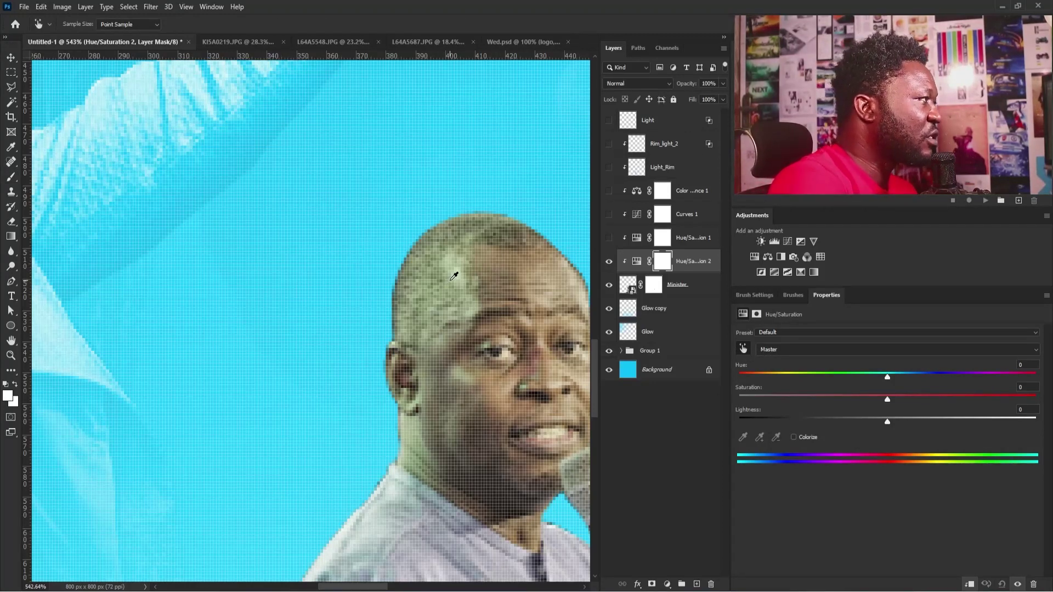
{"action": "left_click", "coordinate": [454, 275]}
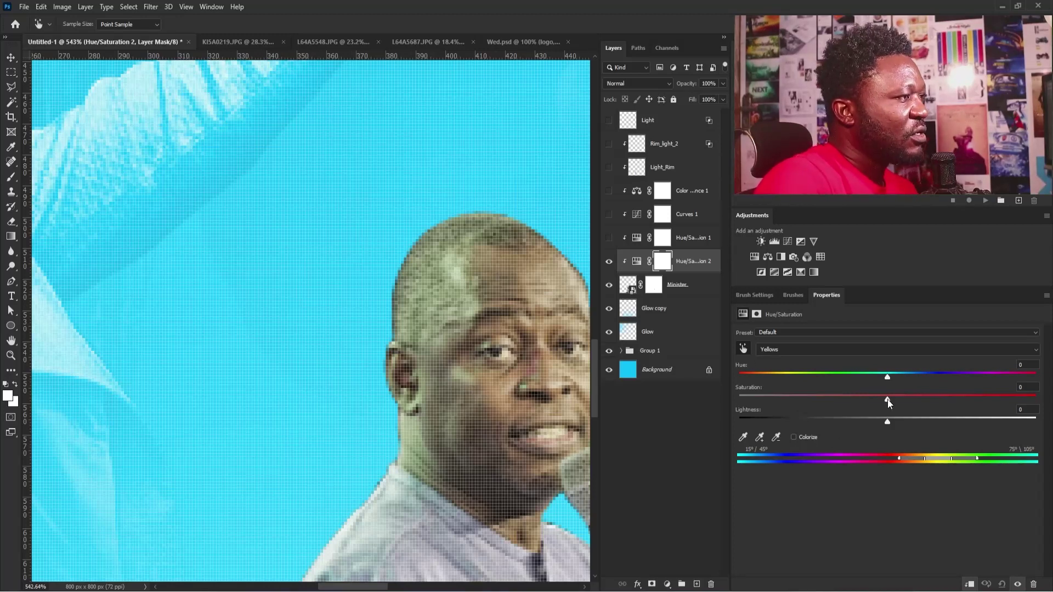
{"action": "left_click_drag", "start_coordinate": [888, 403], "coordinate": [773, 420]}
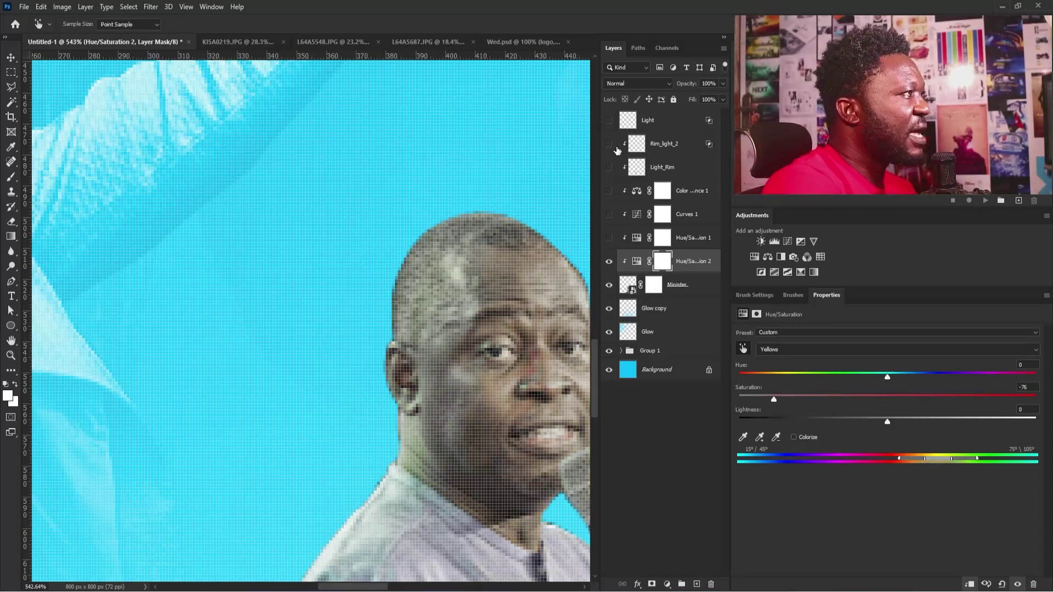
Show the Light, Rim_light_2, Light_Rim, Color Balance, Curves and first Hue/Saturation layers above the Minister layer again.
{"action": "left_click", "coordinate": [609, 143]}
{"action": "left_click", "coordinate": [609, 167]}
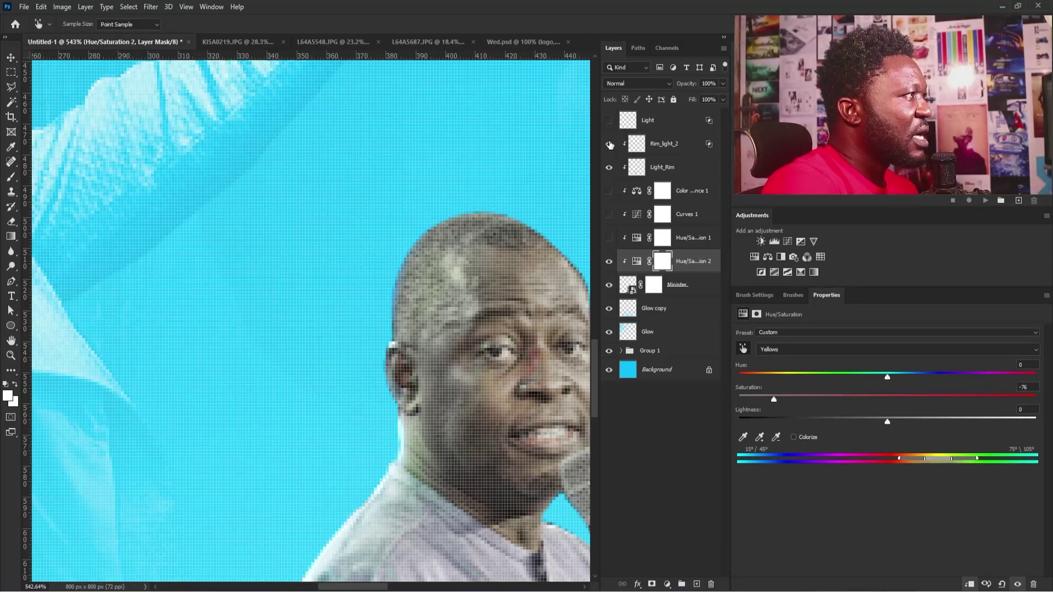
{"action": "left_click", "coordinate": [608, 120]}
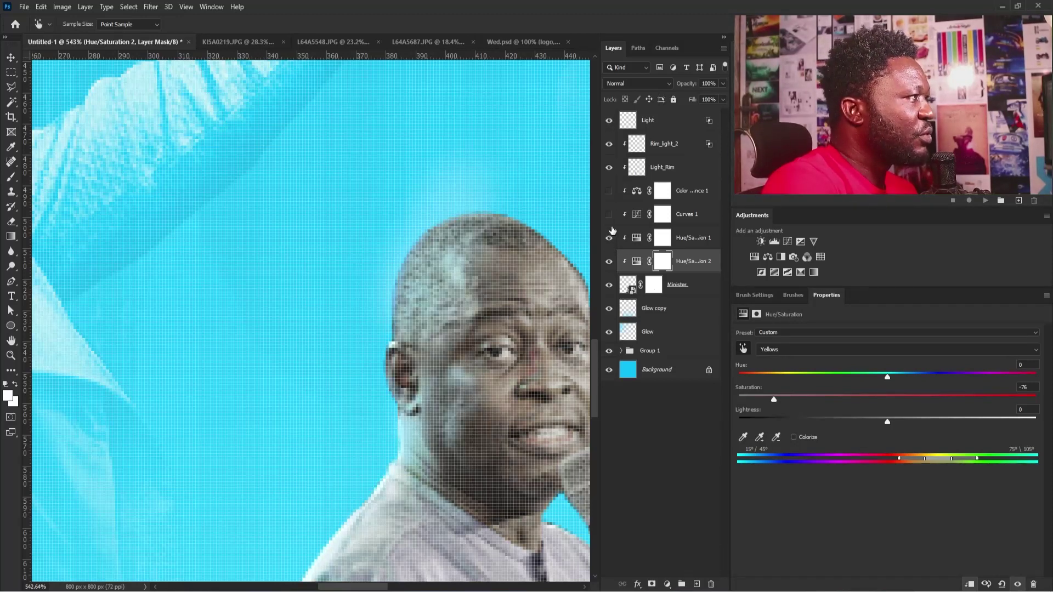
{"action": "left_click", "coordinate": [609, 214]}
{"action": "left_click", "coordinate": [609, 190]}
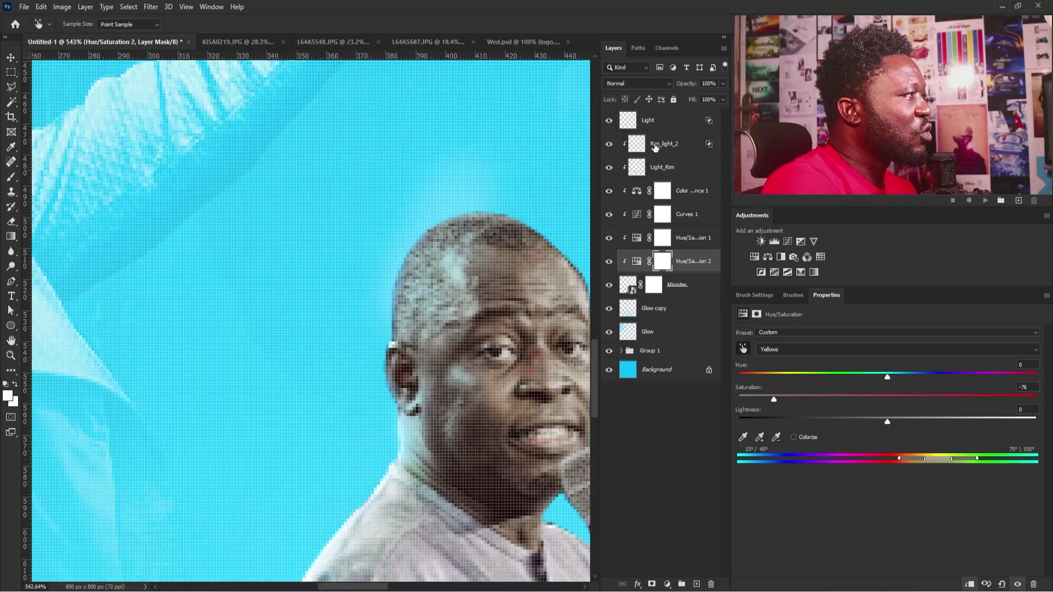
Darken the Light layer's glow with a Levels adjustment, setting the midtone input level to 0.42.
{"action": "left_click", "coordinate": [654, 147]}
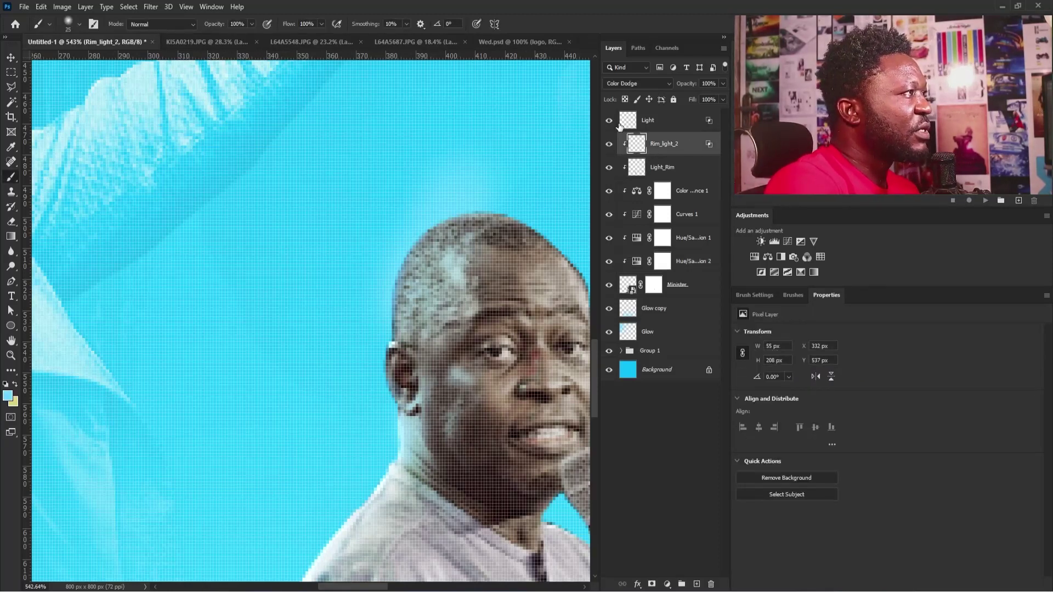
{"action": "left_click", "coordinate": [609, 124]}
{"action": "left_click", "coordinate": [647, 121]}
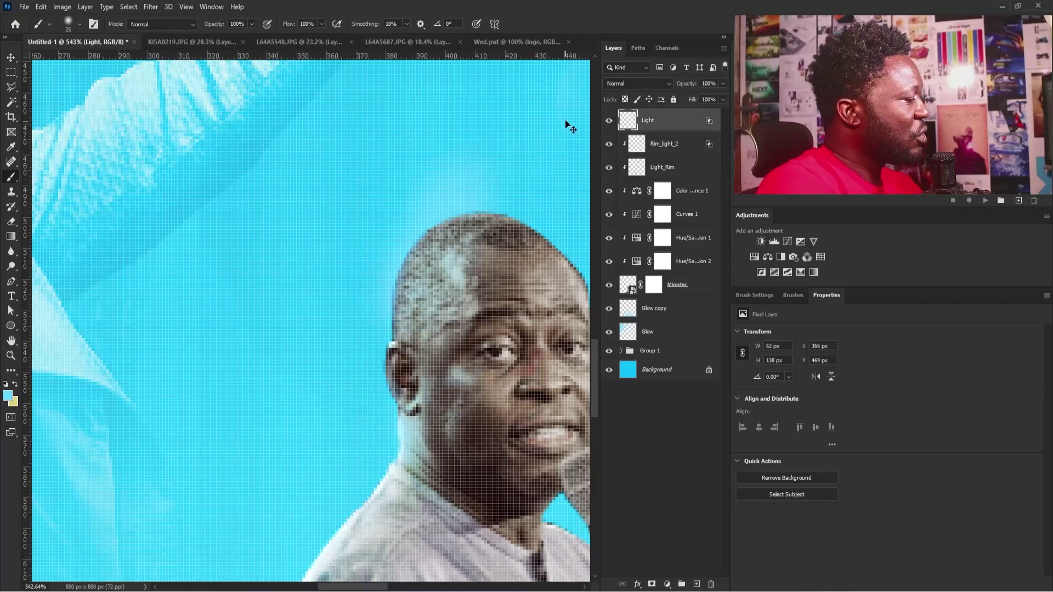
{"action": "key", "text": "ctrl+l"}
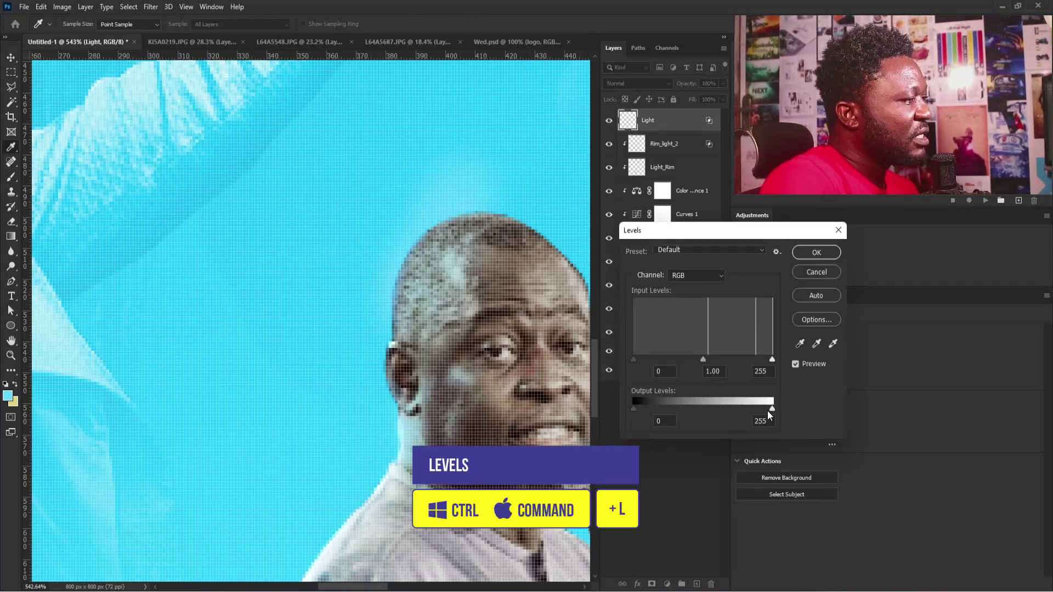
{"action": "left_click_drag", "start_coordinate": [703, 359], "coordinate": [735, 366]}
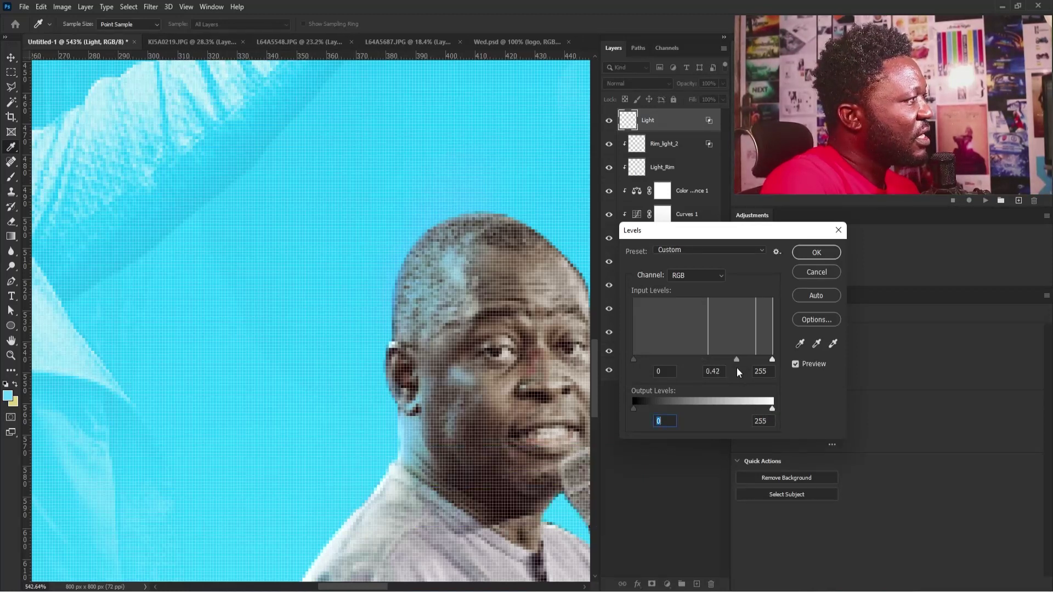
{"action": "left_click", "coordinate": [816, 253]}
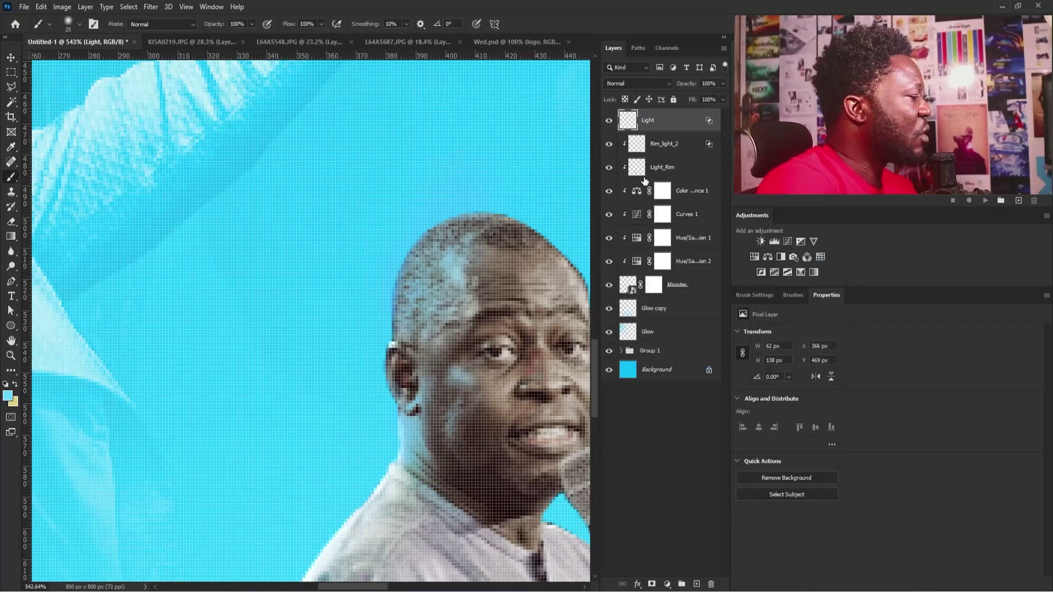
Clip the Light layer to the Minister stack and check the minister's lighting against the composition.
{"action": "scroll", "coordinate": [664, 132], "scroll_direction": "up", "scroll_amount": 2}
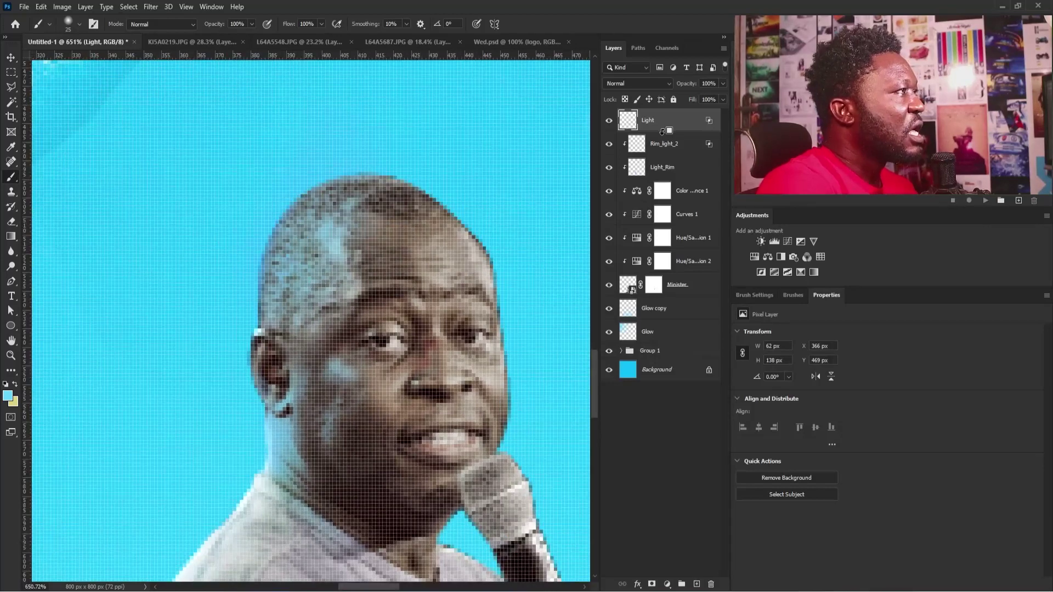
{"action": "left_click", "coordinate": [665, 130], "text": "alt"}
{"action": "scroll", "coordinate": [341, 435], "scroll_direction": "down", "scroll_amount": 1}
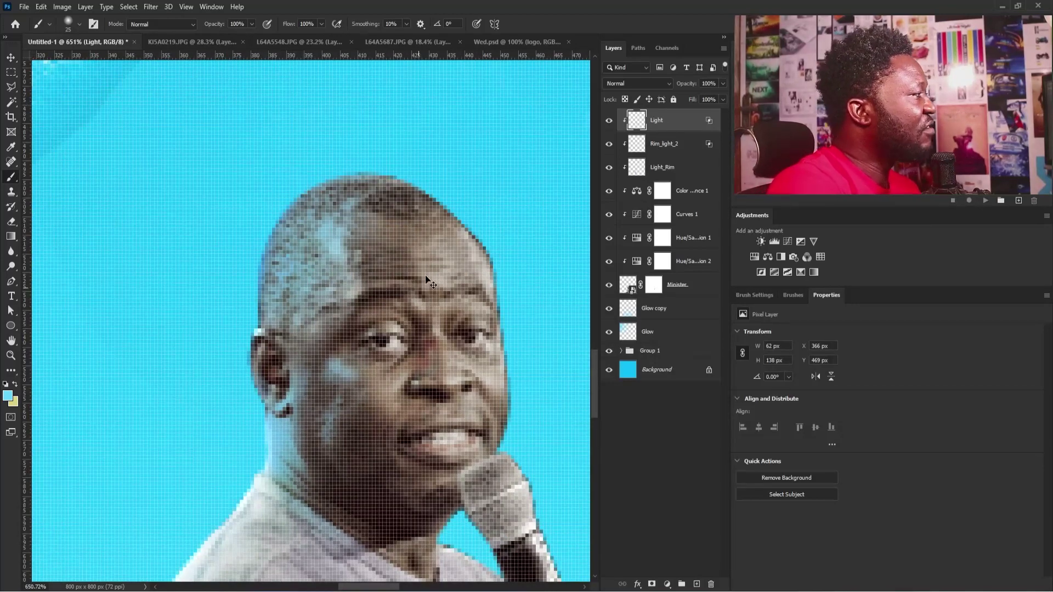
{"action": "scroll", "coordinate": [368, 327], "scroll_direction": "down", "scroll_amount": 3}
{"action": "scroll", "coordinate": [368, 326], "scroll_direction": "down", "scroll_amount": 3}
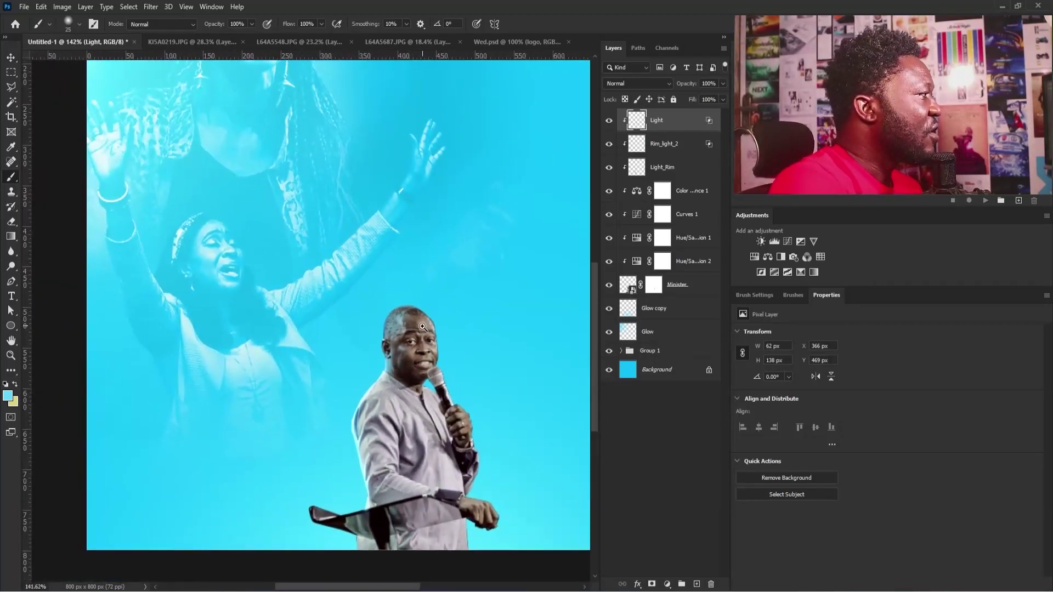
{"action": "scroll", "coordinate": [409, 354], "scroll_direction": "up", "scroll_amount": 1}
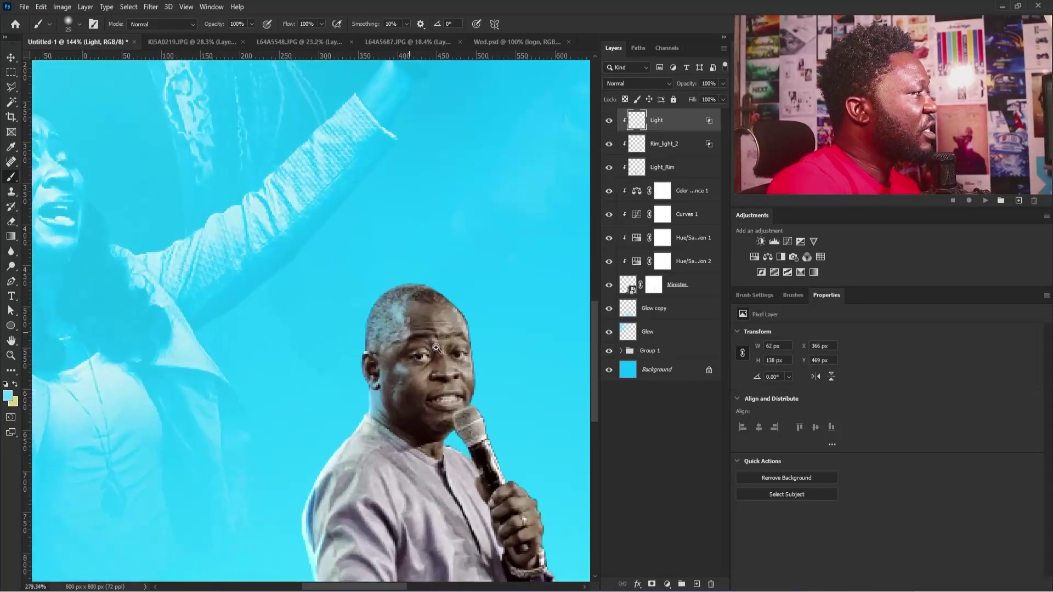
{"action": "scroll", "coordinate": [399, 331], "scroll_direction": "up", "scroll_amount": 4}
Add a Selective Color adjustment above Color Balance and set the Neutrals to Cyan -8% and Yellow +1%.
{"action": "left_click", "coordinate": [662, 190]}
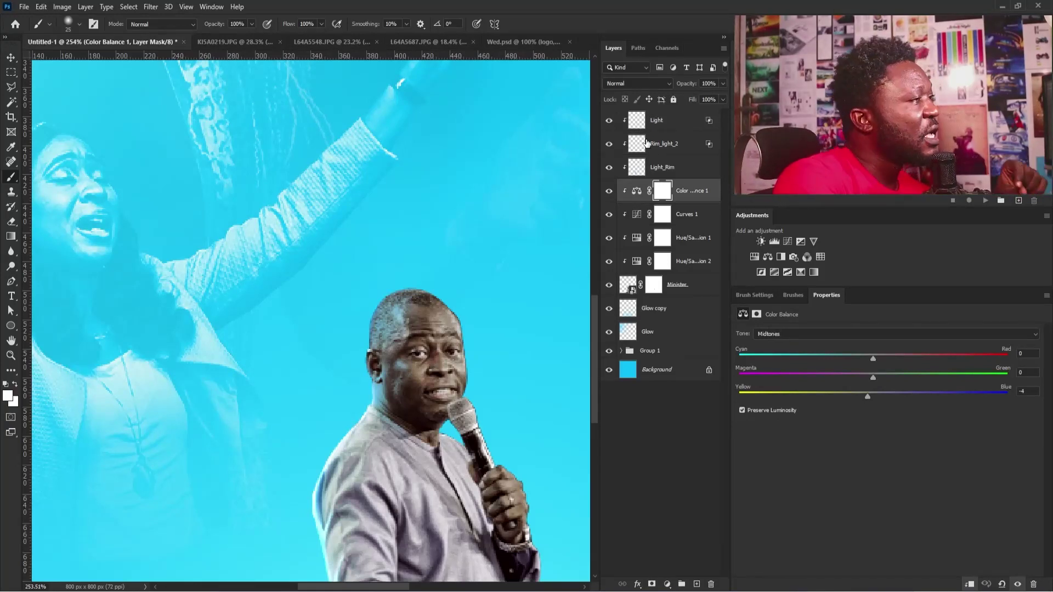
{"action": "left_click", "coordinate": [800, 272]}
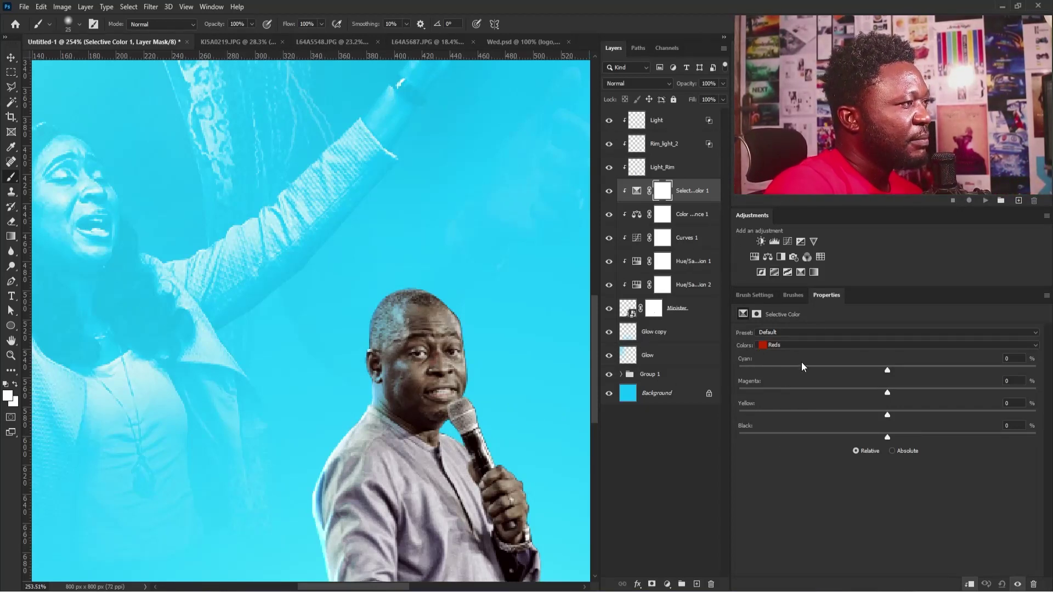
{"action": "left_click", "coordinate": [788, 347]}
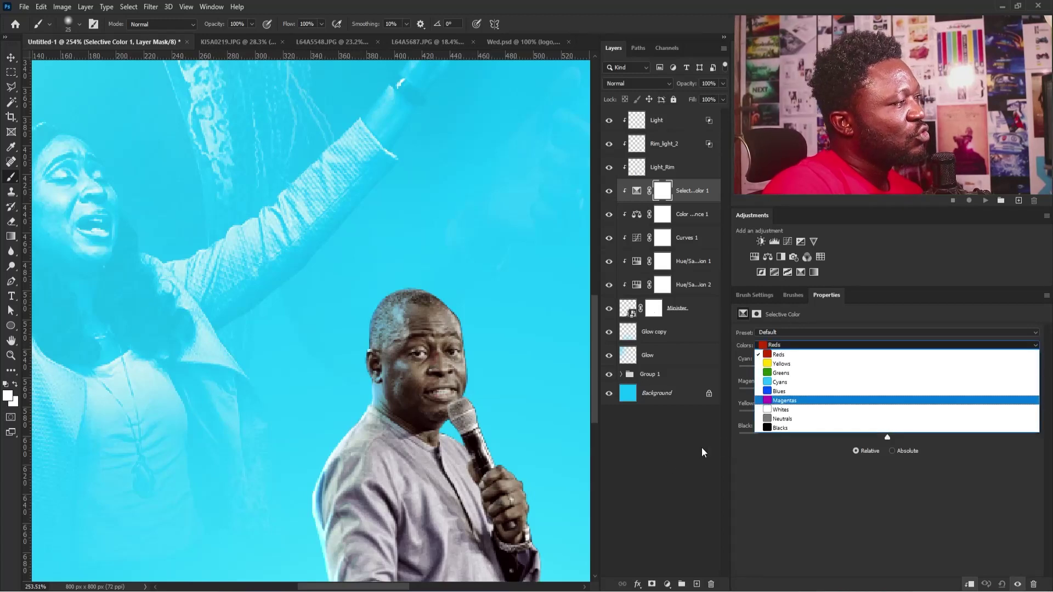
{"action": "left_click", "coordinate": [790, 418]}
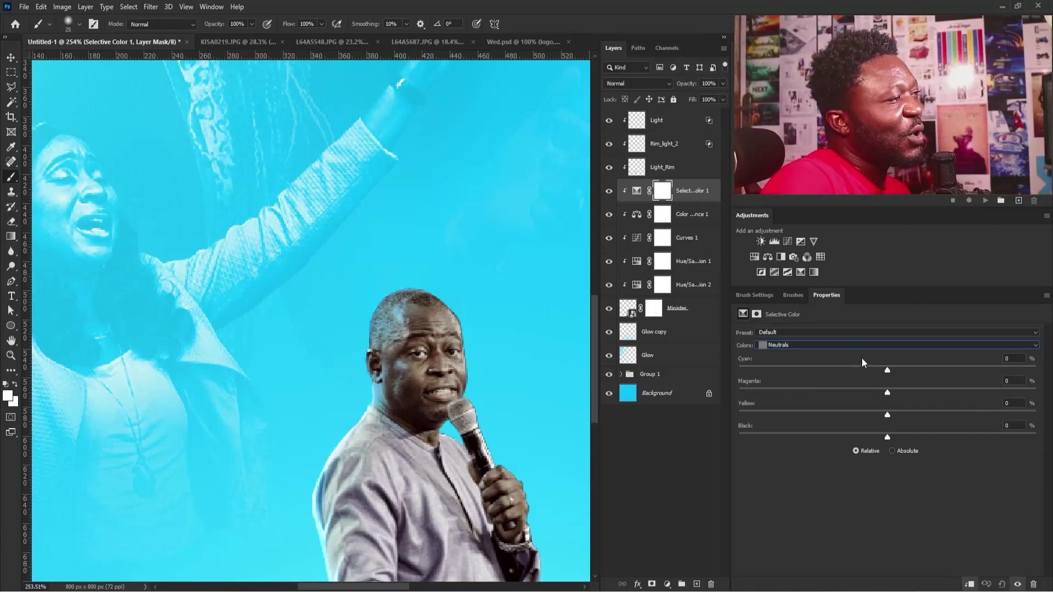
{"action": "left_click_drag", "start_coordinate": [887, 371], "coordinate": [876, 371]}
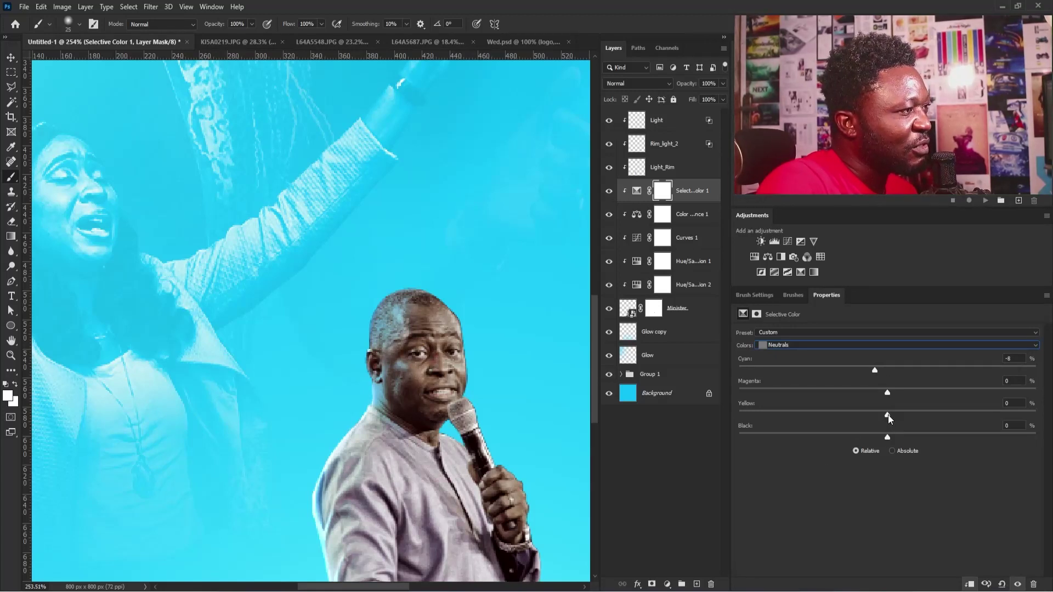
{"action": "left_click_drag", "start_coordinate": [903, 413], "coordinate": [897, 416]}
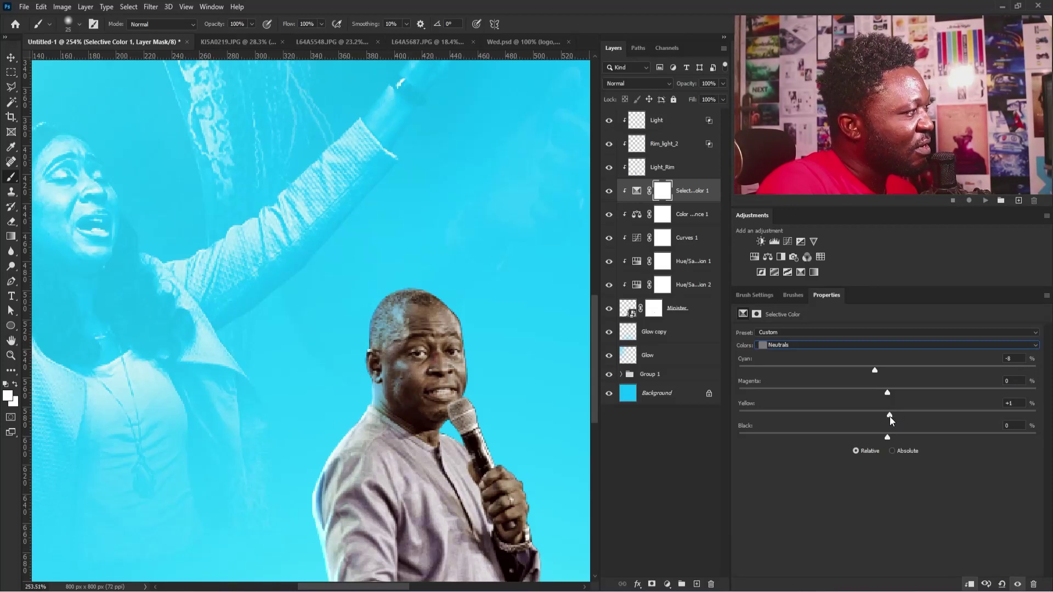
Set the Highlights' Yellow–Blue value to -10 in the minister's Color Balance adjustment.
{"action": "left_click", "coordinate": [635, 215]}
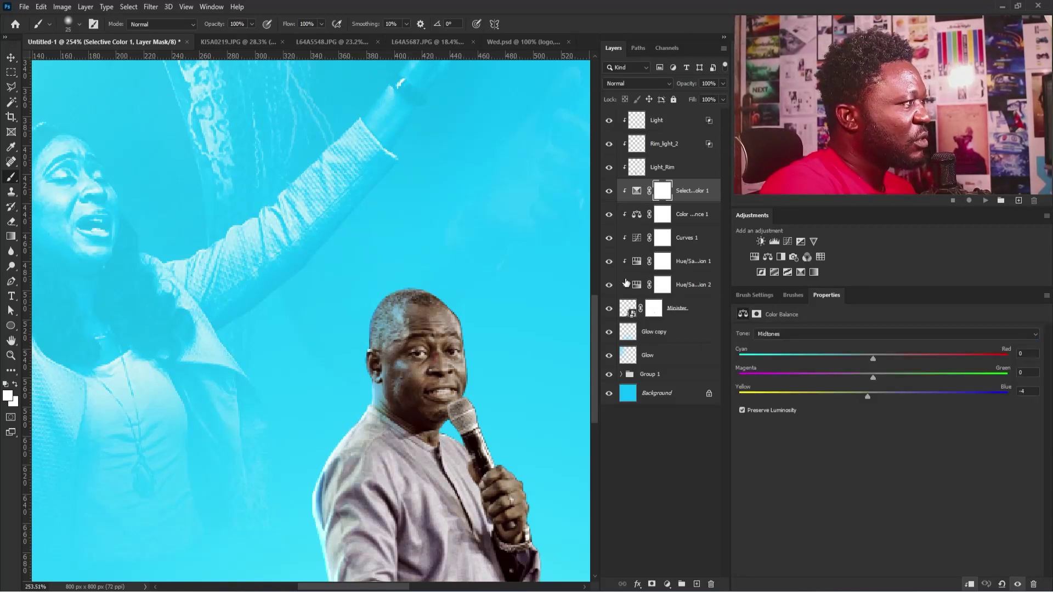
{"action": "left_click", "coordinate": [841, 335]}
{"action": "left_click", "coordinate": [839, 337]}
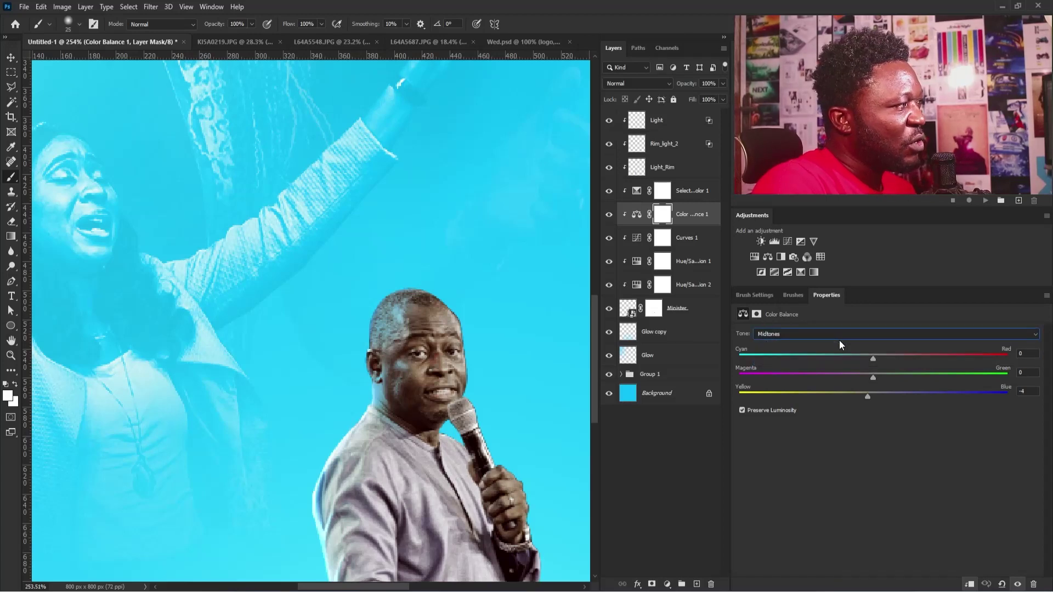
{"action": "left_click", "coordinate": [839, 337]}
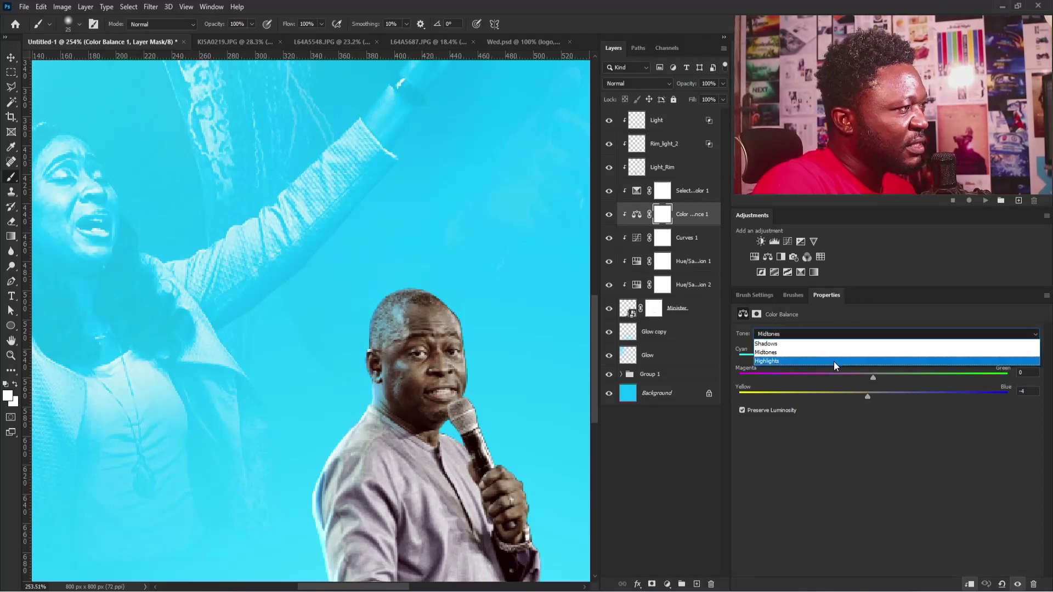
{"action": "left_click", "coordinate": [834, 359]}
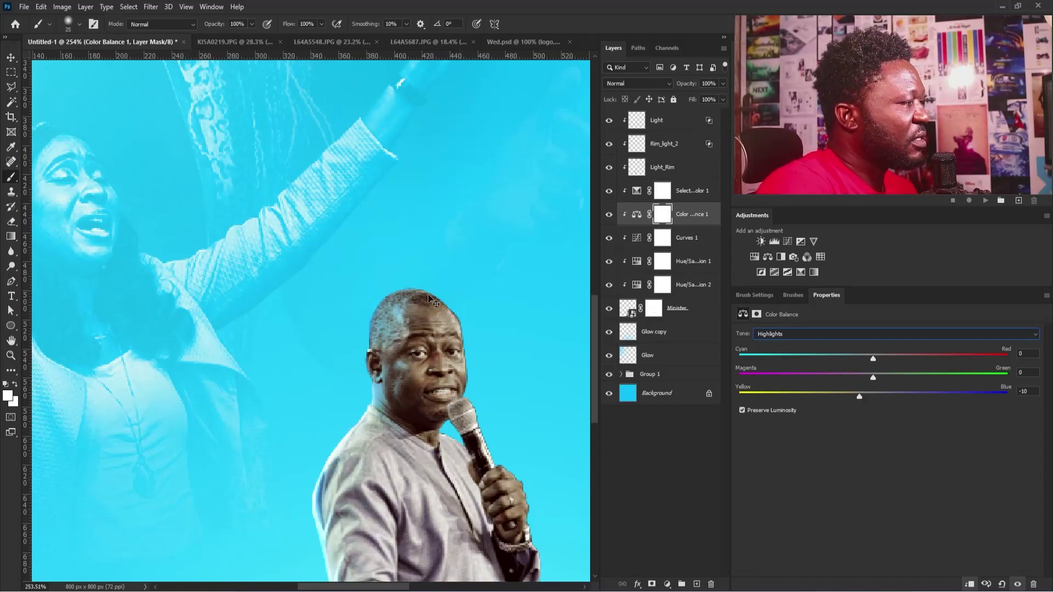
{"action": "left_click_drag", "start_coordinate": [442, 314], "coordinate": [388, 383]}
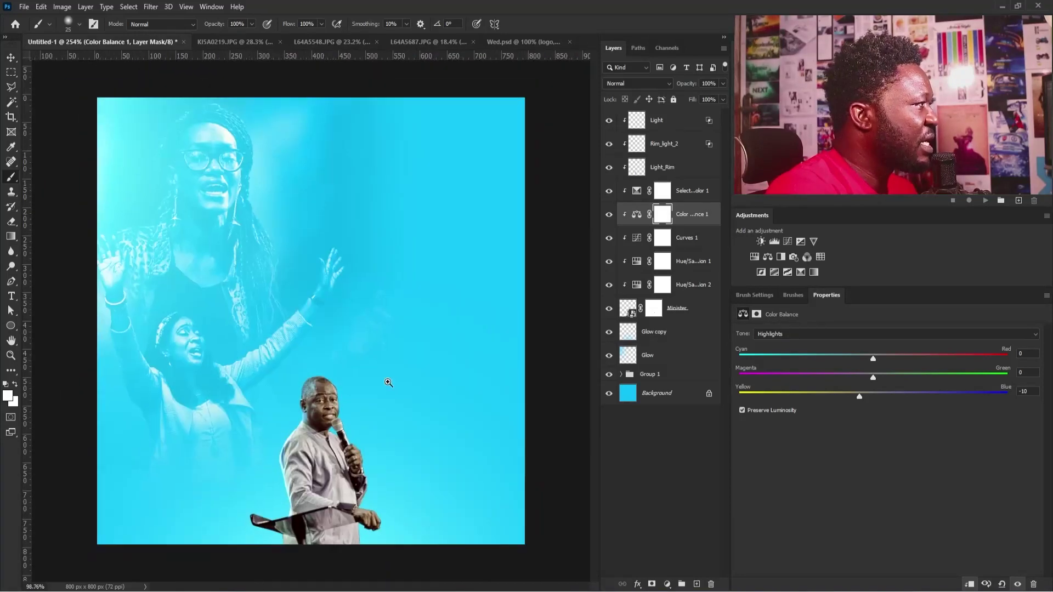
{"action": "key", "text": "ctrl+0"}
Group the Minister layer together with all the adjustment and light layers clipped above it.
{"action": "key", "text": "v"}
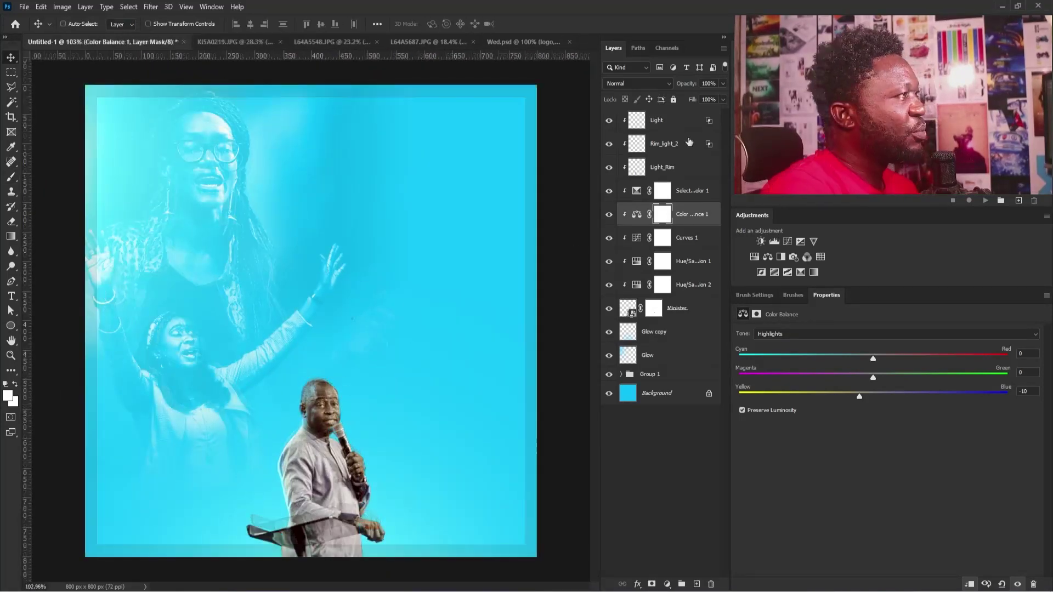
{"action": "left_click", "coordinate": [679, 122]}
{"action": "left_click", "coordinate": [685, 308], "text": "shift"}
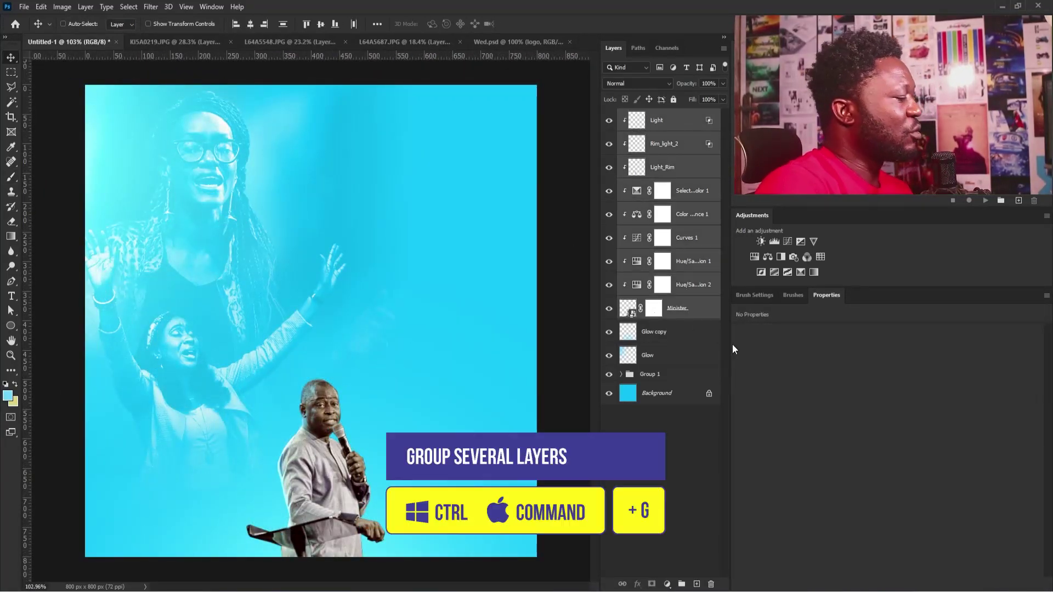
{"action": "key", "text": "ctrl+g"}
{"action": "left_click", "coordinate": [610, 118]}
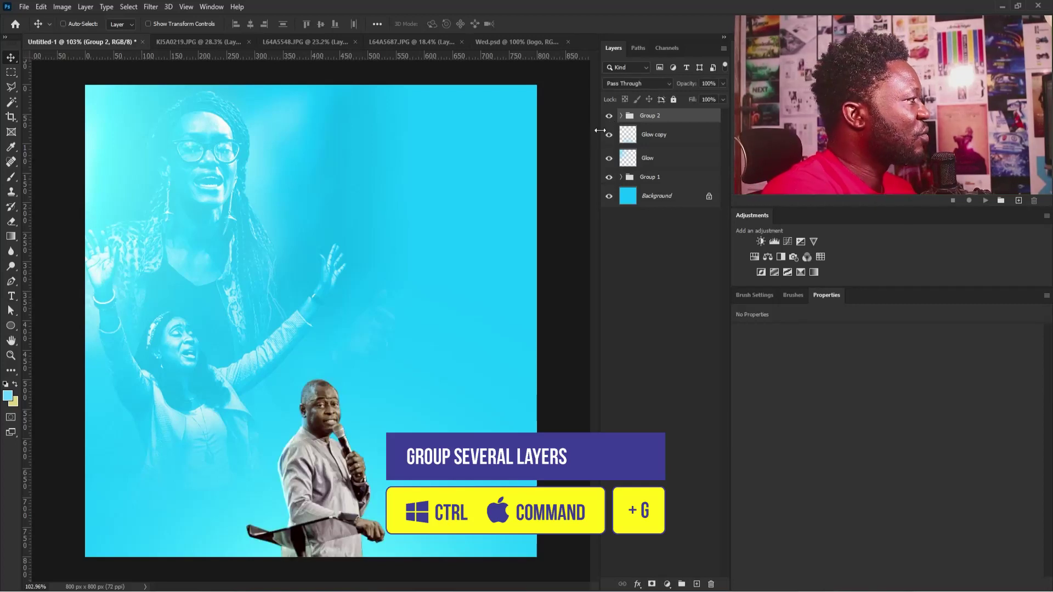
{"action": "left_click_drag", "start_coordinate": [367, 313], "coordinate": [407, 282]}
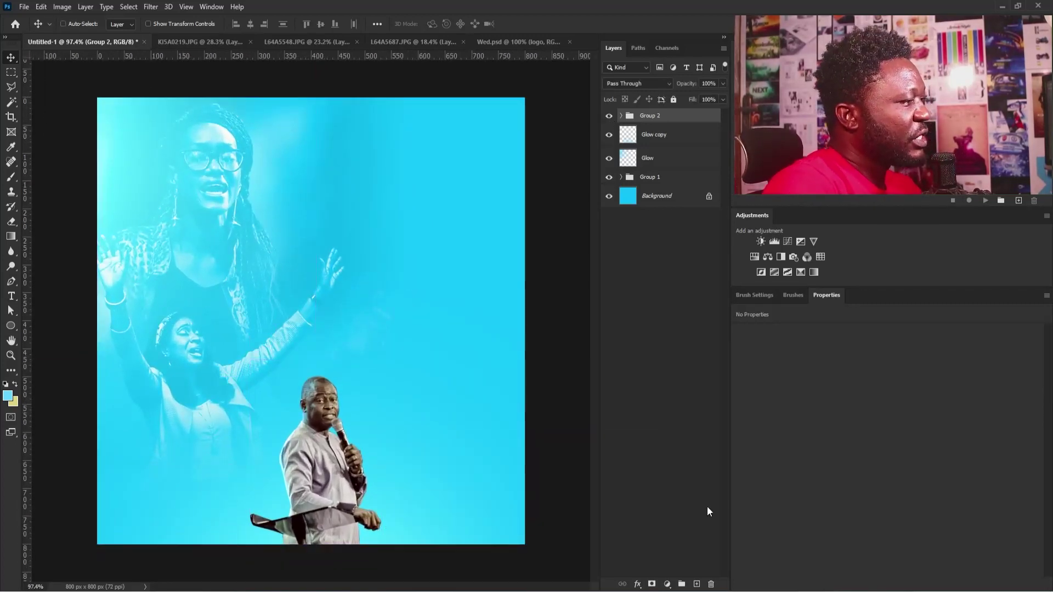
Create a layer named Noise above the minister's group in Soft Light mode, filled with 50% gray.
{"action": "left_click", "coordinate": [697, 584], "text": "alt"}
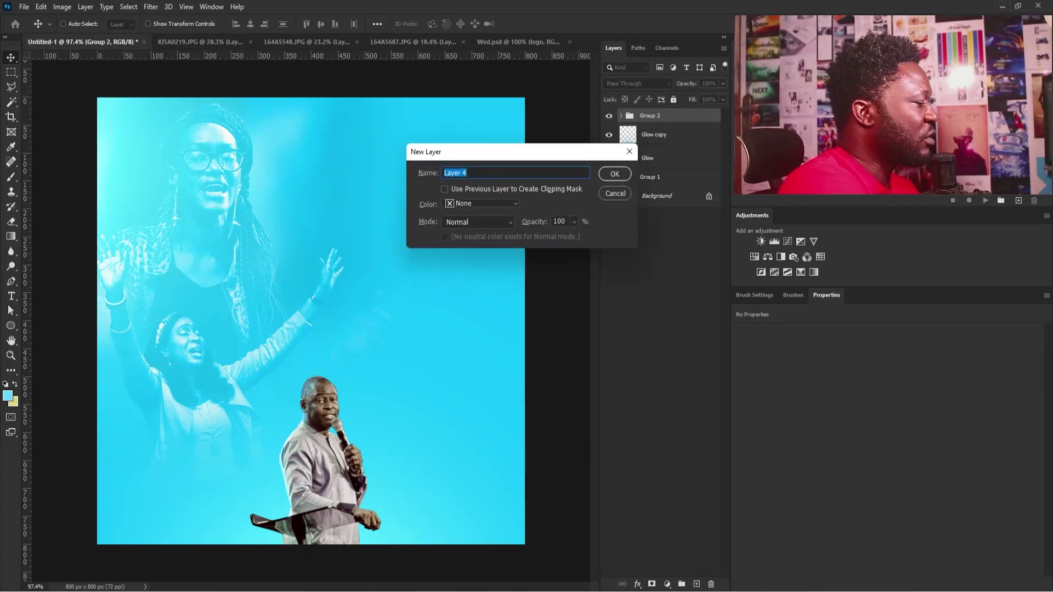
{"action": "type", "text": "Noise"}
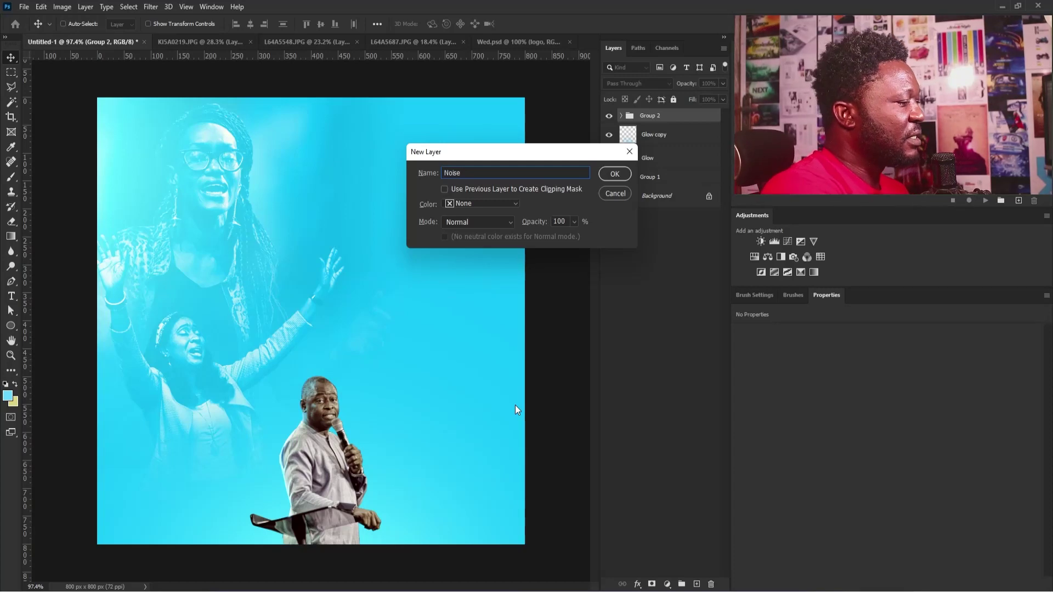
{"action": "left_click", "coordinate": [492, 225]}
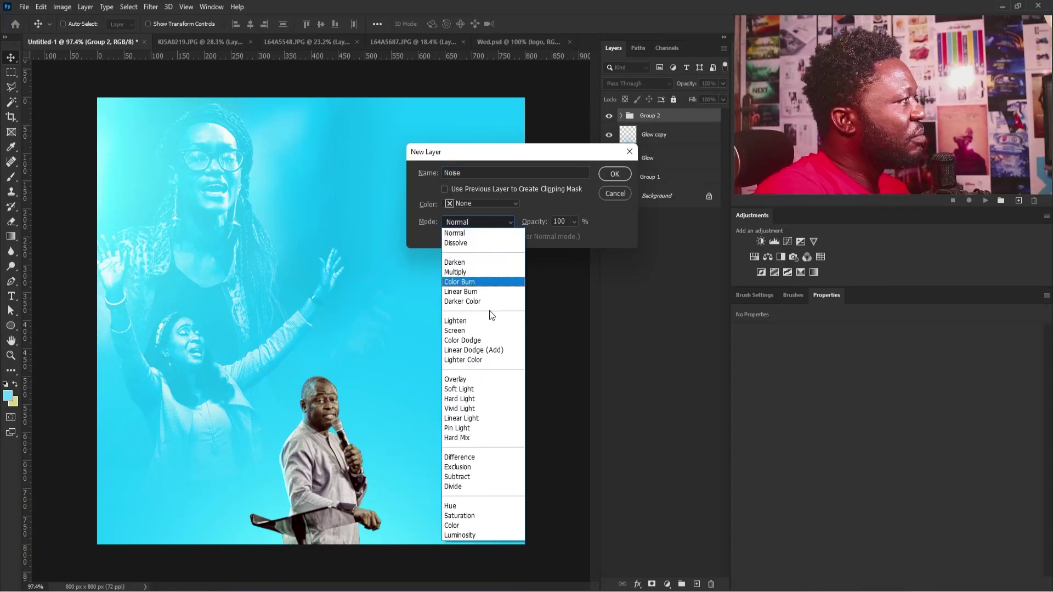
{"action": "left_click", "coordinate": [482, 391]}
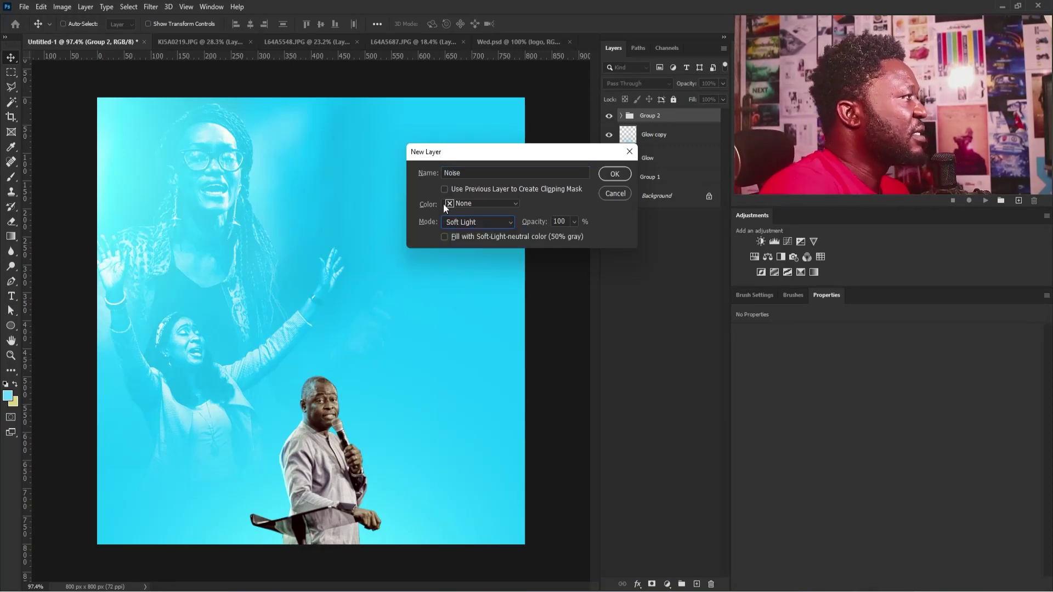
{"action": "left_click", "coordinate": [448, 238]}
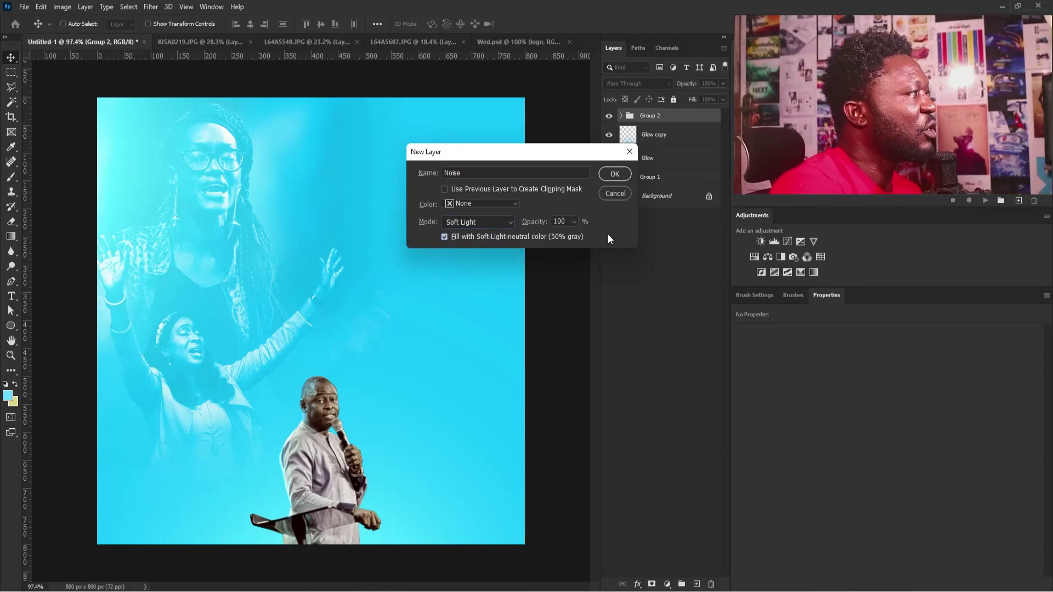
{"action": "key", "text": "super+period"}
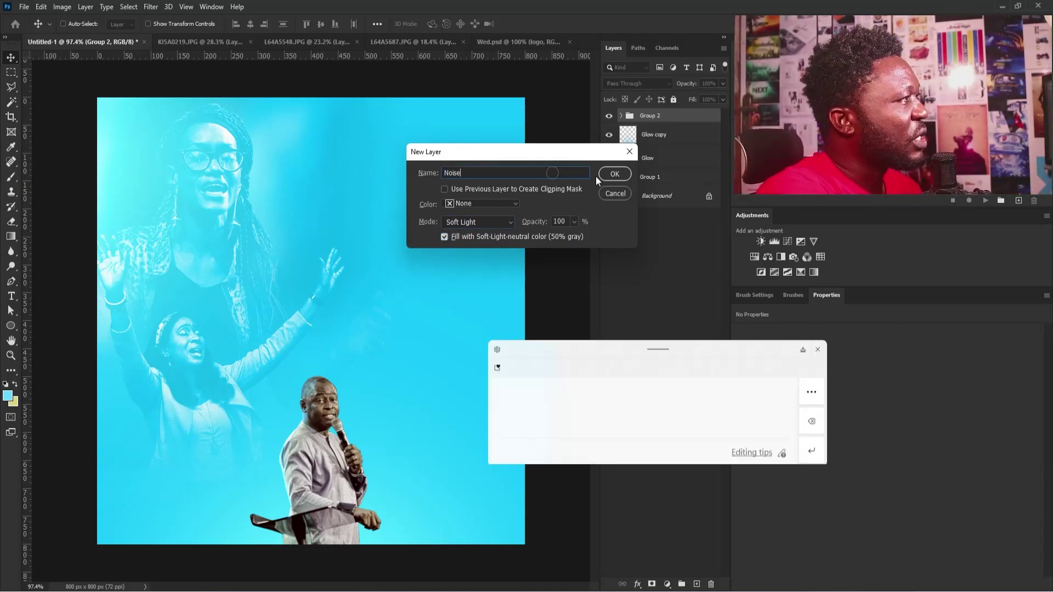
{"action": "left_click", "coordinate": [613, 174]}
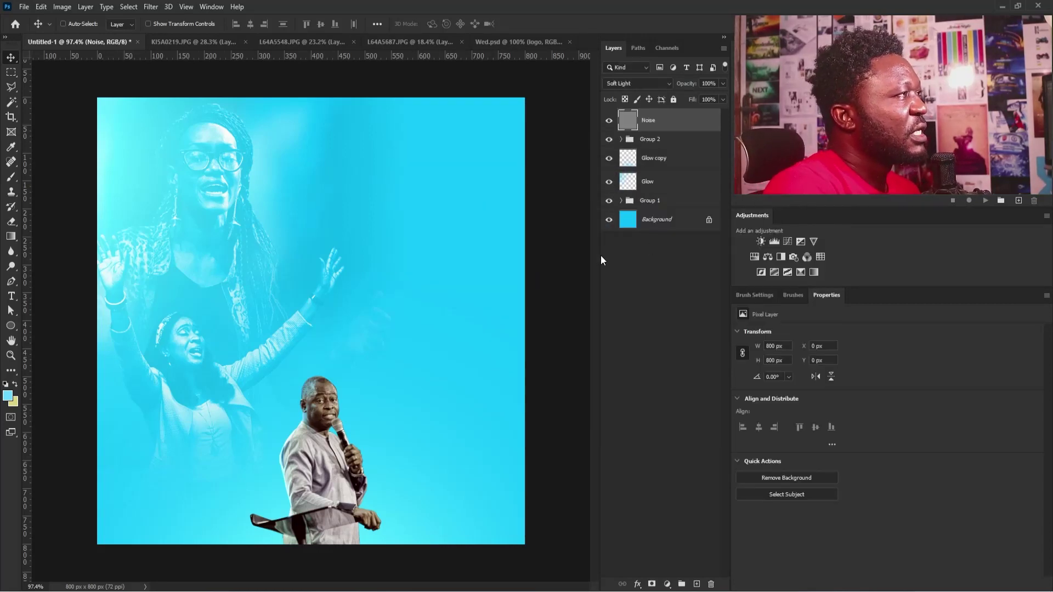
Add 7.73% uniform, monochromatic noise to the gray Noise layer.
{"action": "left_click", "coordinate": [151, 7]}
{"action": "mouse_move", "coordinate": [229, 174]}
{"action": "left_click", "coordinate": [341, 169]}
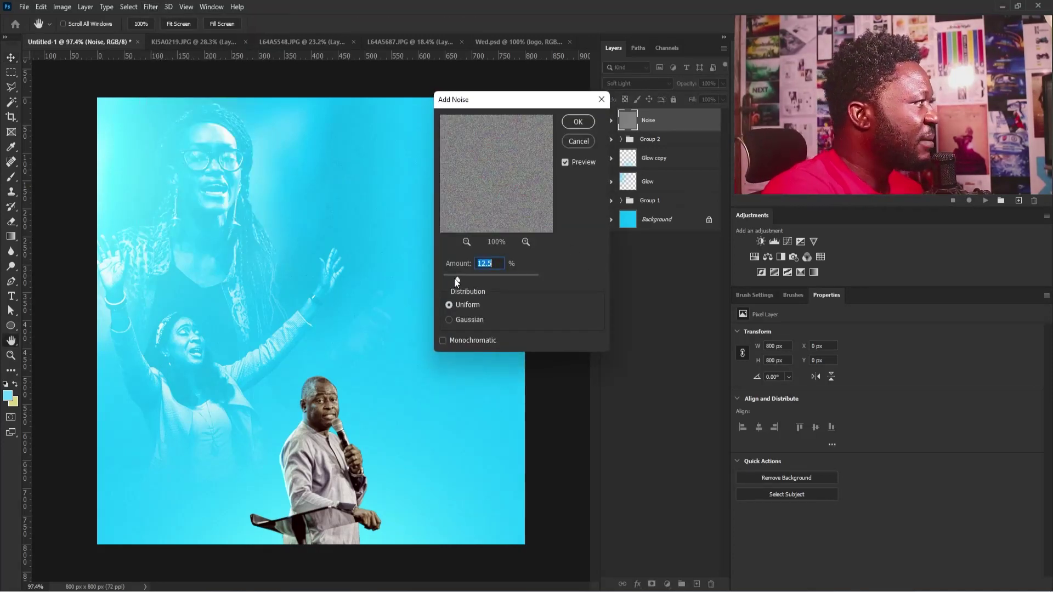
{"action": "left_click_drag", "start_coordinate": [458, 278], "coordinate": [452, 279]}
{"action": "left_click", "coordinate": [462, 340]}
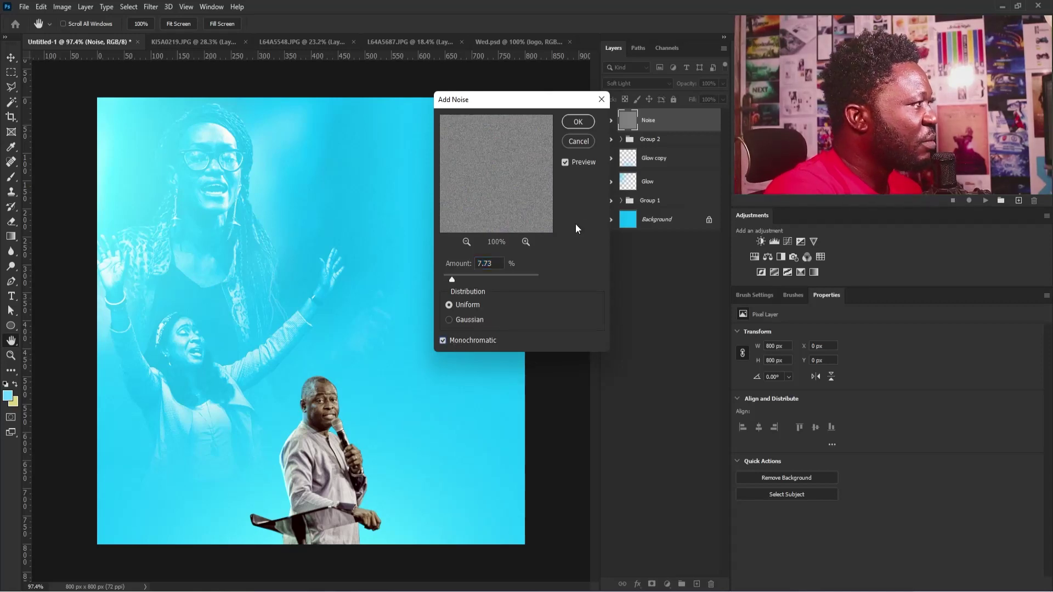
{"action": "left_click", "coordinate": [577, 122]}
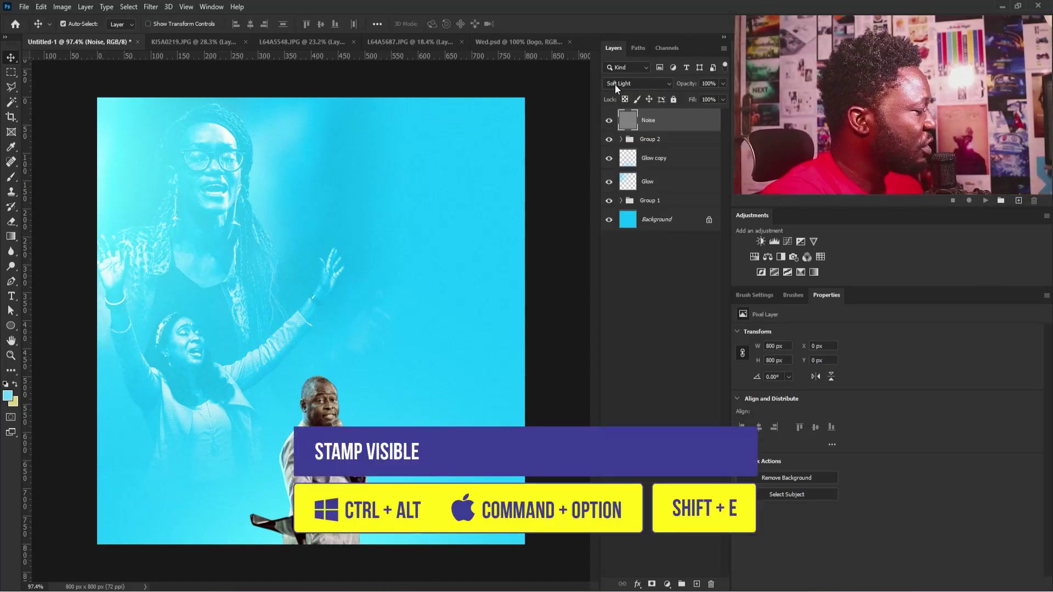
Stamp all visible layers into a new top layer and Smart Sharpen it with Amount 59%, Radius 0.2 px and Reduce Noise 9%.
{"action": "key", "text": "ctrl+alt+shift+e"}
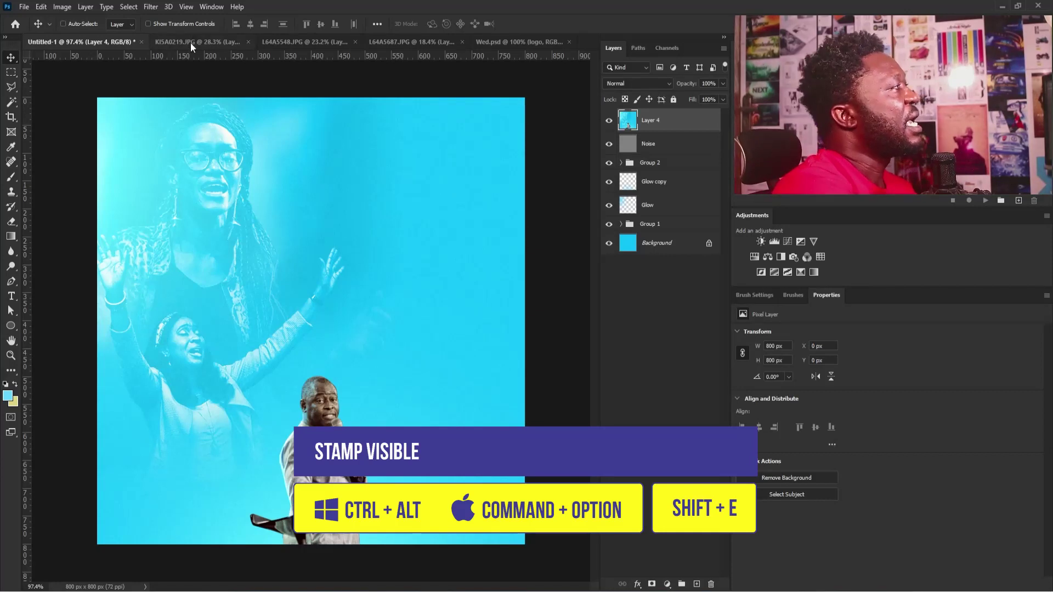
{"action": "left_click", "coordinate": [150, 7]}
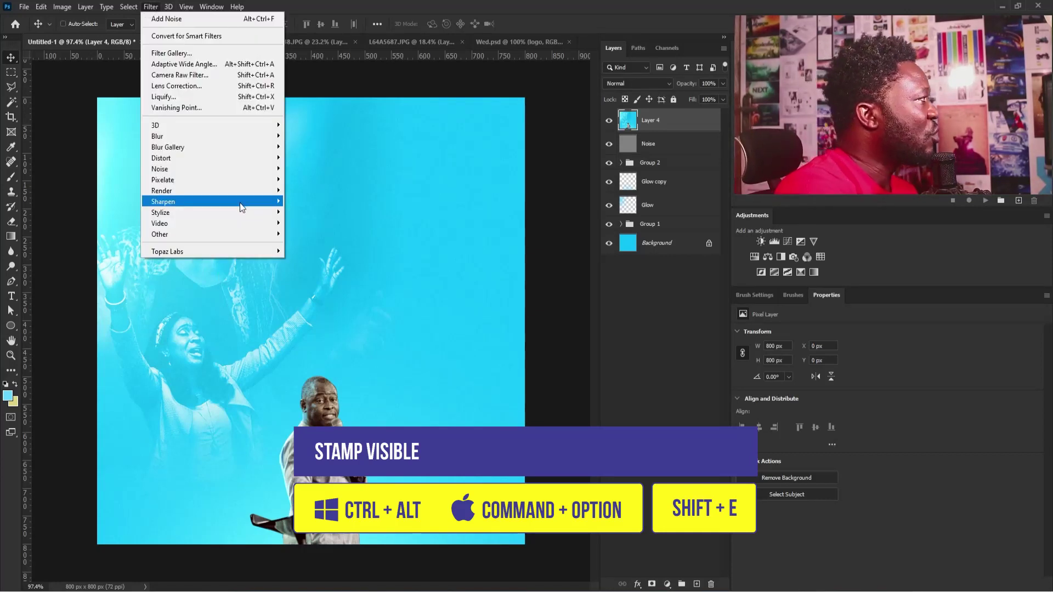
{"action": "mouse_move", "coordinate": [239, 203]}
{"action": "left_click", "coordinate": [329, 244]}
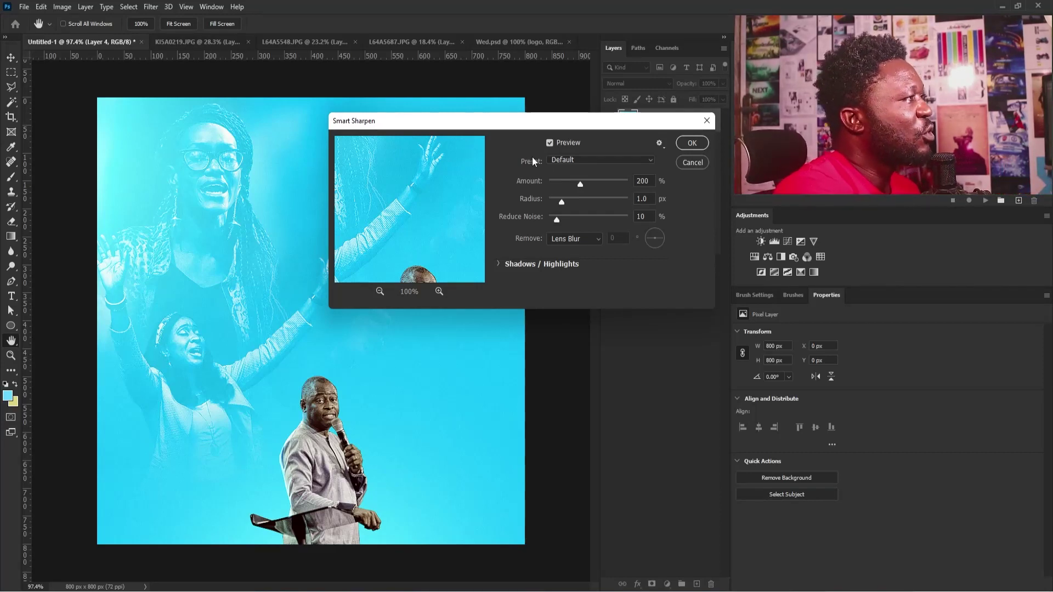
{"action": "left_click_drag", "start_coordinate": [574, 186], "coordinate": [555, 204]}
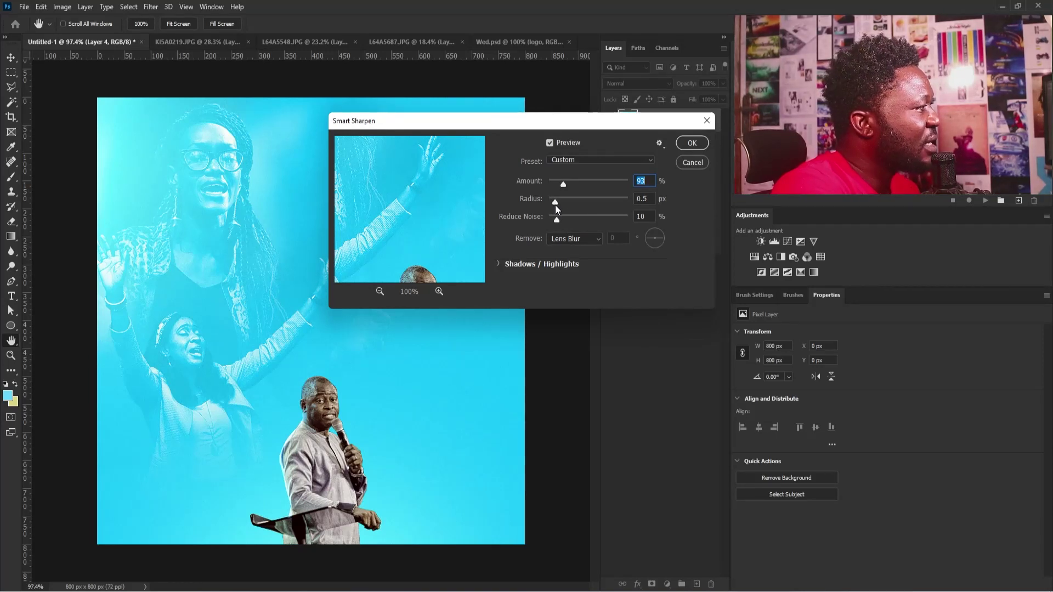
{"action": "left_click", "coordinate": [555, 205]}
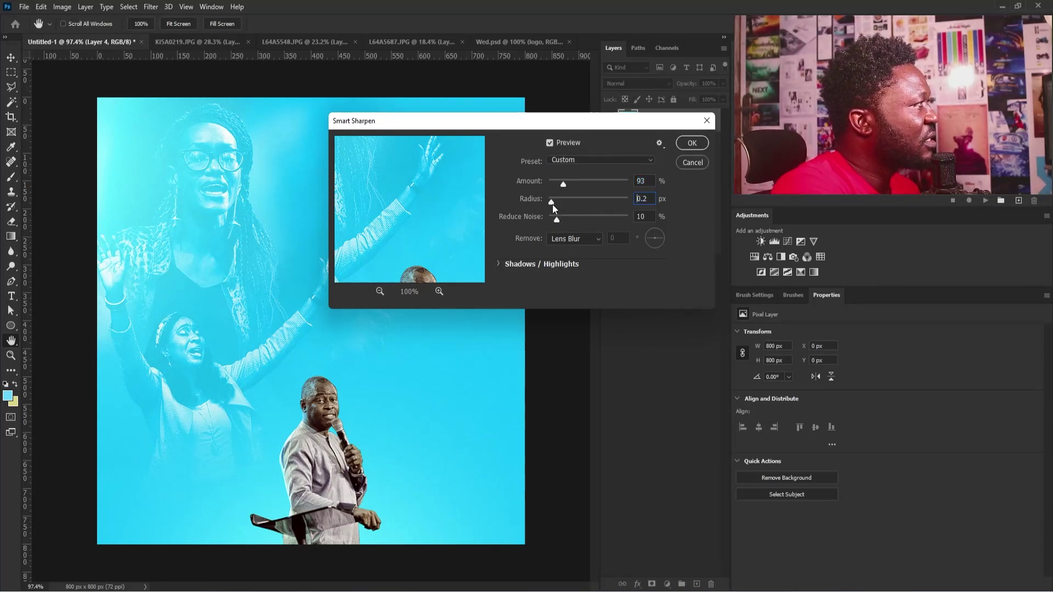
{"action": "left_click", "coordinate": [552, 204]}
{"action": "left_click_drag", "start_coordinate": [557, 221], "coordinate": [558, 187]}
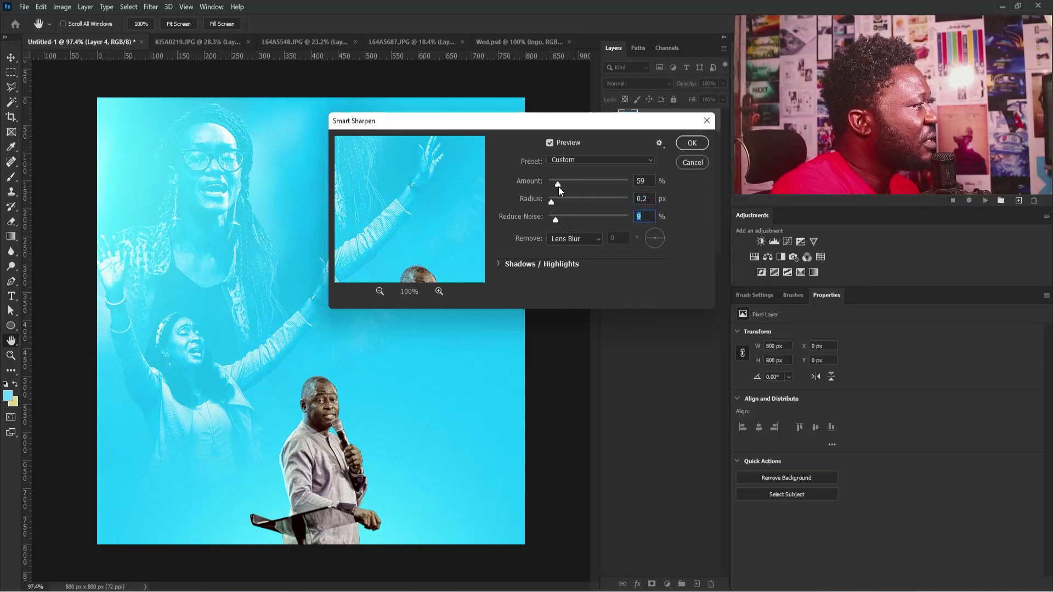
{"action": "left_click", "coordinate": [686, 139]}
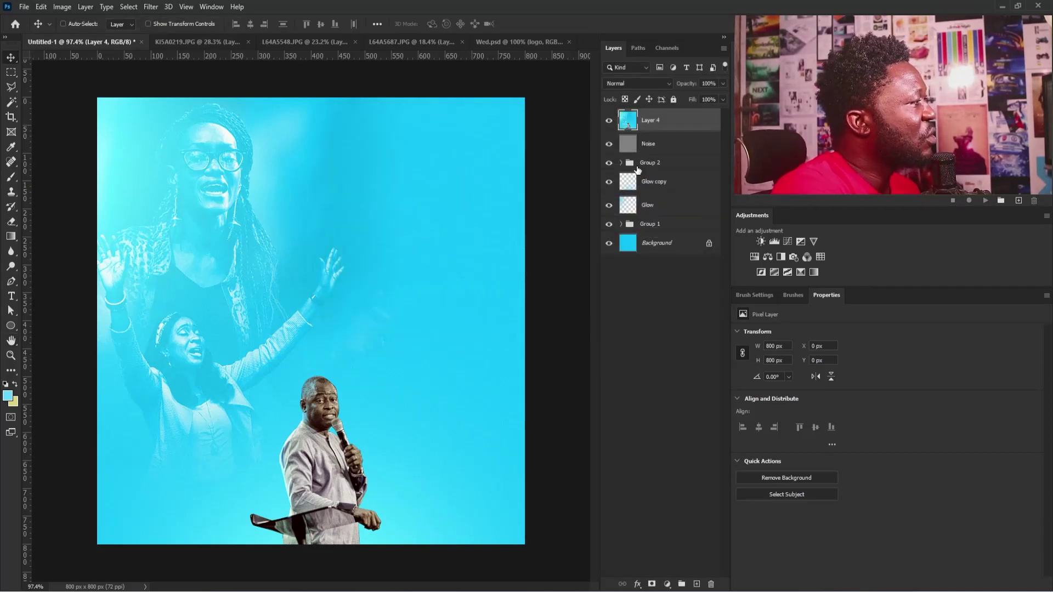
Add the white text "Worship" in 80 pt Helvetica Neue LT Pro 43 Light Extended on the empty blue area beside the large woman's face.
{"action": "scroll", "coordinate": [397, 222], "scroll_direction": "down", "scroll_amount": 2}
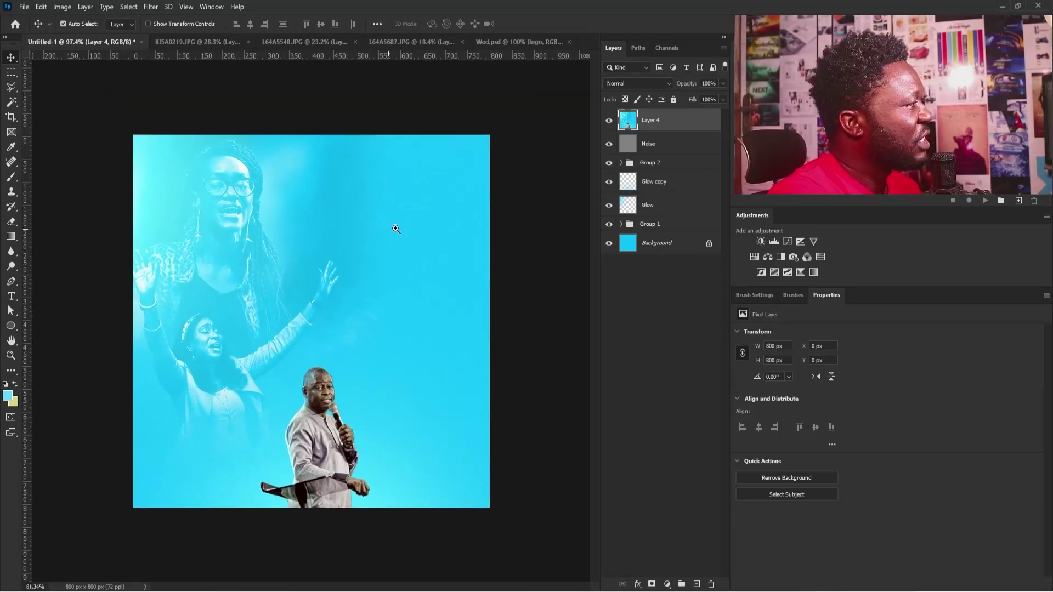
{"action": "scroll", "coordinate": [395, 231], "scroll_direction": "up", "scroll_amount": 2}
{"action": "scroll", "coordinate": [397, 232], "scroll_direction": "down", "scroll_amount": 2}
{"action": "scroll", "coordinate": [401, 233], "scroll_direction": "up", "scroll_amount": 1}
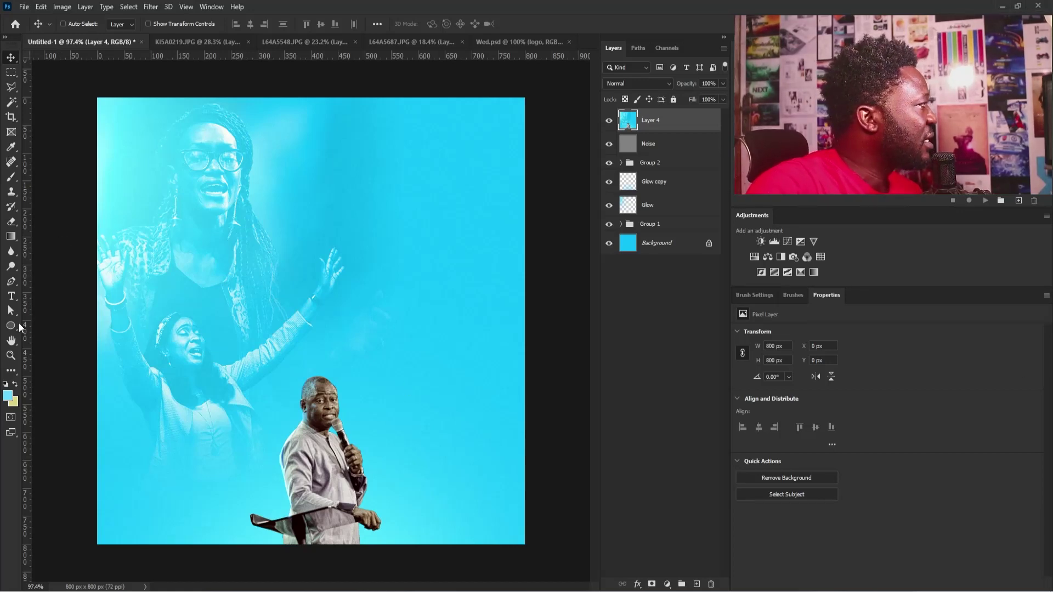
{"action": "left_click", "coordinate": [12, 297]}
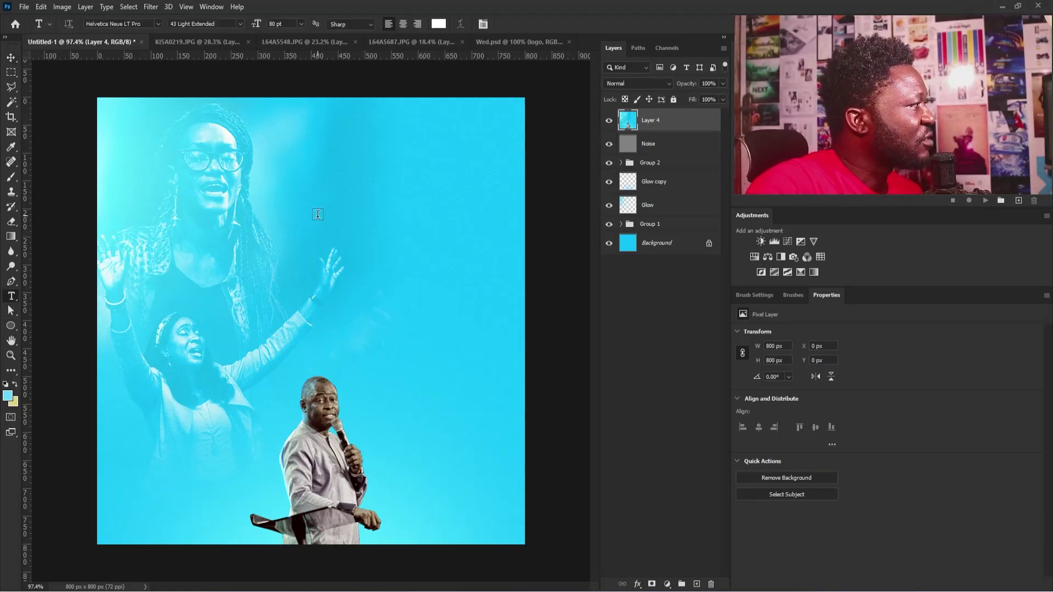
{"action": "left_click", "coordinate": [318, 215]}
{"action": "type", "text": "Worship"}
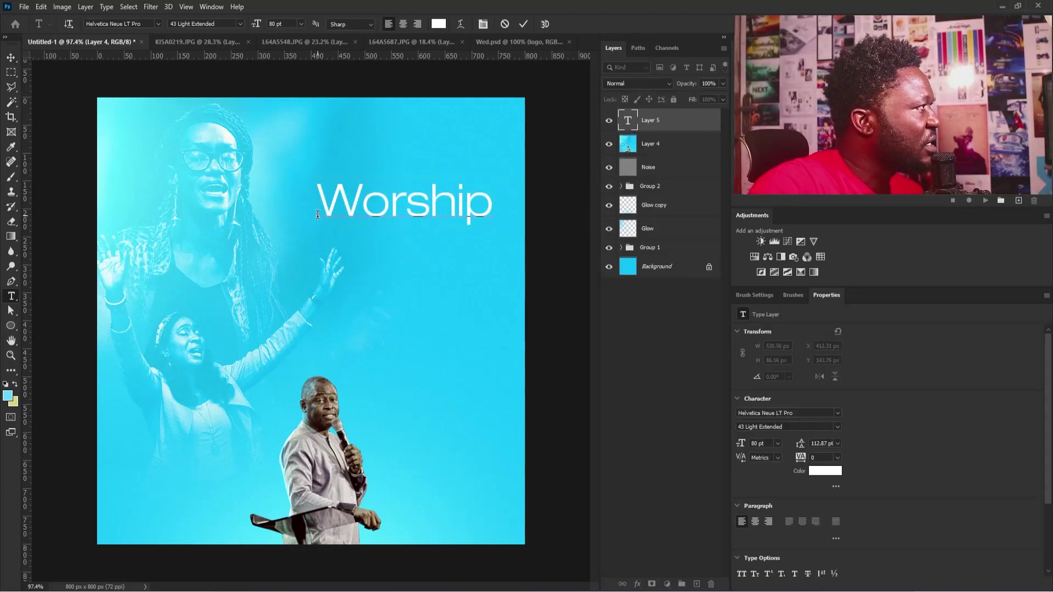
{"action": "left_click", "coordinate": [10, 57]}
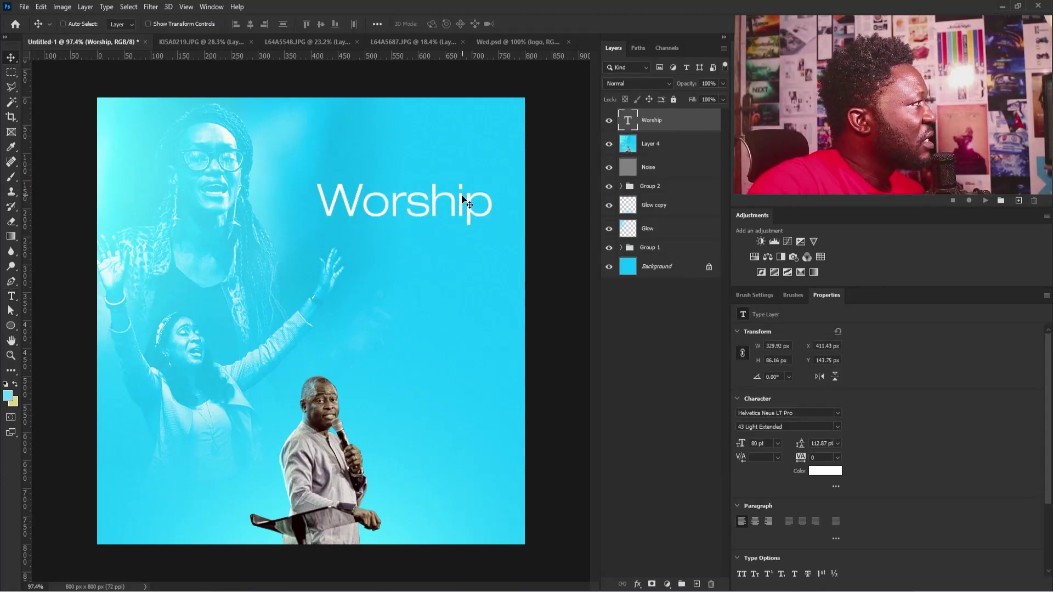
Enlarge the Worship text to about 462 px wide and place it above the minister at about X 304, Y 134 px.
{"action": "left_click_drag", "start_coordinate": [461, 197], "coordinate": [449, 236]}
{"action": "key", "text": "ctrl+t"}
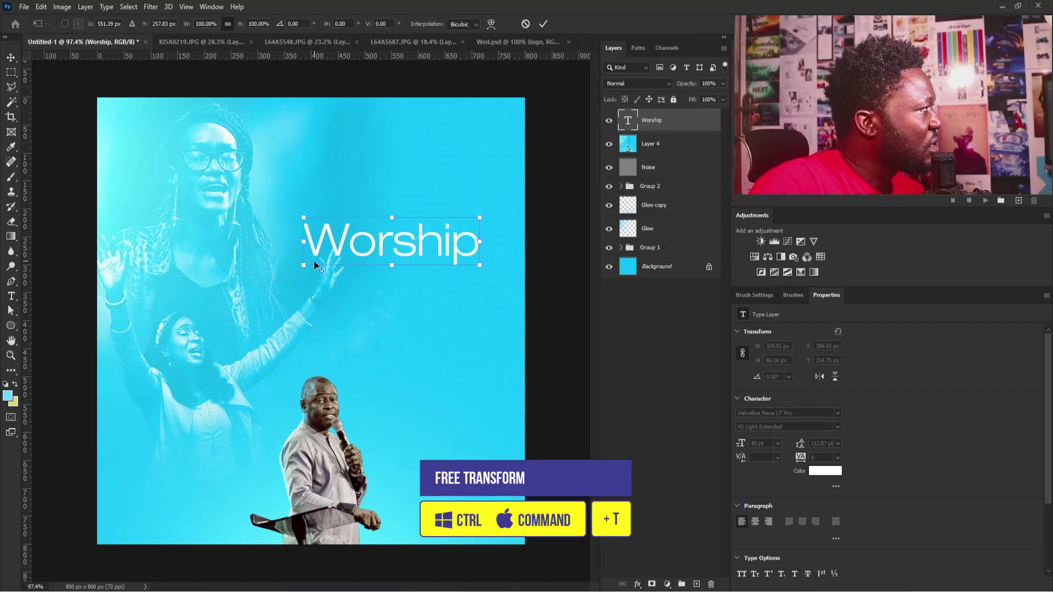
{"action": "left_click_drag", "start_coordinate": [303, 266], "coordinate": [269, 277]}
{"action": "left_click_drag", "start_coordinate": [451, 245], "coordinate": [444, 222]}
{"action": "key", "text": "Return"}
{"action": "left_click_drag", "start_coordinate": [356, 222], "coordinate": [371, 221]}
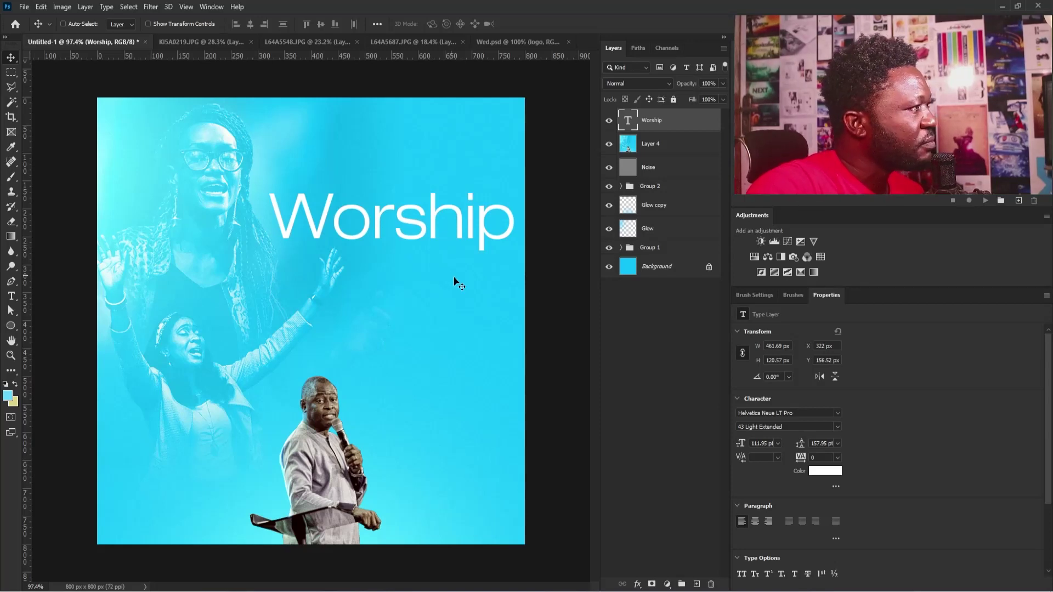
{"action": "left_click_drag", "start_coordinate": [515, 220], "coordinate": [511, 231]}
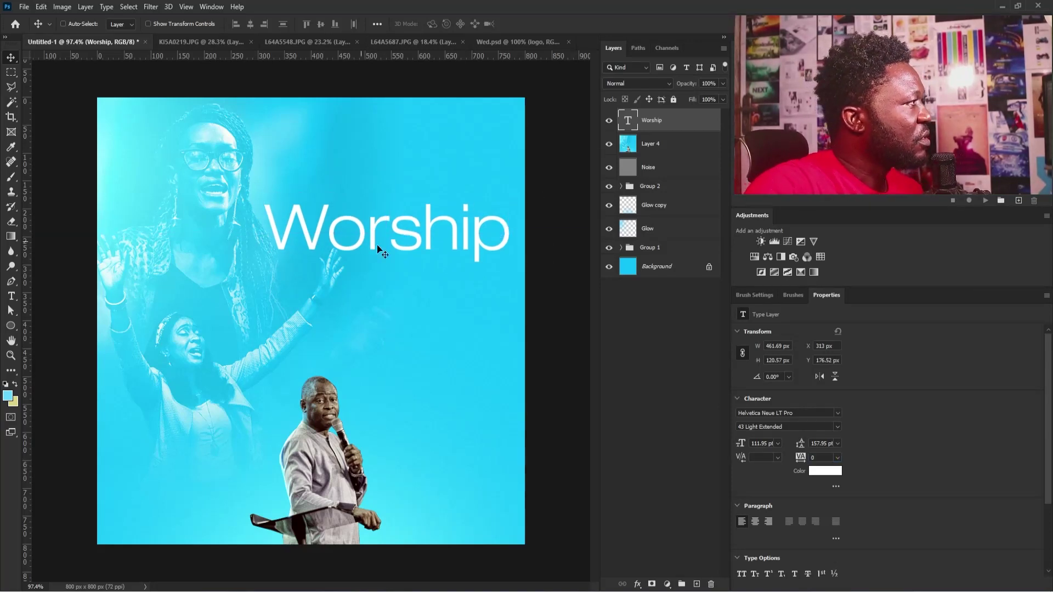
{"action": "left_click_drag", "start_coordinate": [460, 268], "coordinate": [455, 245]}
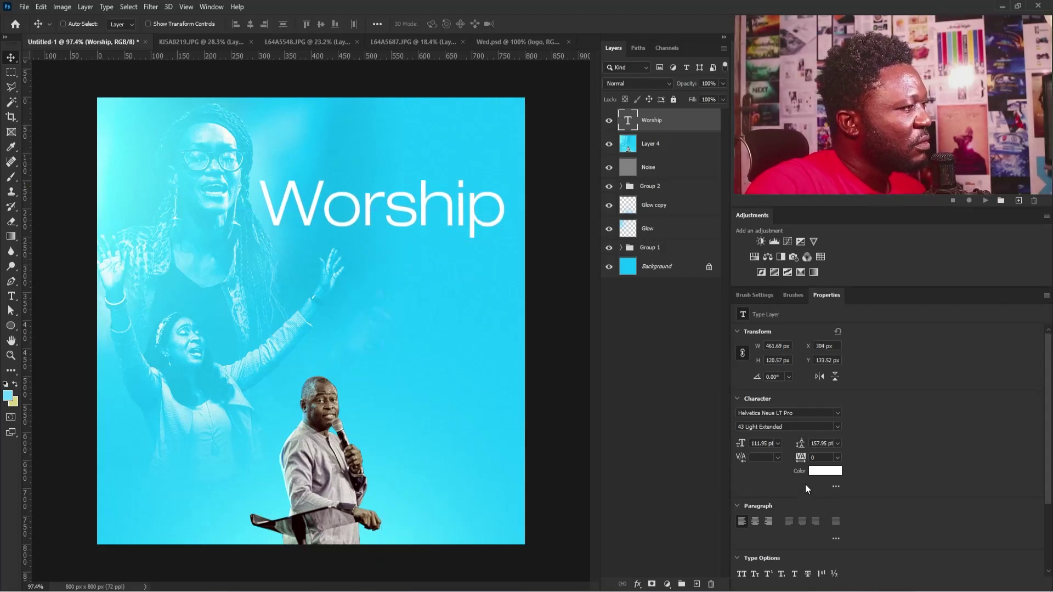
Set the Worship text's tracking to -60 and move it down to about Y 185 px.
{"action": "type", "text": "-60"}
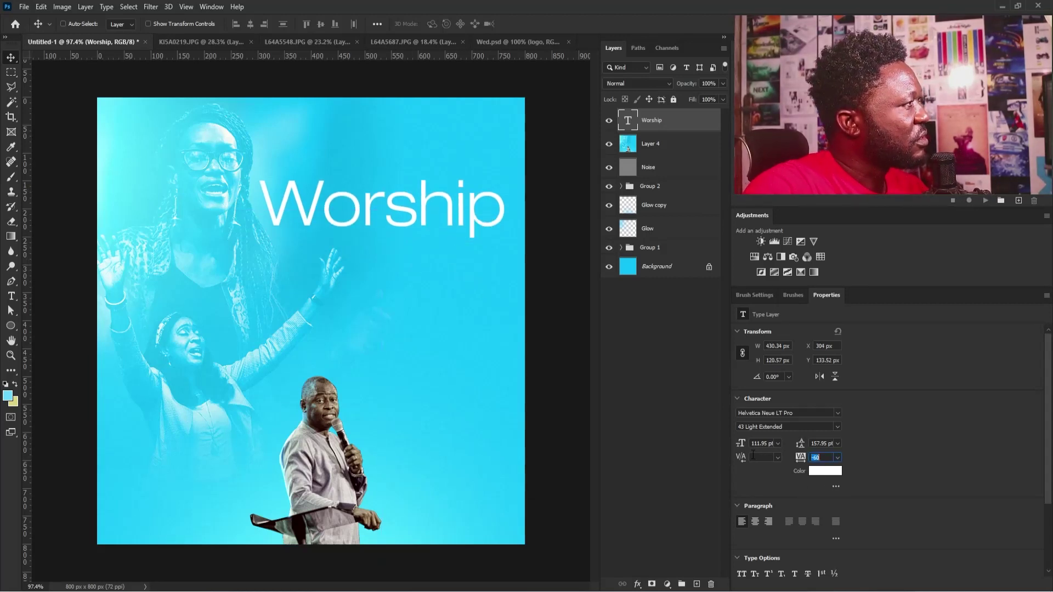
{"action": "key", "text": "Return"}
{"action": "left_click_drag", "start_coordinate": [419, 191], "coordinate": [430, 261]}
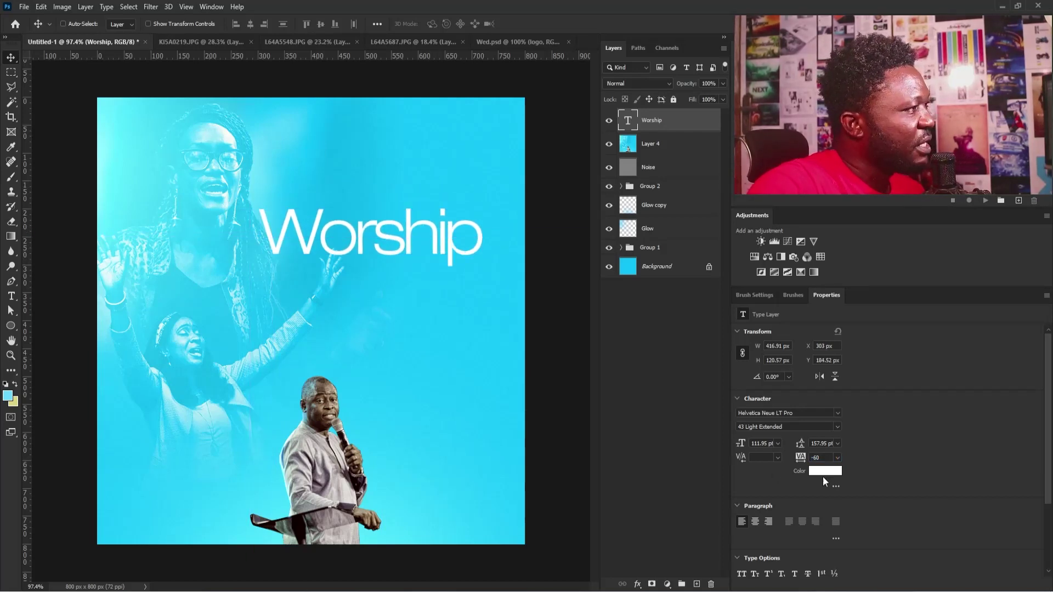
Change the Worship text's font to Clarendon Bold.
{"action": "left_click", "coordinate": [795, 413]}
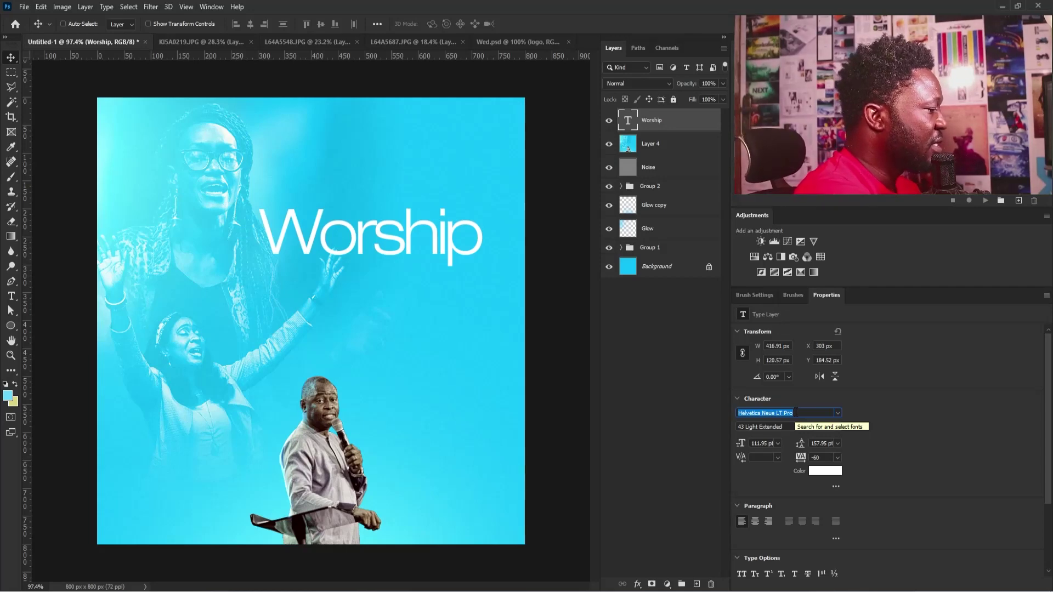
{"action": "type", "text": "cl"}
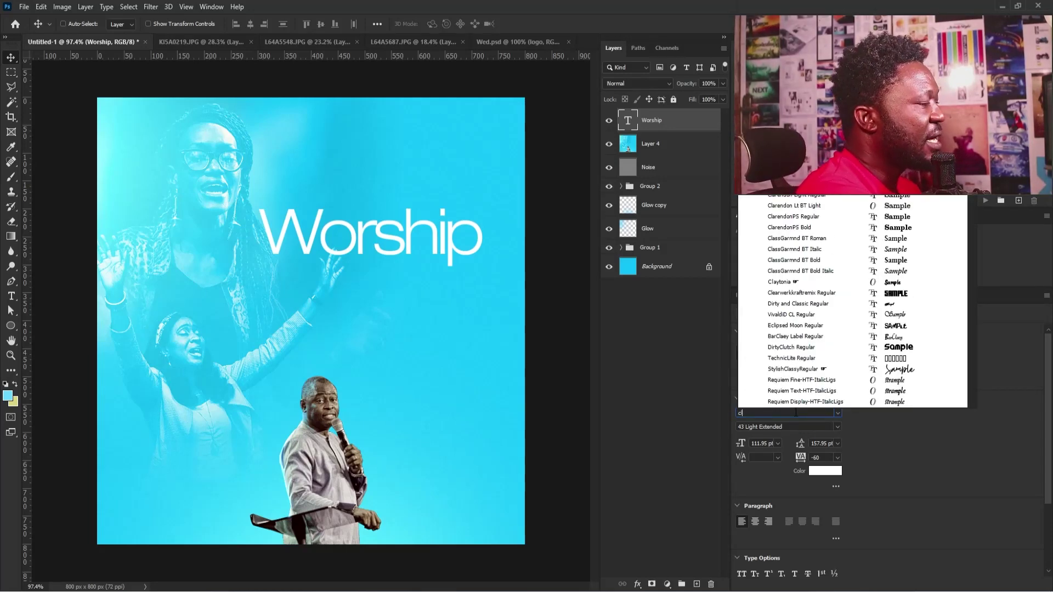
{"action": "type", "text": "arendon"}
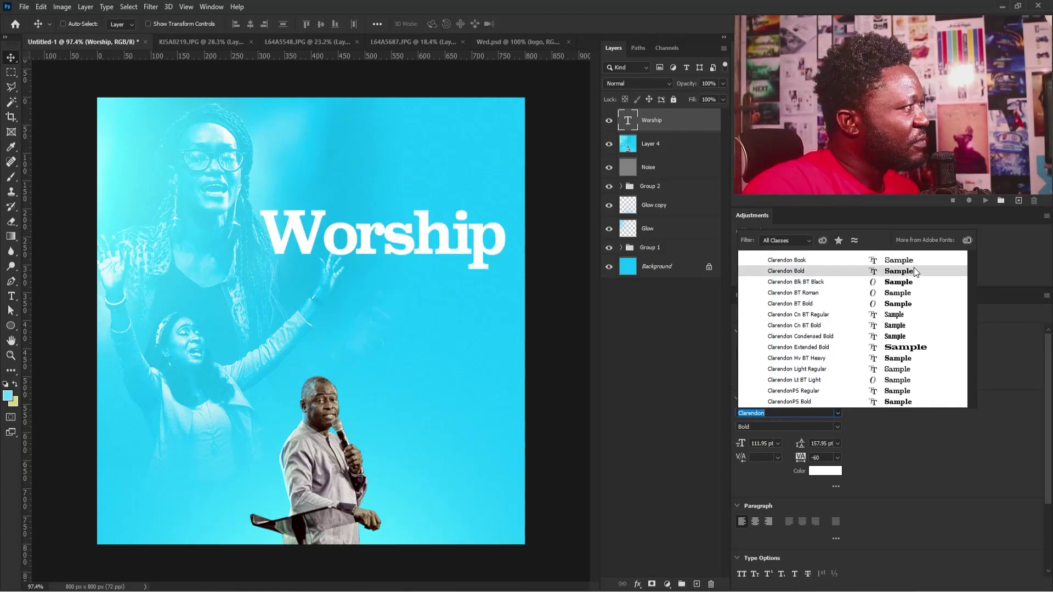
{"action": "left_click", "coordinate": [913, 270]}
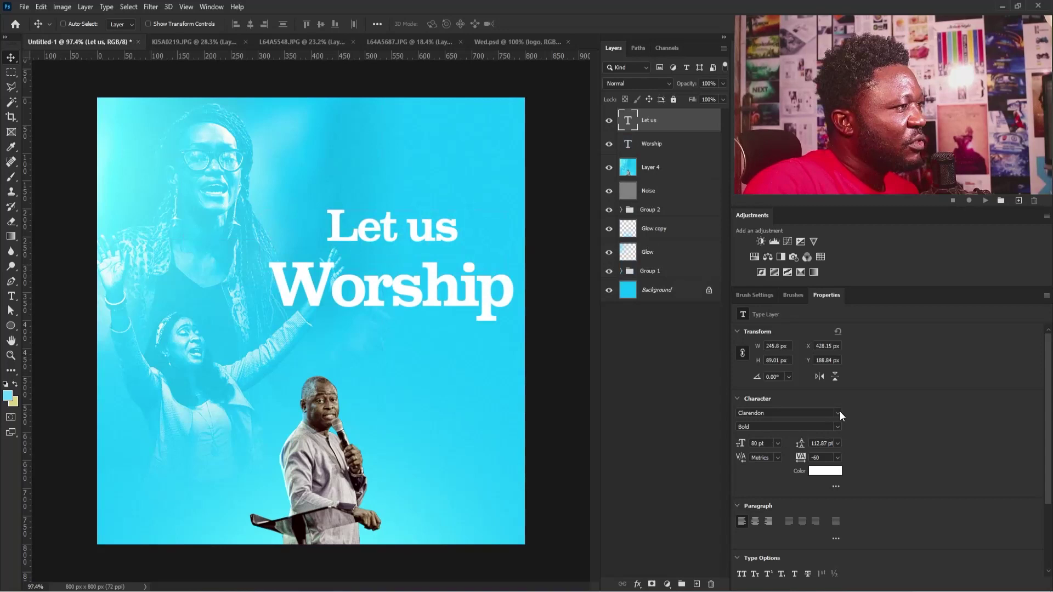
Change the "Let us" text's font to Quillejas Script Italic.
{"action": "left_click", "coordinate": [837, 413]}
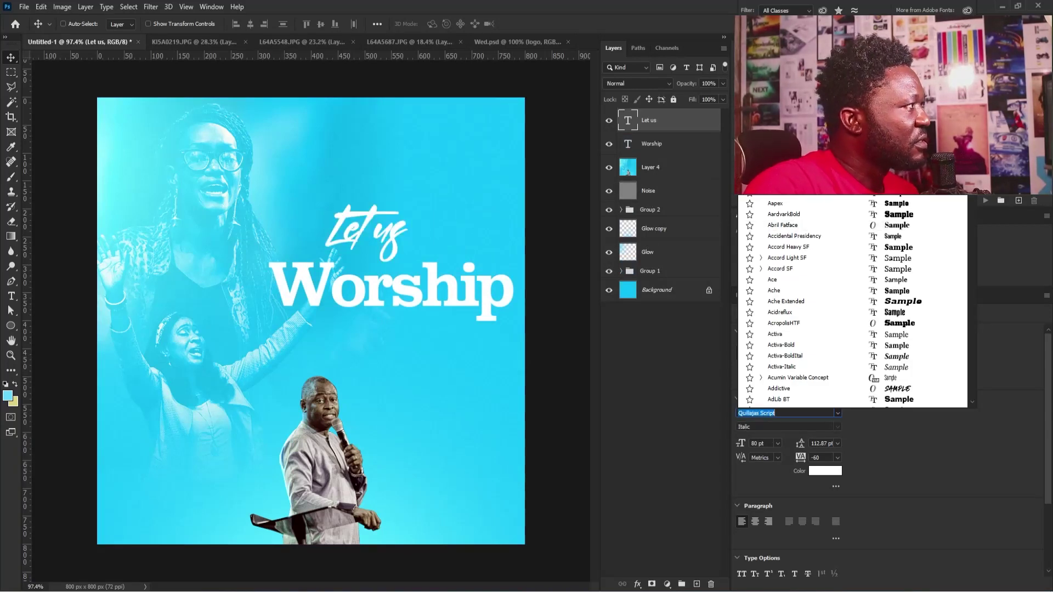
Set the tracking of "Let us" to 40 and align the text just above the left edge of "Worship".
{"action": "left_click", "coordinate": [826, 436]}
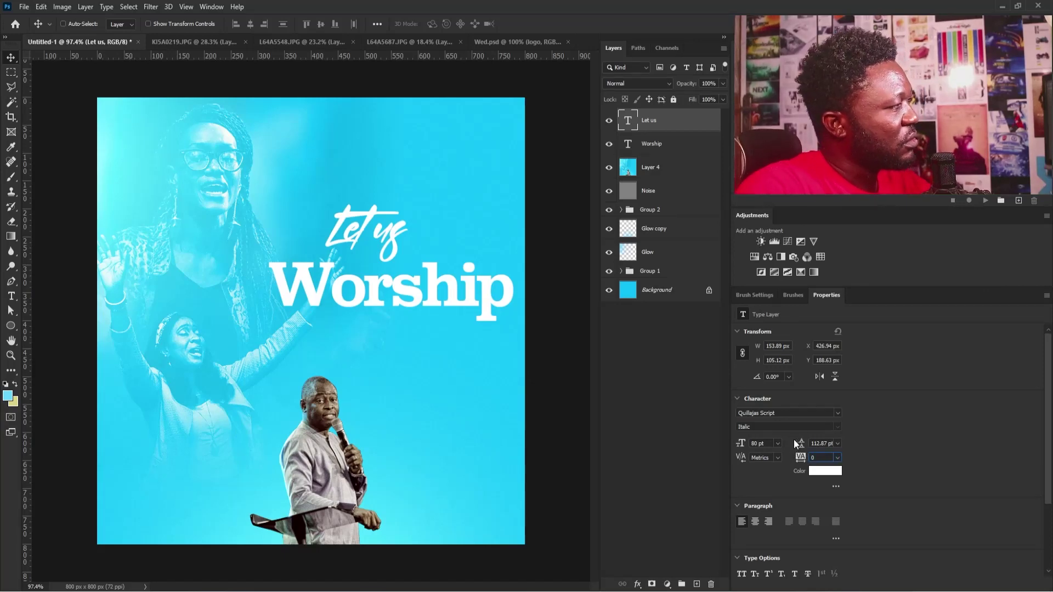
{"action": "key", "text": "Return"}
{"action": "left_click_drag", "start_coordinate": [388, 238], "coordinate": [393, 248]}
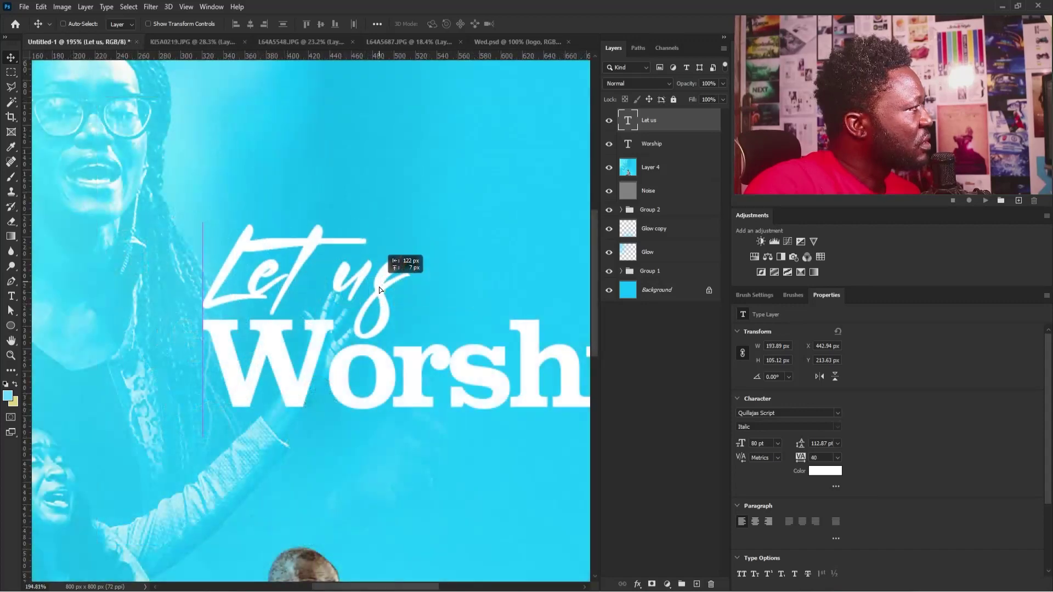
{"action": "left_click_drag", "start_coordinate": [380, 288], "coordinate": [379, 287]}
{"action": "key", "text": "ctrl+0"}
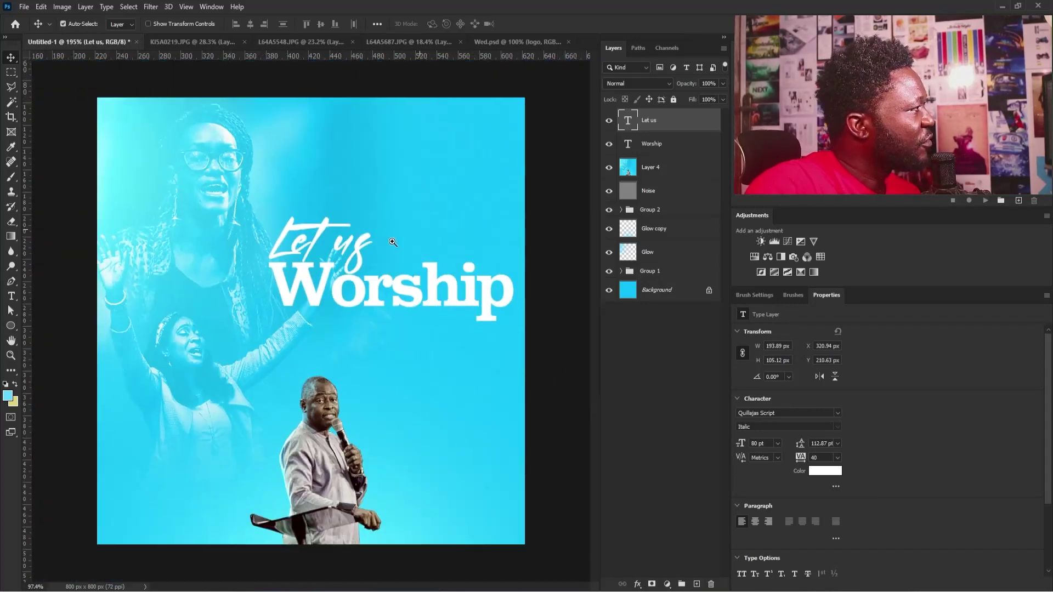
Trace a closed Pen path around the junction where the crossbar meets the L of "Let us" and convert it to a selection.
{"action": "mouse_move", "coordinate": [267, 241]}
{"action": "left_mouse_down"}
{"action": "mouse_move", "coordinate": [369, 285]}
{"action": "mouse_move", "coordinate": [320, 303]}
{"action": "mouse_move", "coordinate": [400, 301]}
{"action": "left_mouse_up"}
{"action": "left_click", "coordinate": [8, 91]}
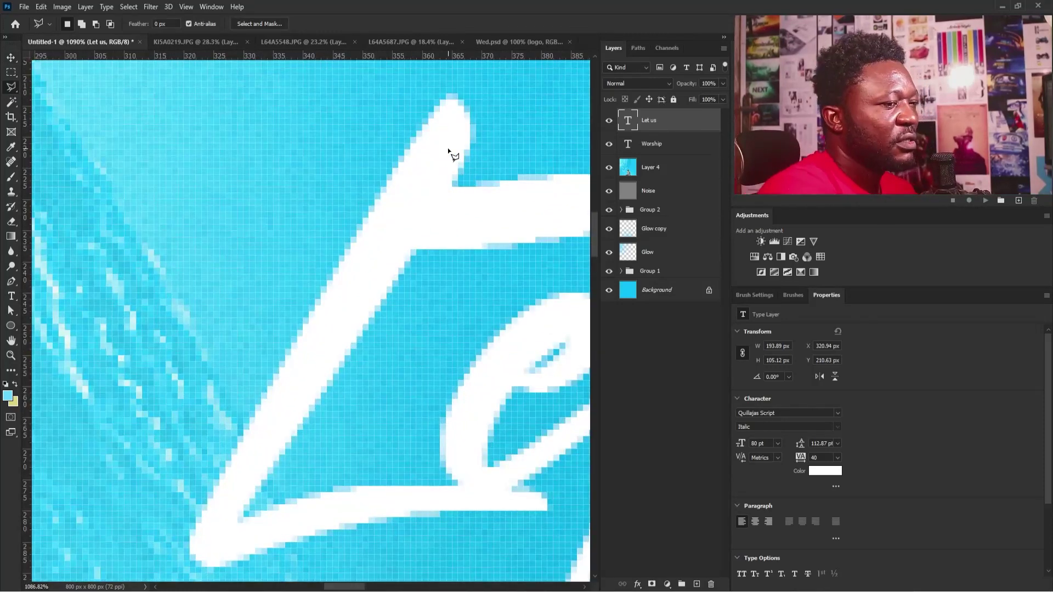
{"action": "key", "text": "p"}
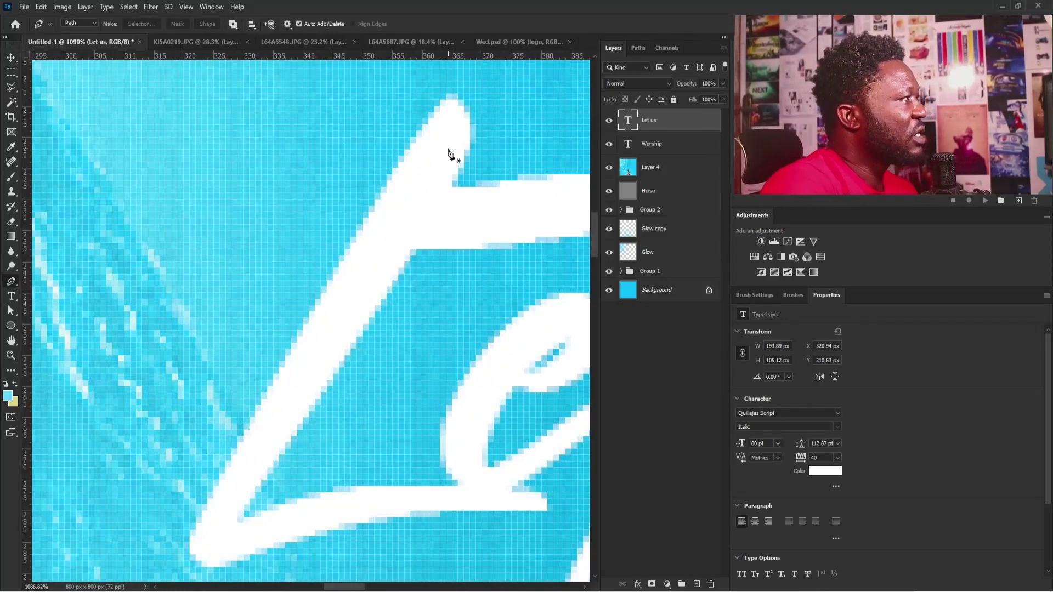
{"action": "left_click", "coordinate": [452, 175]}
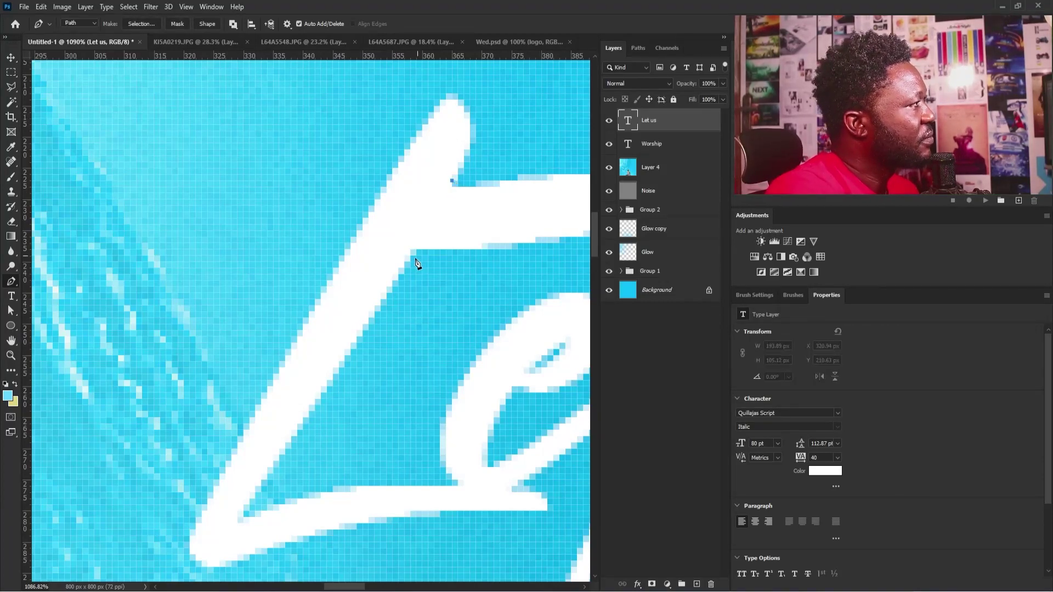
{"action": "left_click_drag", "start_coordinate": [417, 255], "coordinate": [406, 289]}
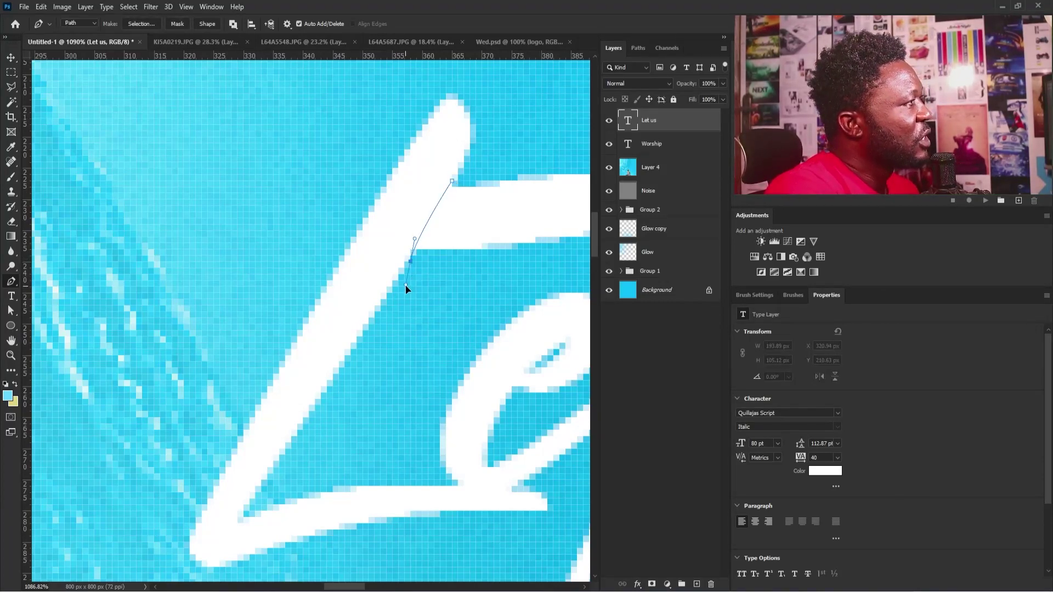
{"action": "left_click", "coordinate": [481, 250]}
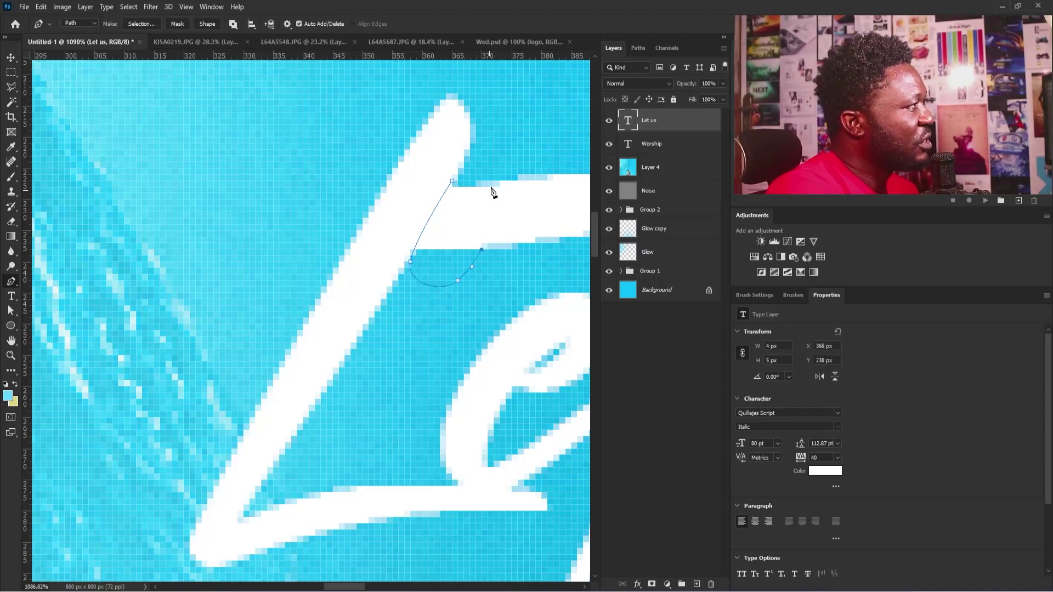
{"action": "left_click_drag", "start_coordinate": [493, 188], "coordinate": [531, 169]}
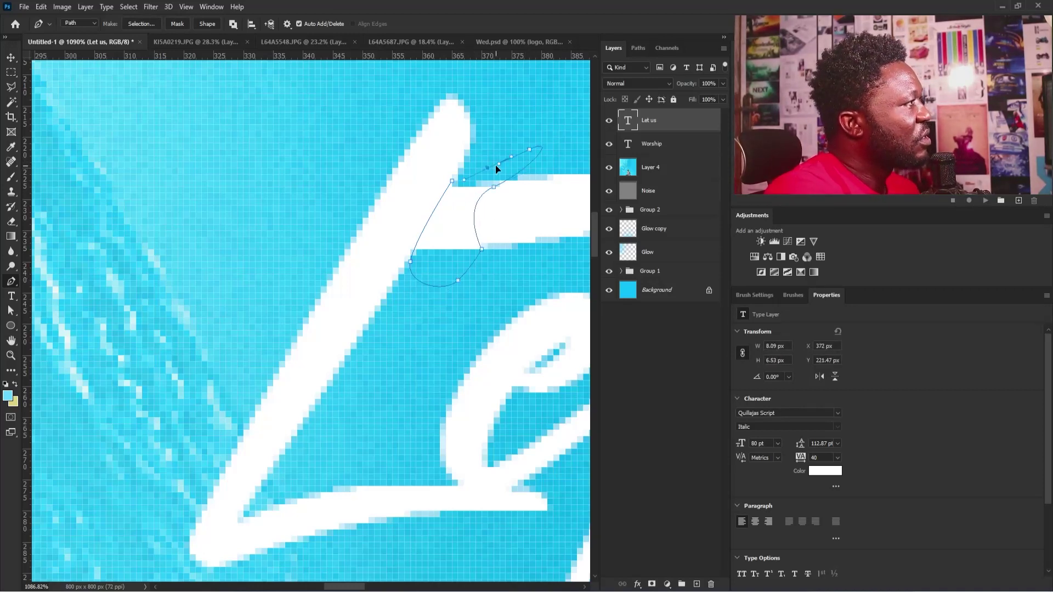
{"action": "left_click", "coordinate": [452, 180]}
{"action": "key", "text": "ctrl+Return"}
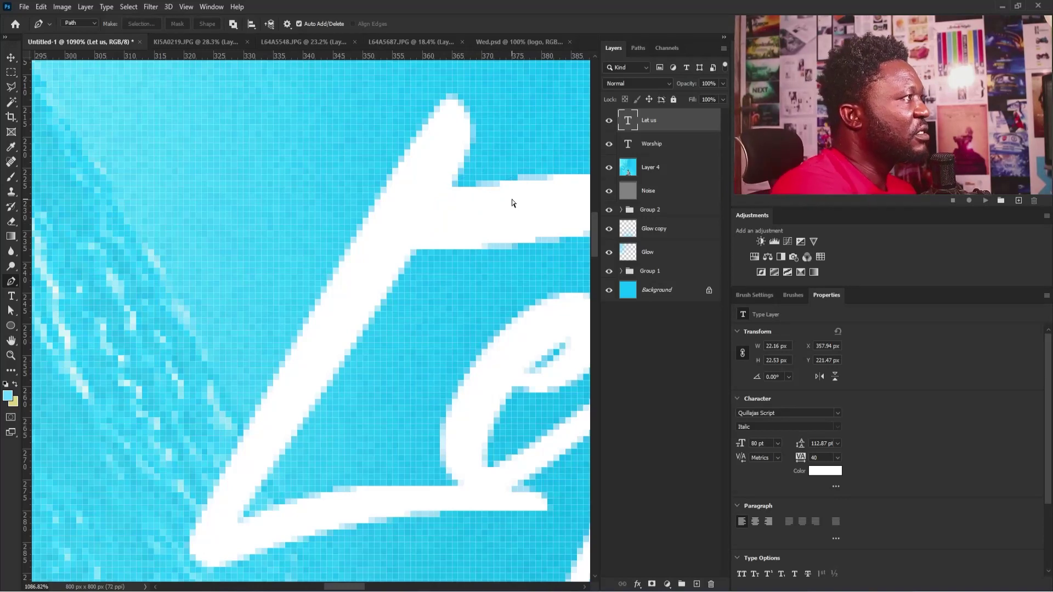
Add a layer mask to "Let us" from the selection and invert it so only the traced area is hidden.
{"action": "left_click", "coordinate": [652, 584]}
{"action": "key", "text": "ctrl+i"}
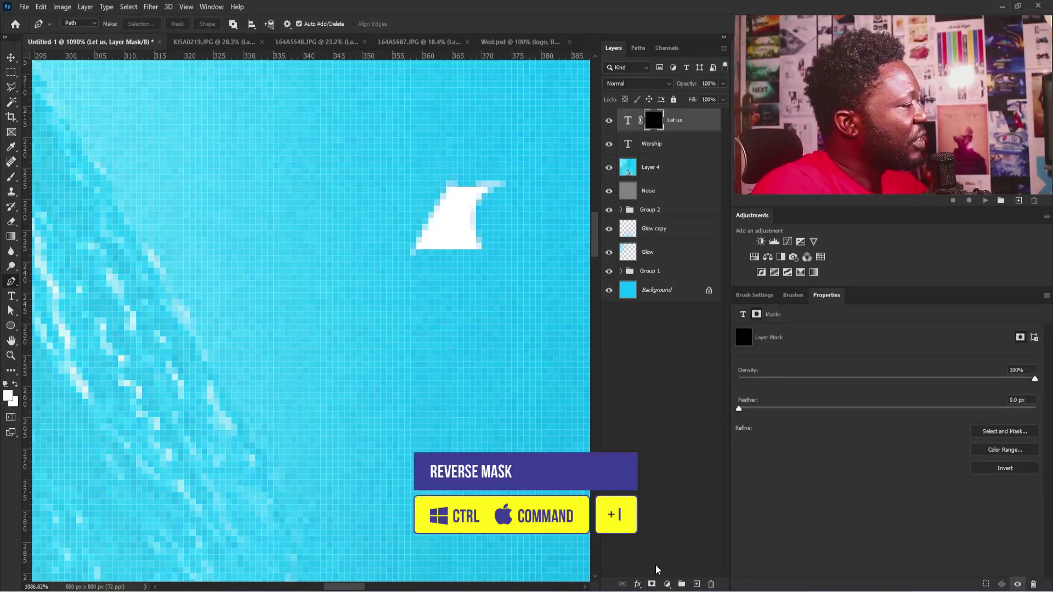
{"action": "key", "text": "ctrl+i"}
{"action": "scroll", "coordinate": [344, 357], "scroll_direction": "down", "scroll_amount": 10}
{"action": "scroll", "coordinate": [344, 357], "scroll_direction": "up", "scroll_amount": 1}
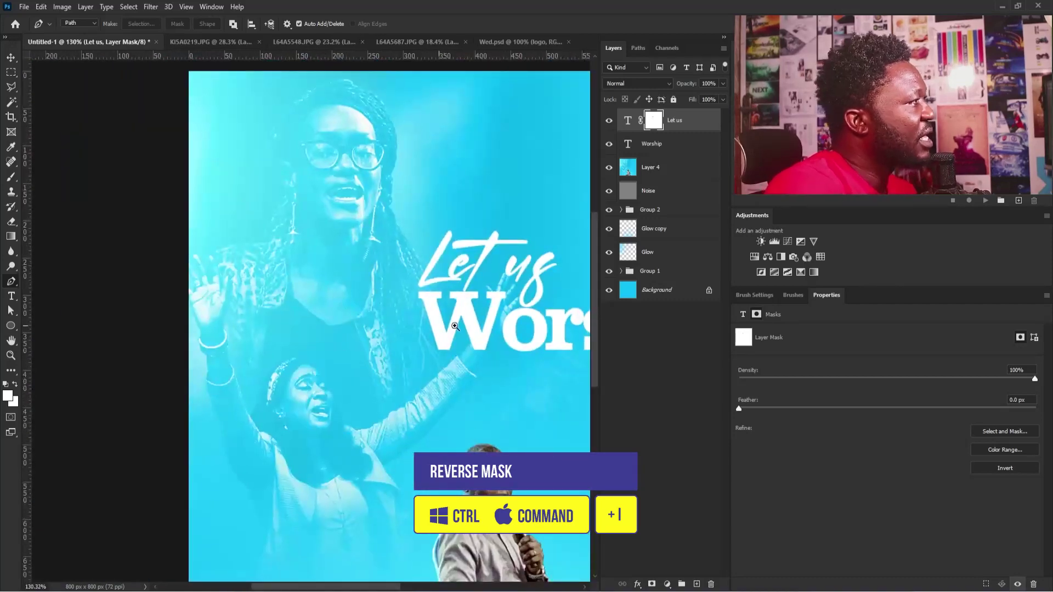
Add a new text layer reading "Midweek Service" in the empty area above the title.
{"action": "key", "text": "v"}
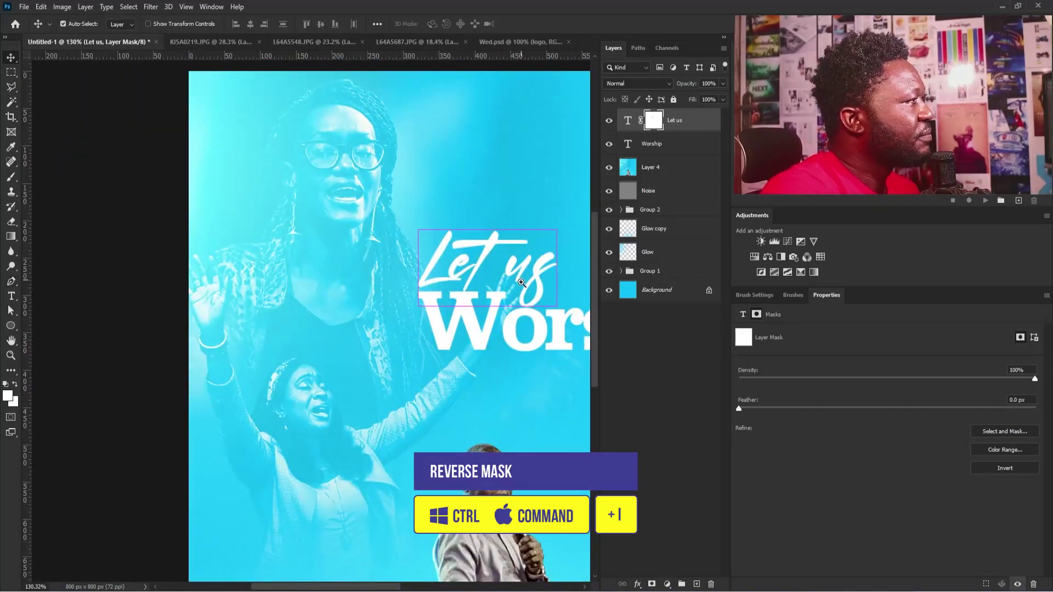
{"action": "left_click_drag", "start_coordinate": [521, 282], "coordinate": [434, 297]}
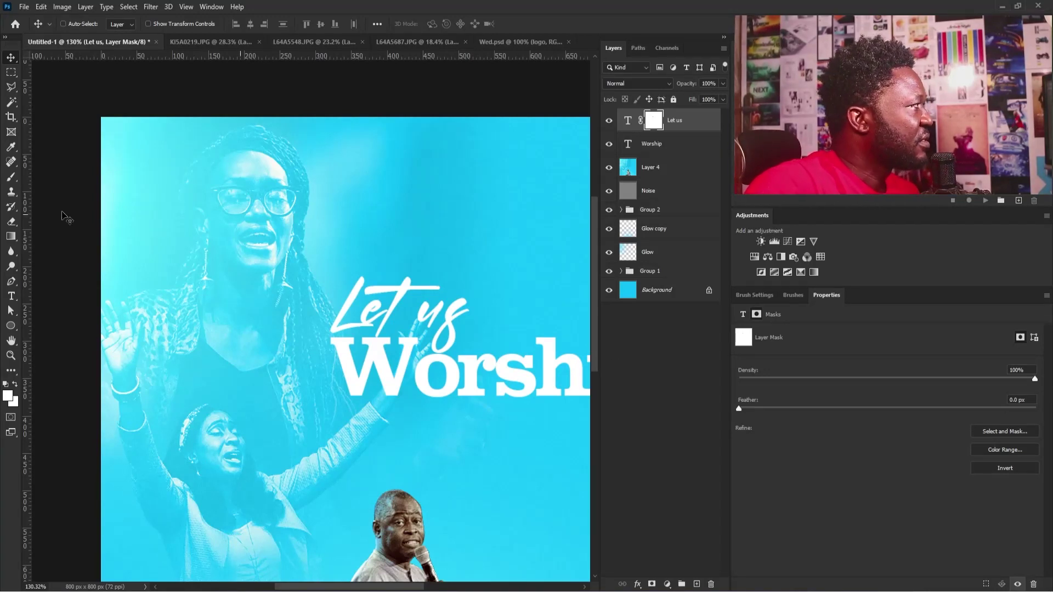
{"action": "left_click", "coordinate": [11, 296]}
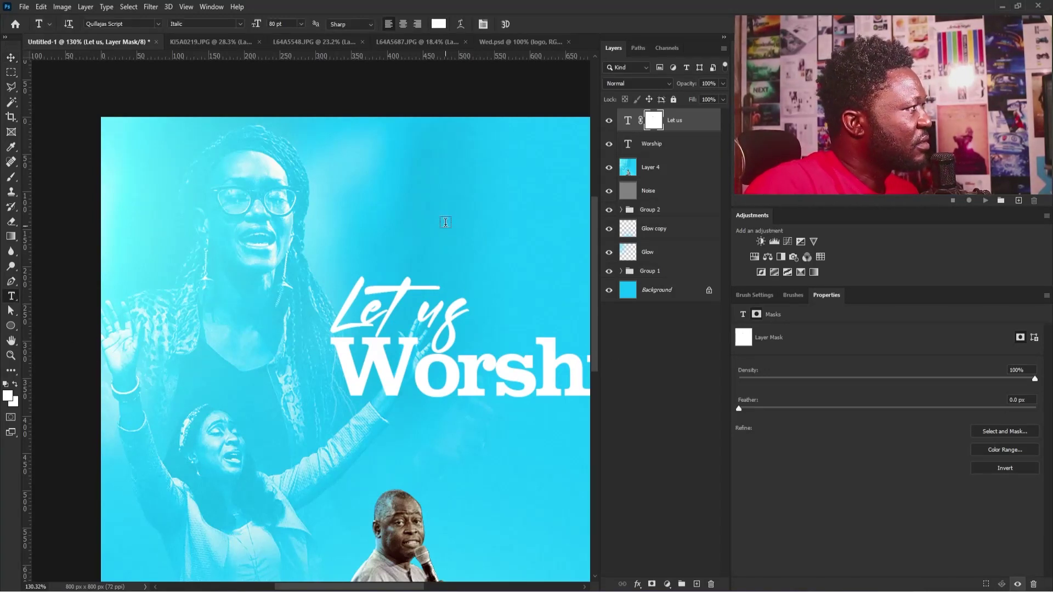
{"action": "left_click", "coordinate": [445, 221]}
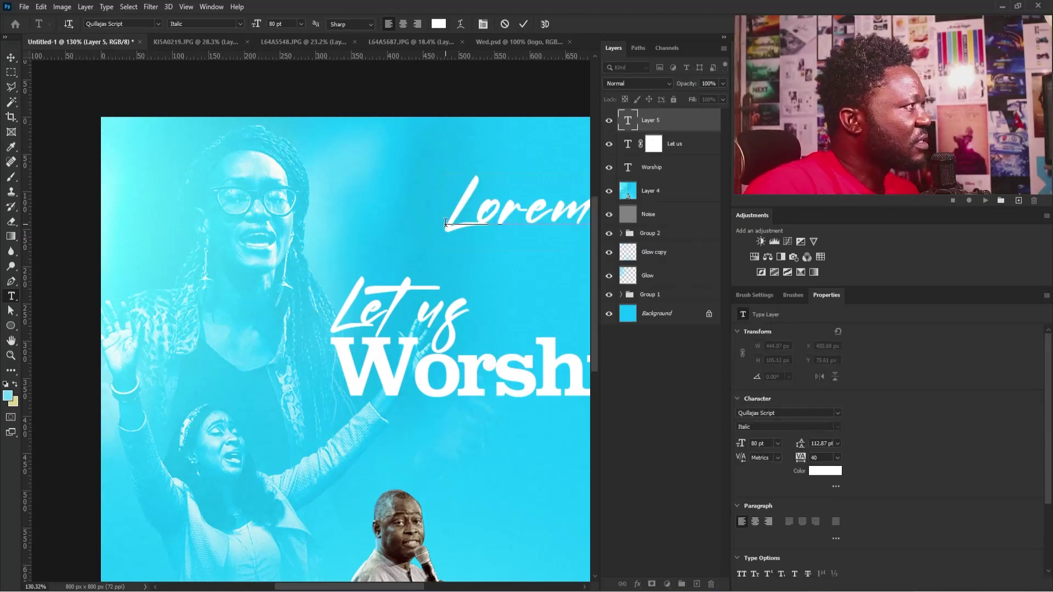
{"action": "type", "text": "Midwe"}
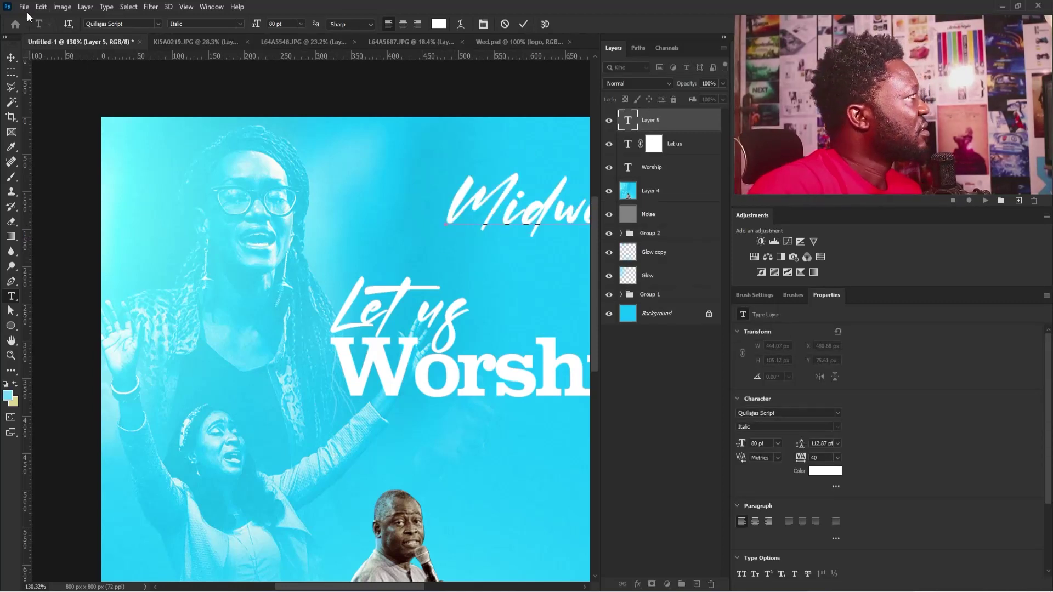
{"action": "left_click", "coordinate": [11, 62]}
Scale the "Midweek Service" text down to about 32 pt and place it directly beneath "Worship".
{"action": "left_click_drag", "start_coordinate": [525, 226], "coordinate": [283, 221]}
{"action": "key", "text": "ctrl+t"}
{"action": "left_click_drag", "start_coordinate": [203, 168], "coordinate": [328, 193]}
{"action": "key", "text": "Return"}
{"action": "left_click_drag", "start_coordinate": [445, 214], "coordinate": [464, 411]}
Restyle the subtitle as MIDWEEKSERVICE in AvantGarde Bk BT with SERVICE in Demi, scaled to about 24.77 pt beneath the end of "Worship".
{"action": "left_click", "coordinate": [798, 416]}
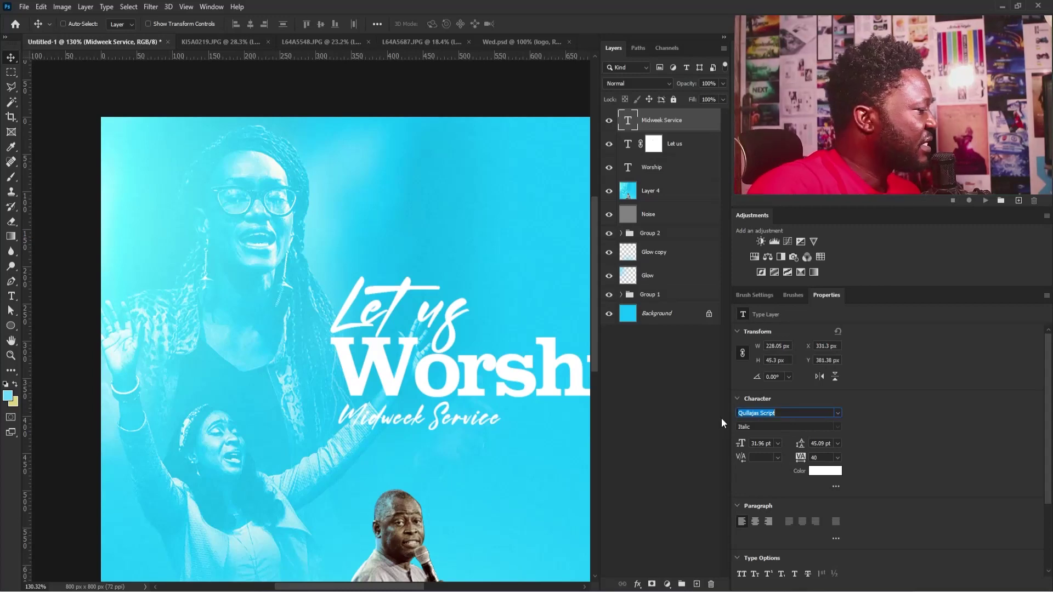
{"action": "type", "text": "ava"}
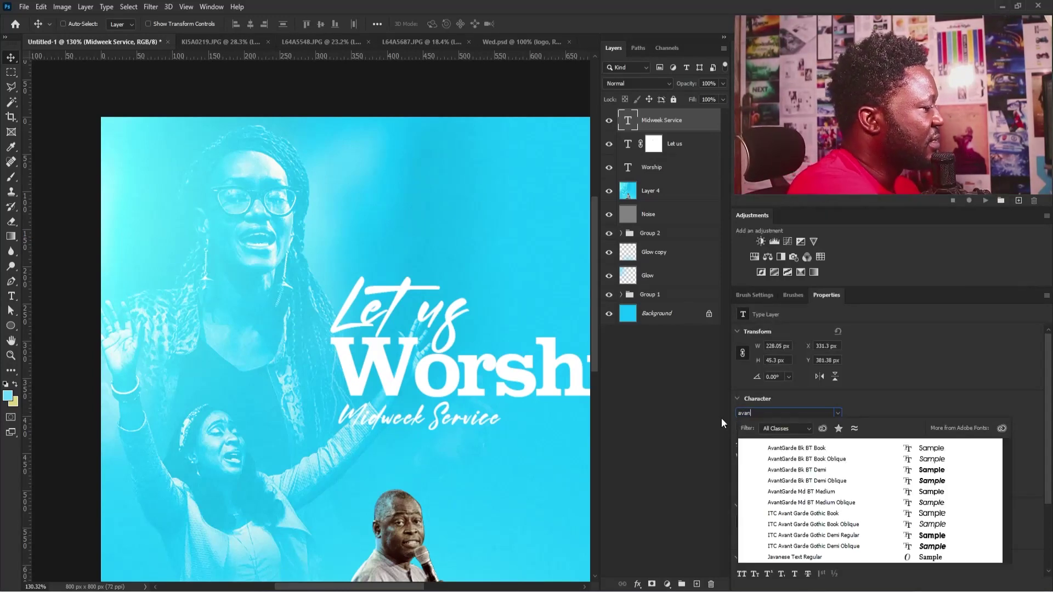
{"action": "left_click", "coordinate": [926, 448]}
{"action": "left_click_drag", "start_coordinate": [495, 318], "coordinate": [329, 292]}
{"action": "left_click_drag", "start_coordinate": [332, 397], "coordinate": [338, 374]}
{"action": "key", "text": "ctrl+t"}
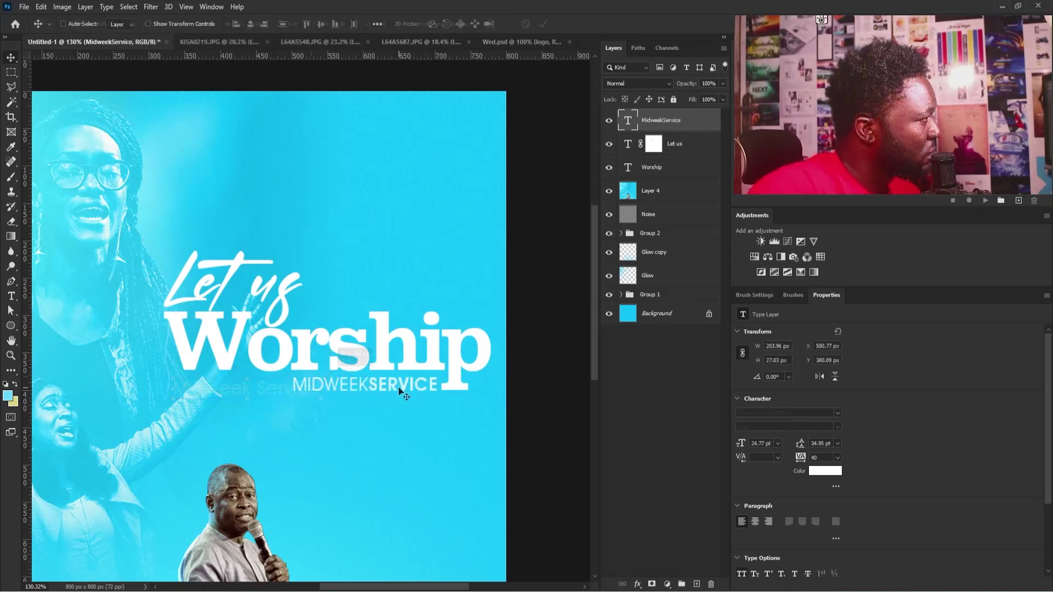
Color only the word SERVICE in the subtitle bright yellow, RGB 255, 252, 0.
{"action": "double_click", "coordinate": [390, 389]}
{"action": "left_click_drag", "start_coordinate": [369, 385], "coordinate": [438, 385]}
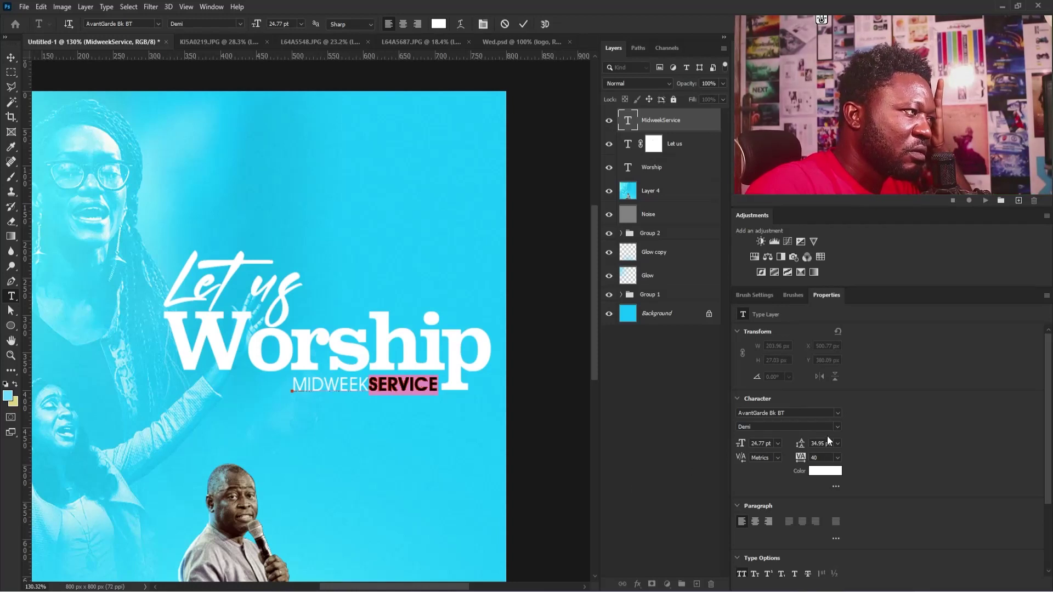
{"action": "left_click", "coordinate": [825, 470]}
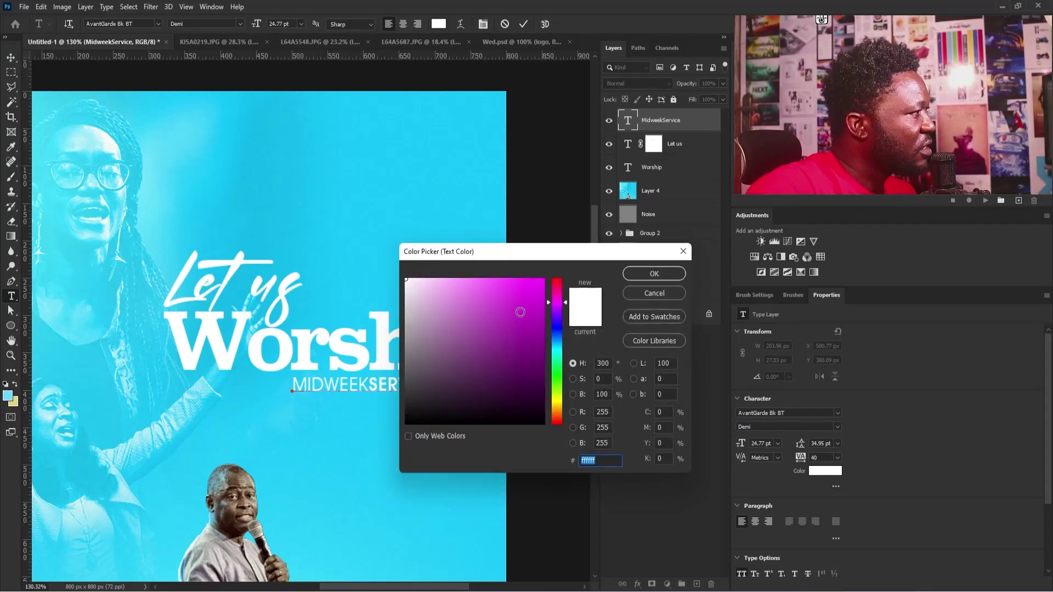
{"action": "left_click_drag", "start_coordinate": [558, 403], "coordinate": [555, 405]}
{"action": "left_click", "coordinate": [543, 279]}
{"action": "left_click_drag", "start_coordinate": [587, 256], "coordinate": [683, 250]}
{"action": "left_click_drag", "start_coordinate": [660, 408], "coordinate": [654, 396]}
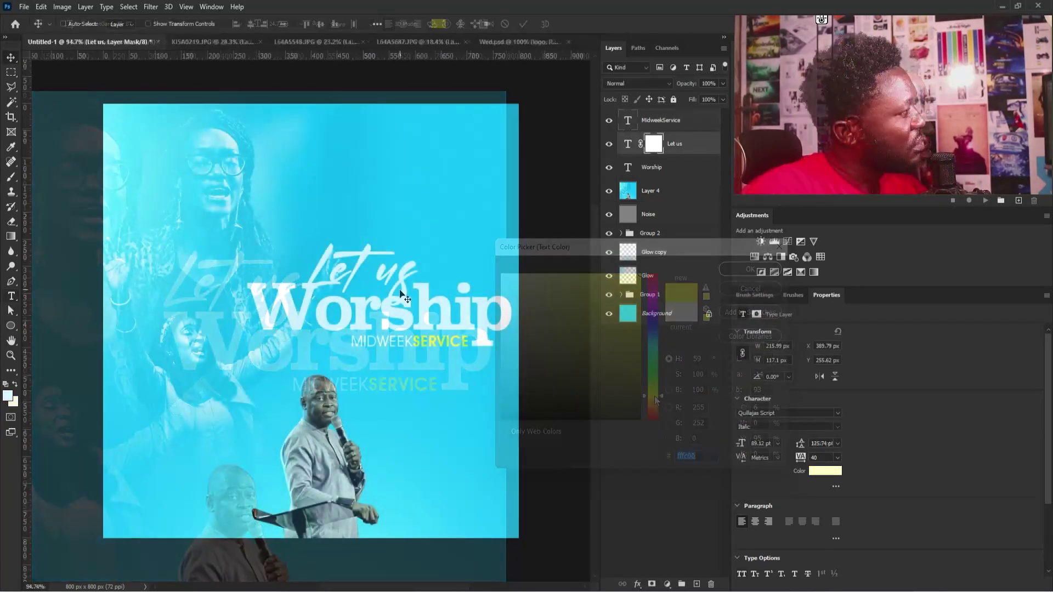
Load the "Let us" outline as a selection, expand it by a few pixels, and mask that area out of the "Worship" layer.
{"action": "left_click", "coordinate": [628, 145], "text": "ctrl"}
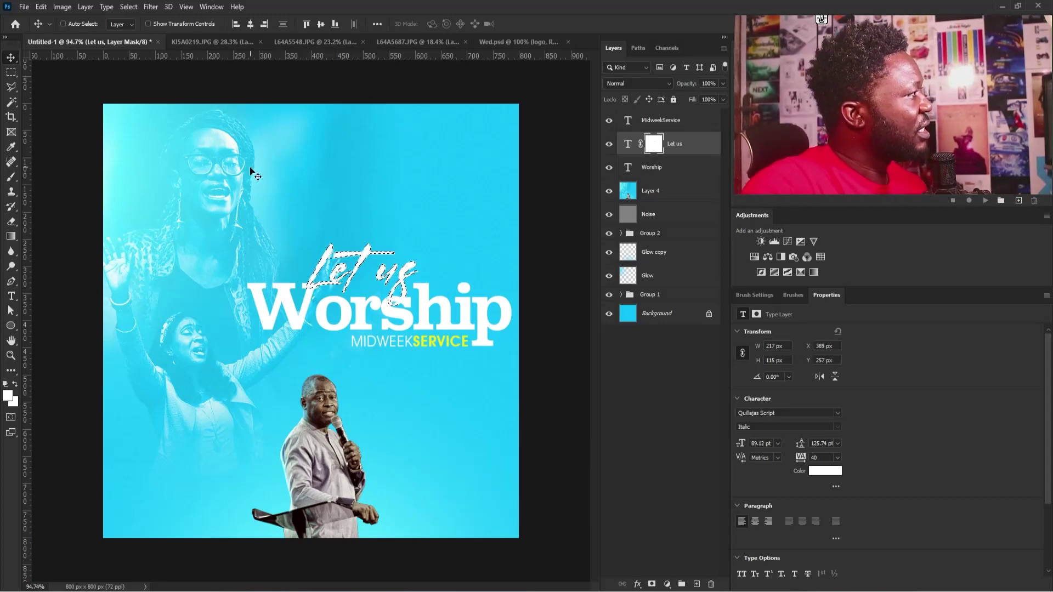
{"action": "left_click", "coordinate": [147, 8]}
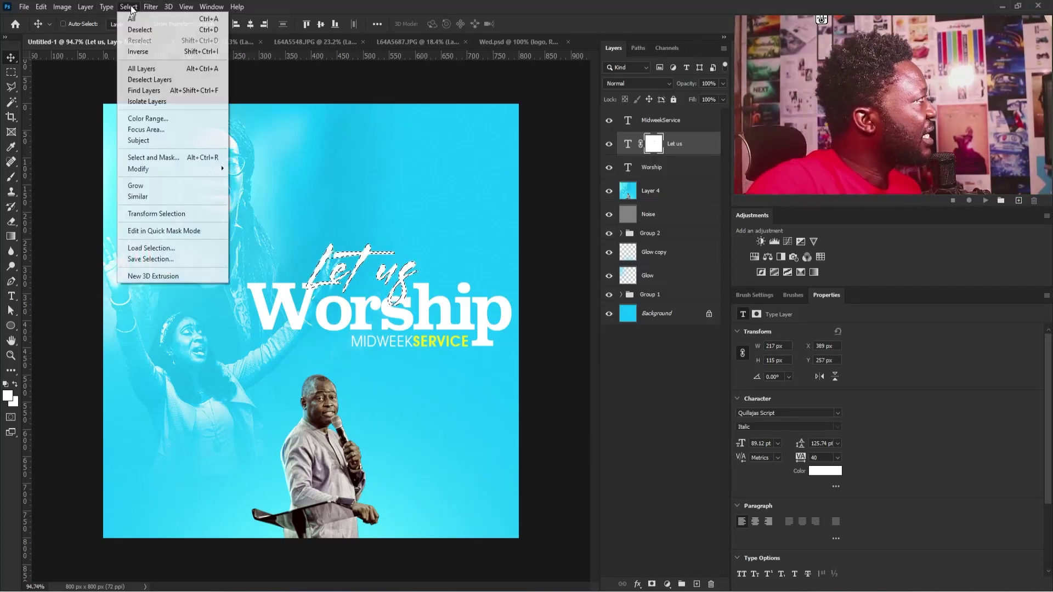
{"action": "mouse_move", "coordinate": [183, 174]}
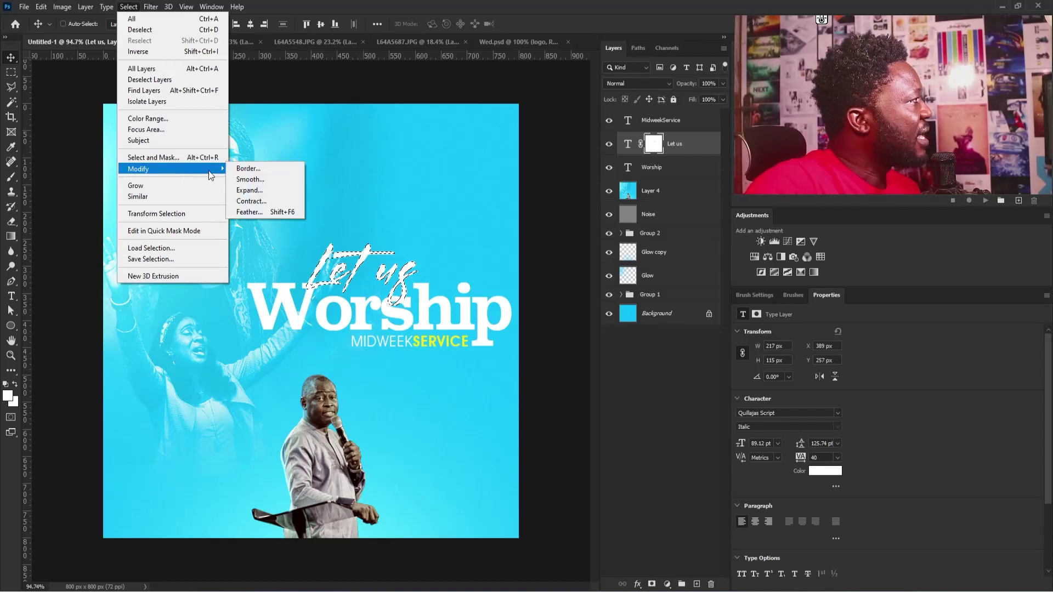
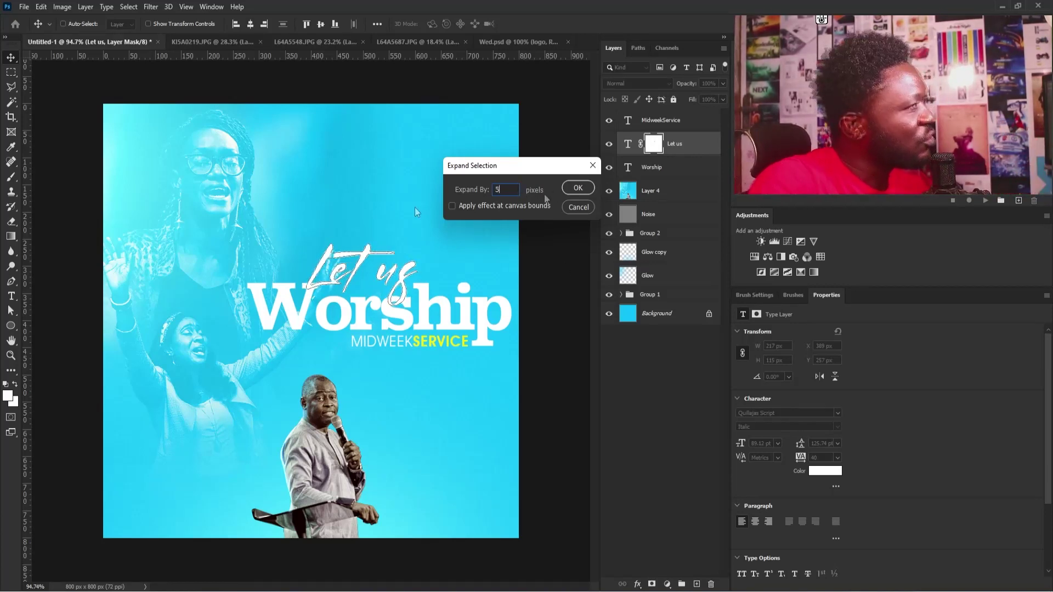
{"action": "left_click", "coordinate": [566, 189]}
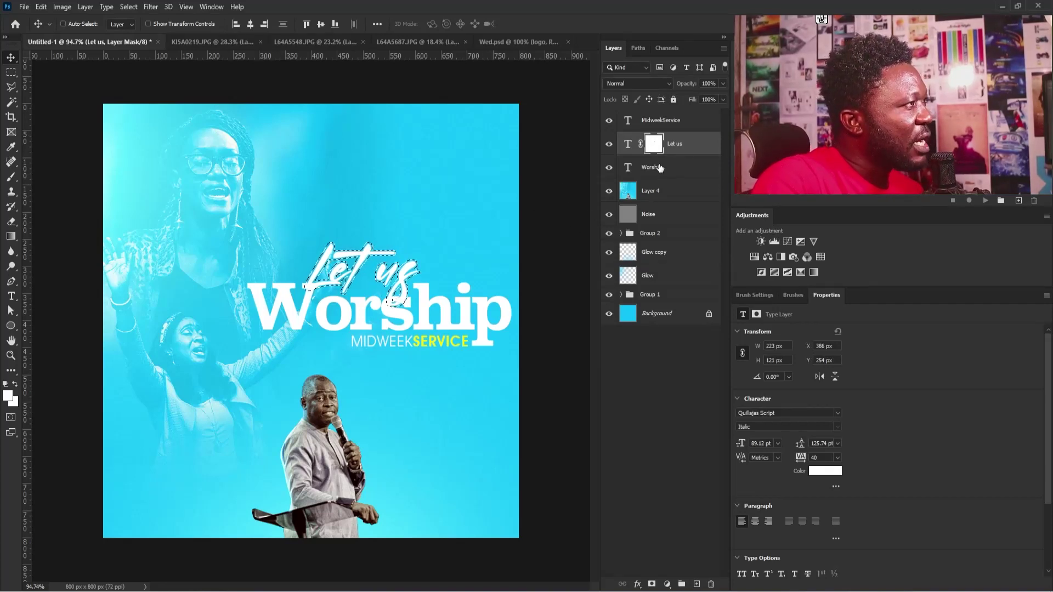
{"action": "left_click", "coordinate": [658, 174]}
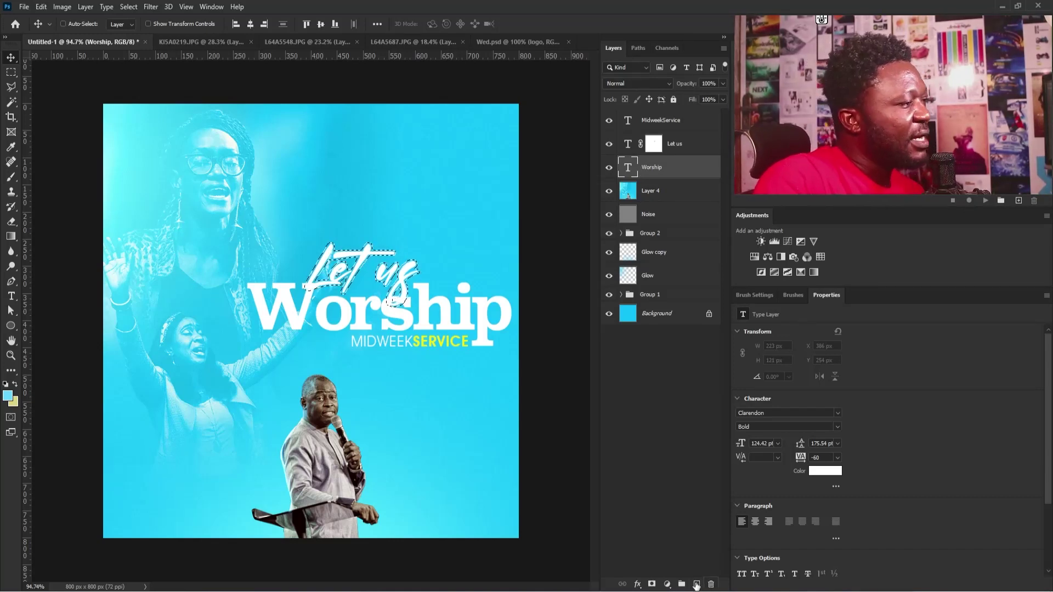
{"action": "left_click", "coordinate": [652, 585]}
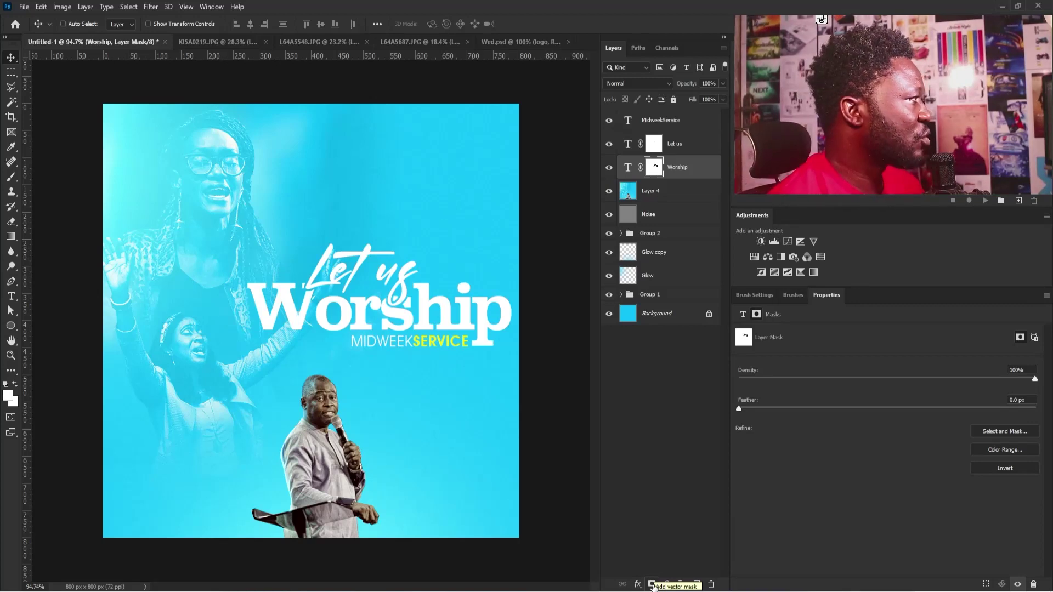
Change the font of the whole MIDWEEKSERVICE subtitle to Montserrat Bold.
{"action": "right_click", "coordinate": [406, 337]}
{"action": "left_click", "coordinate": [431, 341]}
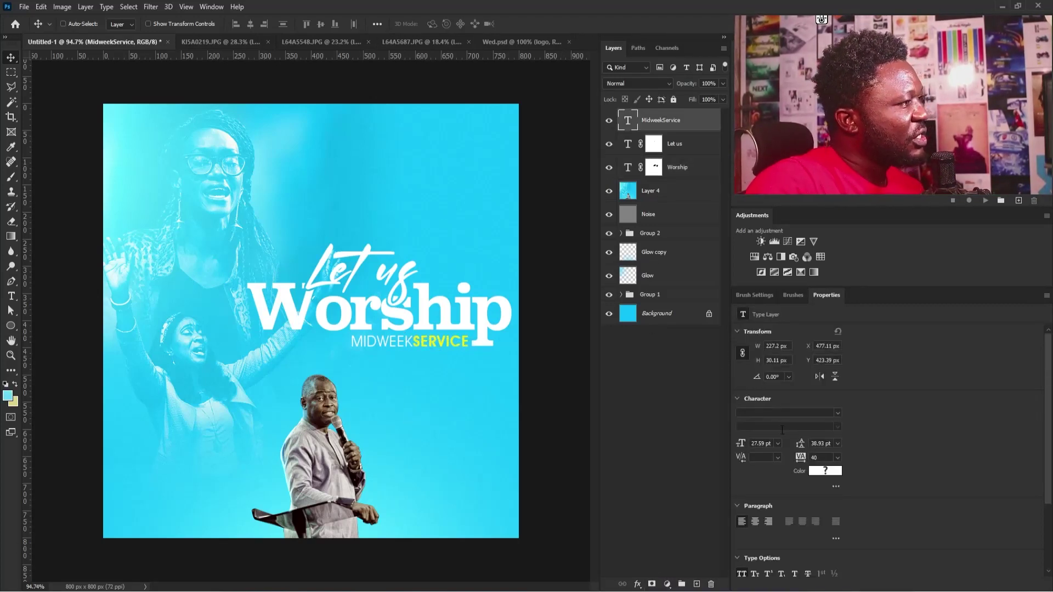
{"action": "type", "text": "mont"}
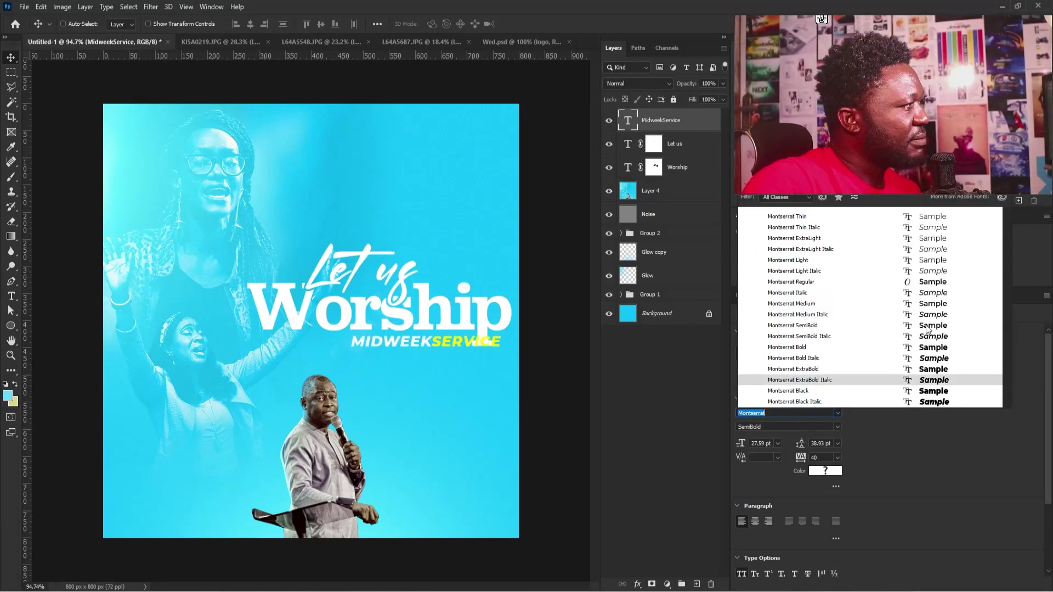
{"action": "left_click", "coordinate": [941, 352]}
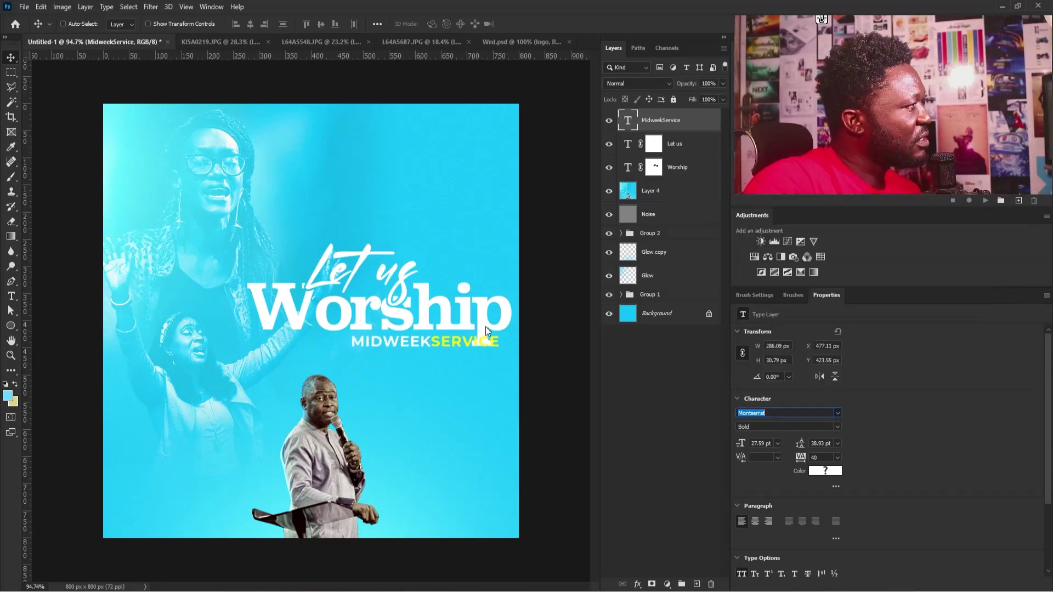
Shift the MIDWEEKSERVICE subtitle left beneath "Worship" and set it to Montserrat Medium, with only the word SERVICE in ExtraBold.
{"action": "left_click_drag", "start_coordinate": [415, 340], "coordinate": [443, 337]}
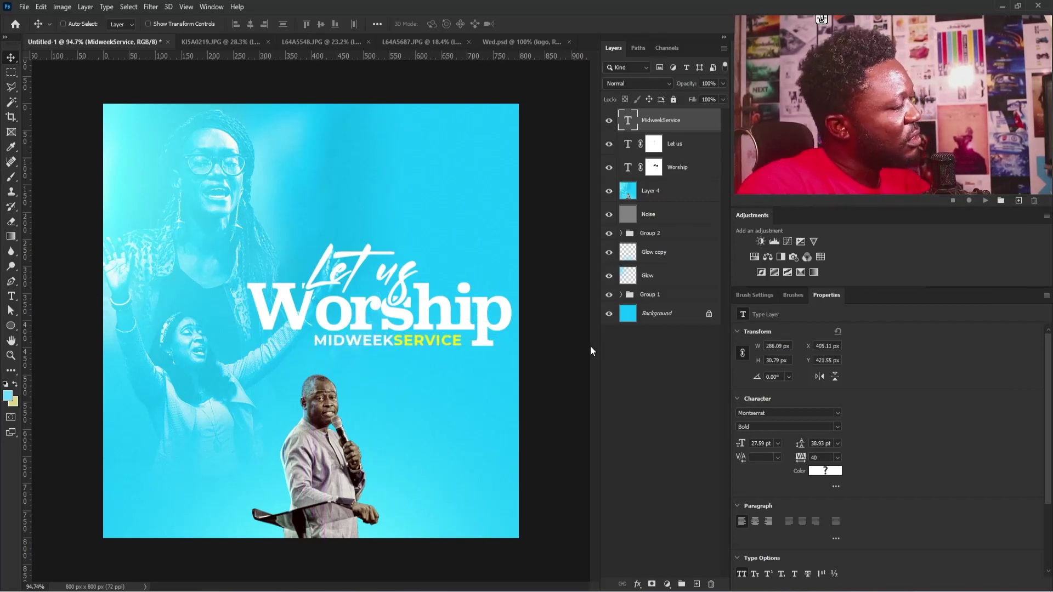
{"action": "left_click", "coordinate": [835, 426]}
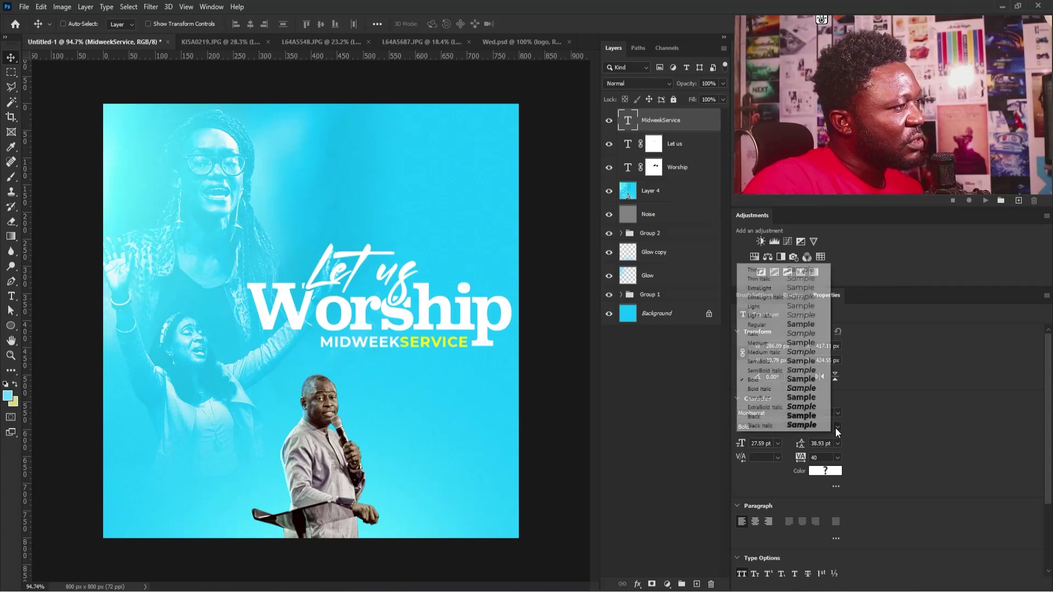
{"action": "left_click", "coordinate": [801, 343]}
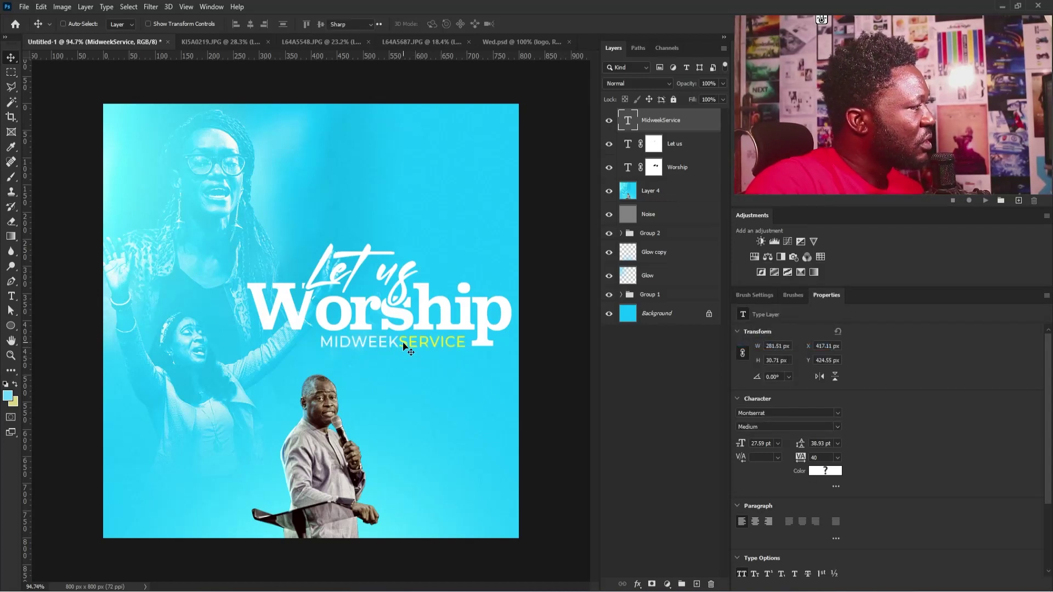
{"action": "double_click", "coordinate": [403, 346]}
{"action": "left_click_drag", "start_coordinate": [398, 341], "coordinate": [595, 362]}
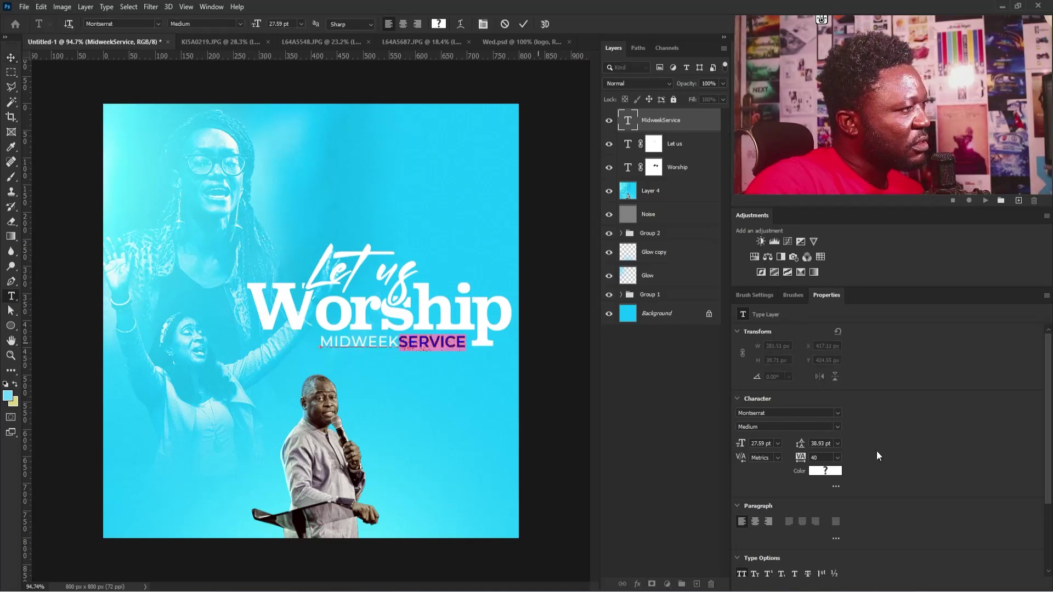
{"action": "left_click", "coordinate": [836, 426]}
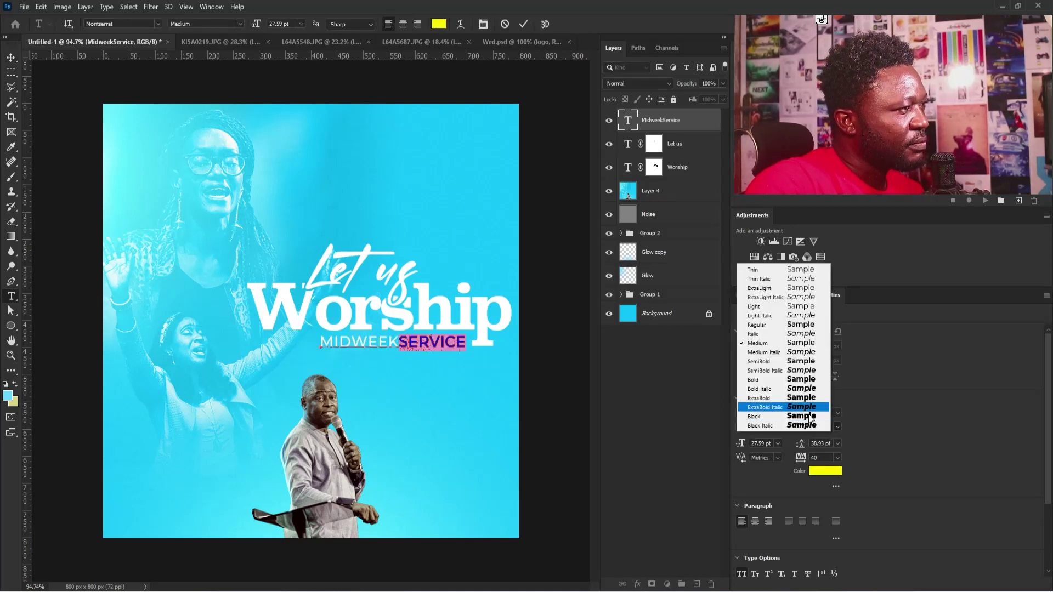
{"action": "left_click", "coordinate": [809, 397]}
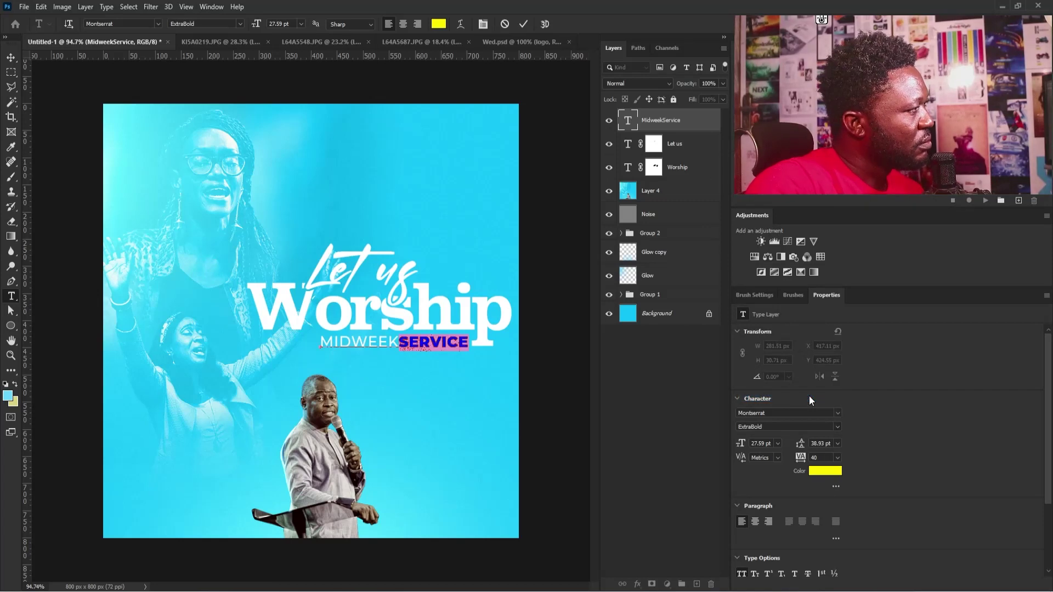
{"action": "left_click", "coordinate": [11, 59]}
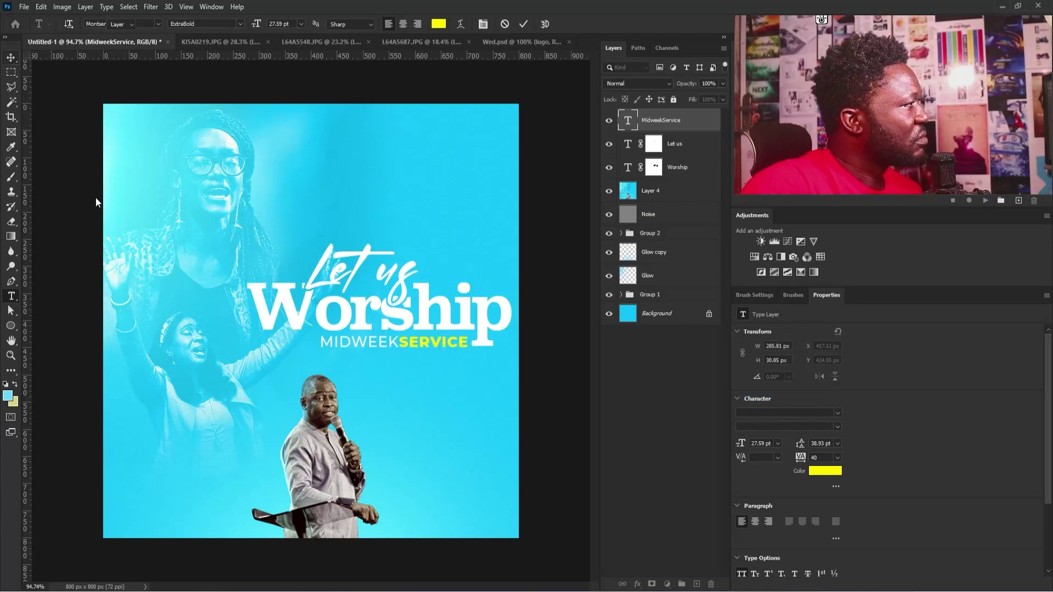
Scale the MIDWEEKSERVICE subtitle down to about 22.75 pt and widen its letter spacing.
{"action": "key", "text": "ctrl+t"}
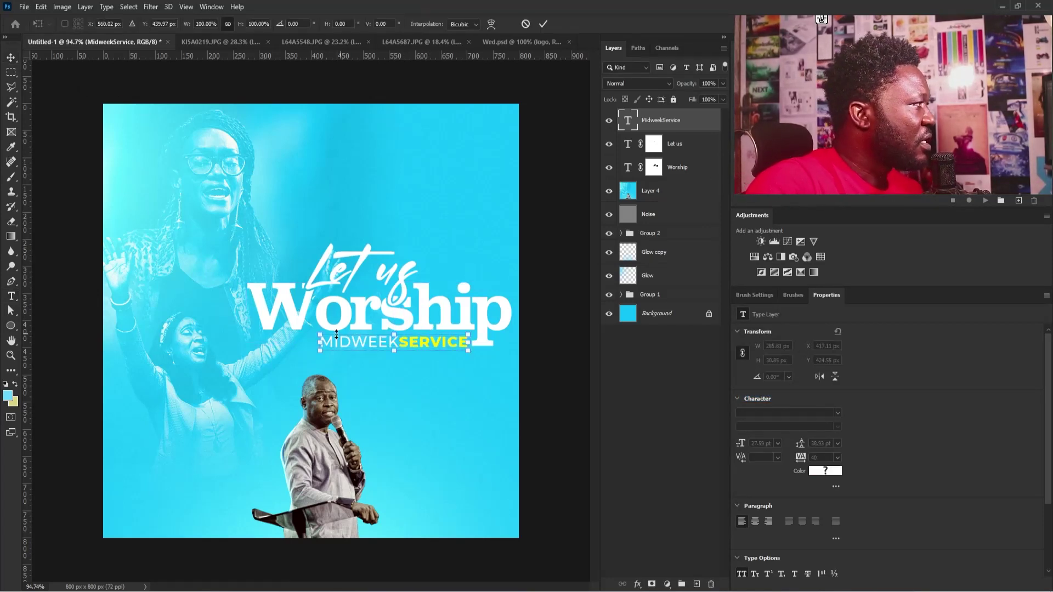
{"action": "left_click_drag", "start_coordinate": [320, 335], "coordinate": [346, 337]}
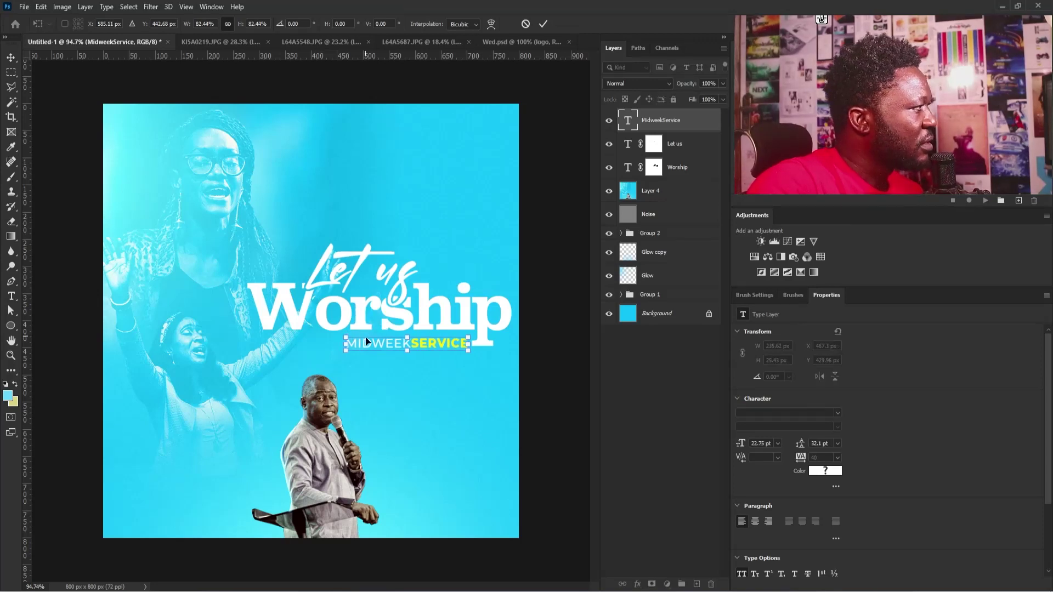
{"action": "key", "text": "Return"}
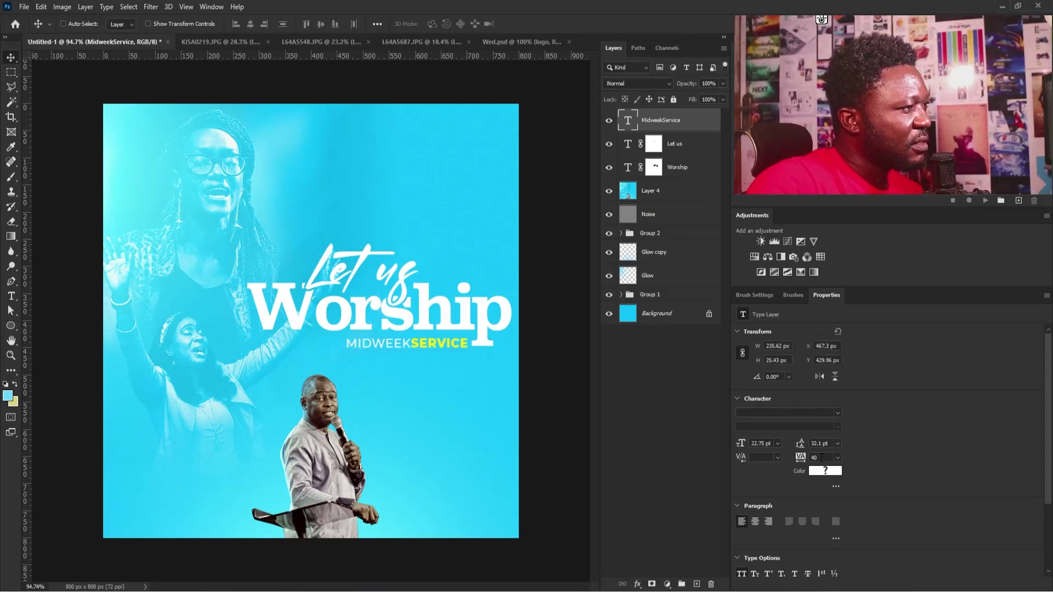
{"action": "left_click_drag", "start_coordinate": [822, 457], "coordinate": [737, 449]}
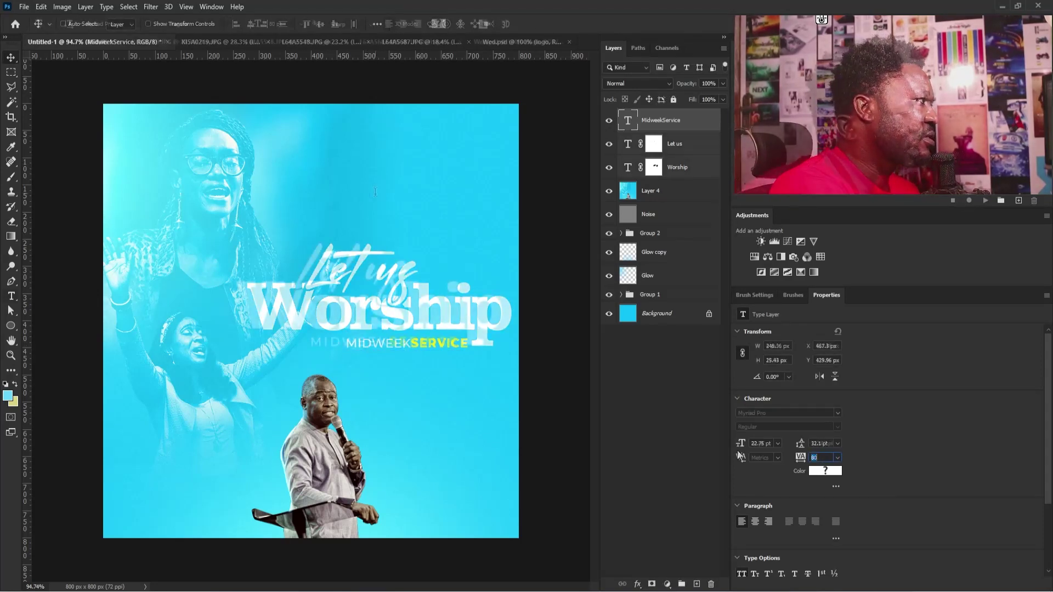
Paste the date "April 05, 2022" as a new text layer above the title and set its font to Montserrat.
{"action": "left_click", "coordinate": [375, 194]}
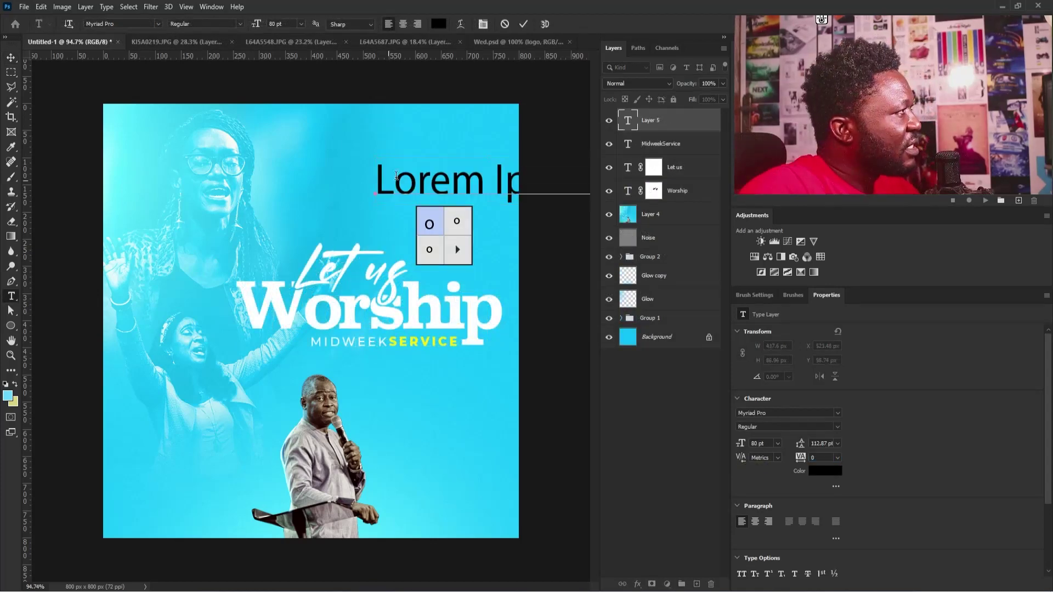
{"action": "key", "text": "ctrl+v"}
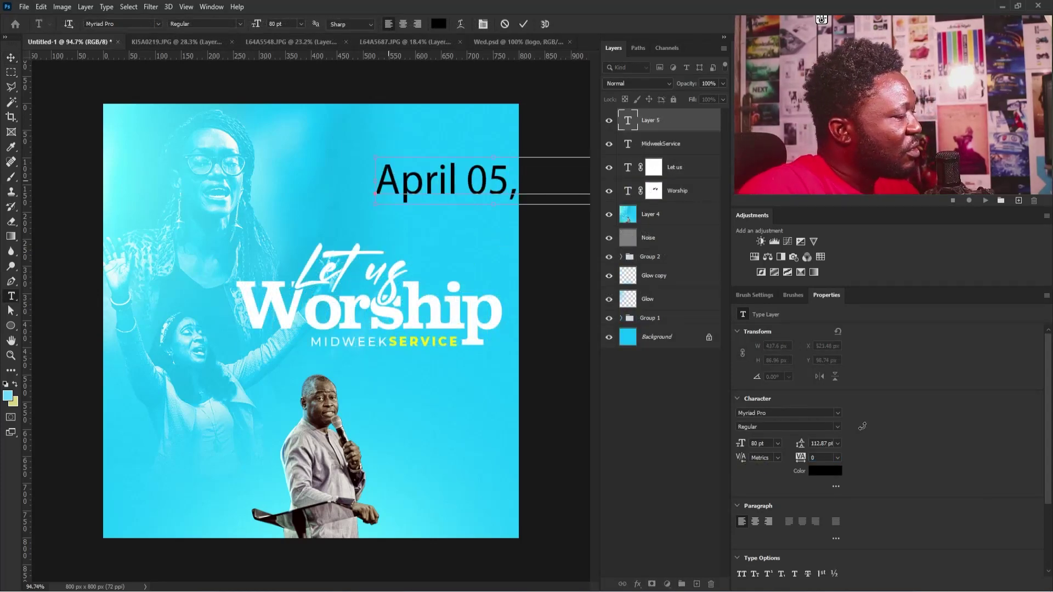
{"action": "key", "text": "ctrl+a"}
{"action": "left_click", "coordinate": [837, 415]}
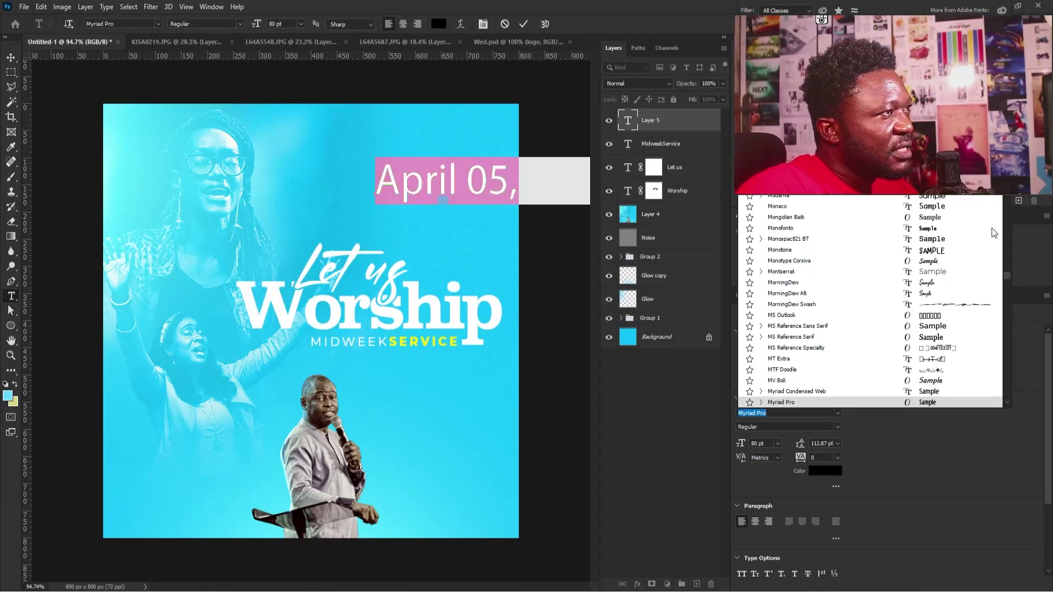
{"action": "left_click_drag", "start_coordinate": [1007, 276], "coordinate": [1013, 16]}
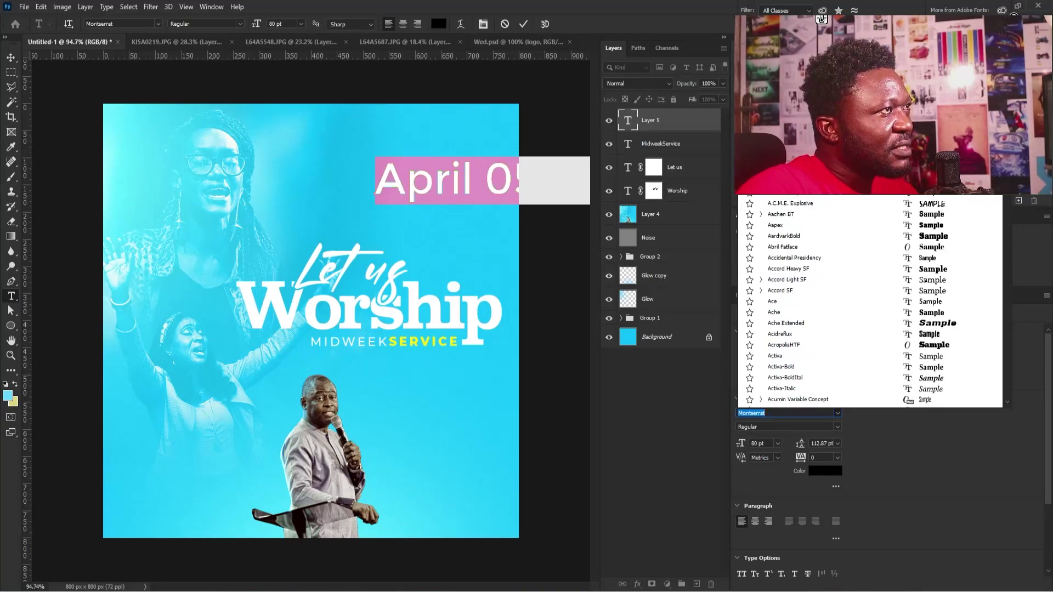
{"action": "key", "text": "Escape"}
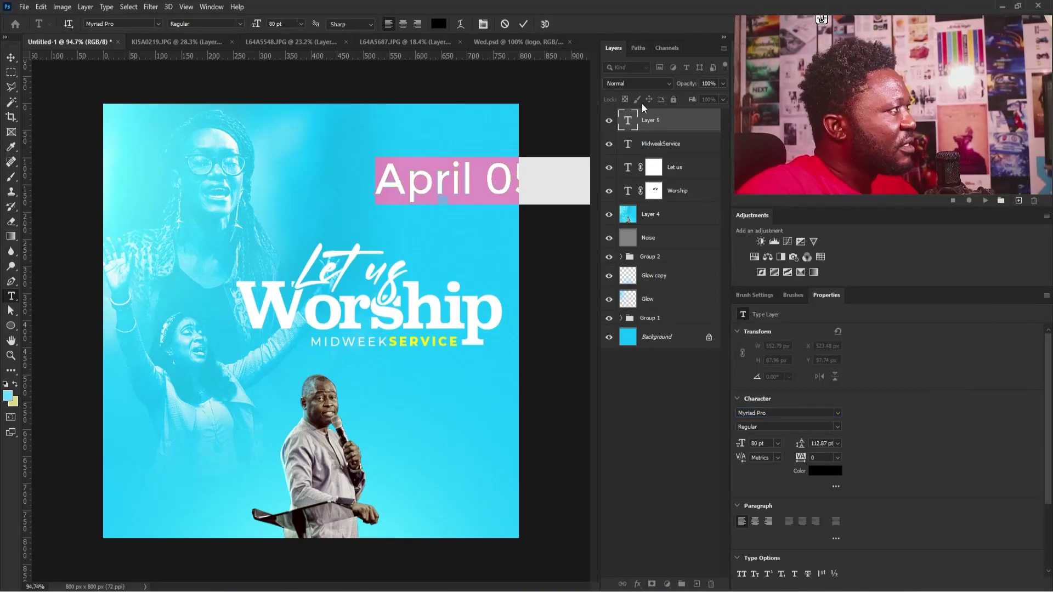
Color the date text white, ffffff.
{"action": "left_click", "coordinate": [823, 471]}
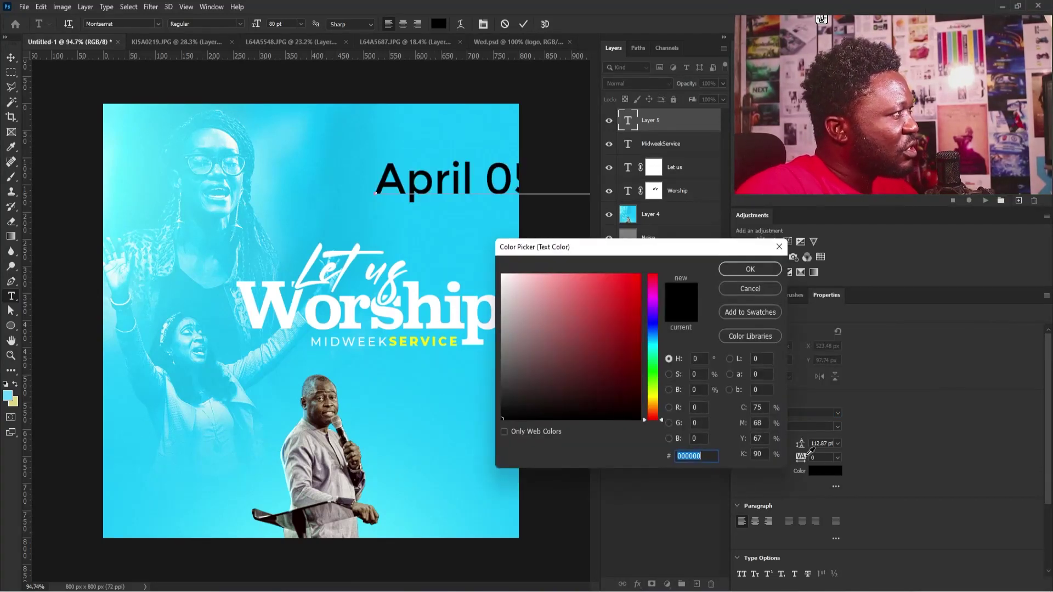
{"action": "type", "text": "ffffff"}
{"action": "left_click", "coordinate": [739, 272]}
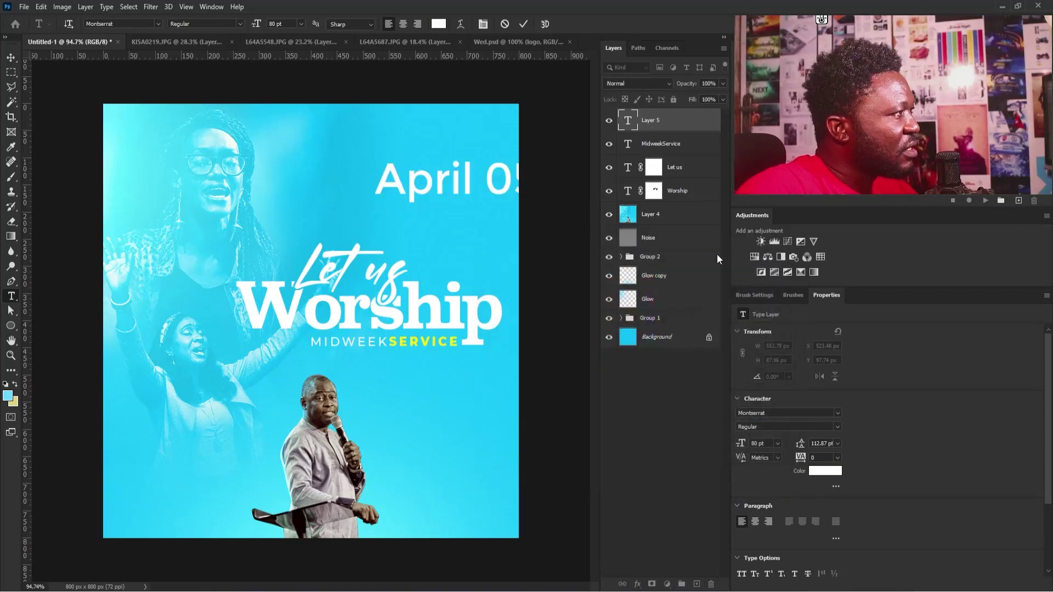
{"action": "left_click", "coordinate": [12, 57]}
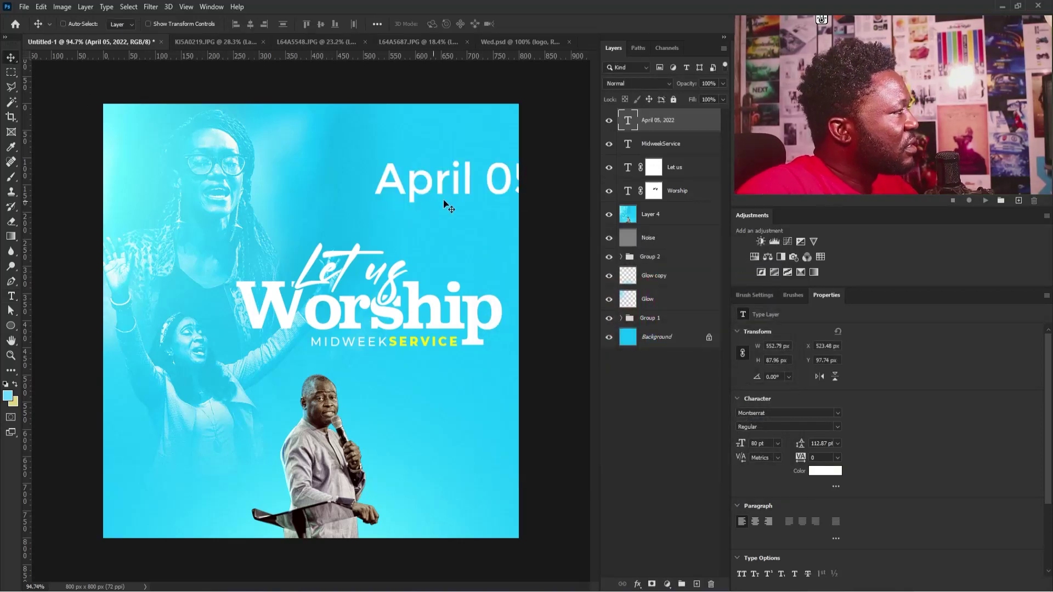
Move the date fully onto the canvas and rewrite it in numeric form as 05.04.2022.
{"action": "left_click_drag", "start_coordinate": [443, 199], "coordinate": [215, 174]}
{"action": "double_click", "coordinate": [319, 178]}
{"action": "left_click", "coordinate": [362, 171]}
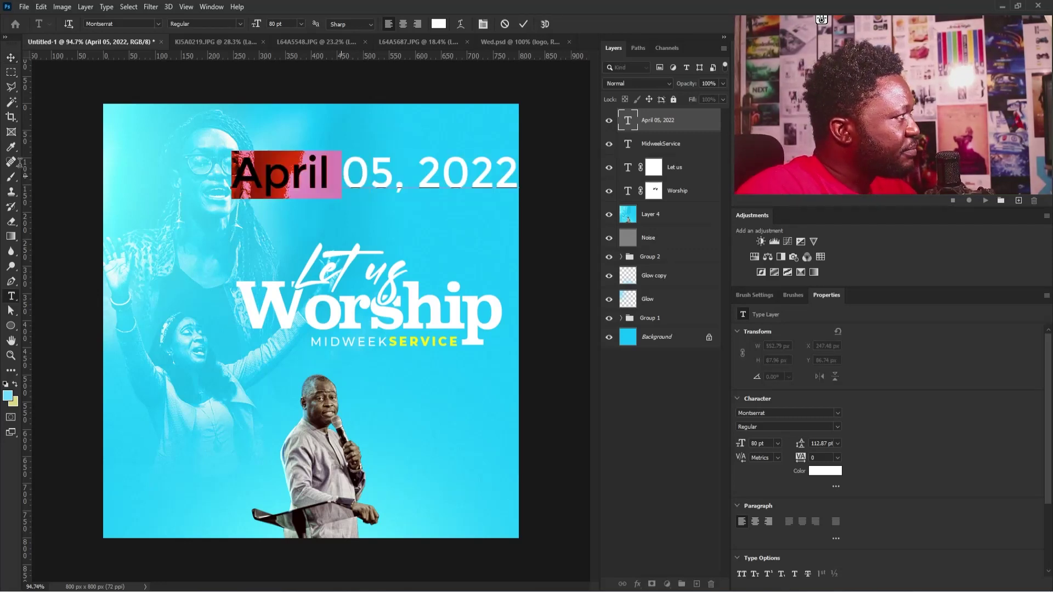
{"action": "key", "text": "BackSpace"}
{"action": "left_click_drag", "start_coordinate": [283, 177], "coordinate": [291, 183]}
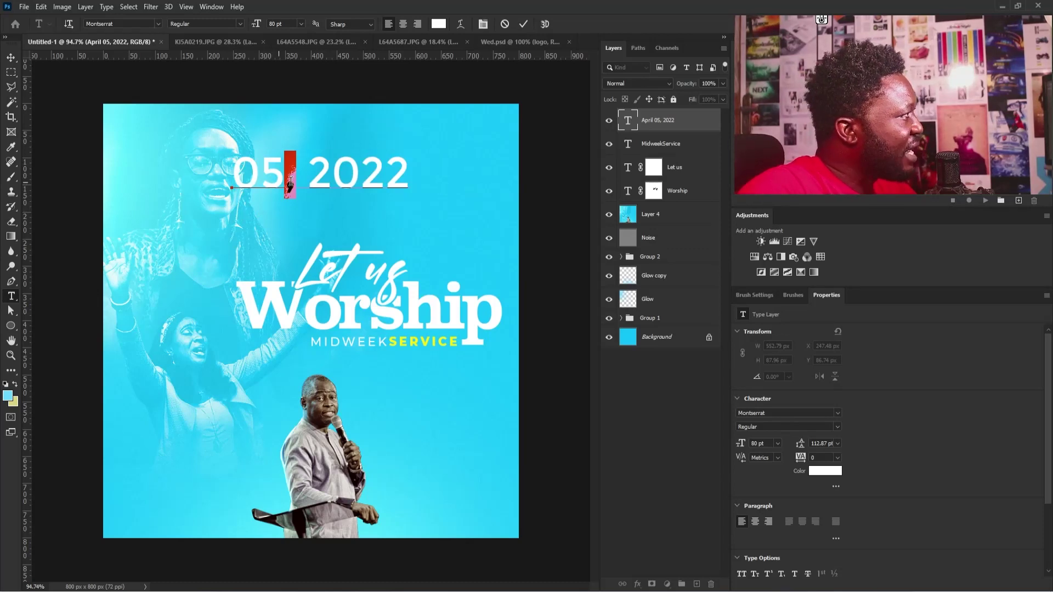
{"action": "key", "text": "BackSpace"}
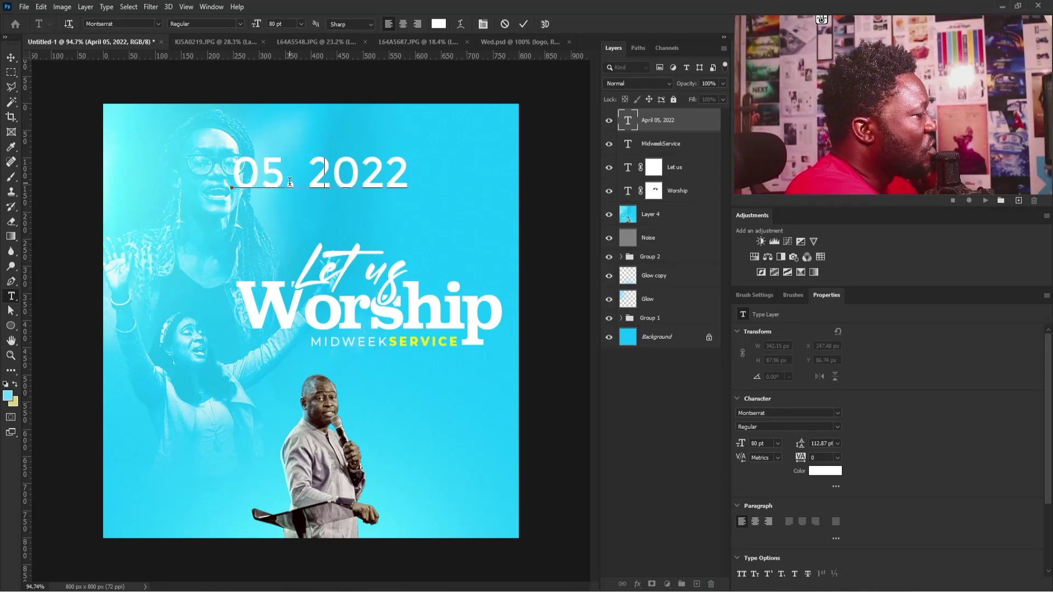
{"action": "type", "text": "04"}
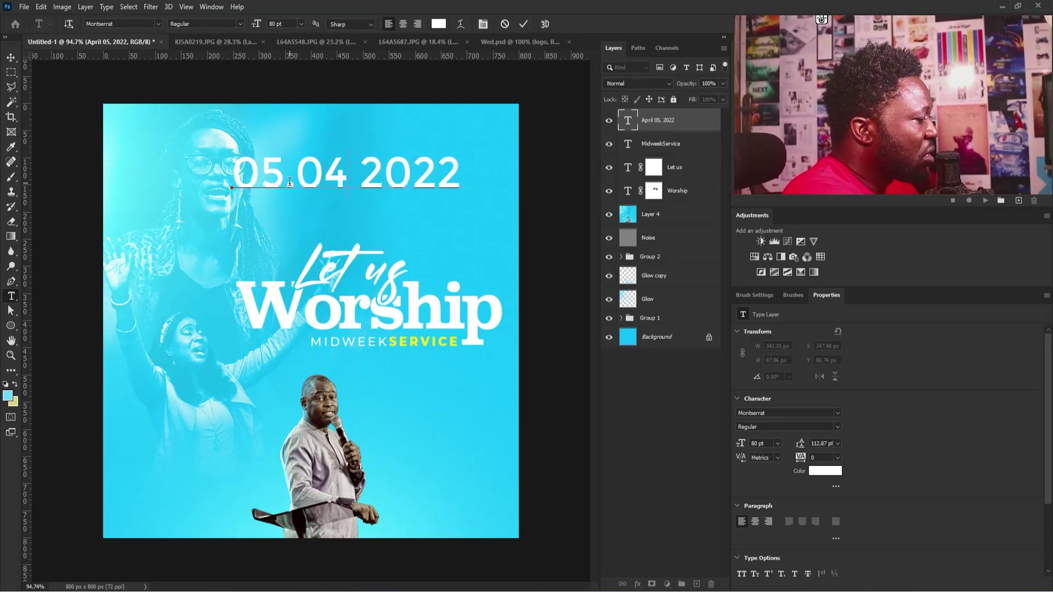
{"action": "type", "text": "."}
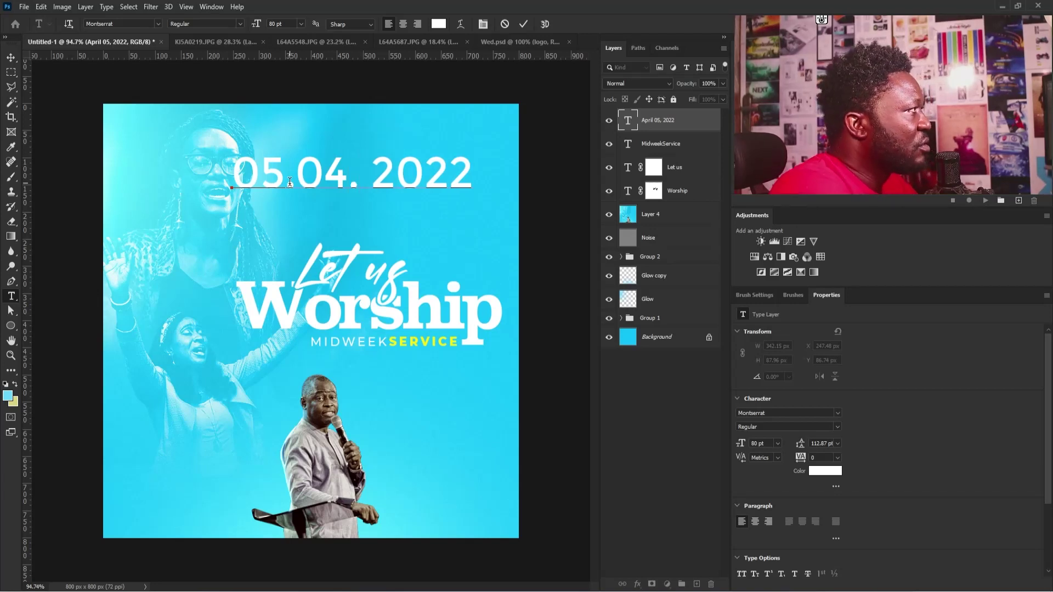
{"action": "key", "text": "Delete"}
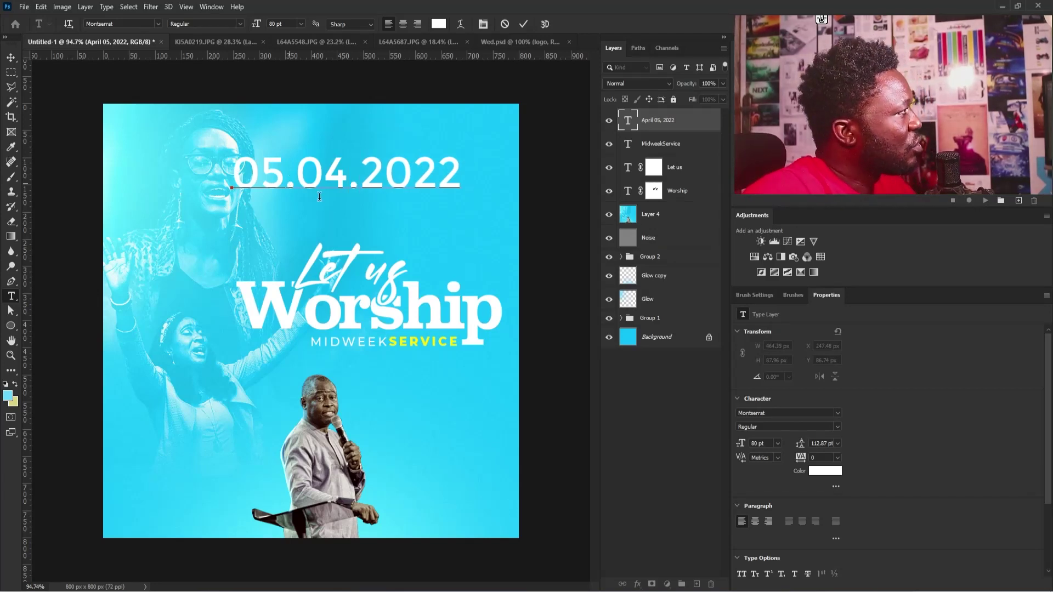
{"action": "left_click", "coordinate": [11, 57]}
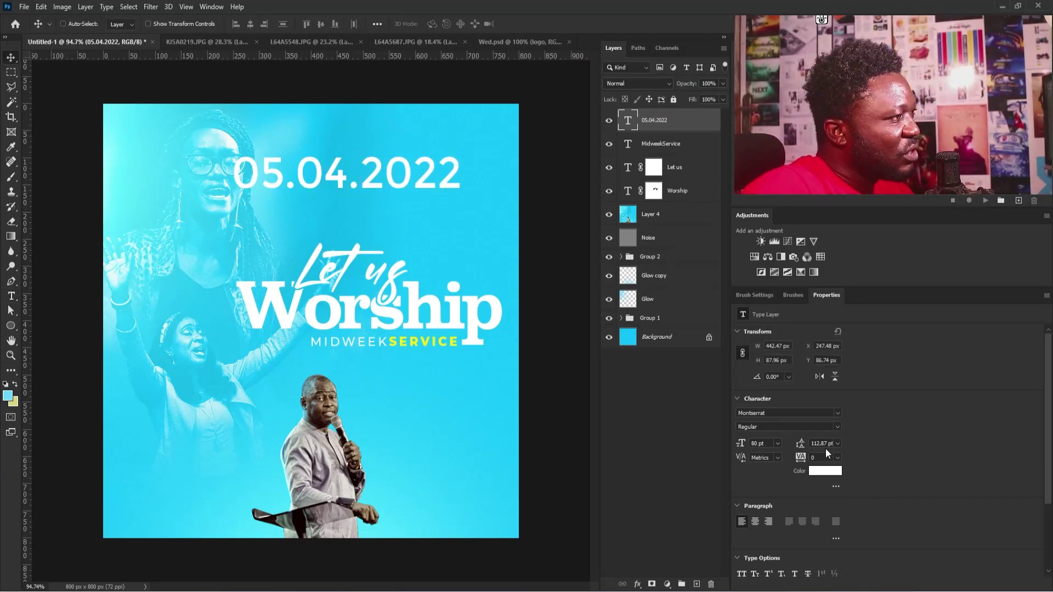
Make the 05.04.2022 date Bold, scale it to about 34.66 pt, and align it with the end of "Worship" near the flyer's upper right.
{"action": "left_click", "coordinate": [837, 430]}
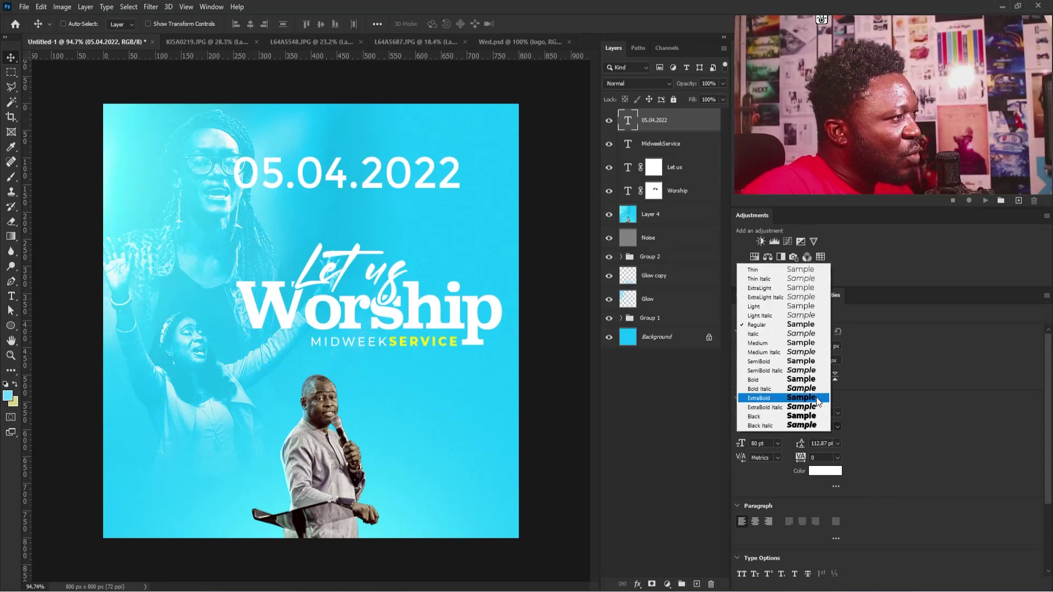
{"action": "left_click", "coordinate": [810, 379]}
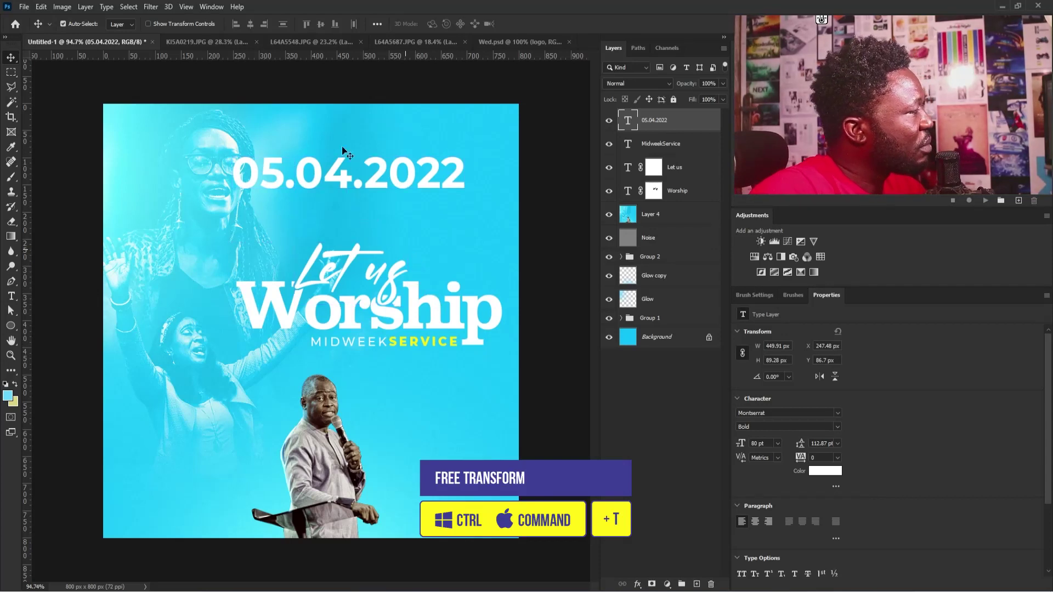
{"action": "key", "text": "ctrl+t"}
{"action": "left_click_drag", "start_coordinate": [233, 149], "coordinate": [339, 173]}
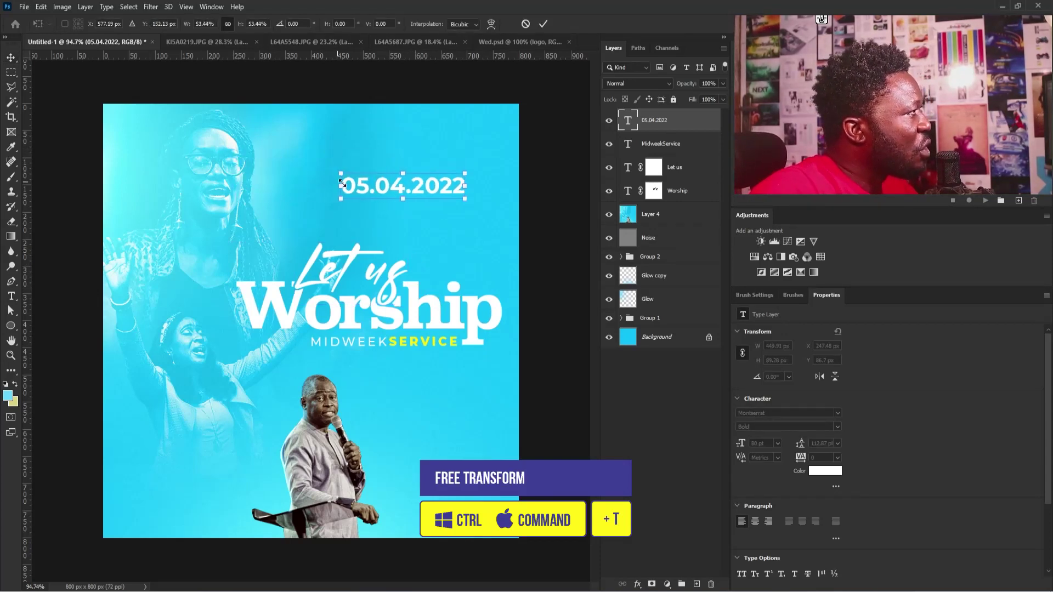
{"action": "left_click_drag", "start_coordinate": [423, 188], "coordinate": [458, 160]}
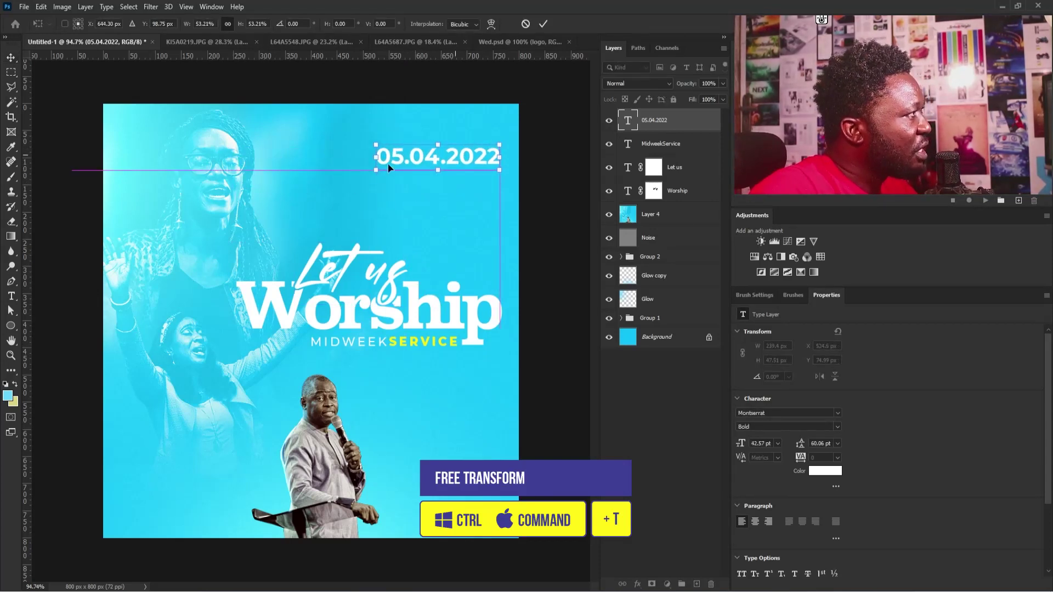
{"action": "left_click_drag", "start_coordinate": [375, 171], "coordinate": [398, 165]}
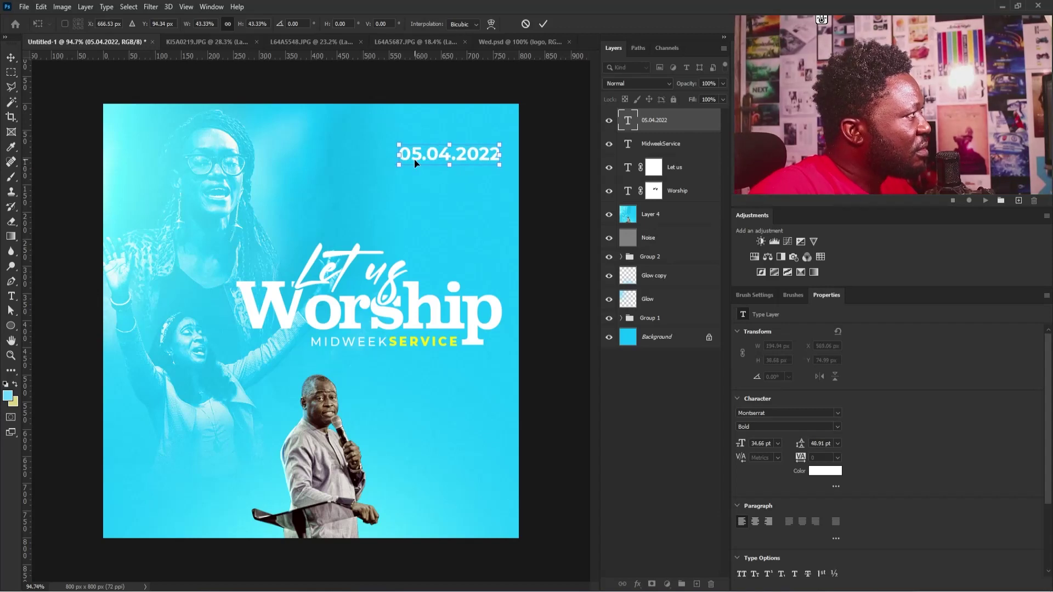
{"action": "key", "text": "Return"}
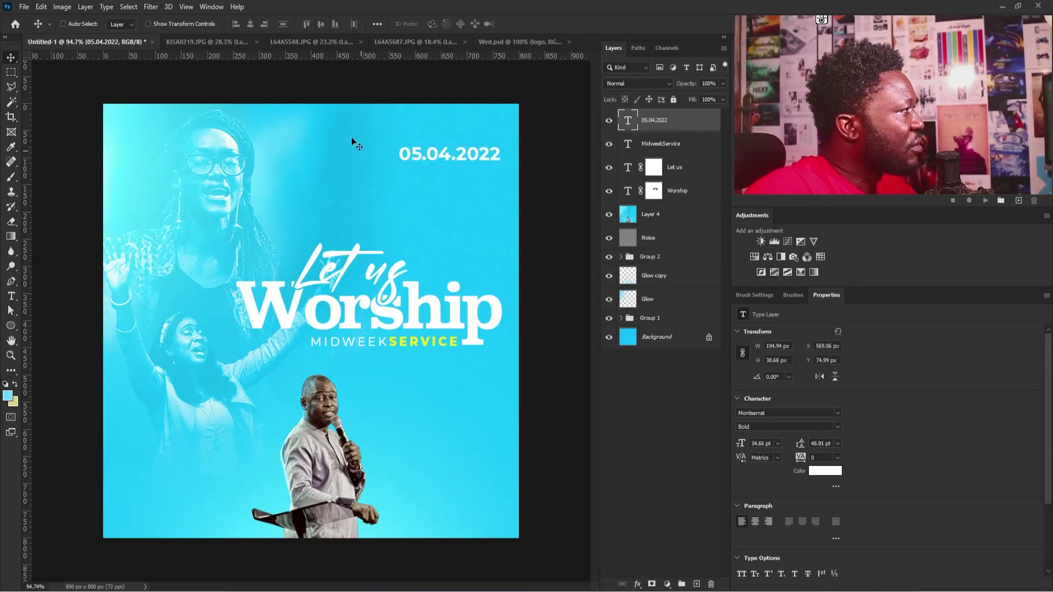
Paste the venue address as a new text layer below the date and set it to 10 pt Montserrat Medium.
{"action": "left_click", "coordinate": [11, 296]}
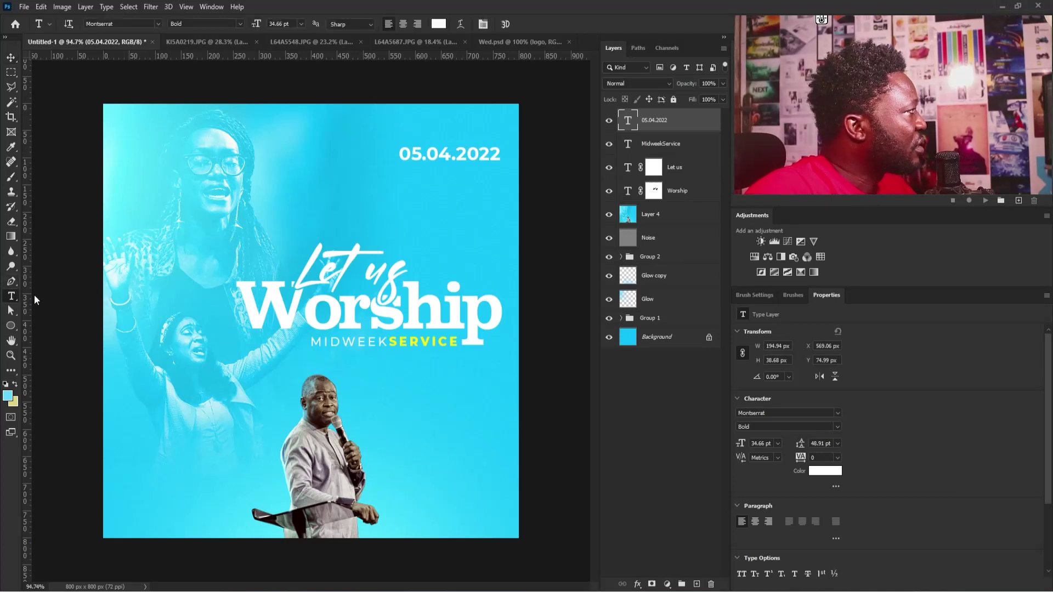
{"action": "left_click", "coordinate": [339, 198]}
{"action": "key", "text": "ctrl+v"}
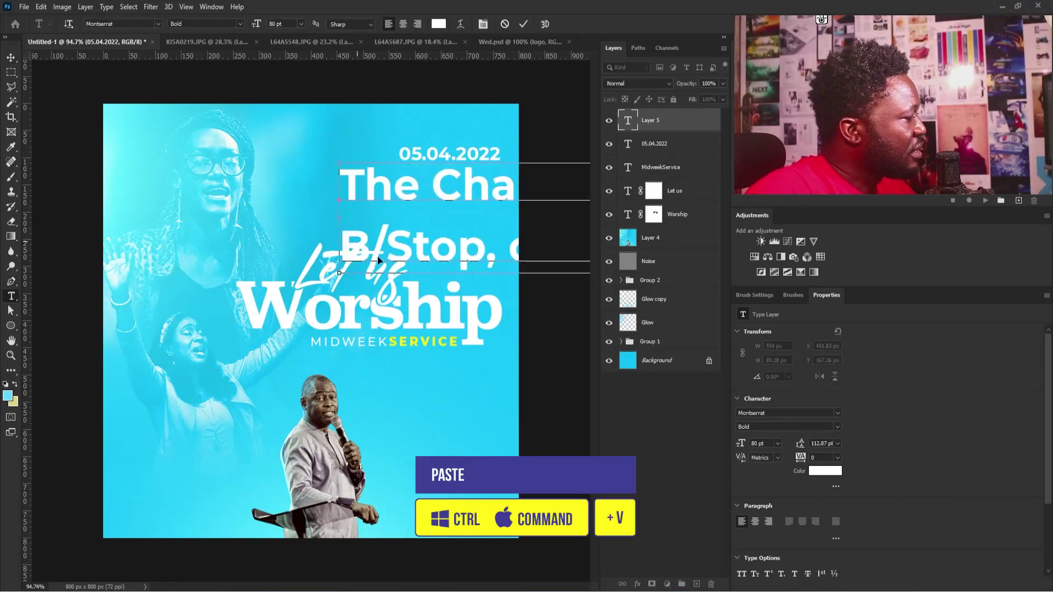
{"action": "key", "text": "ctrl+a"}
{"action": "left_click", "coordinate": [777, 443]}
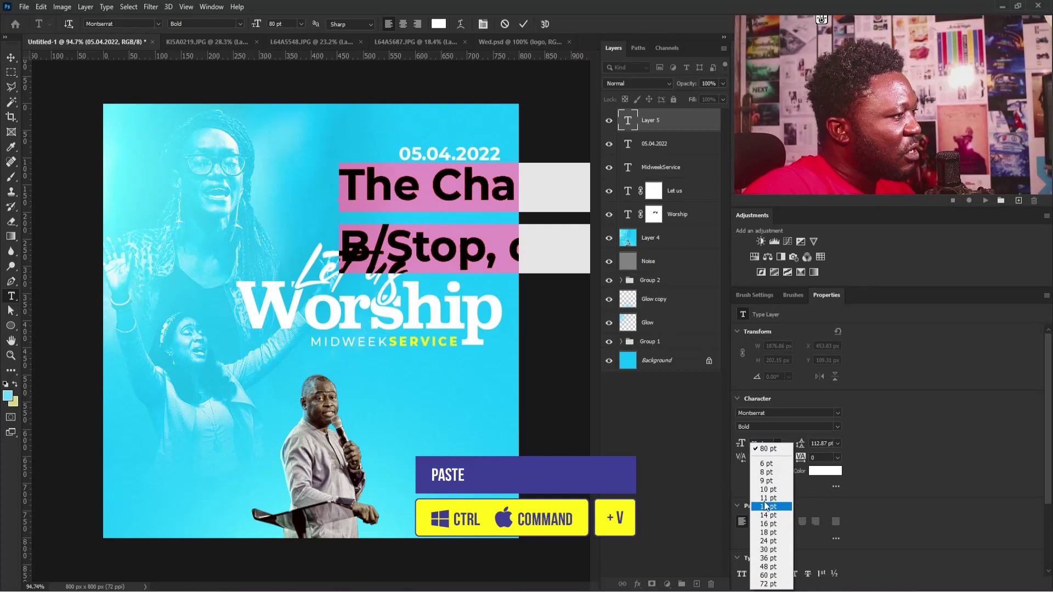
{"action": "left_click", "coordinate": [765, 491]}
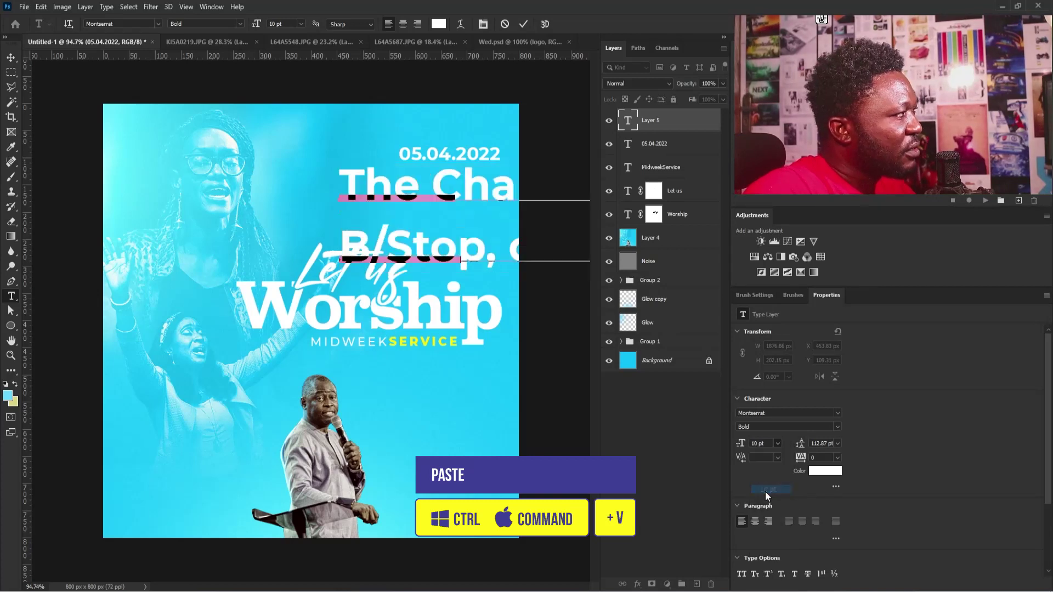
{"action": "left_click", "coordinate": [837, 427]}
{"action": "left_click", "coordinate": [768, 344]}
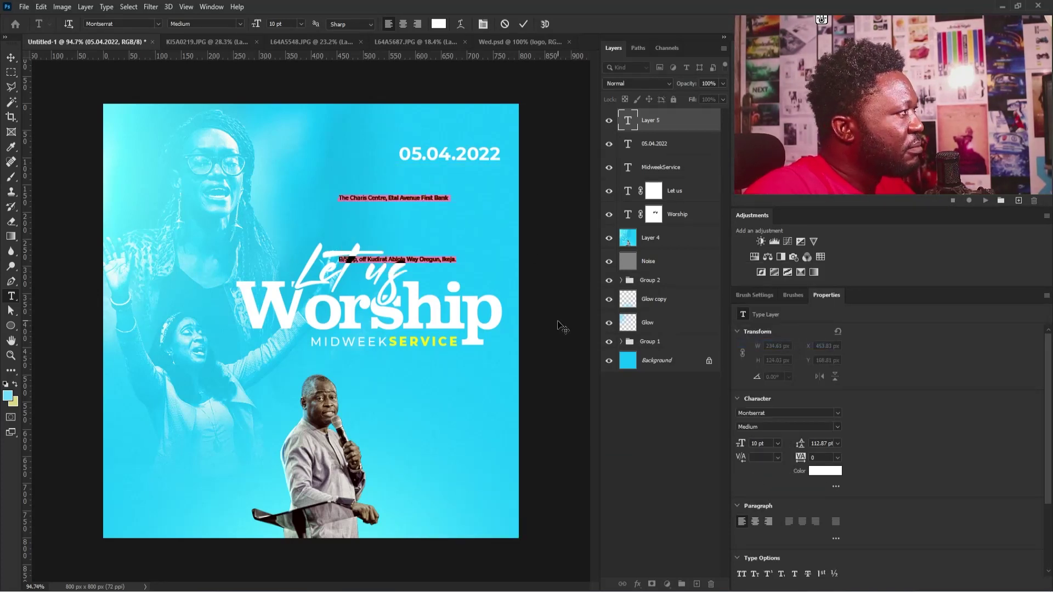
Reduce the leading of the two-line venue text to 14 pt.
{"action": "left_click_drag", "start_coordinate": [821, 446], "coordinate": [761, 447]}
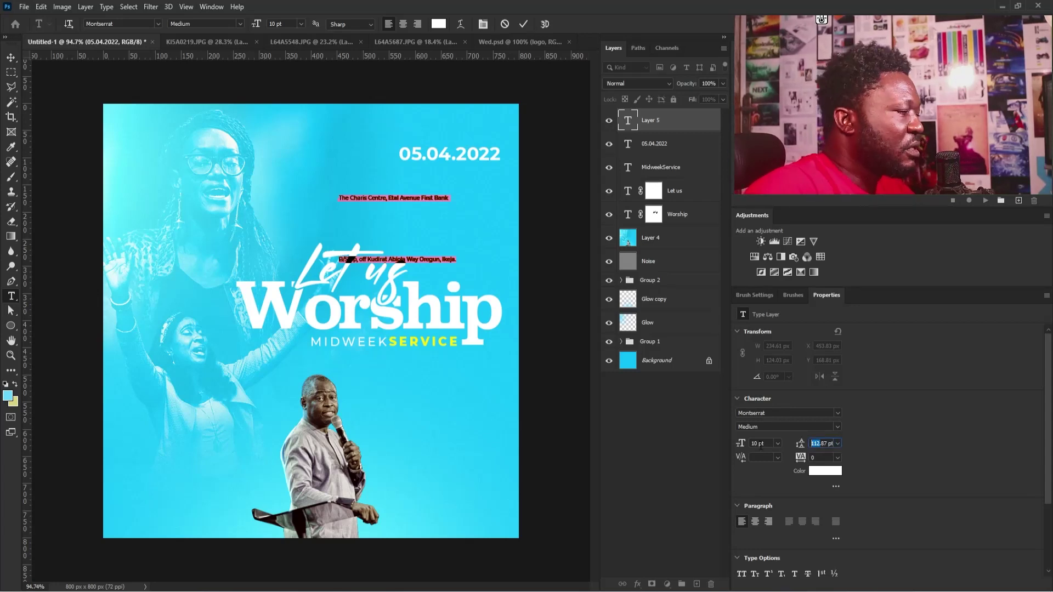
{"action": "key", "text": "shift+Down"}
{"action": "key", "text": "shift+Down"}
{"action": "key", "text": "shift+Down"}
{"action": "key", "text": "shift+Down"}
{"action": "key", "text": "shift+Down"}
{"action": "key", "text": "shift+Down"}
{"action": "key", "text": "shift+Down"}
{"action": "key", "text": "shift+Down"}
{"action": "key", "text": "shift+Down"}
{"action": "key", "text": "Down"}
{"action": "key", "text": "Down"}
{"action": "key", "text": "Down"}
{"action": "key", "text": "Down"}
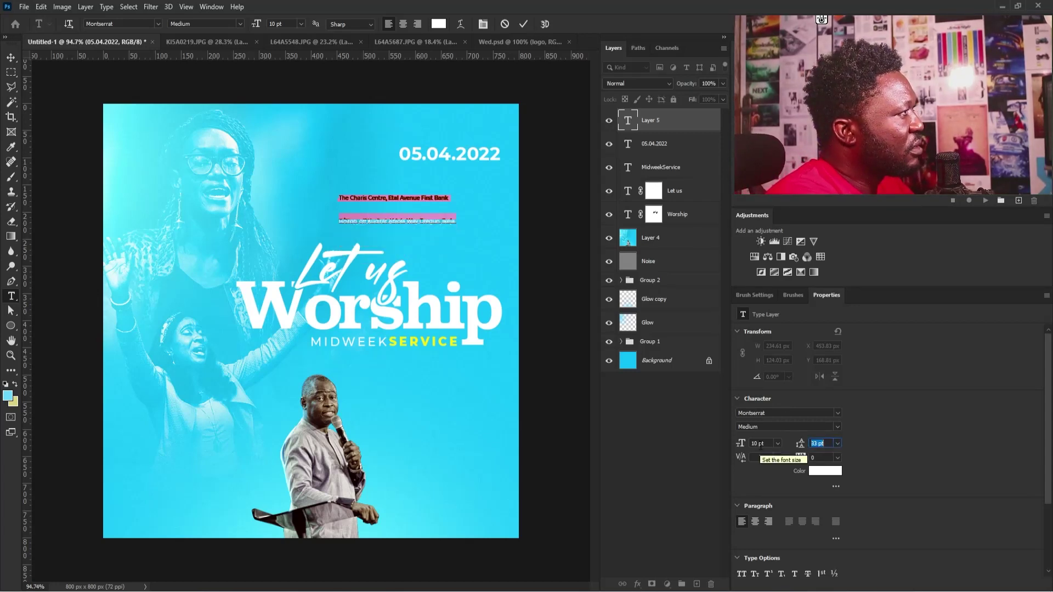
{"action": "key", "text": "Down"}
{"action": "key", "text": "Down"}
{"action": "key", "text": "Down"}
{"action": "key", "text": "Down"}
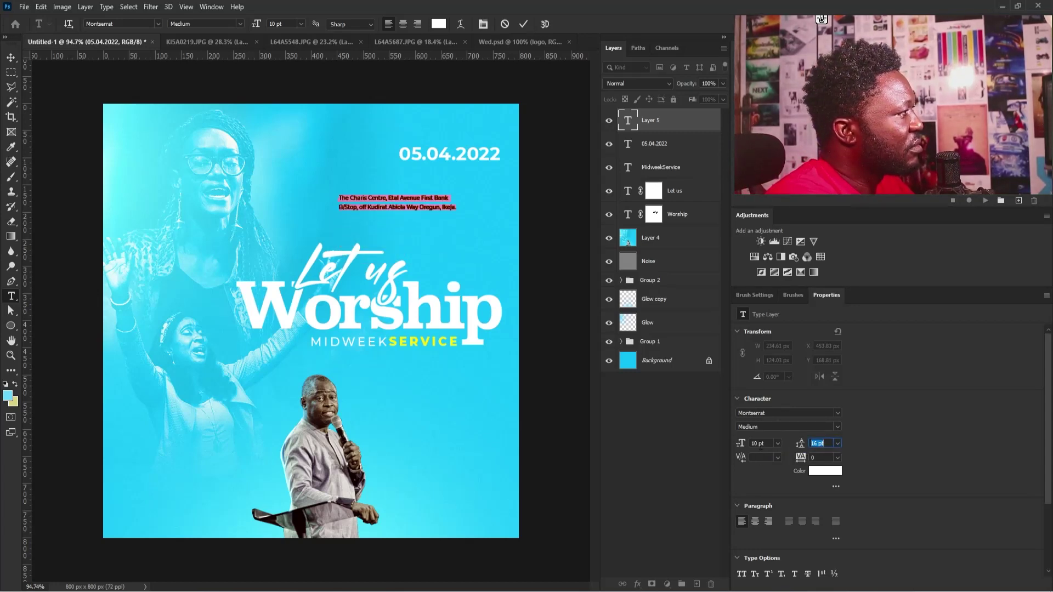
{"action": "key", "text": "Down"}
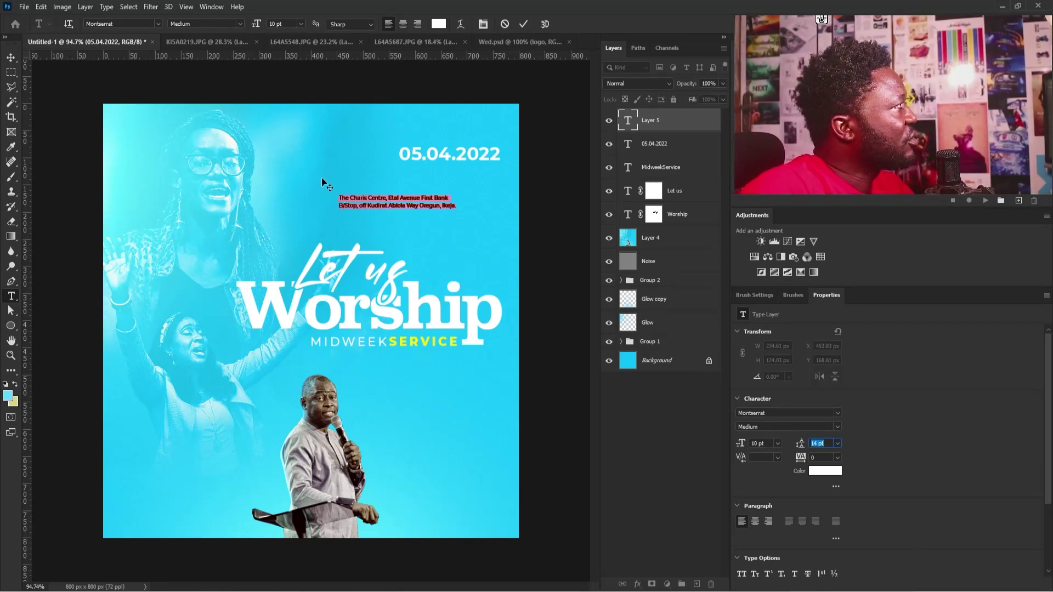
Right-align the venue text, place it directly under the date and scale it up to about 13.14 pt.
{"action": "left_click", "coordinate": [769, 521]}
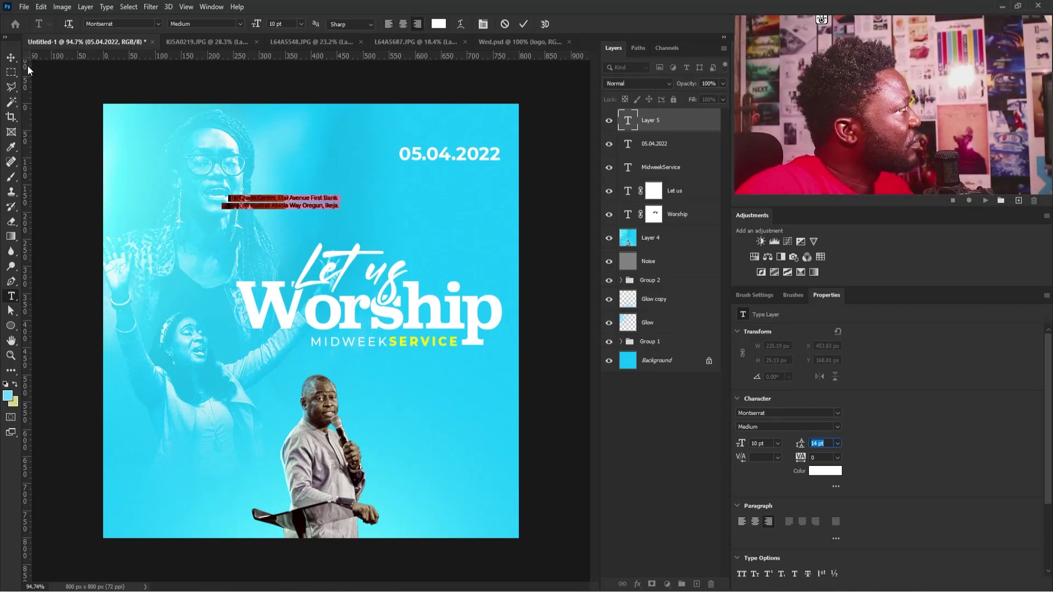
{"action": "left_click", "coordinate": [15, 57]}
{"action": "left_click_drag", "start_coordinate": [352, 212], "coordinate": [512, 181]}
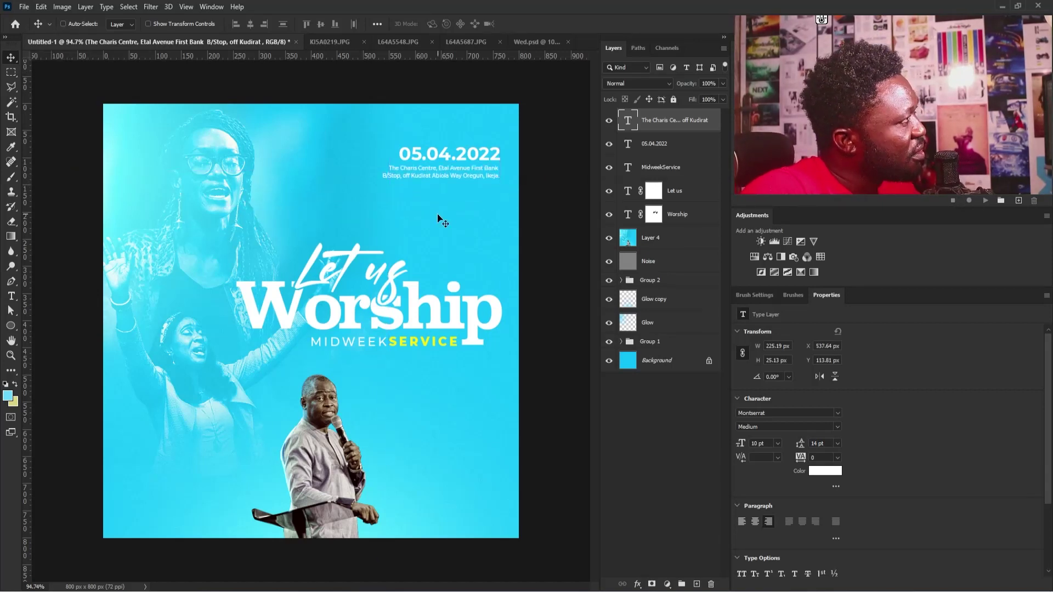
{"action": "key", "text": "ctrl+t"}
{"action": "left_click_drag", "start_coordinate": [382, 179], "coordinate": [347, 192]}
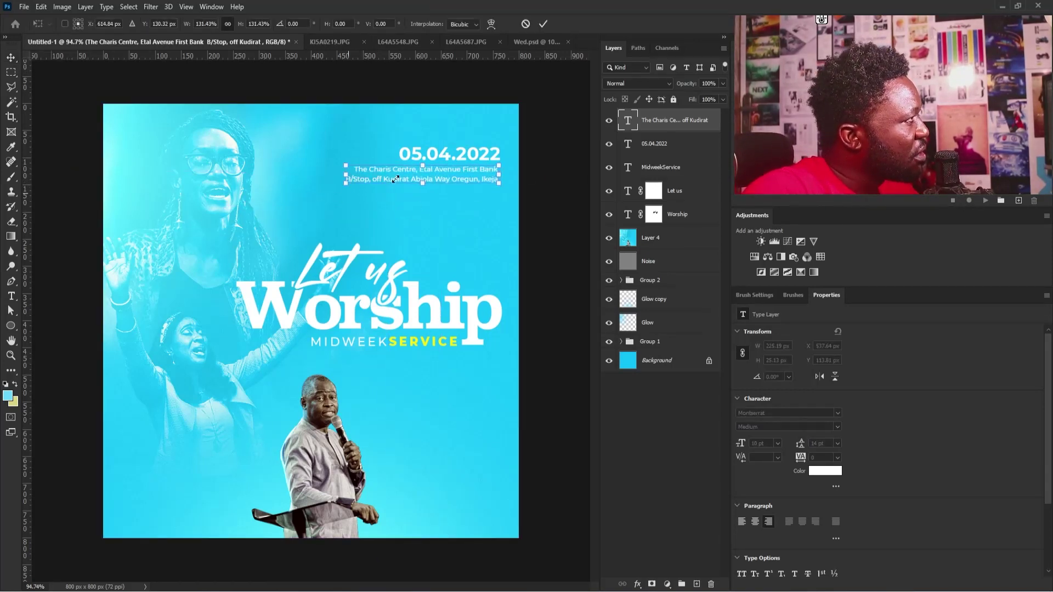
{"action": "key", "text": "Return"}
Rebreak the venue address into three lines, ending the first after "Avenue" and starting the last with "Way".
{"action": "double_click", "coordinate": [424, 173]}
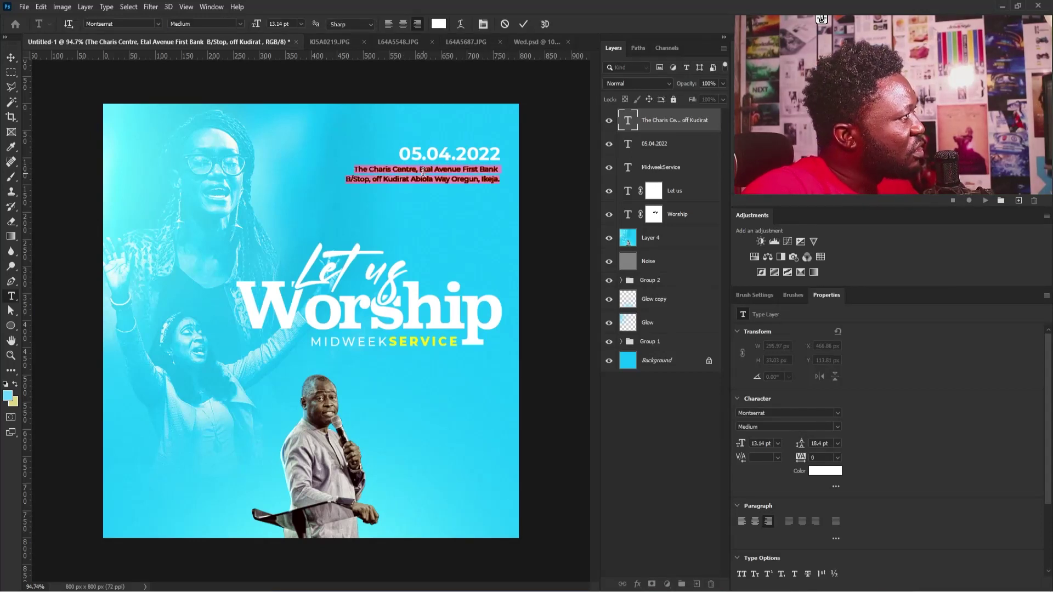
{"action": "left_click", "coordinate": [463, 170]}
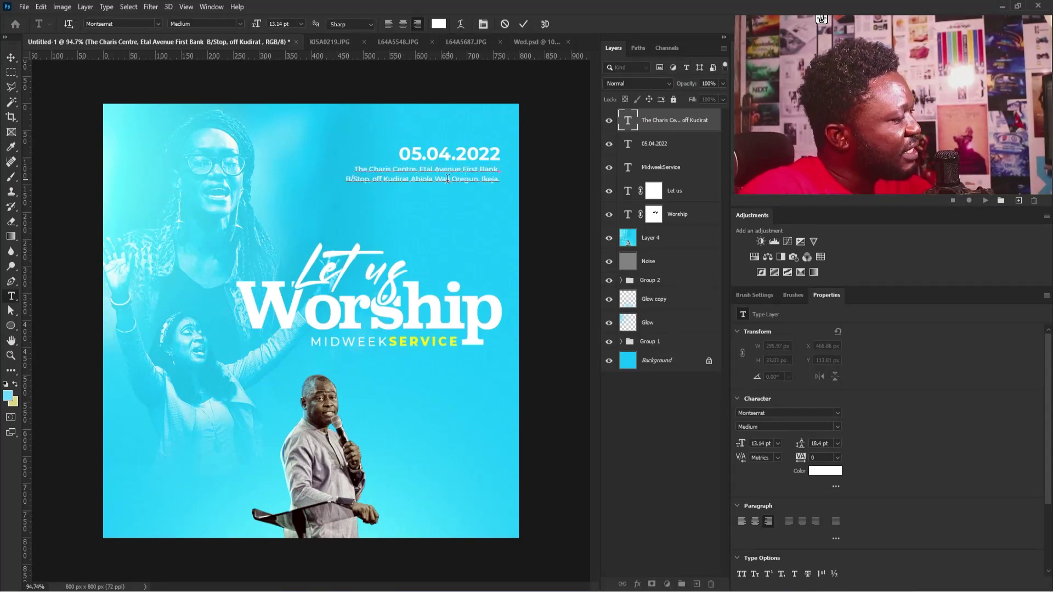
{"action": "key", "text": "Return"}
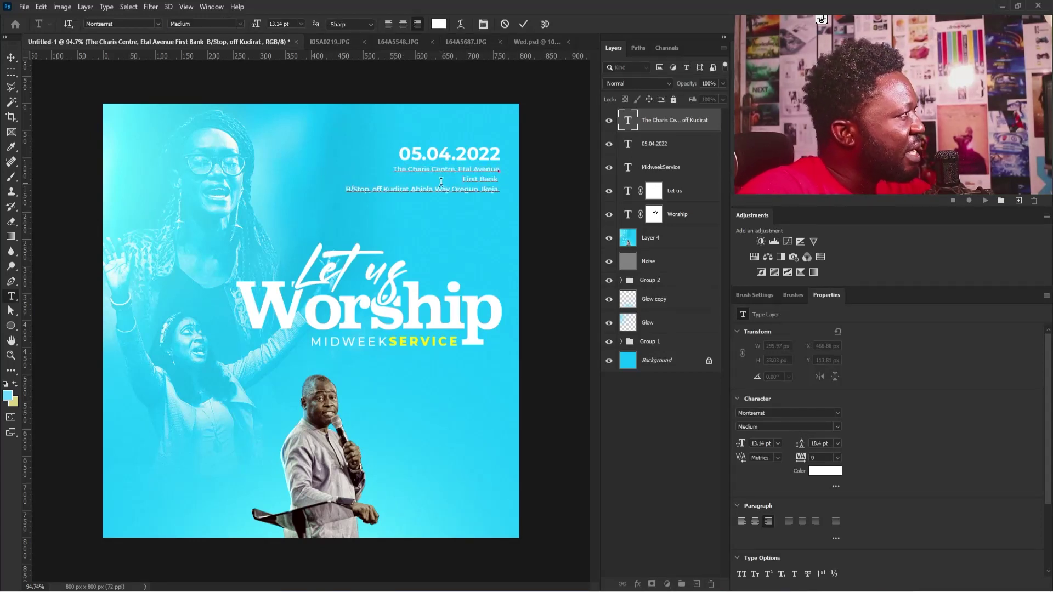
{"action": "left_click", "coordinate": [346, 189]}
{"action": "key", "text": "BackSpace"}
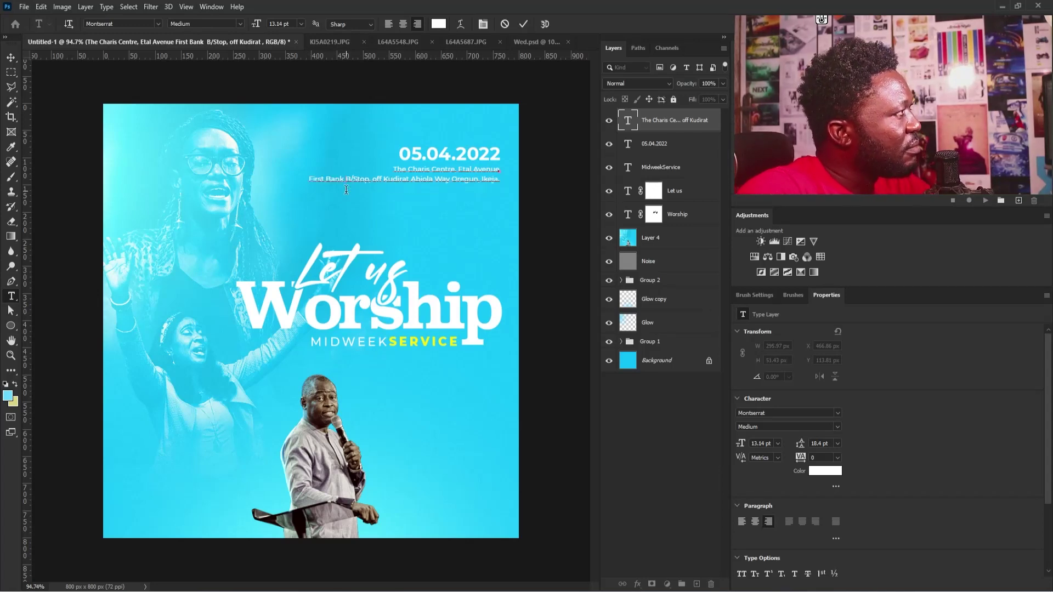
{"action": "left_click", "coordinate": [425, 179]}
{"action": "key", "text": "Return"}
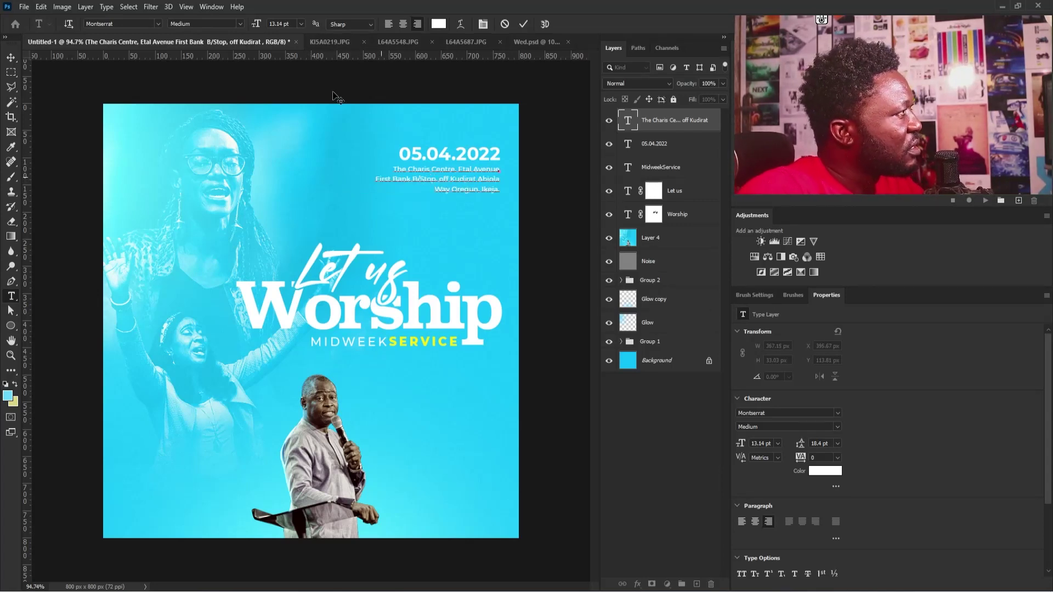
Move the venue text slightly down from the date and scale it up to about 14.25 pt.
{"action": "left_click", "coordinate": [11, 57]}
{"action": "key", "text": "ctrl+t"}
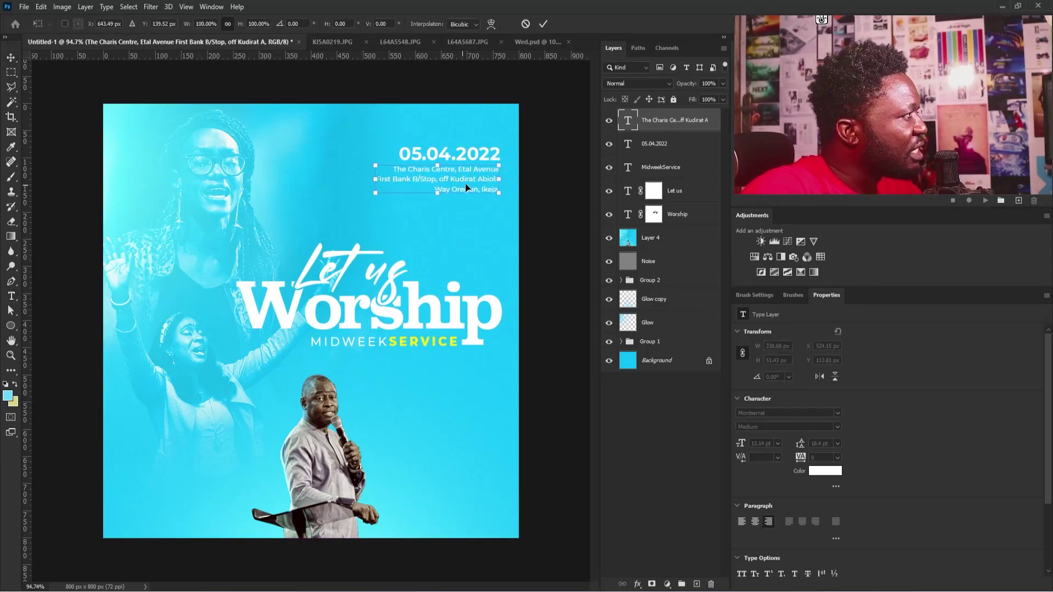
{"action": "left_click_drag", "start_coordinate": [466, 189], "coordinate": [466, 193]}
{"action": "left_click_drag", "start_coordinate": [375, 198], "coordinate": [365, 200]}
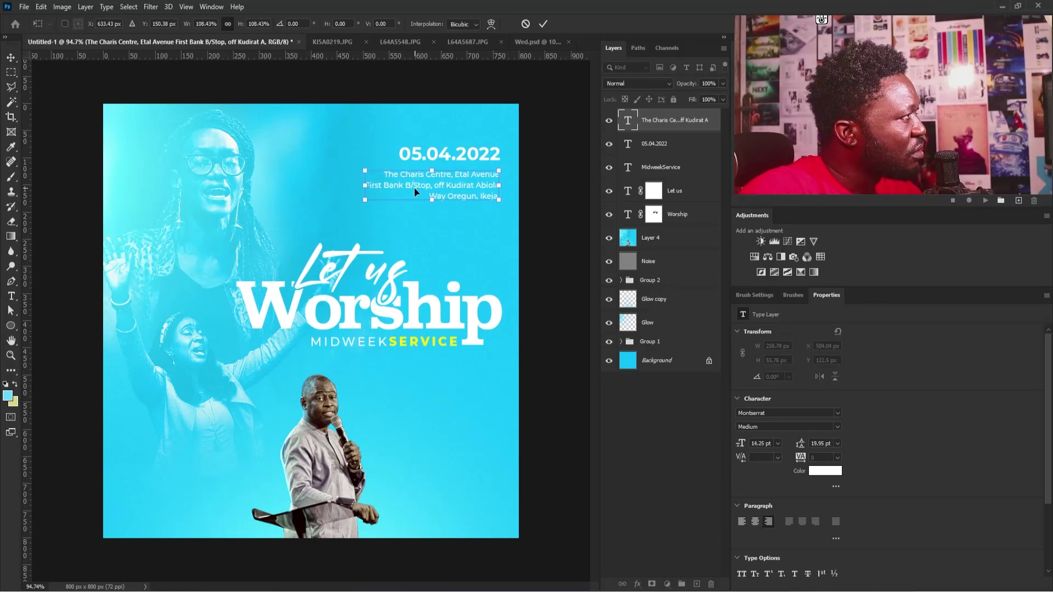
{"action": "key", "text": "Return"}
Make "The Charis Centre," Bold within the venue text.
{"action": "key", "text": "t"}
{"action": "left_click_drag", "start_coordinate": [454, 174], "coordinate": [364, 166]}
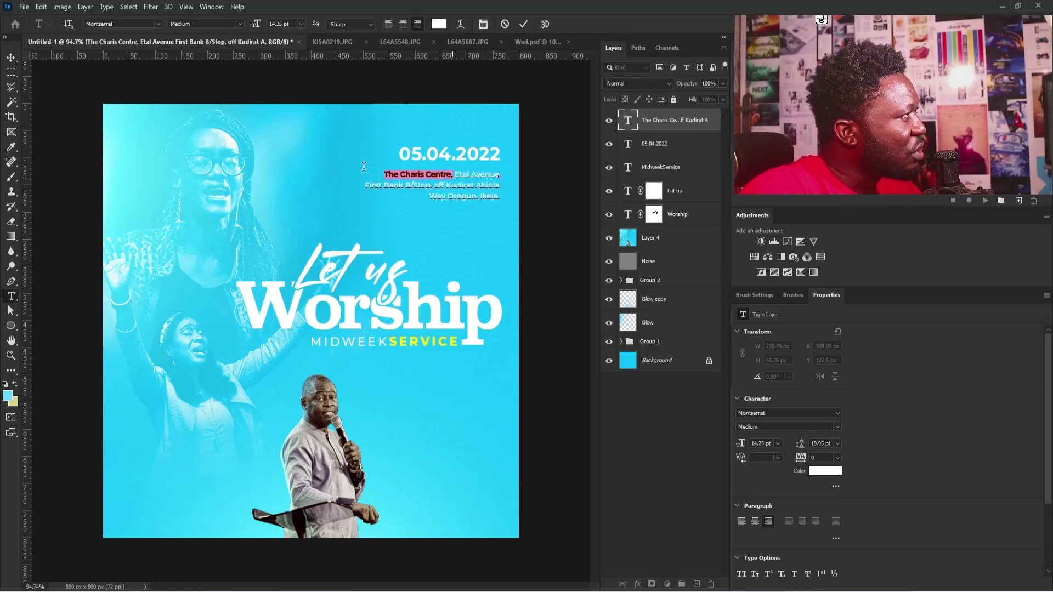
{"action": "left_click", "coordinate": [834, 429]}
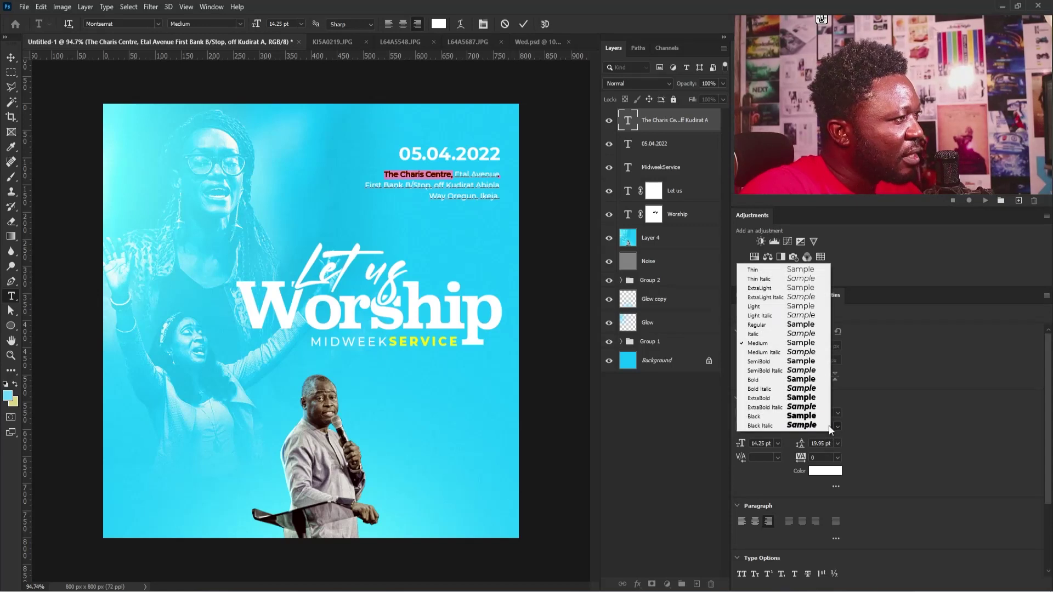
{"action": "left_click", "coordinate": [803, 382]}
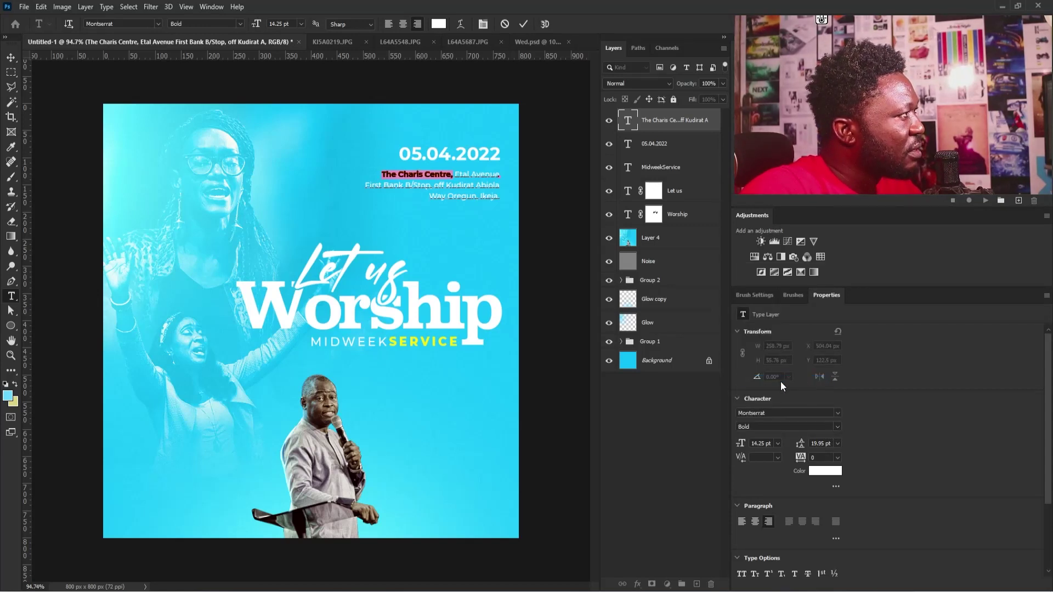
{"action": "key", "text": "ctrl+Return"}
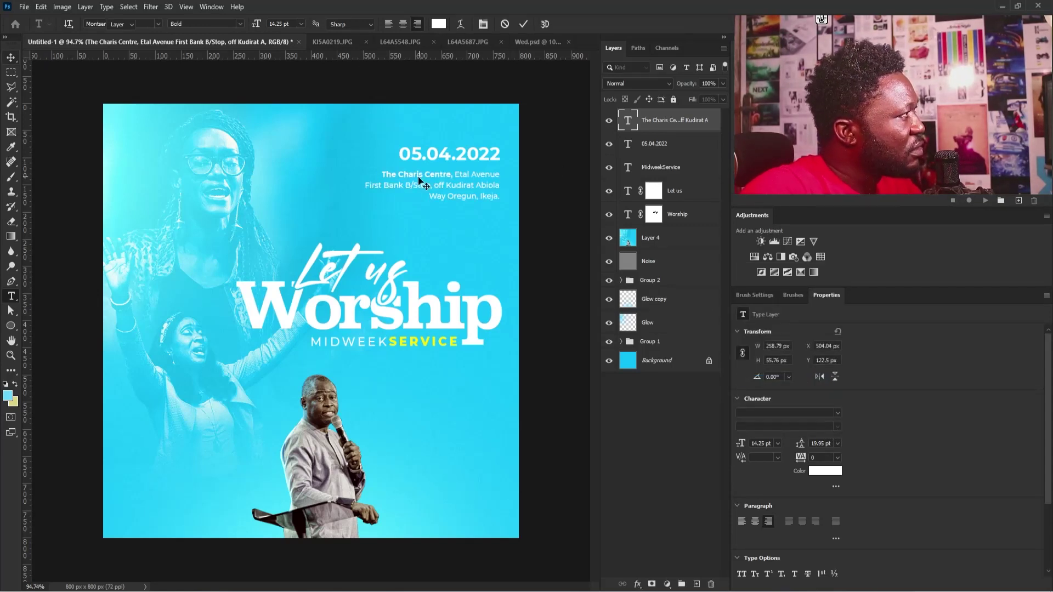
Nudge the venue text up closer to the date and align the right edges of the two text layers.
{"action": "left_click", "coordinate": [12, 57]}
{"action": "key", "text": "Up"}
{"action": "key", "text": "Up"}
{"action": "key", "text": "Up"}
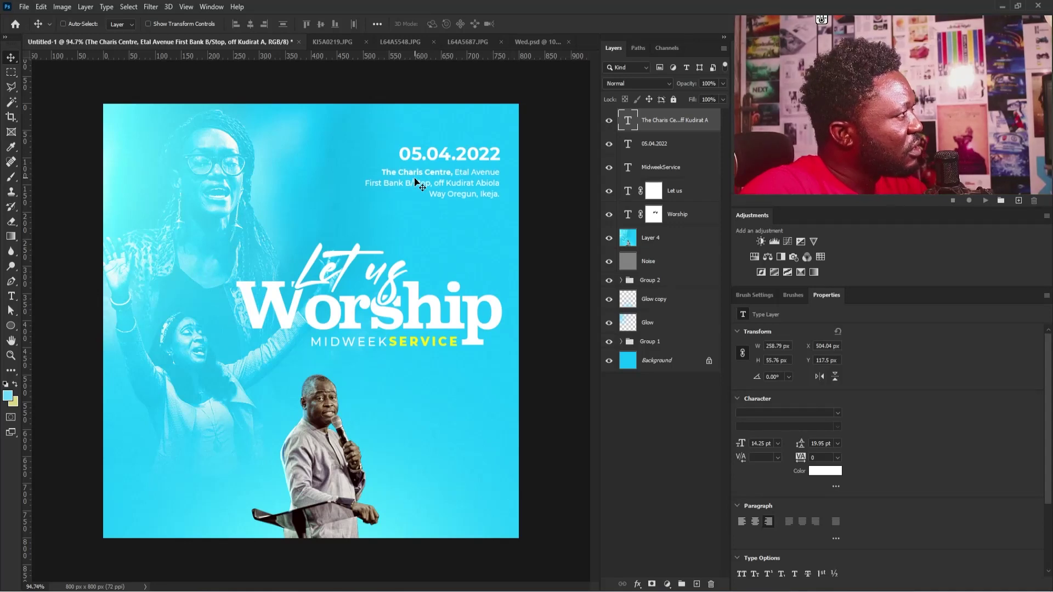
{"action": "left_click", "coordinate": [671, 144], "text": "shift"}
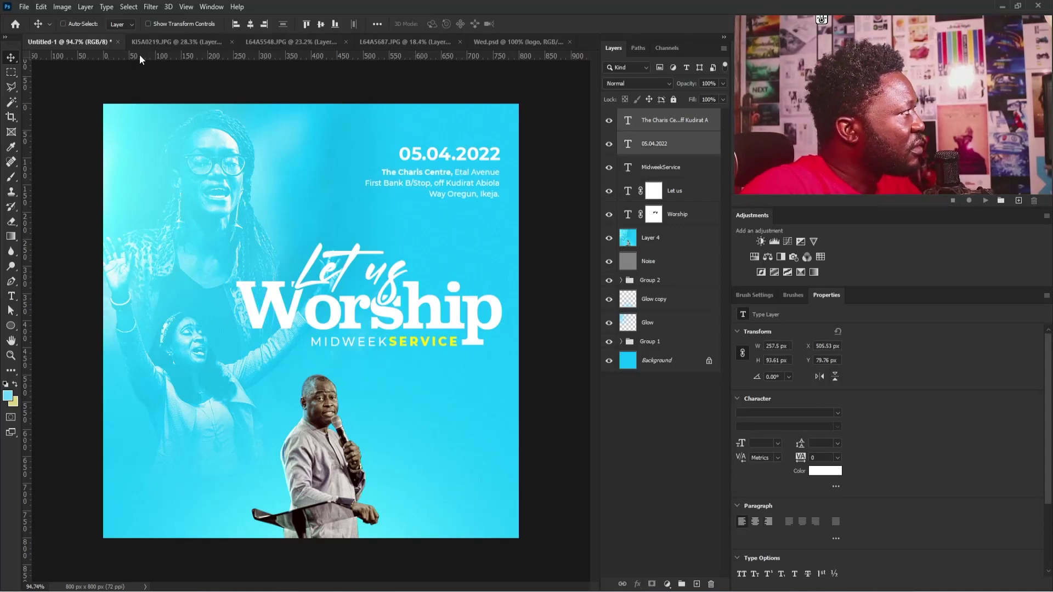
{"action": "left_click", "coordinate": [265, 24]}
Place a vertical guide at about 750 px and group the MidweekService, Let us and Worship layers as "Title".
{"action": "left_click_drag", "start_coordinate": [25, 389], "coordinate": [494, 299]}
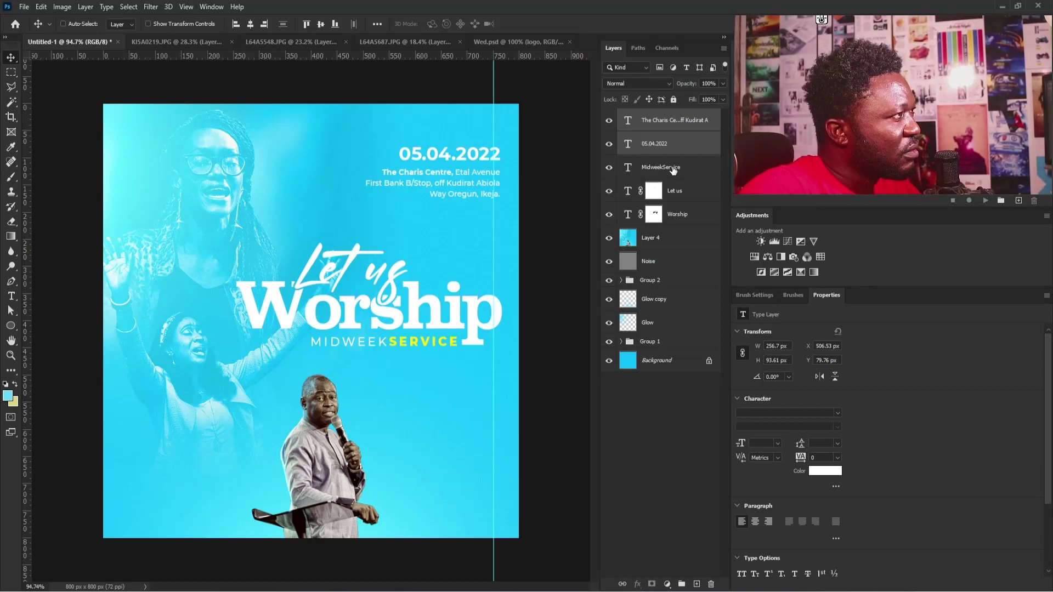
{"action": "left_click", "coordinate": [666, 174]}
{"action": "left_click", "coordinate": [669, 222], "text": "shift"}
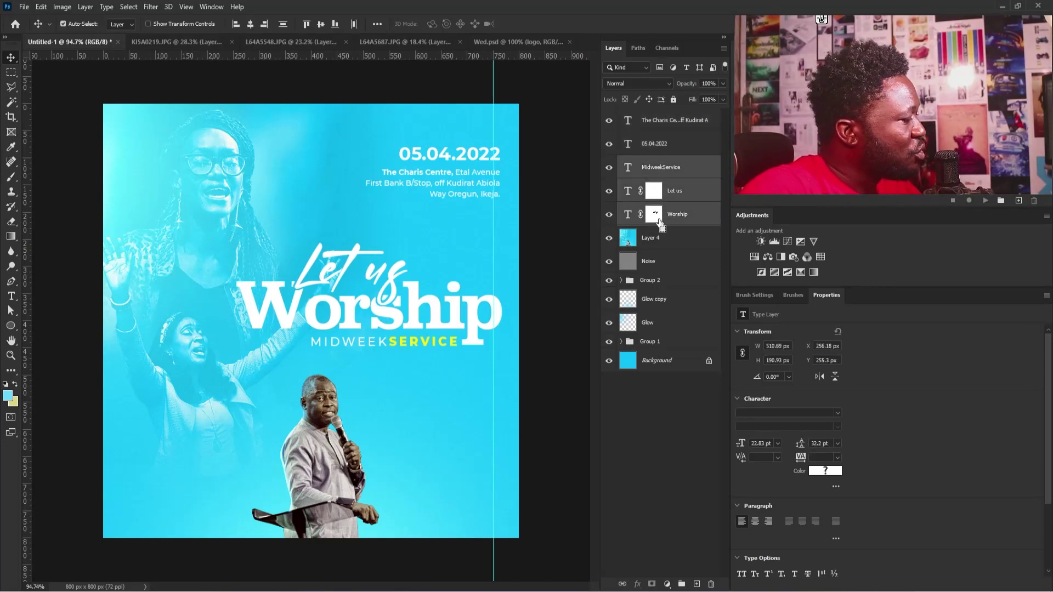
{"action": "key", "text": "ctrl+g"}
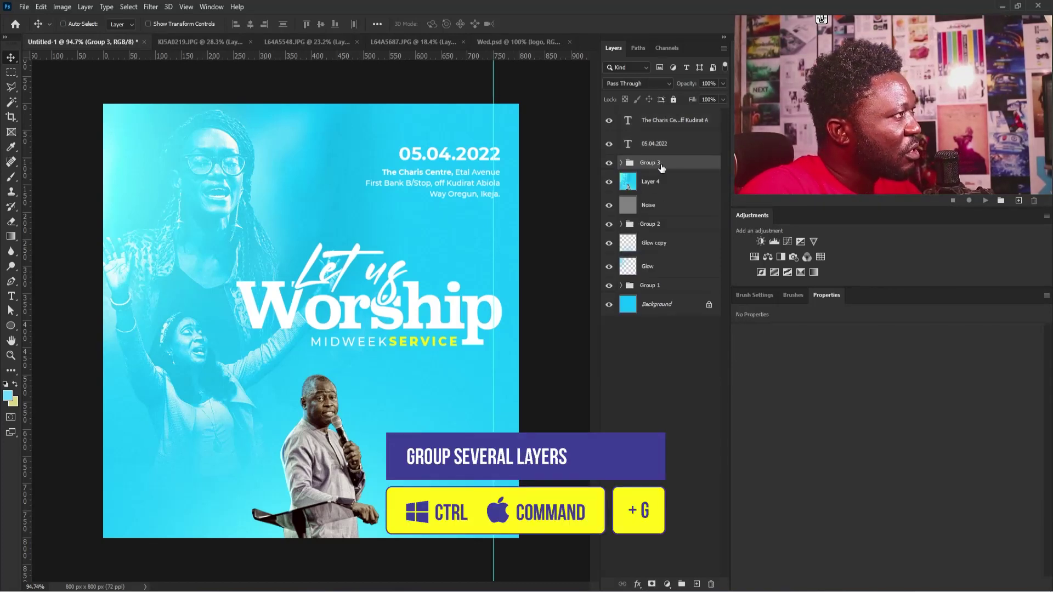
{"action": "type", "text": "Title"}
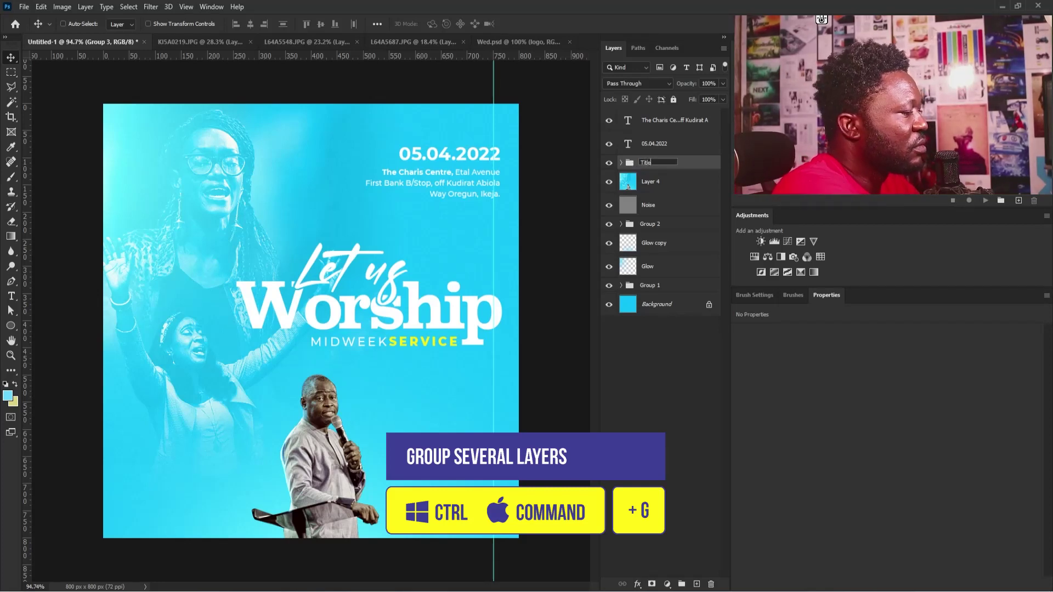
{"action": "key", "text": "Return"}
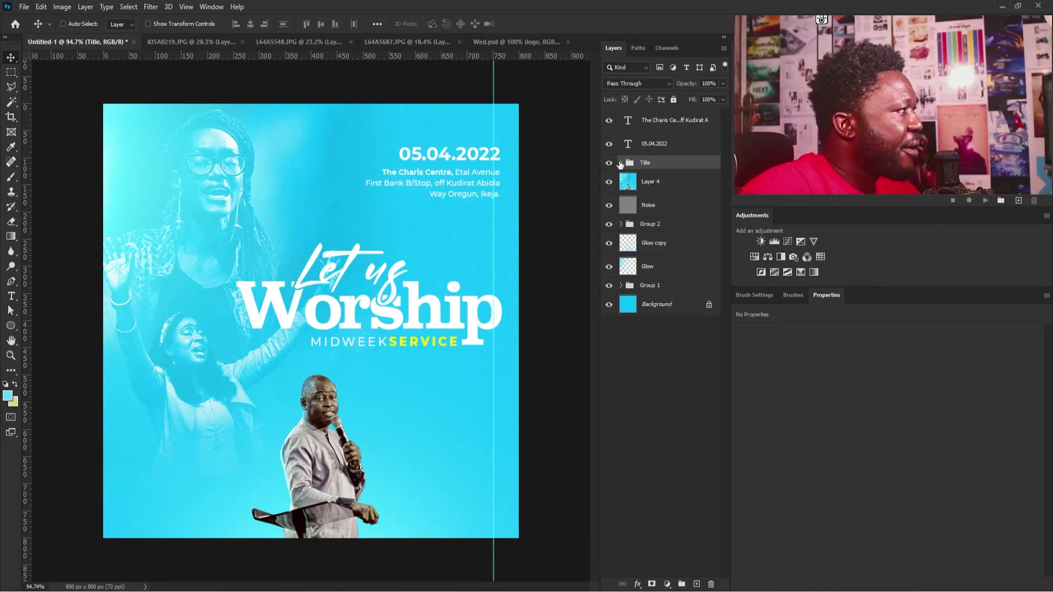
Move the Title group so "Worship" ends at the guide, and place the date and venue text below it against the guide.
{"action": "left_click_drag", "start_coordinate": [436, 345], "coordinate": [430, 346]}
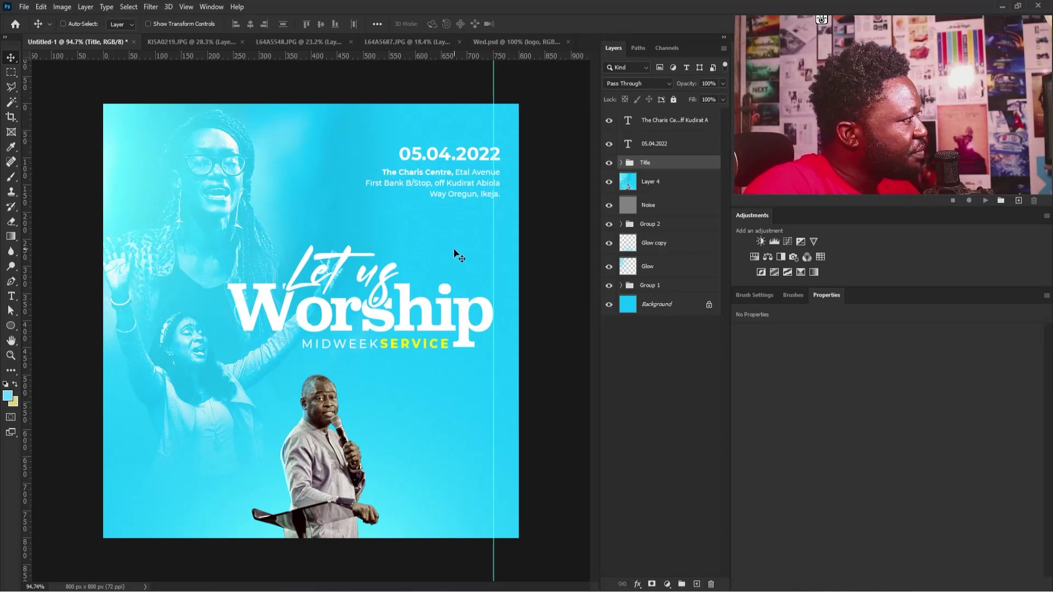
{"action": "left_click", "coordinate": [653, 145]}
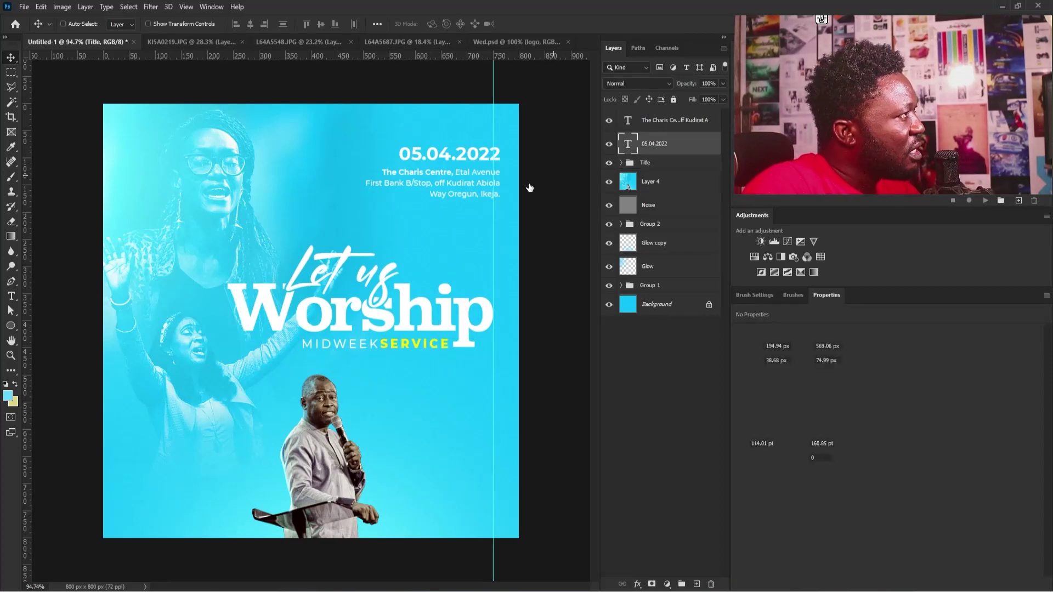
{"action": "left_click", "coordinate": [469, 187], "text": "ctrl"}
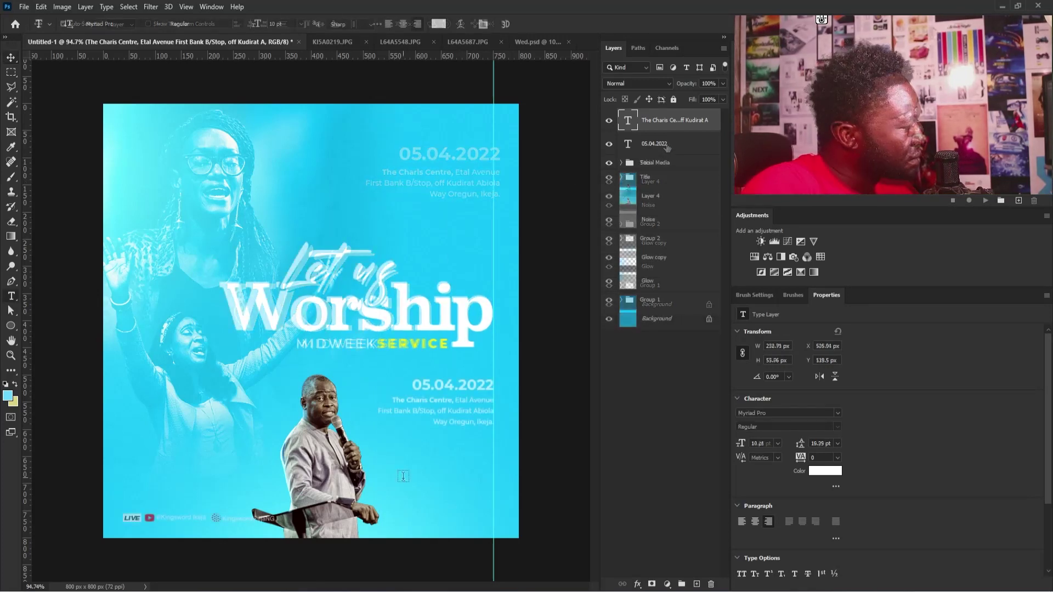
Add a "6:30pm" text layer below the venue text and scale it up to about 577%.
{"action": "left_click_drag", "start_coordinate": [373, 472], "coordinate": [404, 480]}
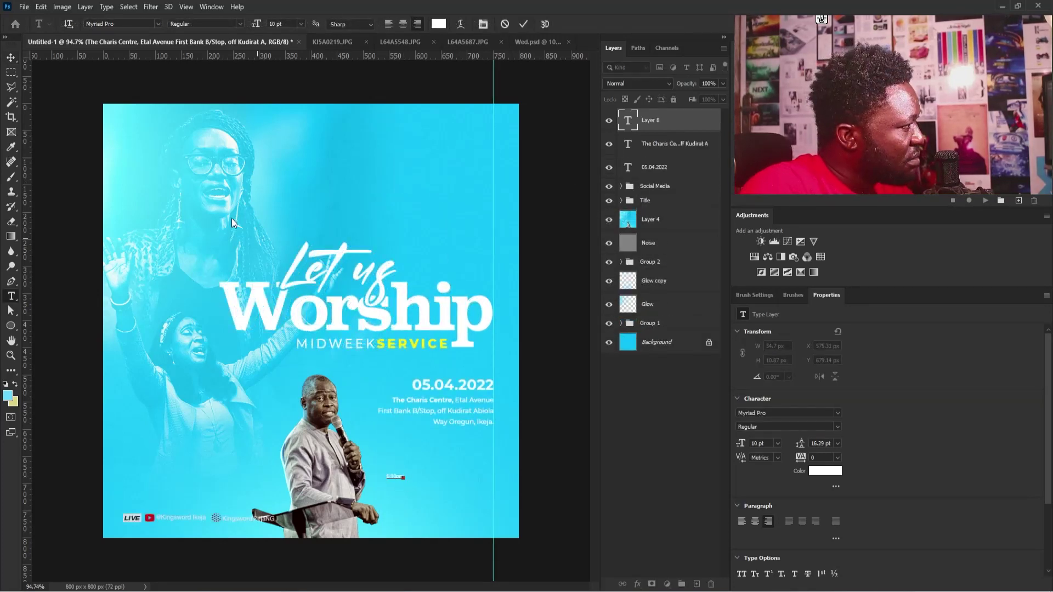
{"action": "type", "text": "6:30pm"}
{"action": "key", "text": "ctrl+Return"}
{"action": "key", "text": "ctrl+t"}
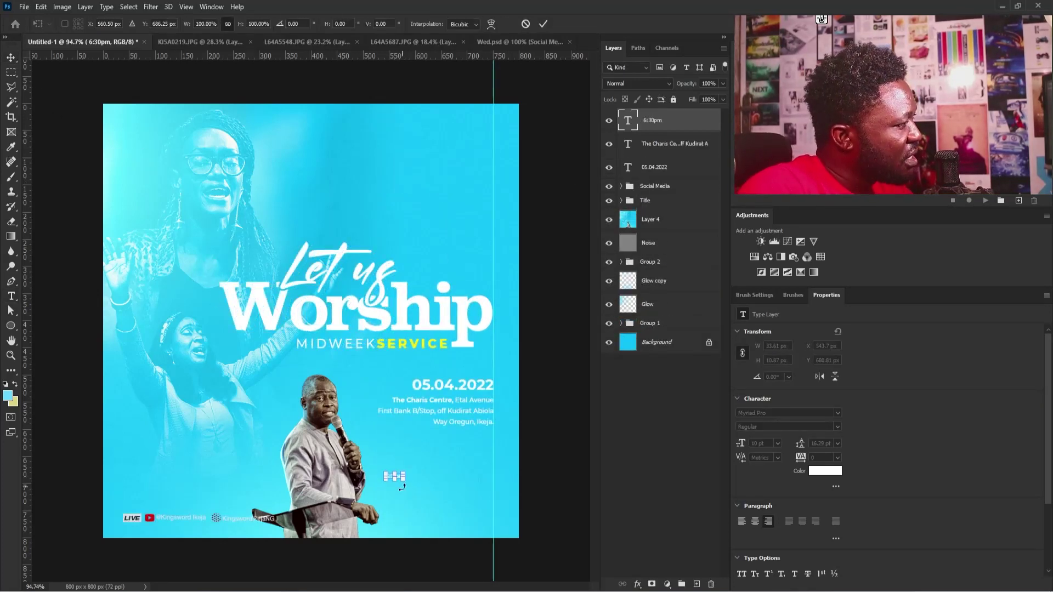
{"action": "left_click_drag", "start_coordinate": [402, 483], "coordinate": [441, 505]}
{"action": "key", "text": "Return"}
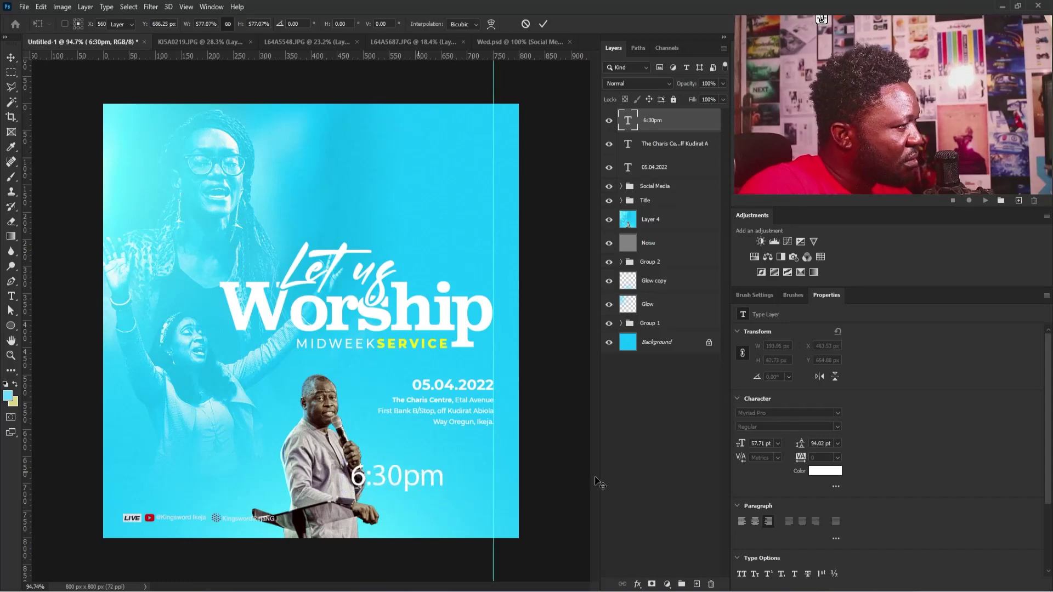
Set the "6:30pm" text in Montserrat Bold and place it beneath the venue text, ending at the vertical guide.
{"action": "left_click", "coordinate": [837, 413]}
{"action": "key", "text": "Up"}
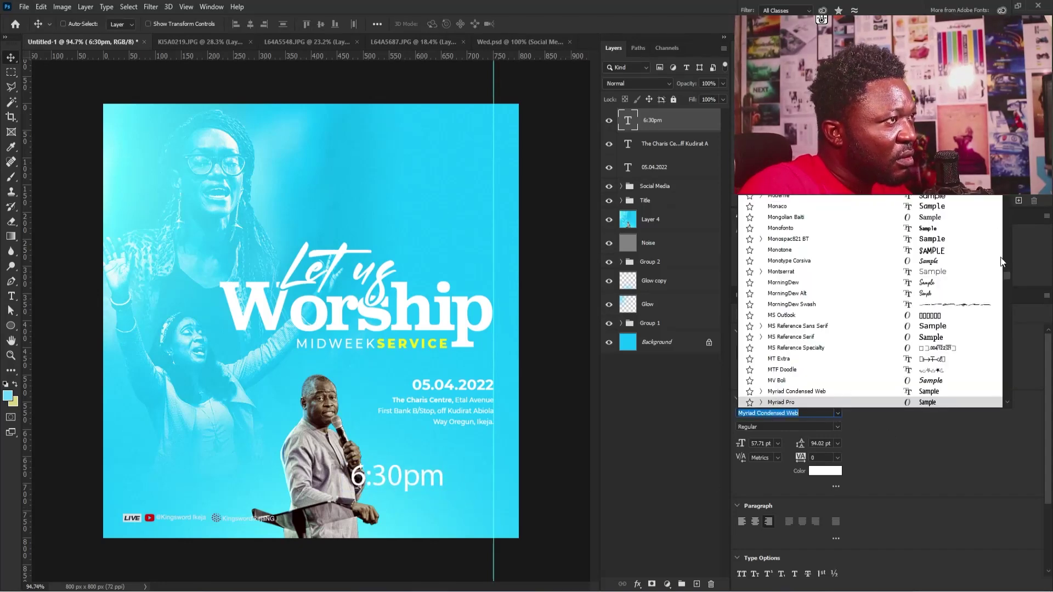
{"action": "left_click_drag", "start_coordinate": [1007, 276], "coordinate": [670, 17]}
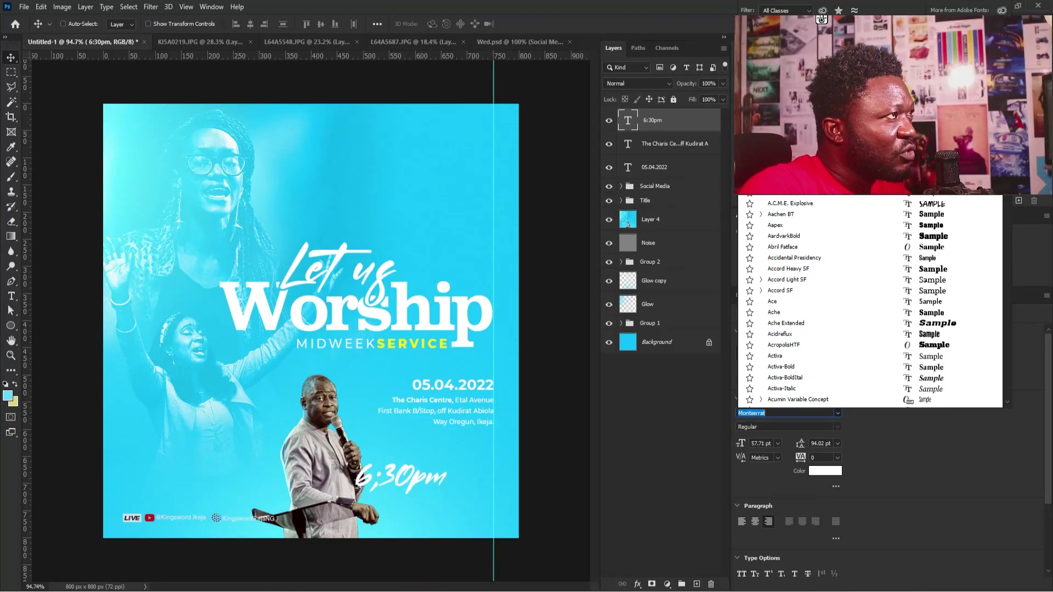
{"action": "key", "text": "Return"}
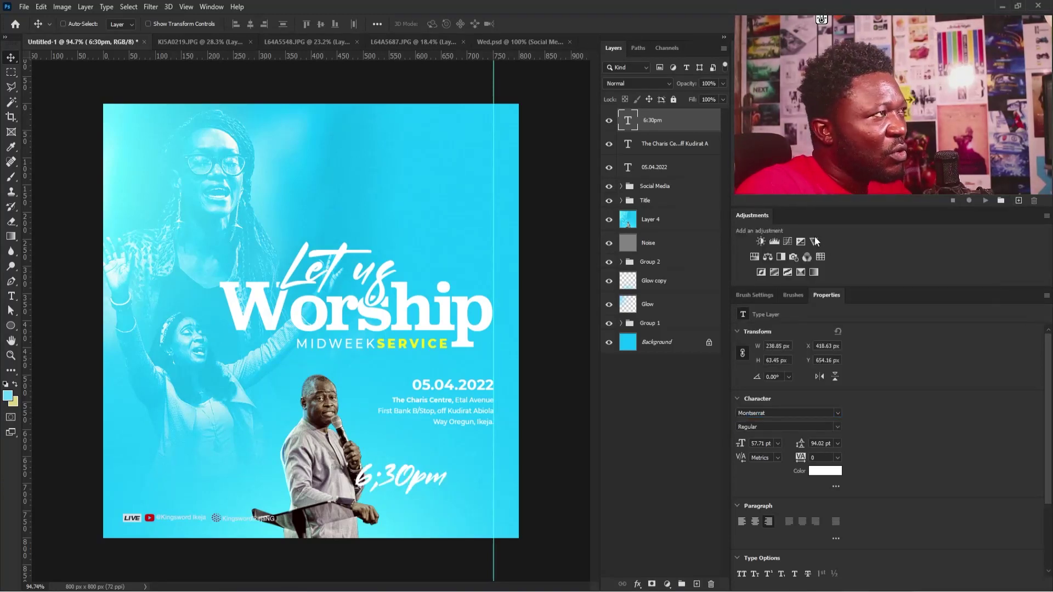
{"action": "left_click", "coordinate": [837, 428]}
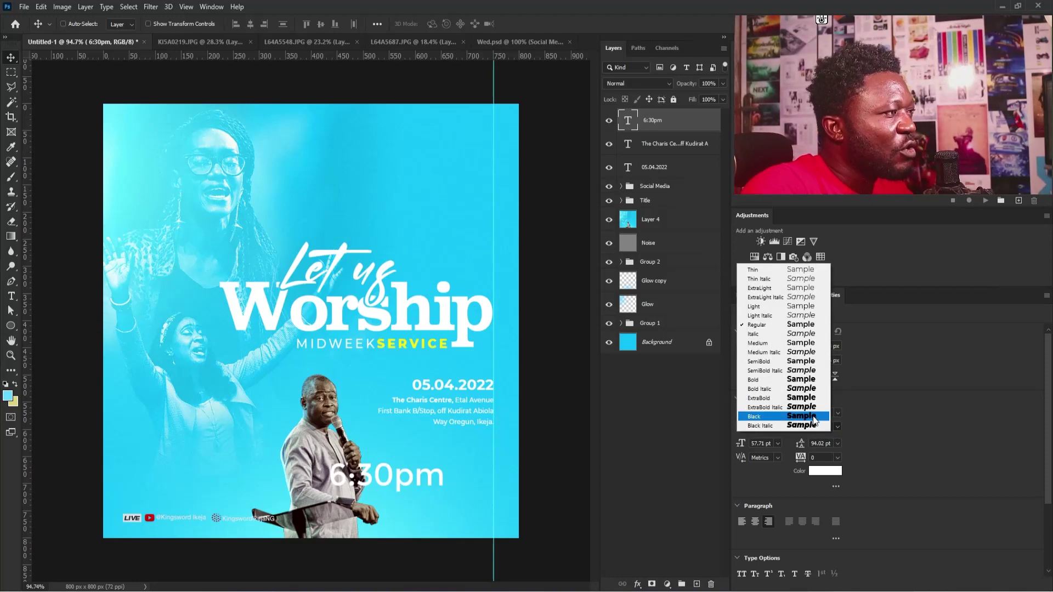
{"action": "left_click", "coordinate": [809, 379]}
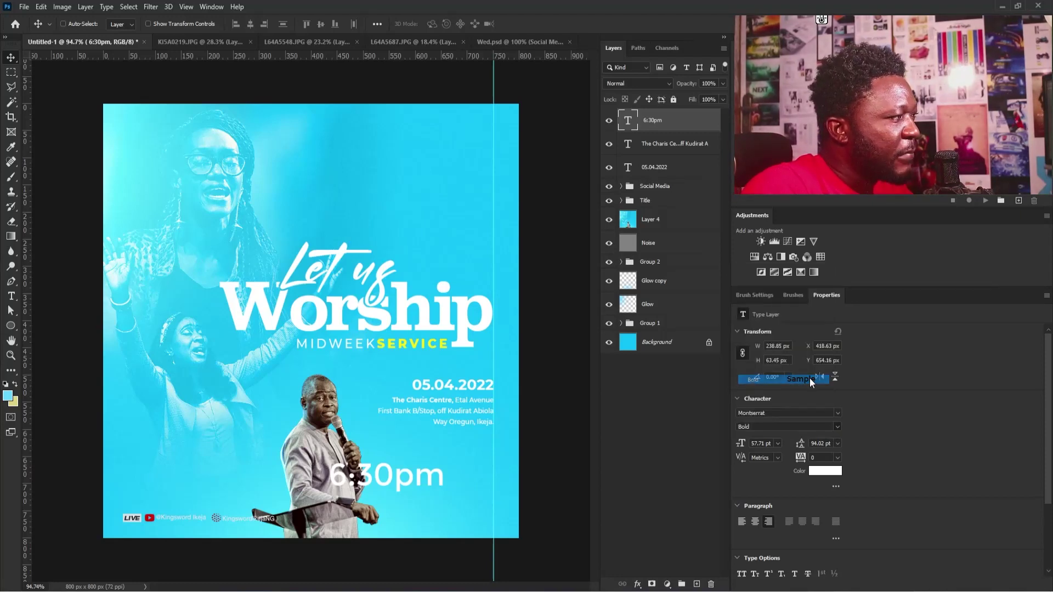
{"action": "left_click_drag", "start_coordinate": [428, 475], "coordinate": [477, 448]}
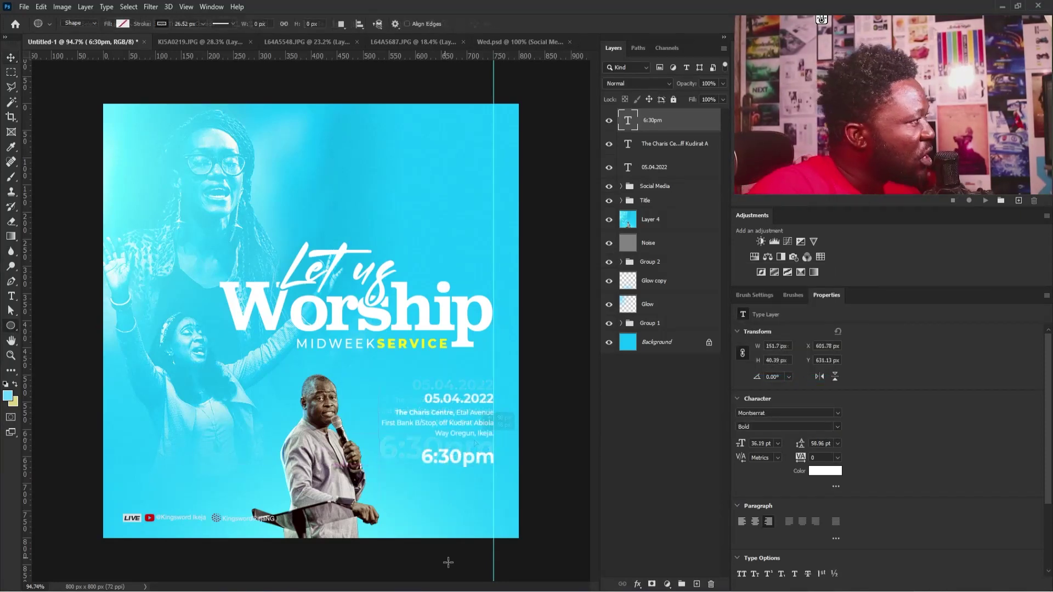
Draw an 80 px circle below the "6:30pm" text with a white fill and no stroke.
{"action": "left_click_drag", "start_coordinate": [440, 472], "coordinate": [486, 520]}
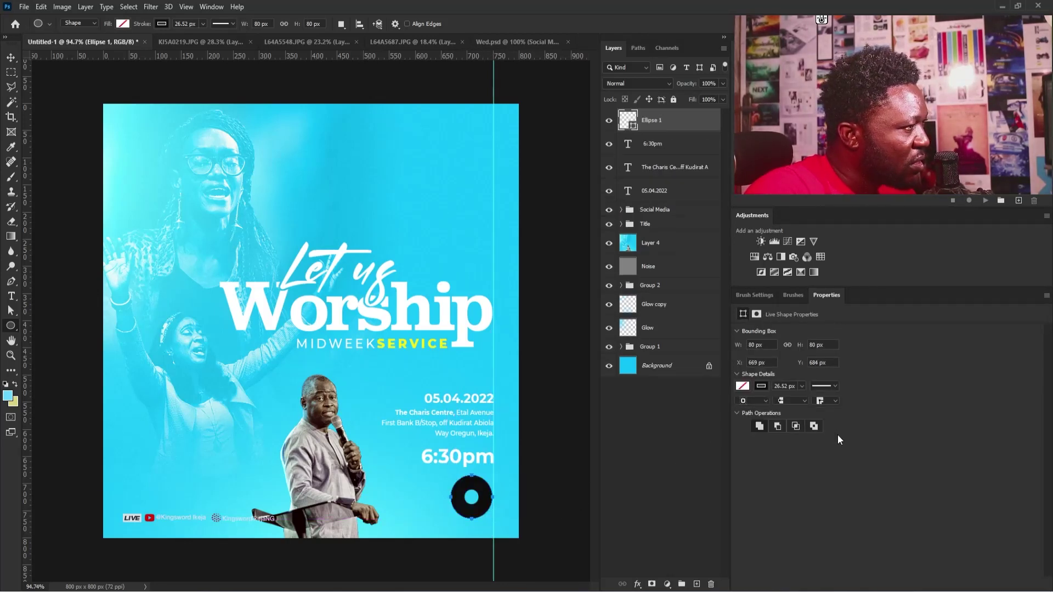
{"action": "left_click", "coordinate": [743, 386]}
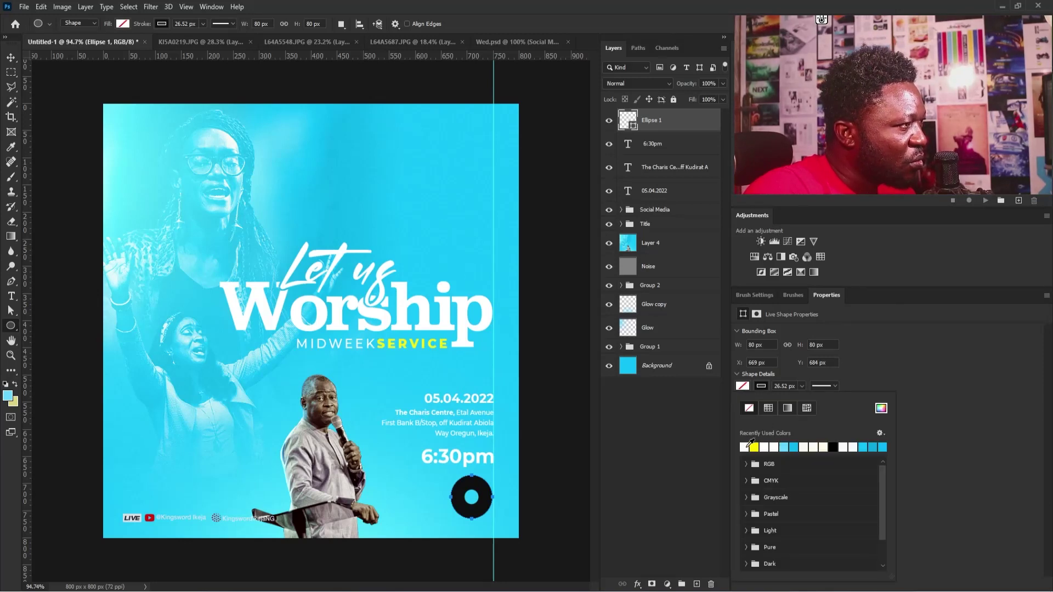
{"action": "left_click", "coordinate": [747, 445]}
{"action": "left_click", "coordinate": [749, 409]}
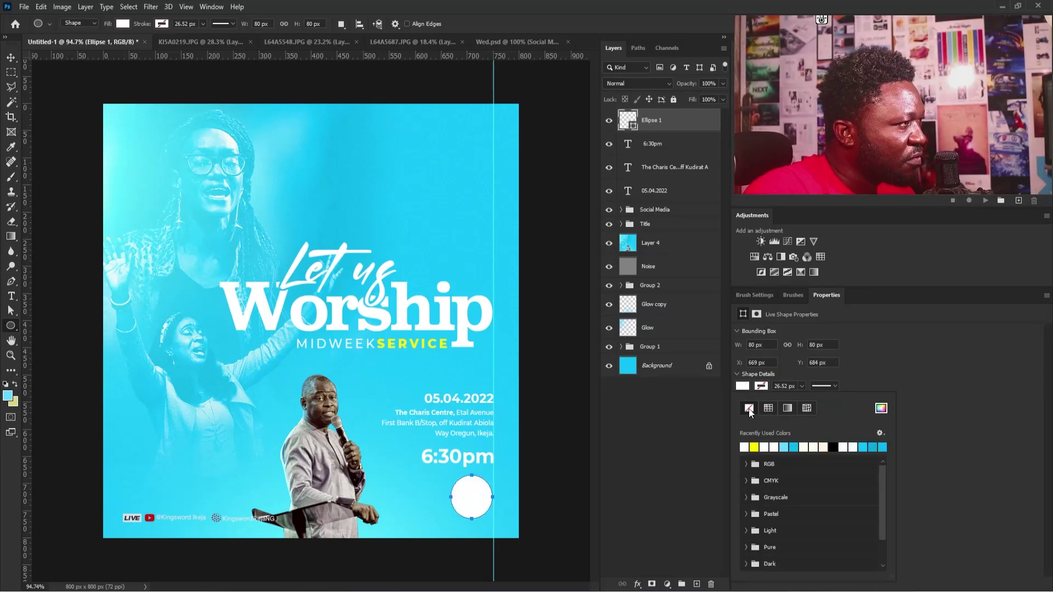
Move the Title group up to widen the gap above the date, keeping "Worship" ending at the guide.
{"action": "left_click", "coordinate": [13, 58]}
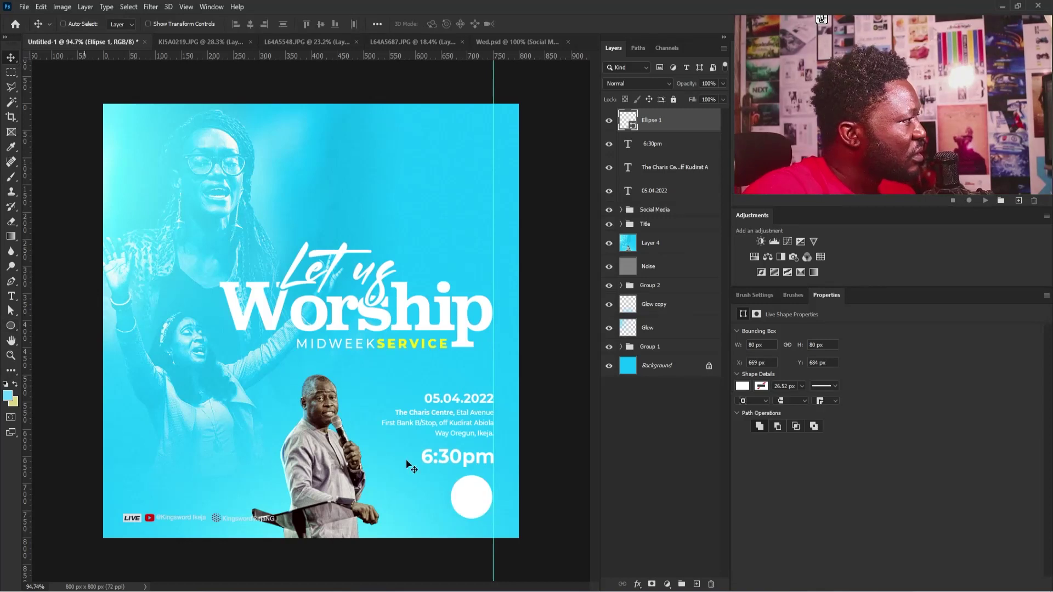
{"action": "right_click", "coordinate": [471, 464]}
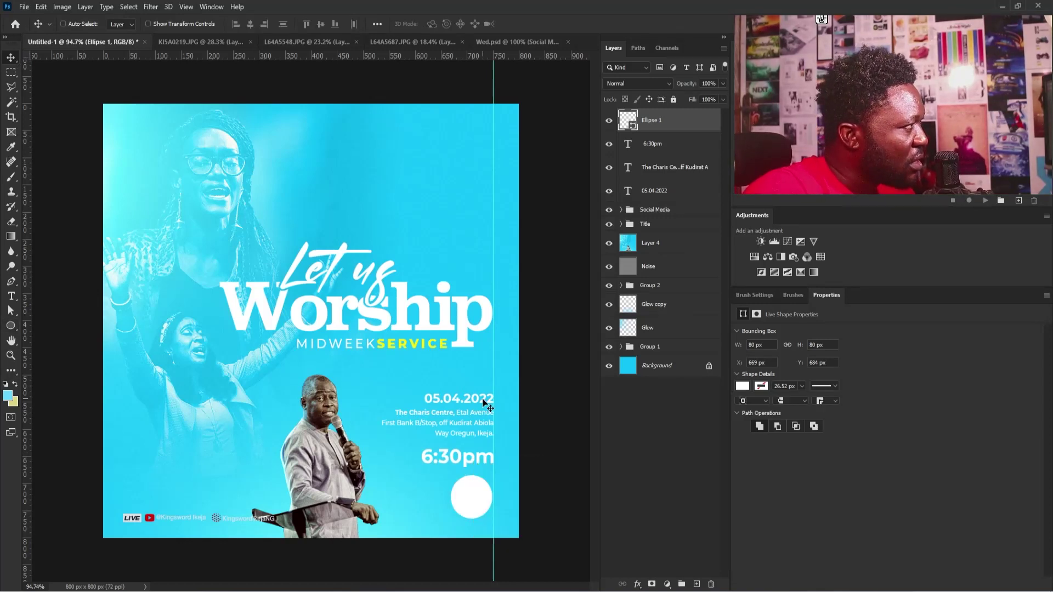
{"action": "right_click", "coordinate": [482, 400]}
{"action": "right_click", "coordinate": [381, 290]}
{"action": "left_click", "coordinate": [395, 295]}
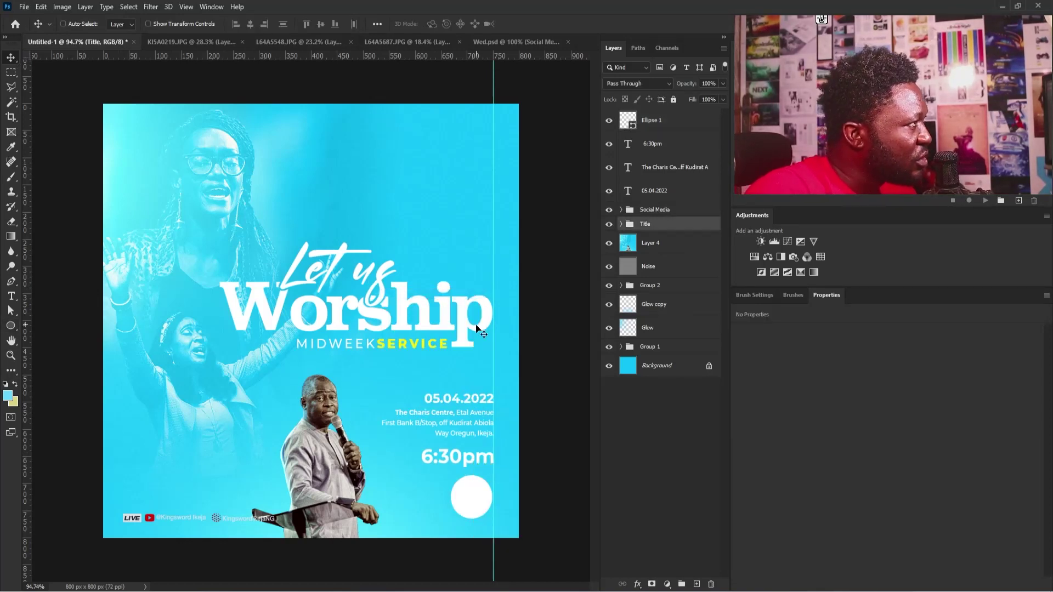
{"action": "left_click_drag", "start_coordinate": [480, 326], "coordinate": [481, 302]}
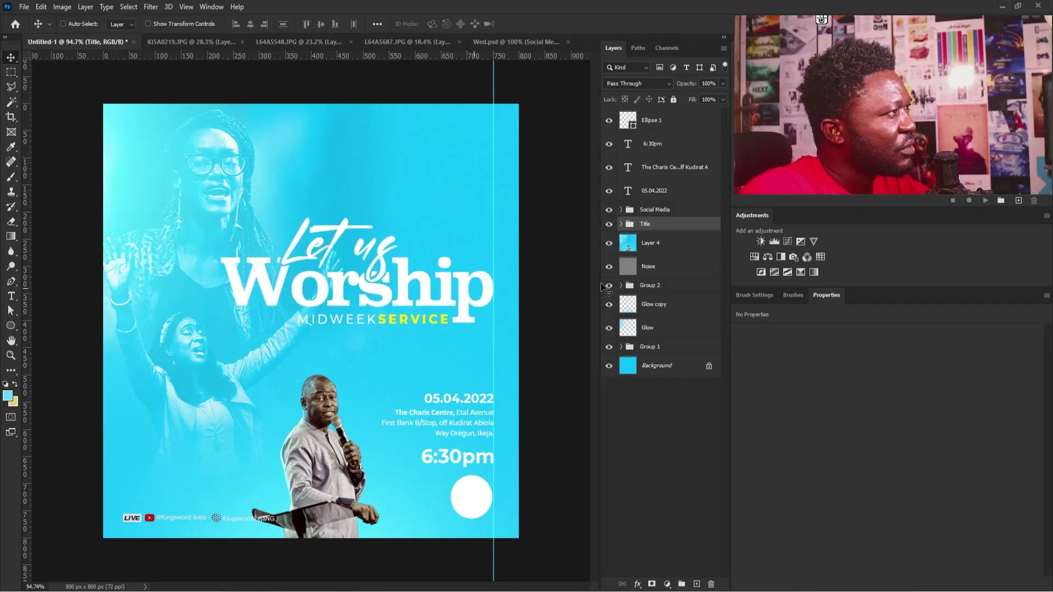
Move the date, venue, time and circle layers up together by about 55 px, leaving the Social Media group in place.
{"action": "left_click", "coordinate": [666, 212]}
{"action": "left_click", "coordinate": [666, 125], "text": "shift"}
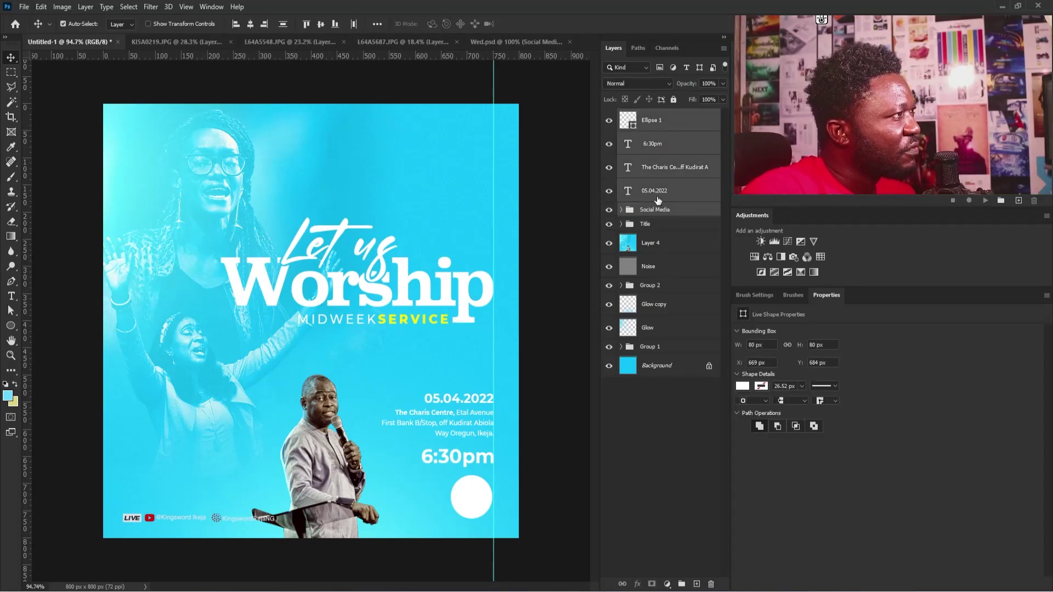
{"action": "left_click", "coordinate": [658, 209], "text": "ctrl"}
{"action": "mouse_move", "coordinate": [453, 415]}
{"action": "left_mouse_down"}
{"action": "mouse_move", "coordinate": [454, 375]}
{"action": "mouse_move", "coordinate": [472, 417]}
{"action": "left_mouse_up"}
Nudge the white circle down about 4 px, away from the "6:30pm" text.
{"action": "right_click", "coordinate": [475, 476]}
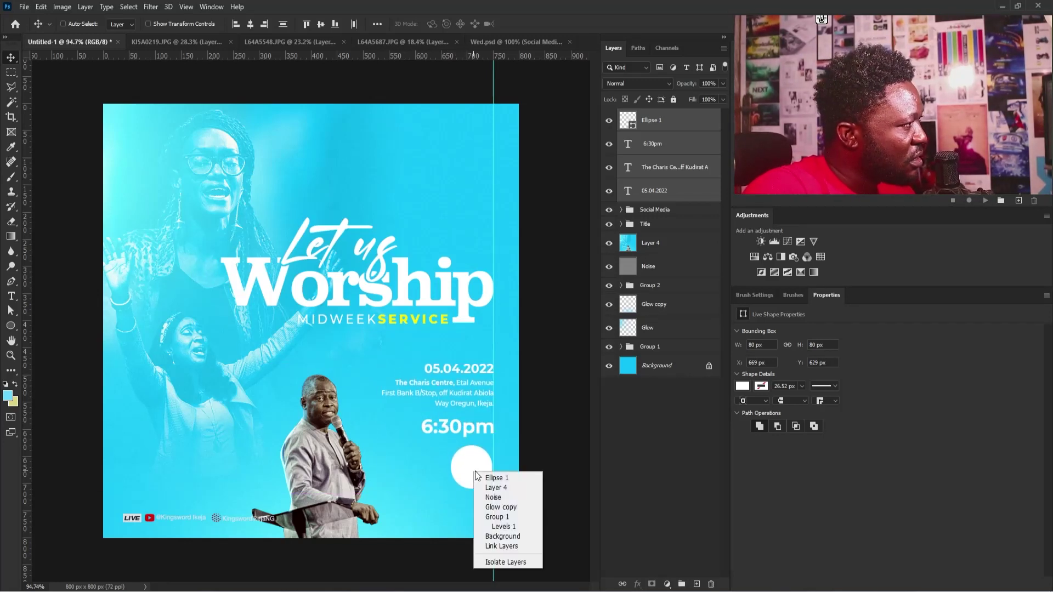
{"action": "left_click", "coordinate": [485, 474]}
{"action": "mouse_move", "coordinate": [475, 468]}
{"action": "left_mouse_down"}
{"action": "mouse_move", "coordinate": [475, 479]}
{"action": "mouse_move", "coordinate": [476, 467]}
{"action": "left_mouse_up"}
{"action": "left_click_drag", "start_coordinate": [475, 465], "coordinate": [479, 465]}
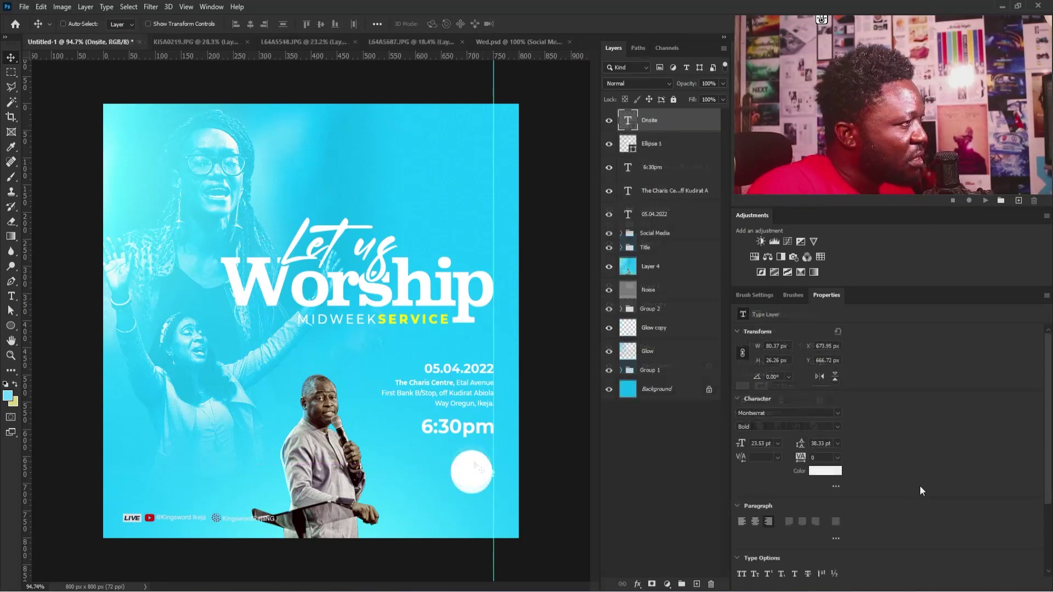
Color the "Onsite" text with the background blue 19c6f8, sampled from the canvas.
{"action": "left_click", "coordinate": [836, 473]}
{"action": "left_click", "coordinate": [408, 451]}
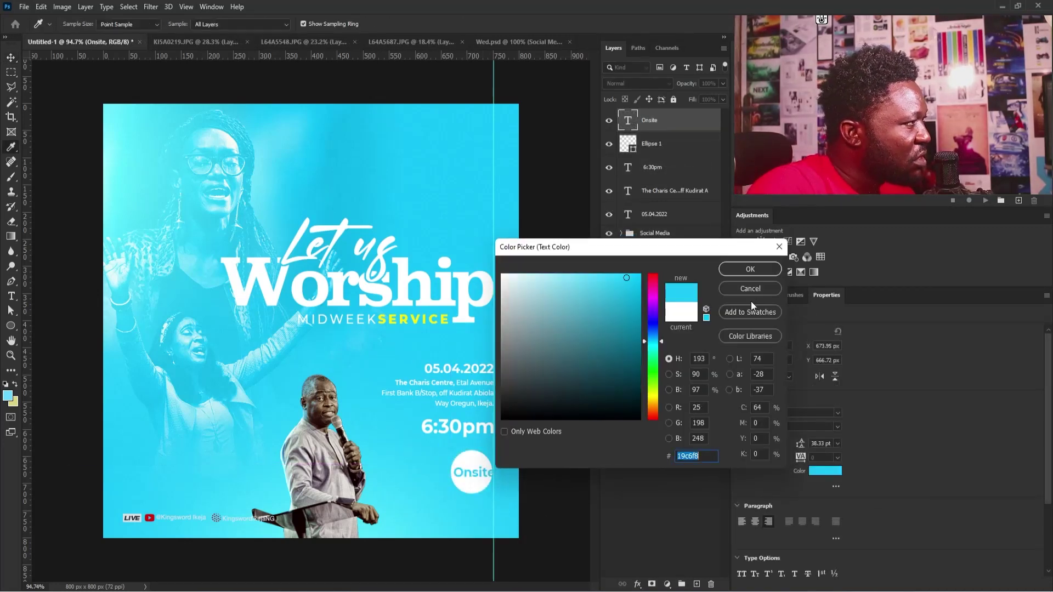
{"action": "left_click", "coordinate": [759, 269]}
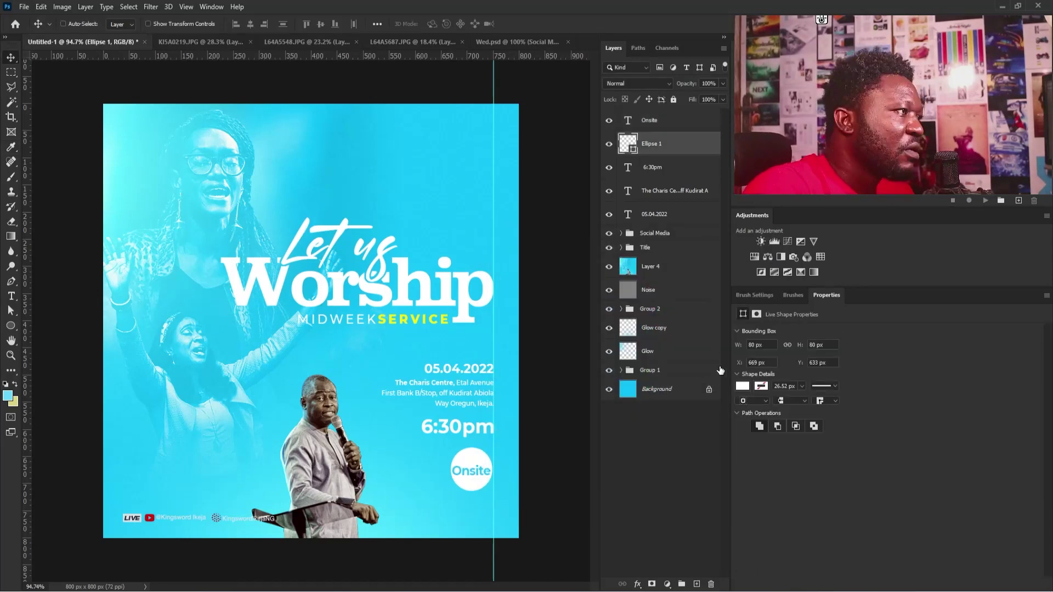
Turn the circle around "Onsite" into a thin outline with no fill and a white 0.88 px stroke.
{"action": "left_click", "coordinate": [755, 388]}
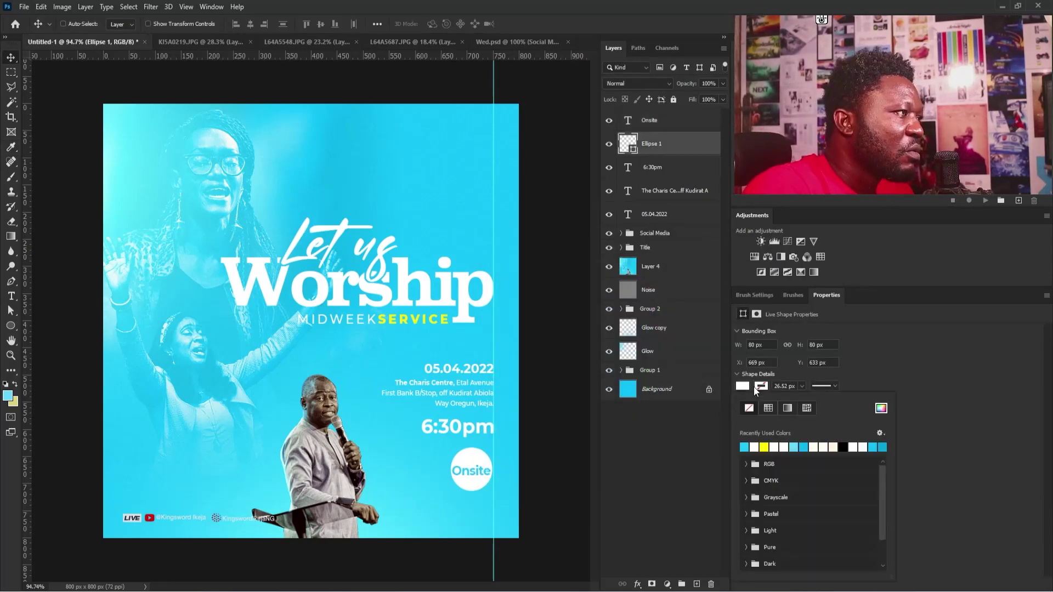
{"action": "left_click", "coordinate": [756, 448]}
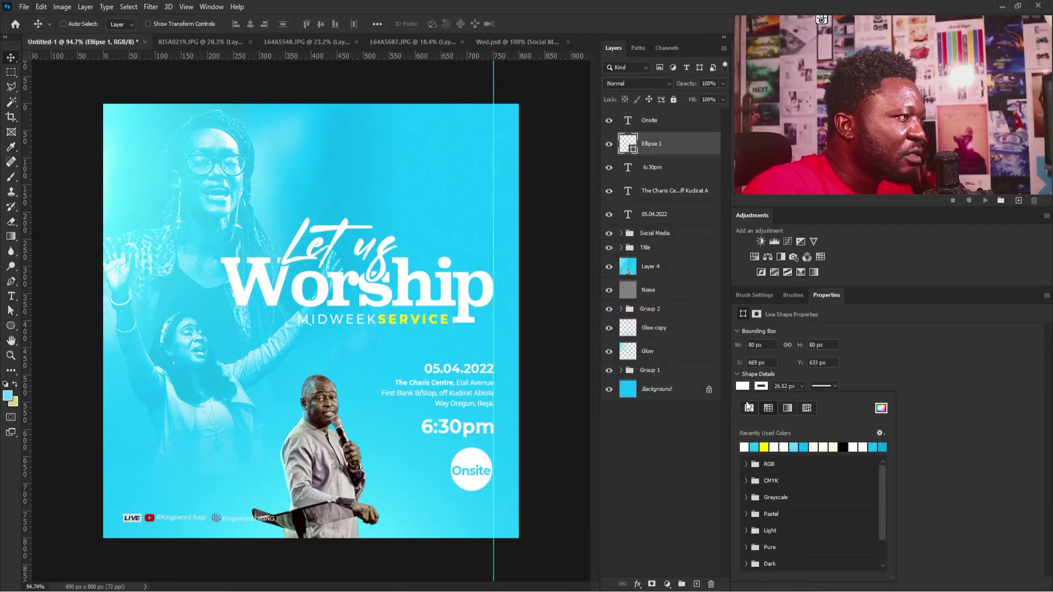
{"action": "left_click", "coordinate": [748, 408]}
{"action": "left_click", "coordinate": [788, 385]}
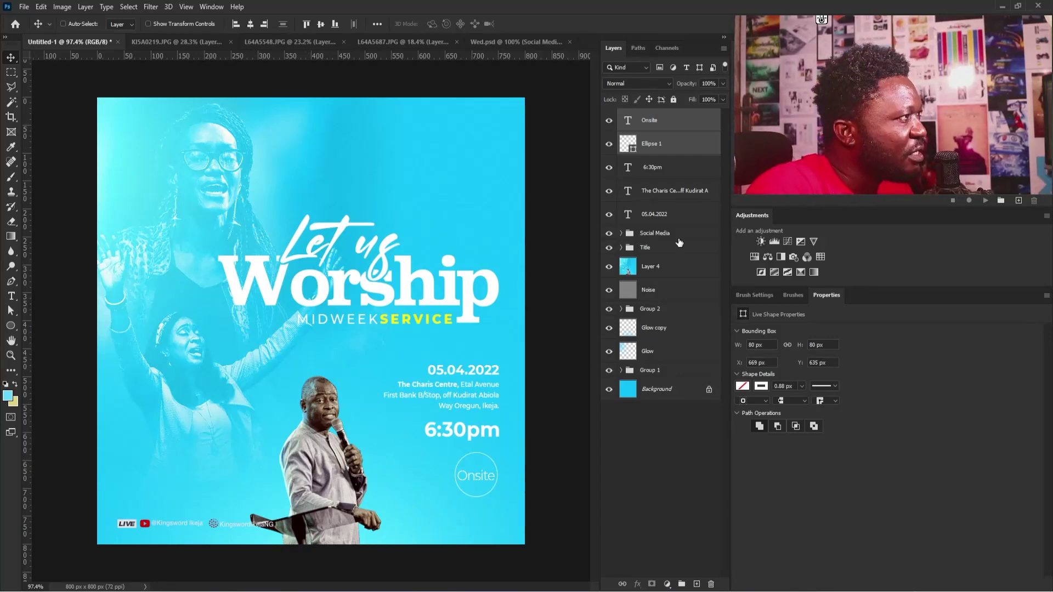
Move the Social Media group to the upper right corner of the flyer, above the title.
{"action": "left_click", "coordinate": [644, 237]}
{"action": "left_click_drag", "start_coordinate": [195, 539], "coordinate": [449, 123]}
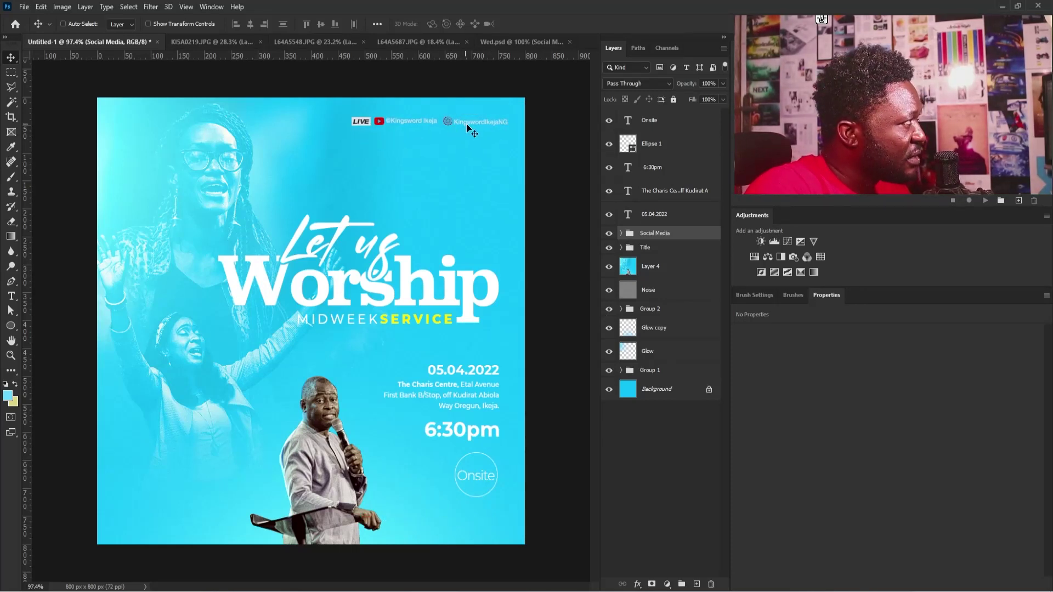
{"action": "left_click_drag", "start_coordinate": [475, 122], "coordinate": [475, 121]}
Make the "KingswordIkejaNG" handle text in the Social Media group white.
{"action": "right_click", "coordinate": [476, 121]}
{"action": "left_click", "coordinate": [493, 130]}
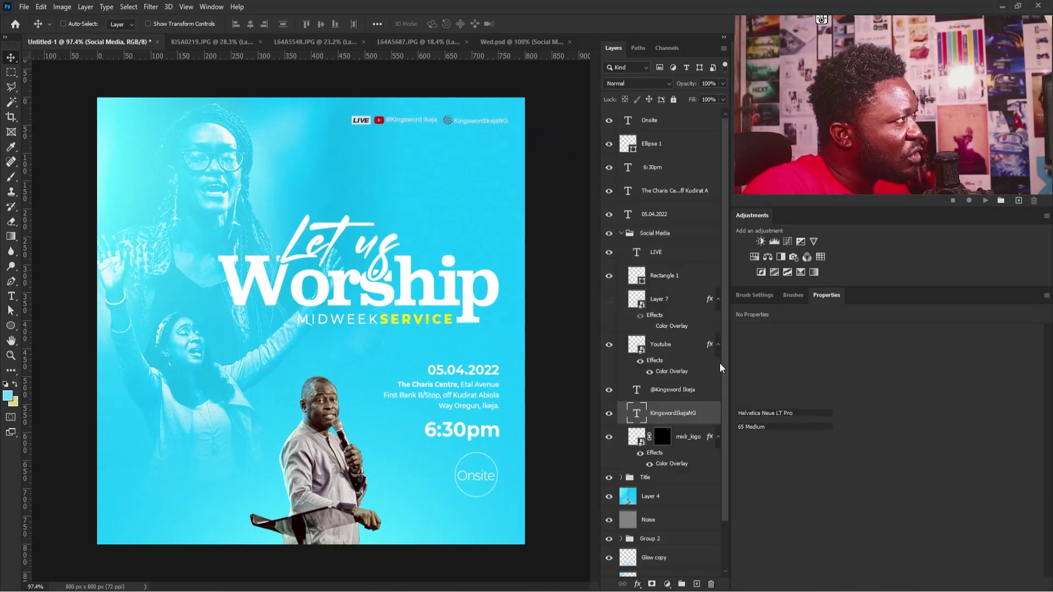
{"action": "left_click", "coordinate": [807, 472]}
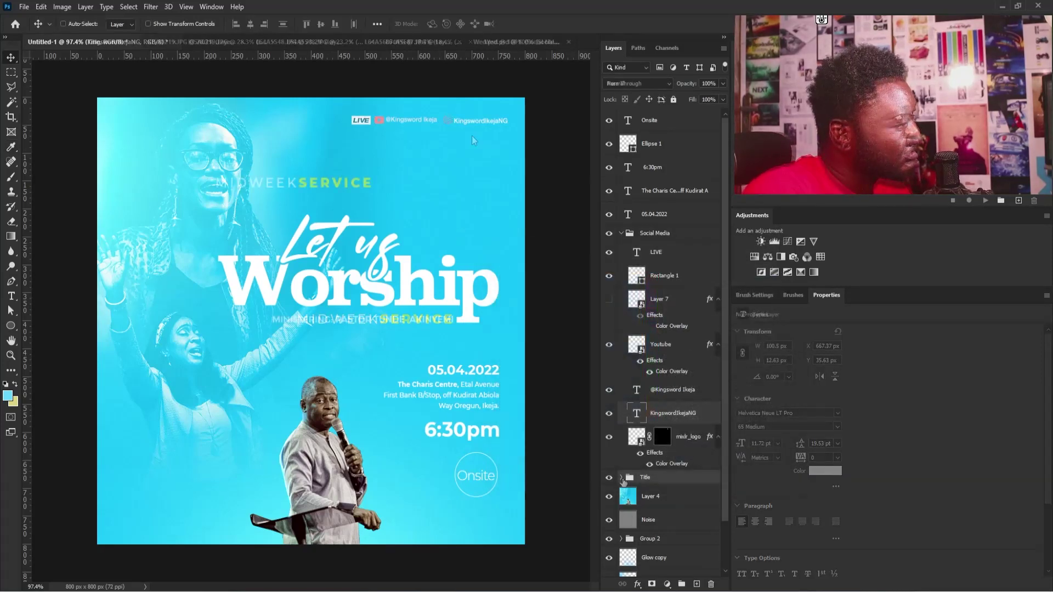
Move the Title group straight down about 17 px, and select its MidweekService layer.
{"action": "left_click_drag", "start_coordinate": [439, 277], "coordinate": [433, 287]}
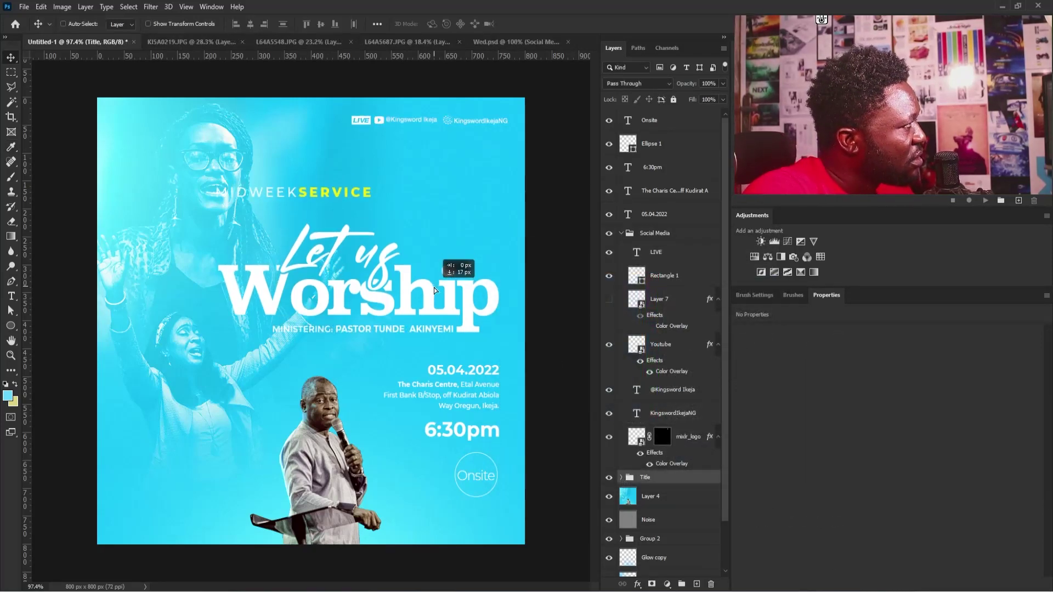
{"action": "right_click", "coordinate": [304, 189]}
{"action": "left_click", "coordinate": [337, 204]}
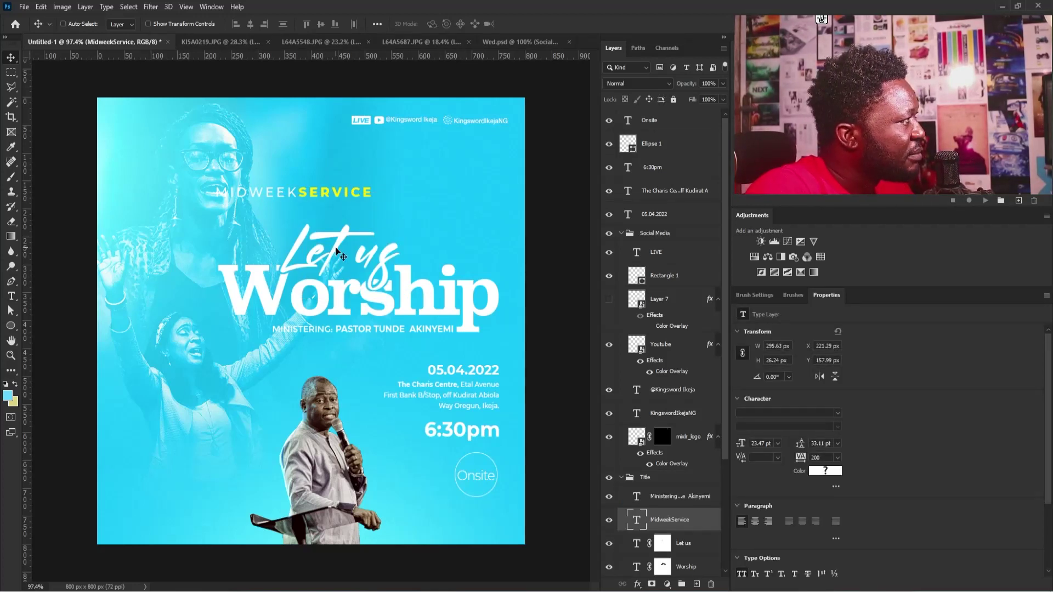
Shift the "Let us" text slightly to the right above "Worship".
{"action": "right_click", "coordinate": [381, 264]}
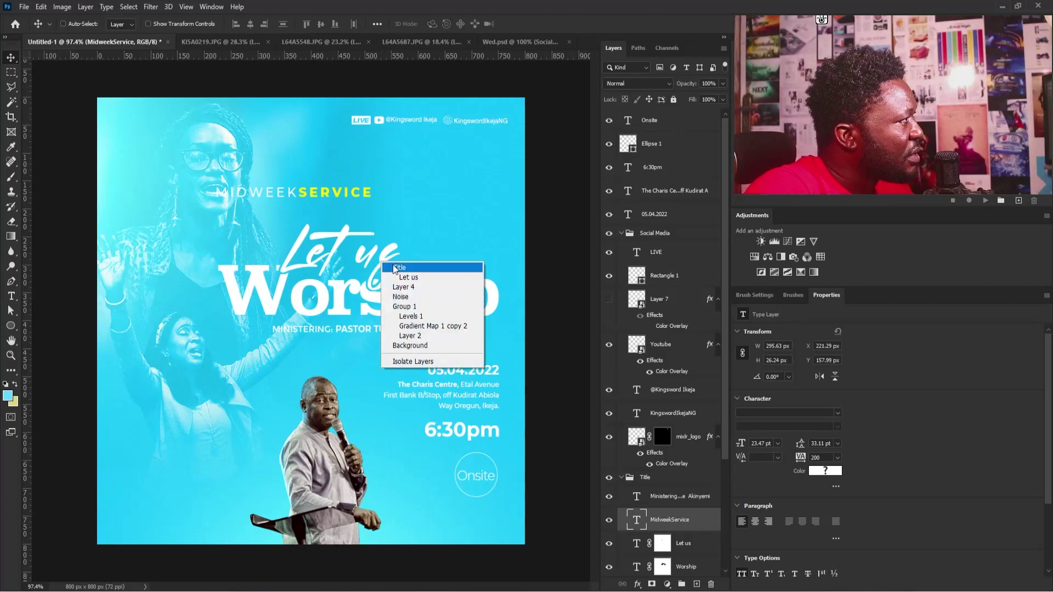
{"action": "left_click", "coordinate": [405, 276]}
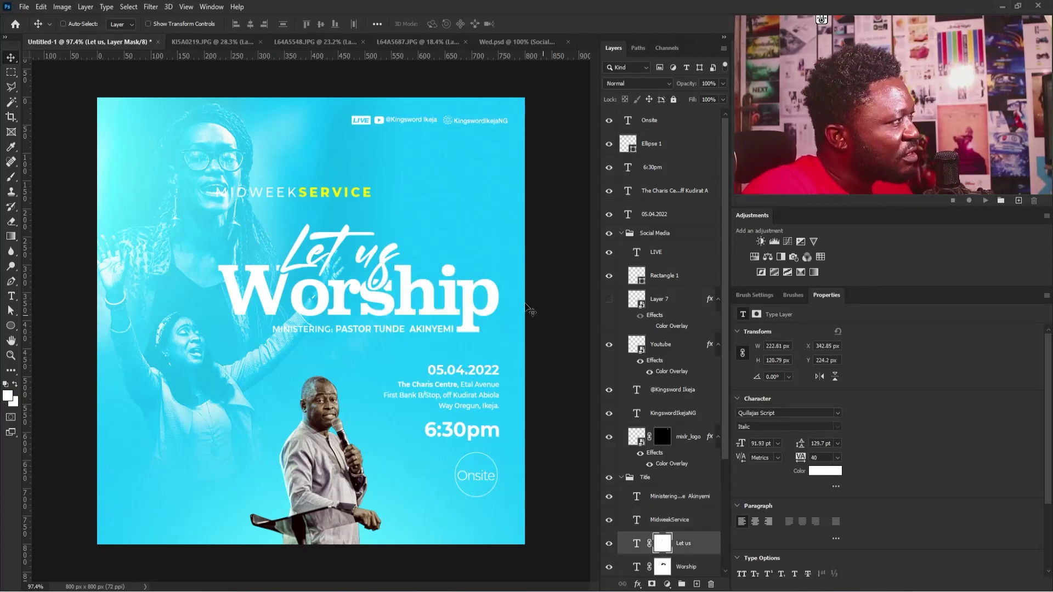
{"action": "left_click_drag", "start_coordinate": [338, 268], "coordinate": [348, 269]}
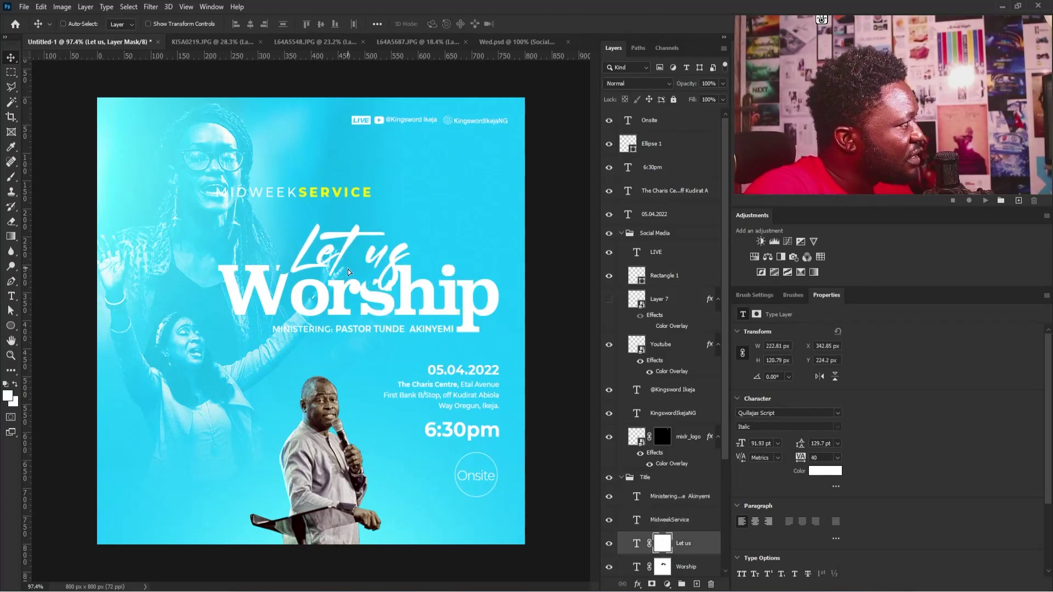
Unlink the Worship layer's mask and shift it right so its cut-out matches the "Let us" lettering.
{"action": "scroll", "coordinate": [738, 484], "scroll_direction": "down", "scroll_amount": 1}
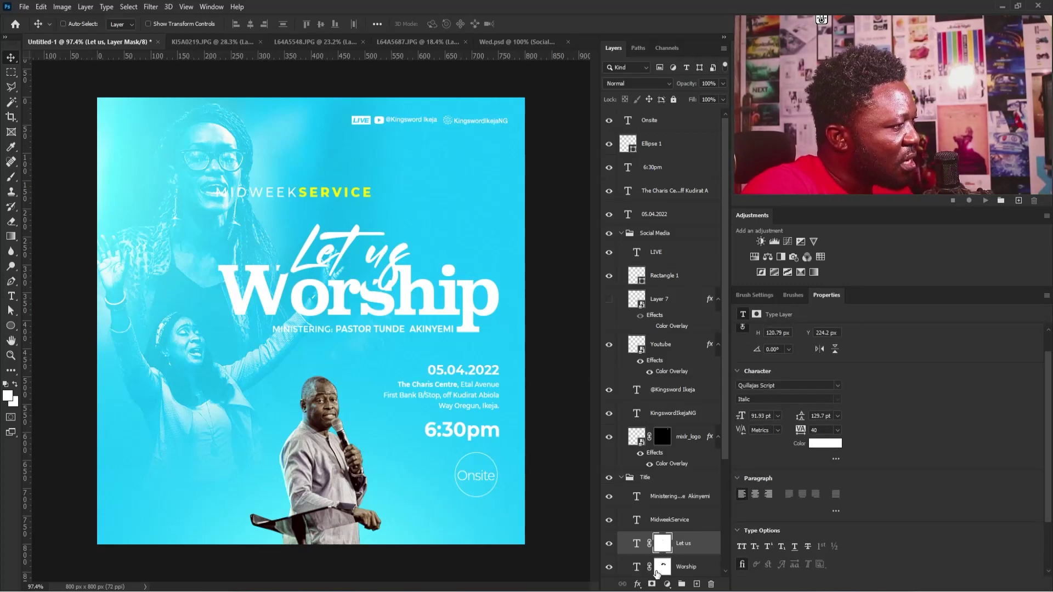
{"action": "left_click", "coordinate": [658, 571]}
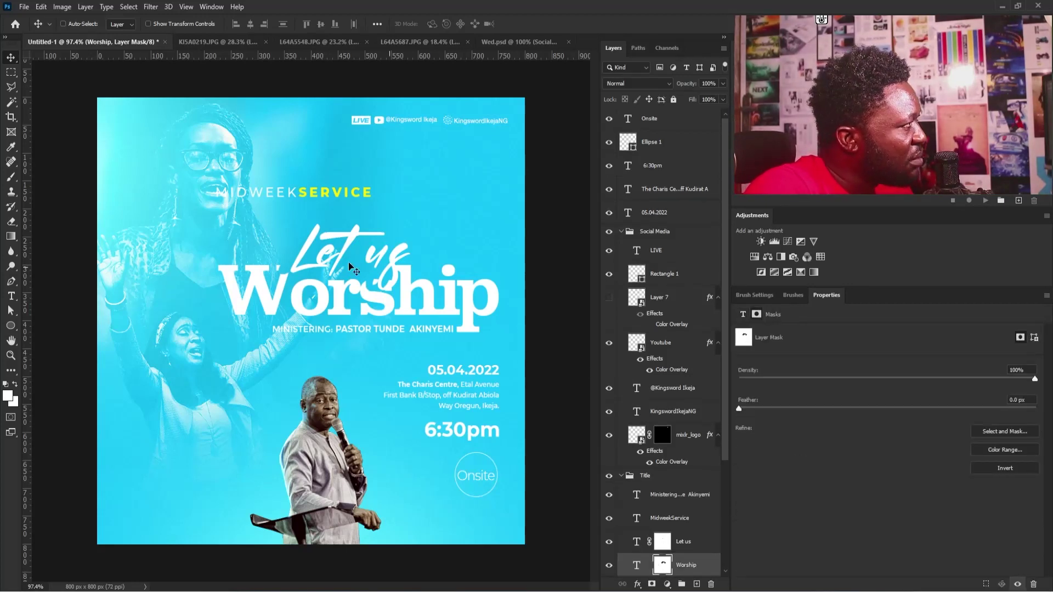
{"action": "left_click_drag", "start_coordinate": [330, 263], "coordinate": [340, 262]}
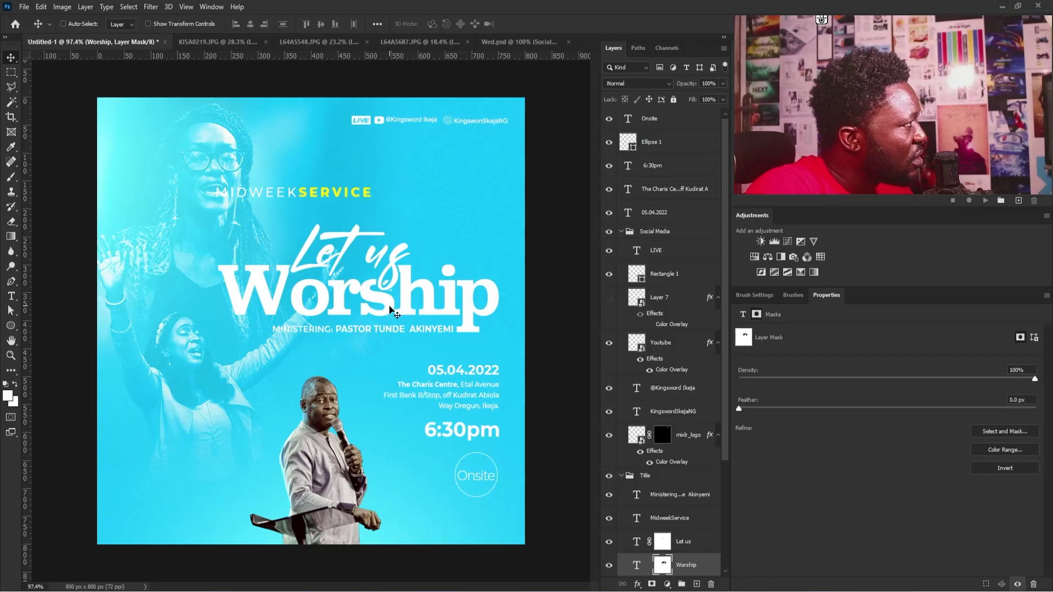
Set the letter spacing of the MidweekService text to 0.
{"action": "right_click", "coordinate": [297, 191]}
{"action": "left_click", "coordinate": [337, 207]}
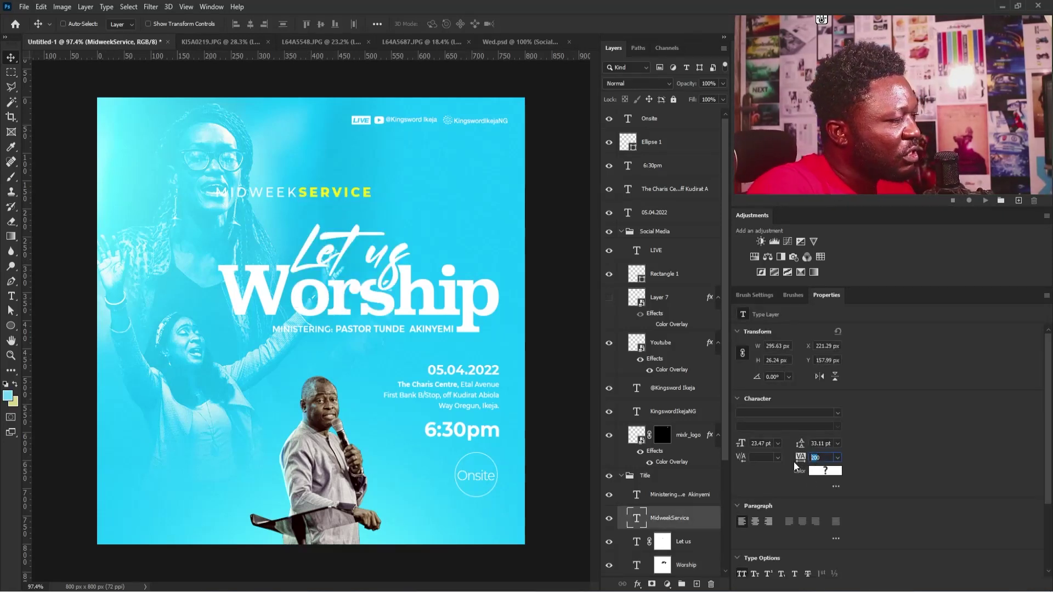
{"action": "type", "text": "0"}
{"action": "key", "text": "Return"}
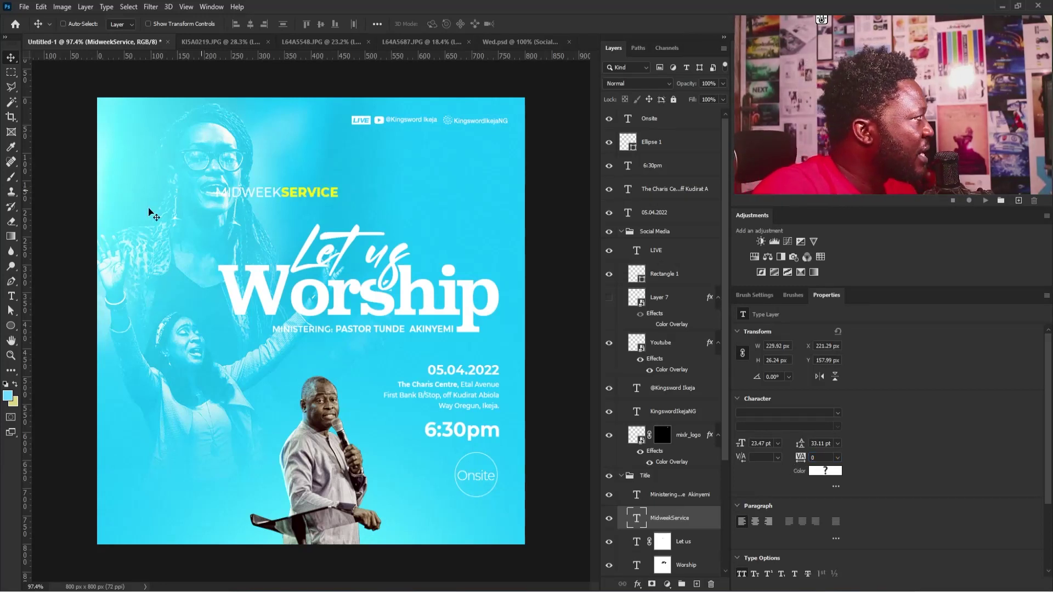
Draw a rectangle about 145 by 30 px below the MidweekService text, above the "W" of "Worship".
{"action": "left_click", "coordinate": [10, 327]}
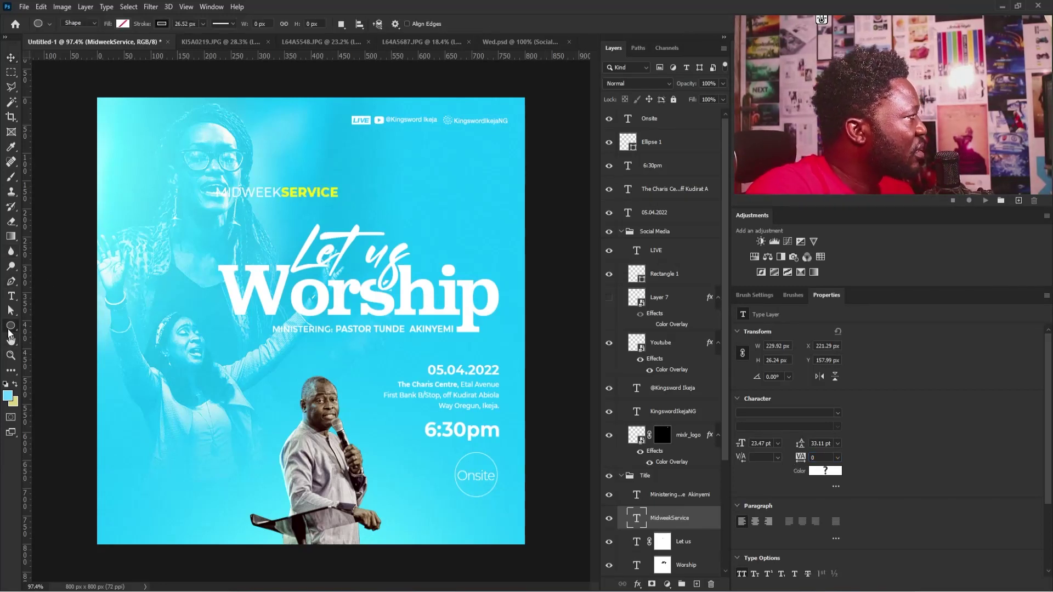
{"action": "left_click", "coordinate": [54, 326]}
{"action": "left_click_drag", "start_coordinate": [235, 217], "coordinate": [376, 253]}
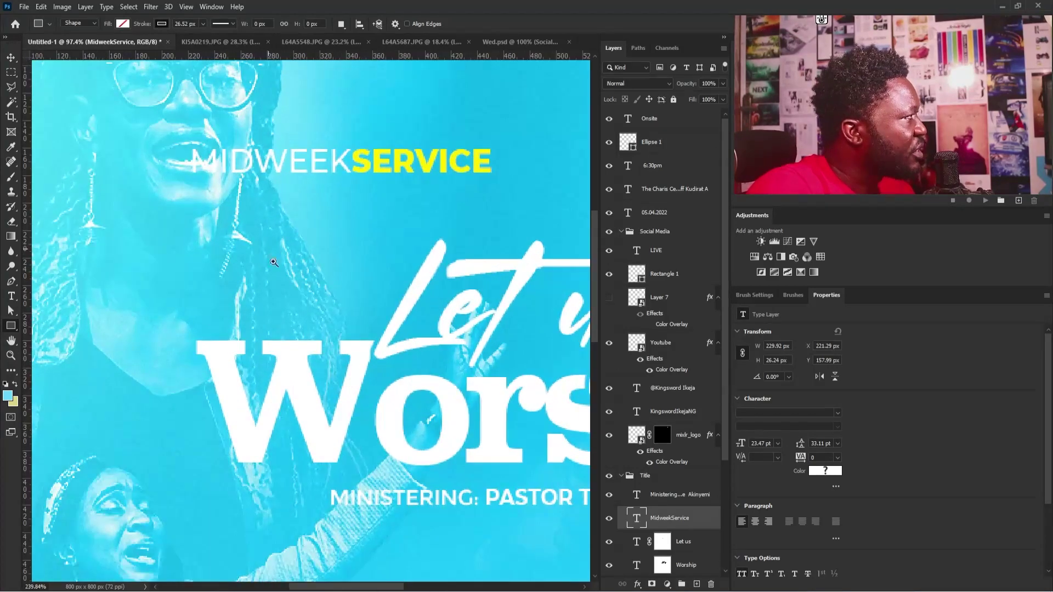
{"action": "left_click_drag", "start_coordinate": [191, 251], "coordinate": [381, 277]}
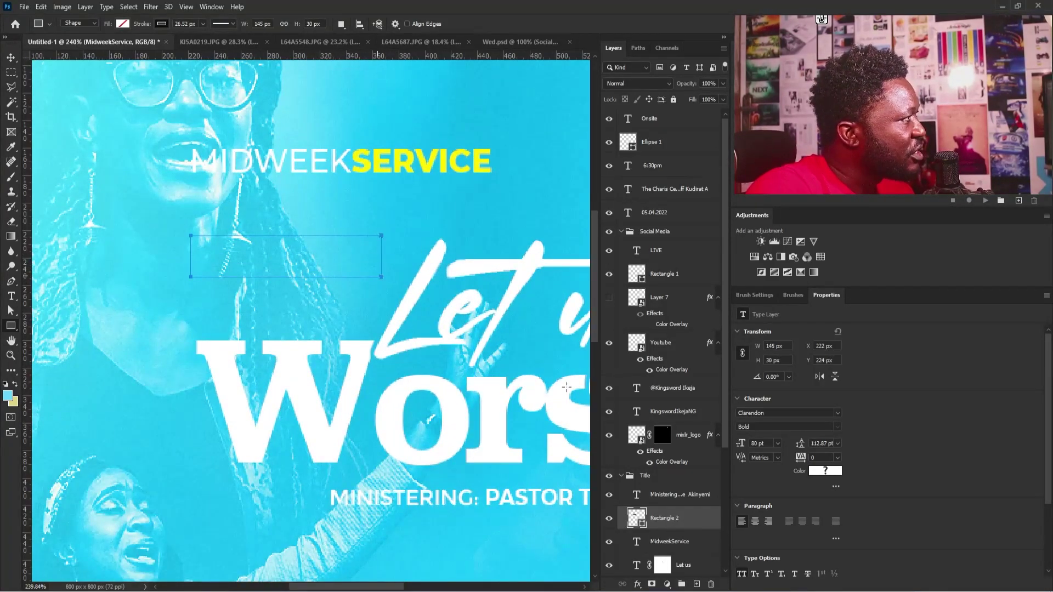
Fill the new rectangle with the recently used yellow and remove its stroke.
{"action": "left_click", "coordinate": [743, 368]}
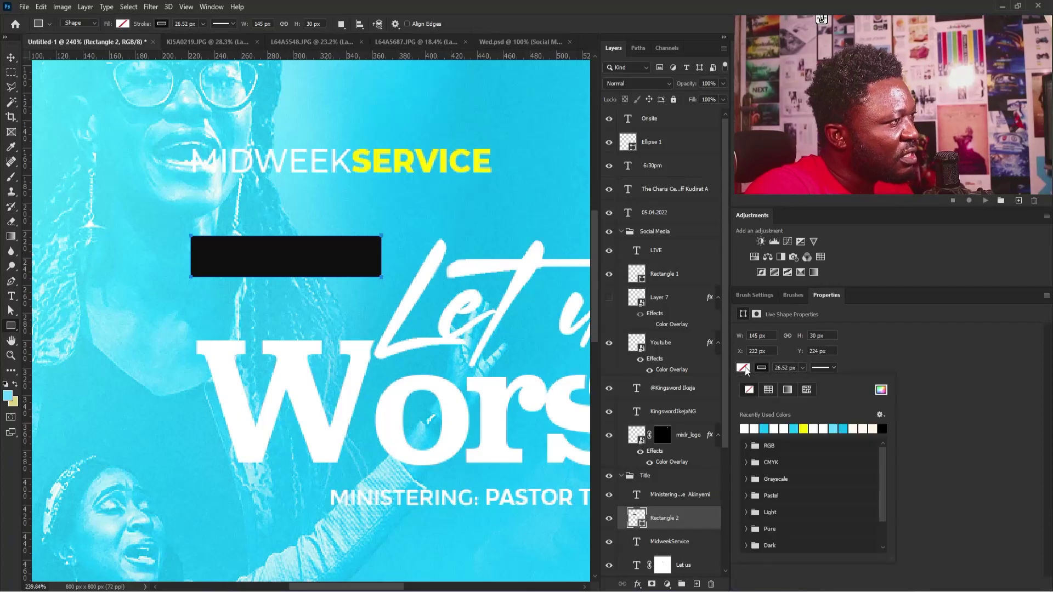
{"action": "left_click", "coordinate": [804, 428]}
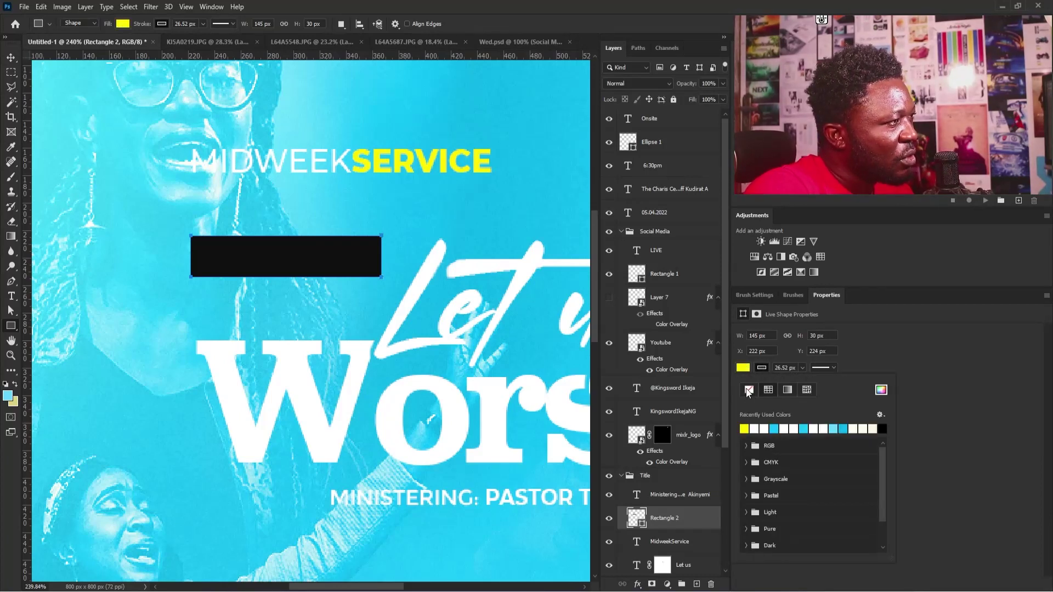
{"action": "left_click", "coordinate": [12, 58]}
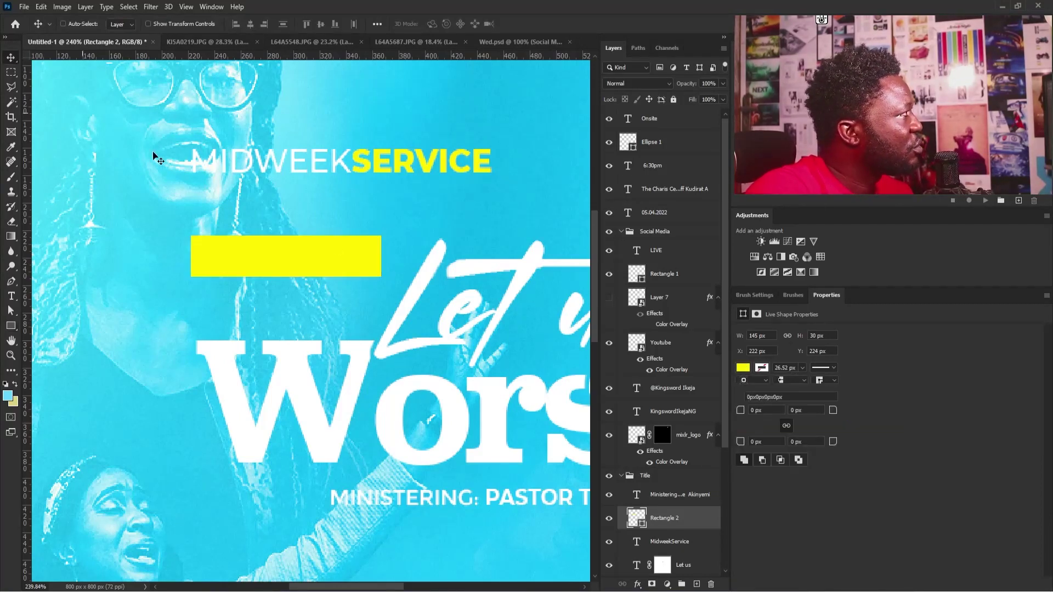
Duplicate the yellow rectangle and move the copy straight down about 35 px, leaving a thin gap.
{"action": "key", "text": "ctrl+j"}
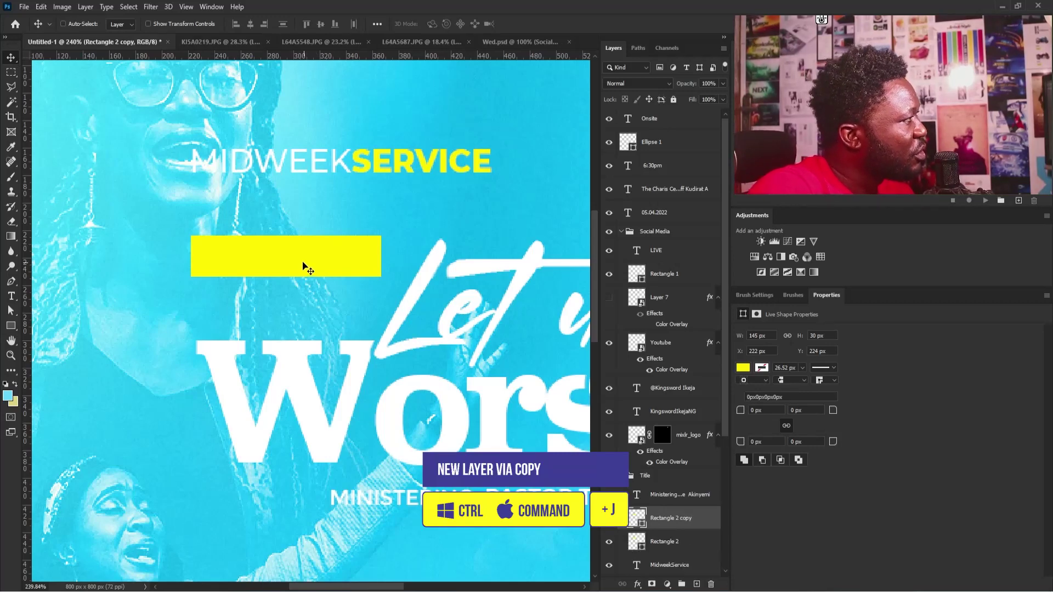
{"action": "left_click_drag", "start_coordinate": [305, 264], "coordinate": [305, 311]}
{"action": "left_click_drag", "start_coordinate": [310, 228], "coordinate": [247, 235]}
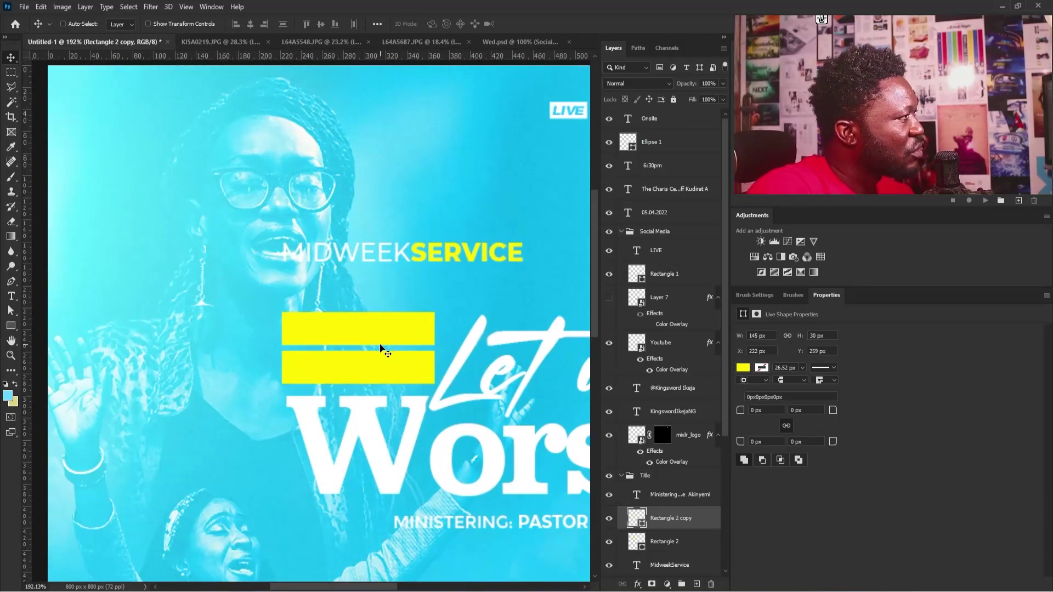
Cut the upper yellow rectangle's top-right corner diagonally by moving its anchor about 30 px left, converting the shape to a regular path.
{"action": "right_click", "coordinate": [414, 332]}
{"action": "left_click", "coordinate": [439, 344]}
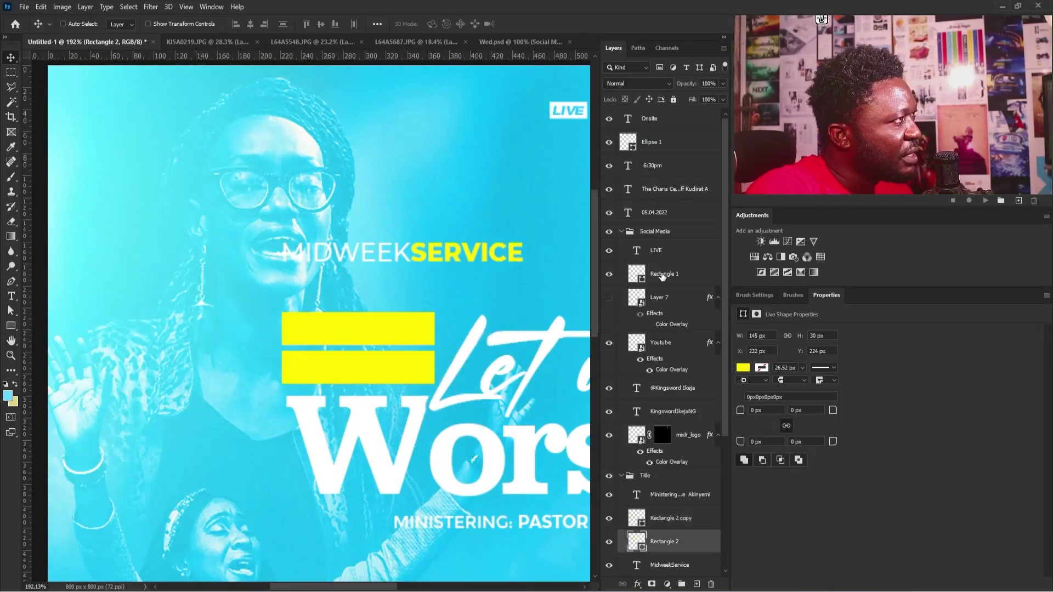
{"action": "left_click", "coordinate": [11, 311]}
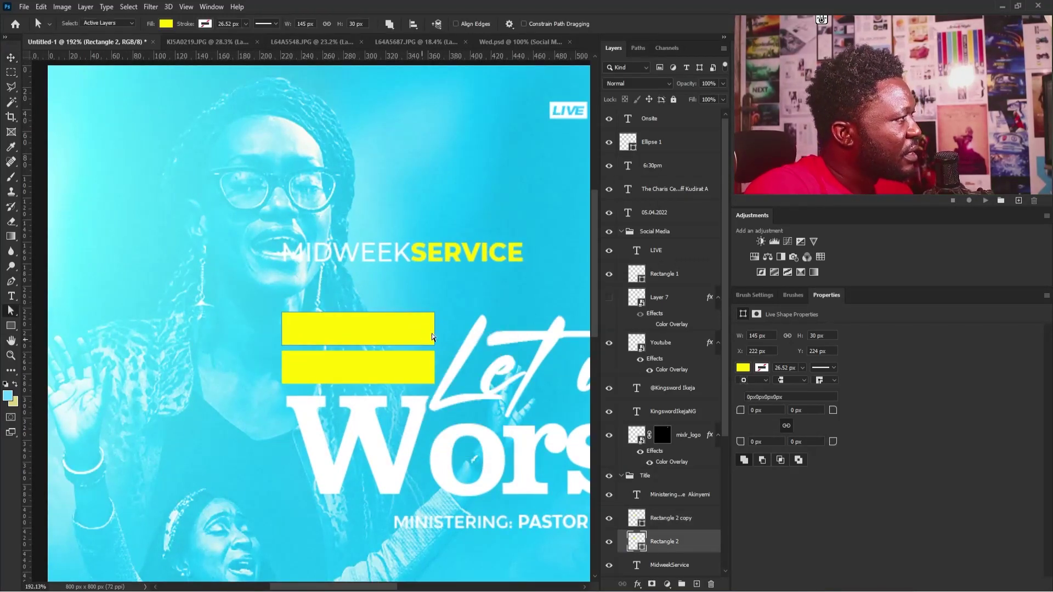
{"action": "left_click_drag", "start_coordinate": [435, 314], "coordinate": [403, 312]}
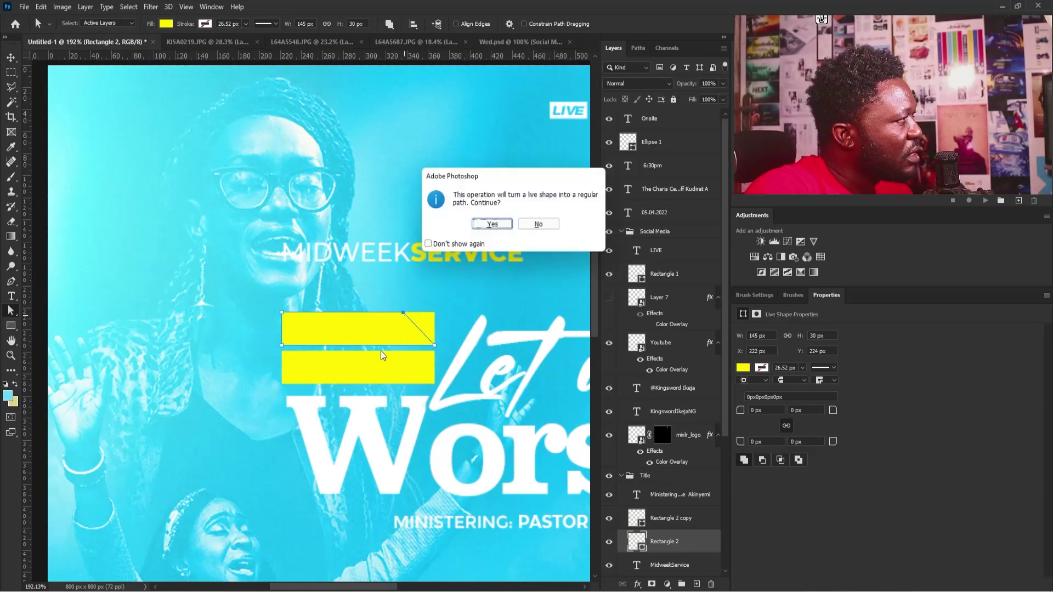
{"action": "left_click", "coordinate": [492, 224]}
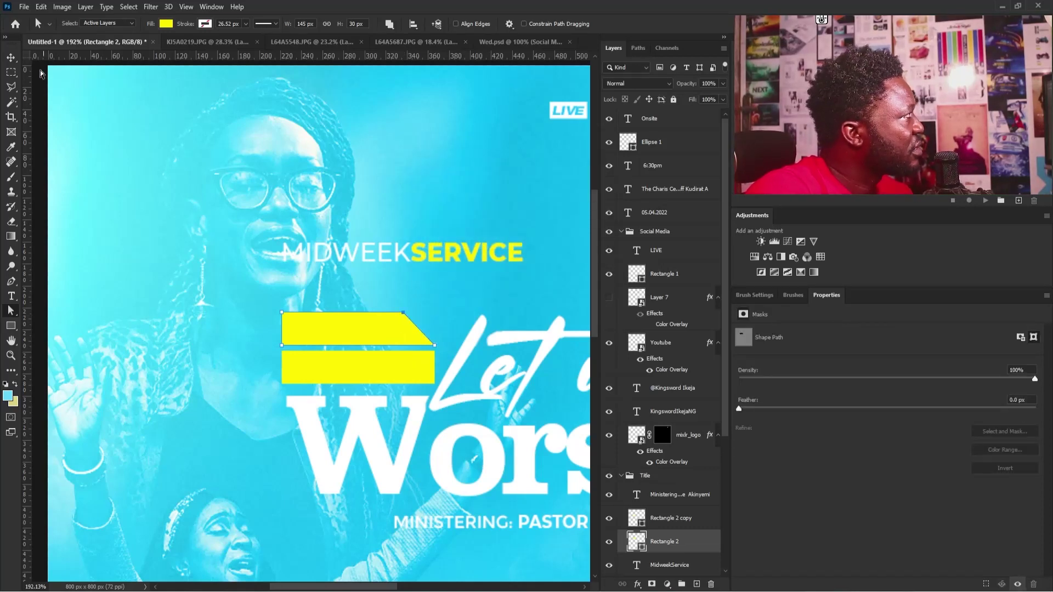
Break the MidweekService text into two lines, with "Service" below "Midweek".
{"action": "left_click", "coordinate": [11, 61]}
{"action": "right_click", "coordinate": [393, 268]}
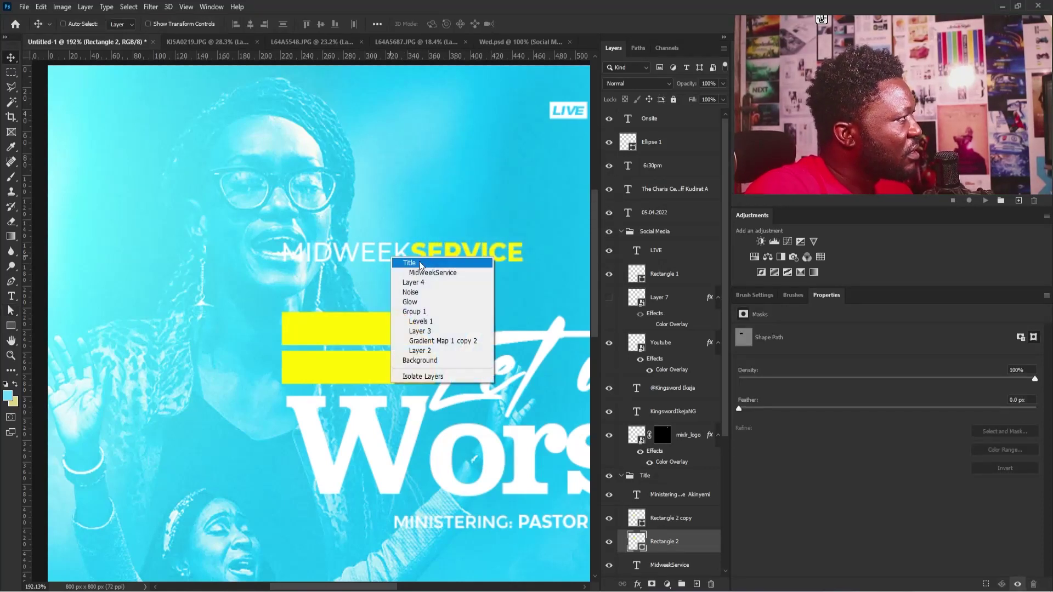
{"action": "left_click", "coordinate": [419, 270]}
{"action": "double_click", "coordinate": [417, 261]}
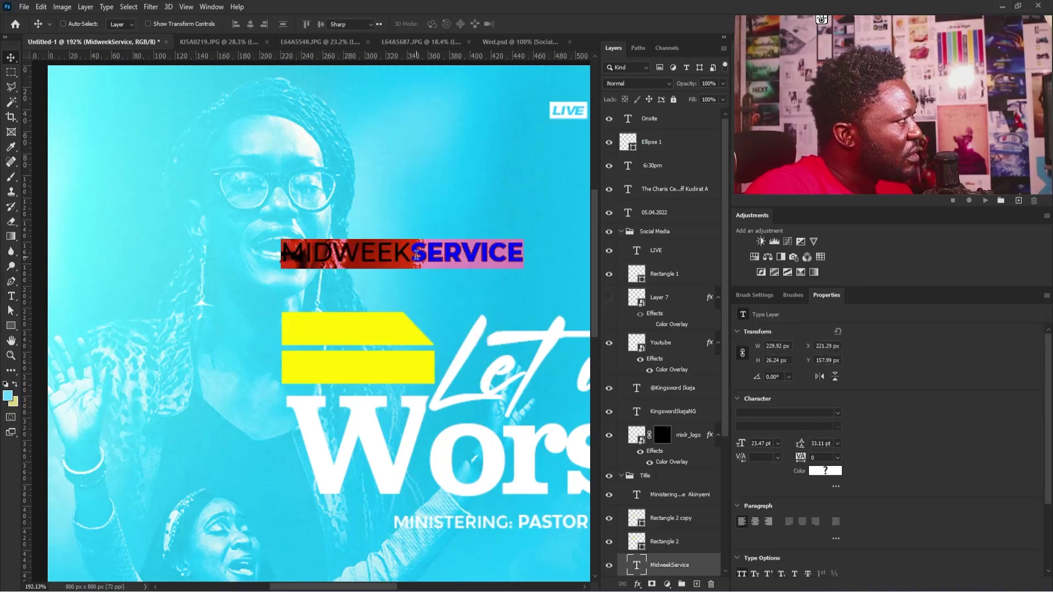
{"action": "left_click", "coordinate": [411, 254]}
{"action": "key", "text": "Return"}
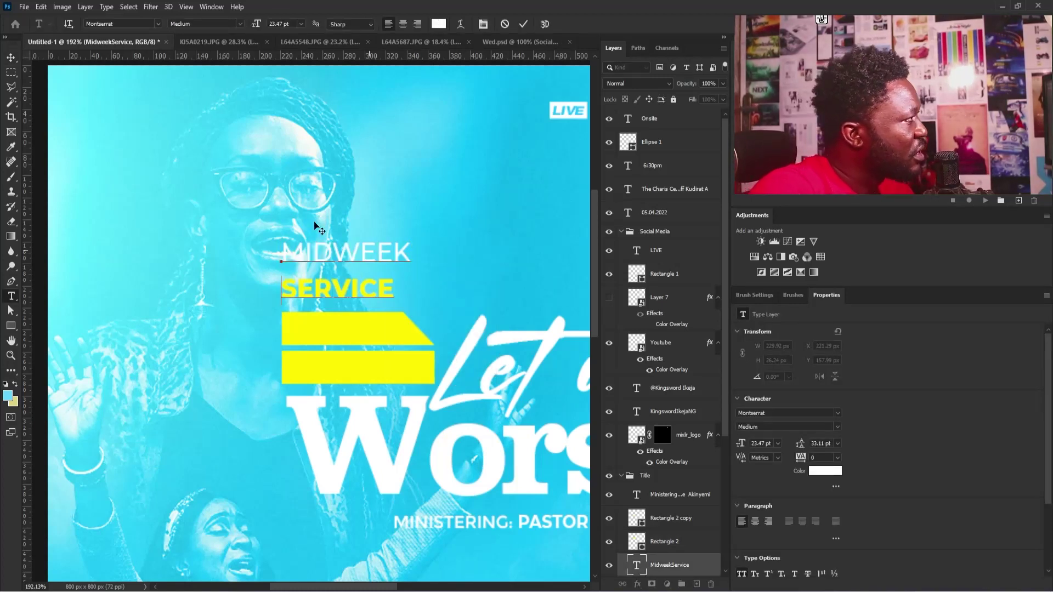
{"action": "left_click", "coordinate": [11, 57]}
Move the Midweek Service text down onto the yellow bars and place its layer above both rectangle layers.
{"action": "left_click_drag", "start_coordinate": [344, 260], "coordinate": [344, 341]}
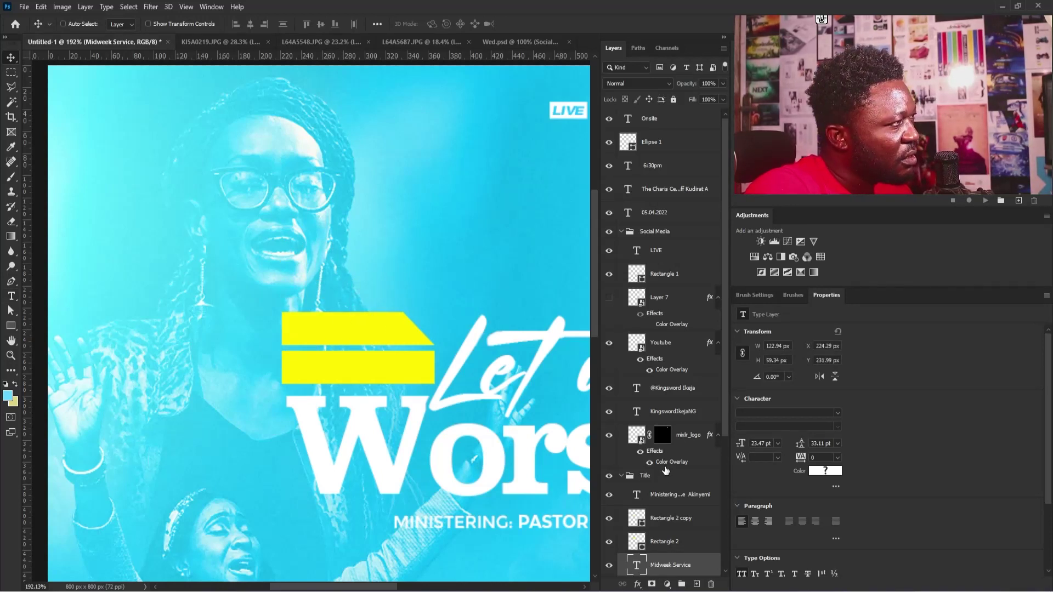
{"action": "scroll", "coordinate": [667, 482], "scroll_direction": "down", "scroll_amount": 1}
{"action": "left_click_drag", "start_coordinate": [674, 496], "coordinate": [679, 436]}
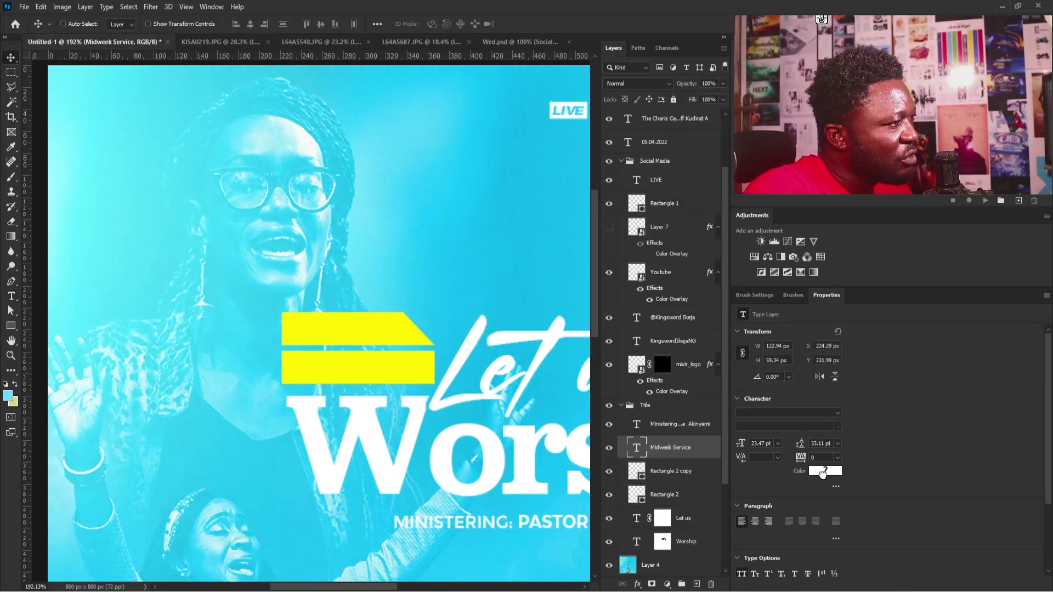
Recolour the Midweek Service text to the background's blue #13bdf2 and shift it about 3 px right.
{"action": "left_click", "coordinate": [822, 473]}
{"action": "left_click", "coordinate": [446, 263]}
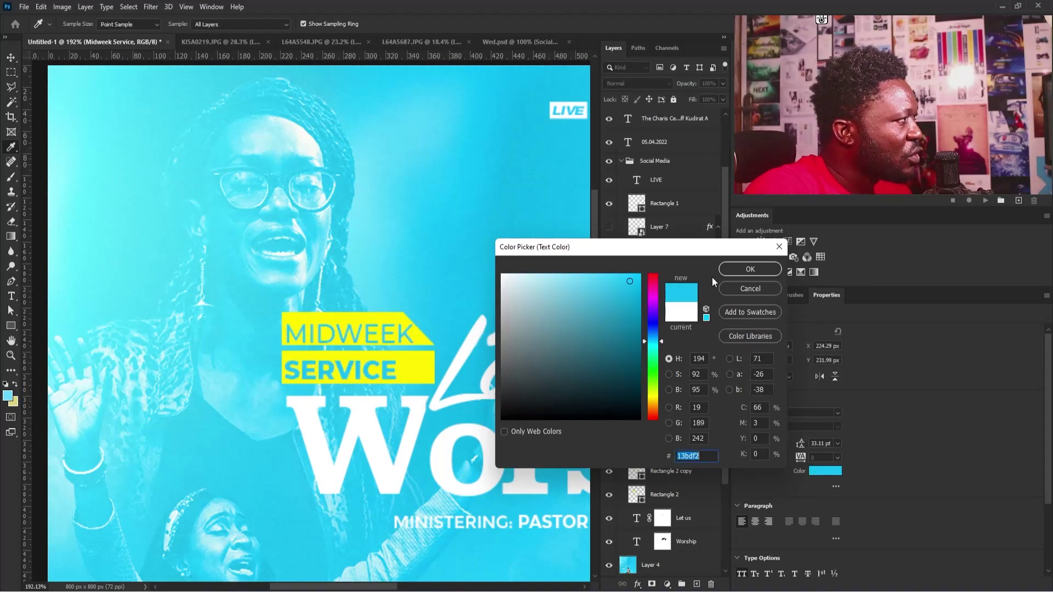
{"action": "left_click", "coordinate": [735, 269]}
{"action": "left_click_drag", "start_coordinate": [313, 325], "coordinate": [316, 327]}
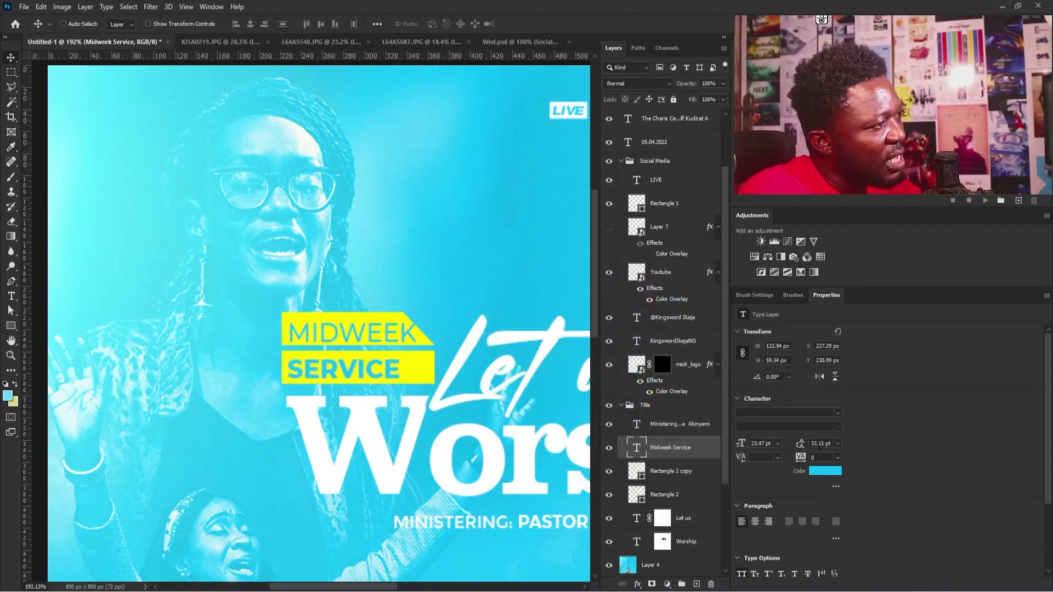
Set the Midweek Service text's leading to 35 pt and nudge it up about 3 px.
{"action": "left_click", "coordinate": [818, 443]}
{"action": "type", "text": "35"}
{"action": "key", "text": "Return"}
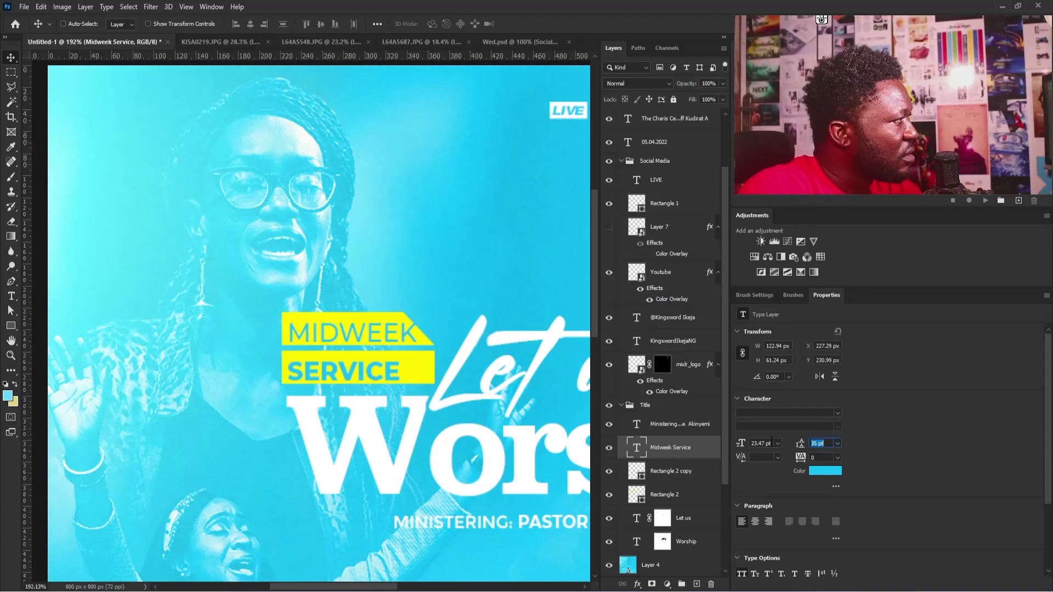
{"action": "left_click", "coordinate": [397, 336]}
{"action": "key", "text": "Up"}
{"action": "key", "text": "Up"}
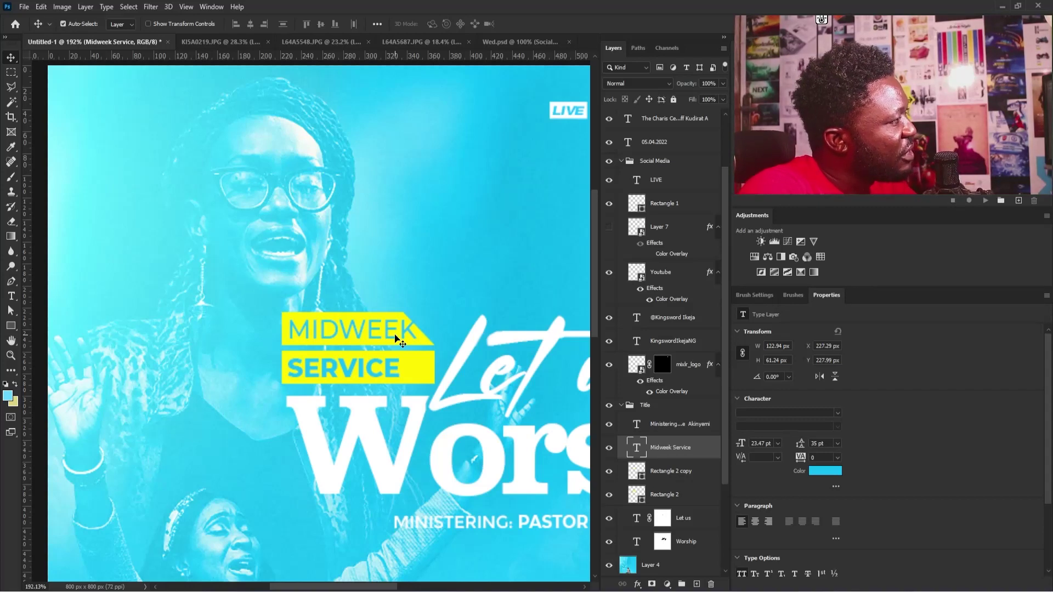
Scale the Midweek Service text down to about 102 px wide and nudge it slightly right within the yellow bars.
{"action": "key", "text": "ctrl+t"}
{"action": "left_click_drag", "start_coordinate": [416, 321], "coordinate": [375, 340]}
{"action": "key", "text": "Return"}
{"action": "key", "text": "Right"}
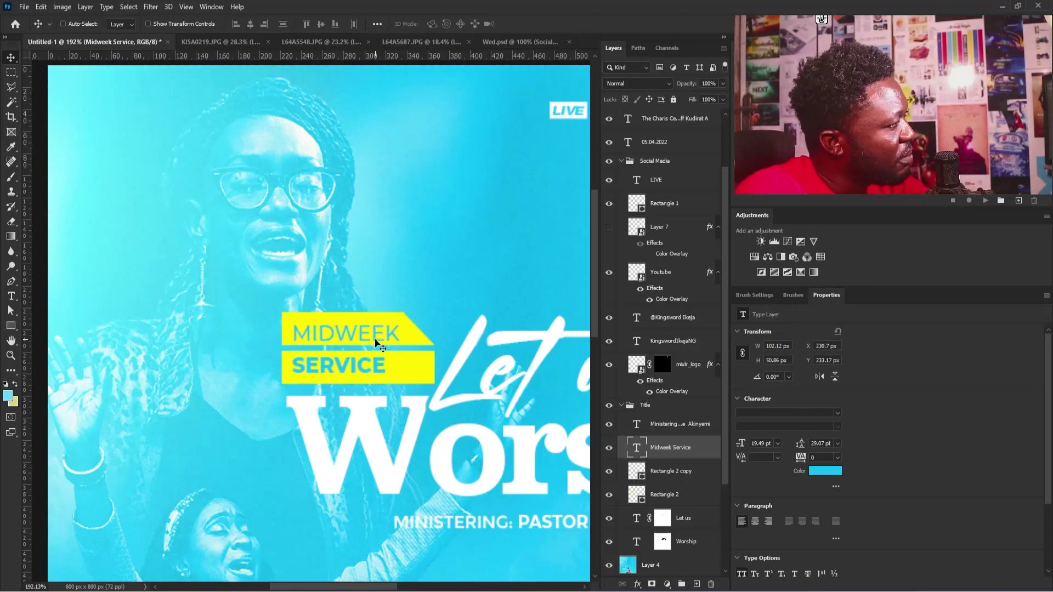
{"action": "key", "text": "Right"}
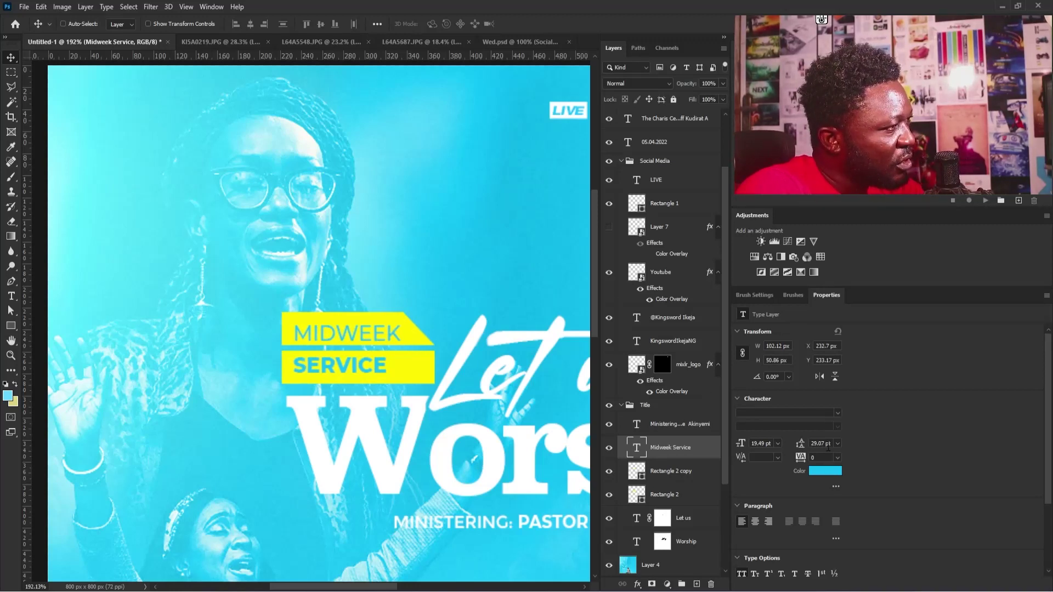
Set the Midweek Service text's leading to 33 pt and nudge it up about 3 px to centre it in the bars.
{"action": "type", "text": "30"}
{"action": "key", "text": "Return"}
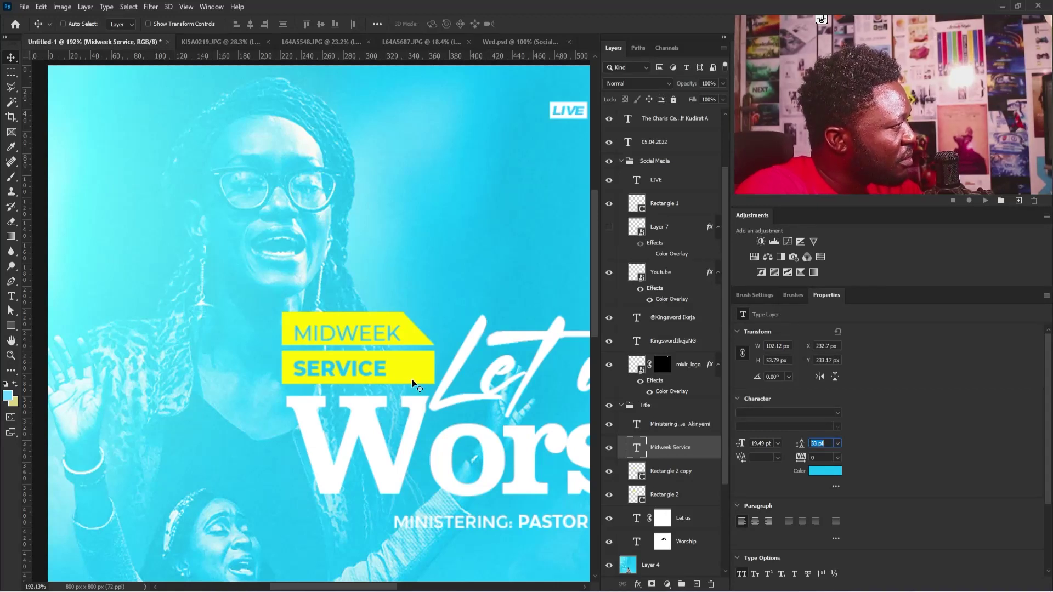
{"action": "key", "text": "Up"}
{"action": "key", "text": "Up"}
{"action": "key", "text": "Up"}
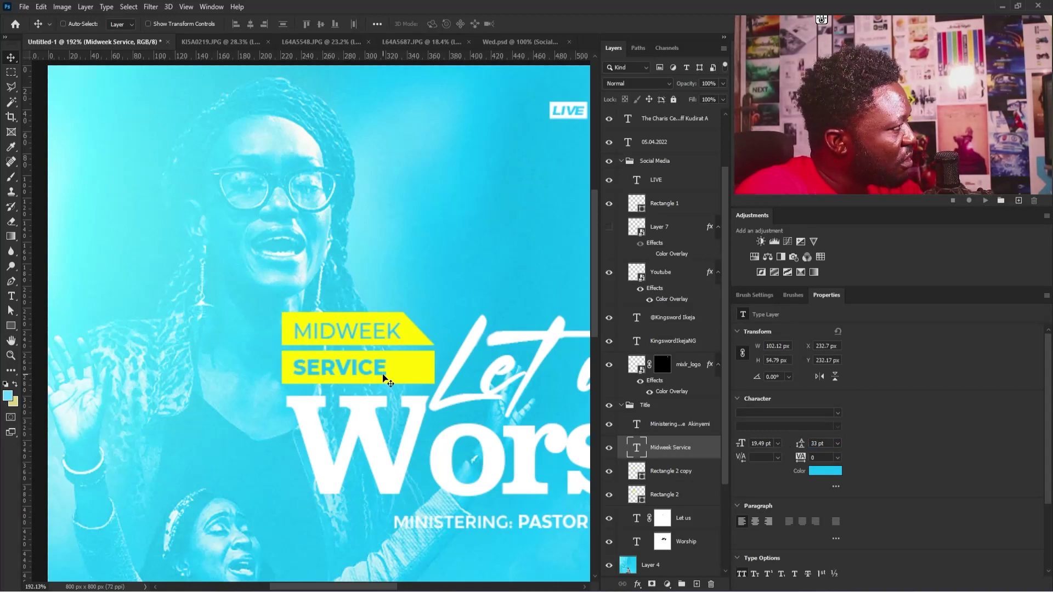
{"action": "key", "text": "Up"}
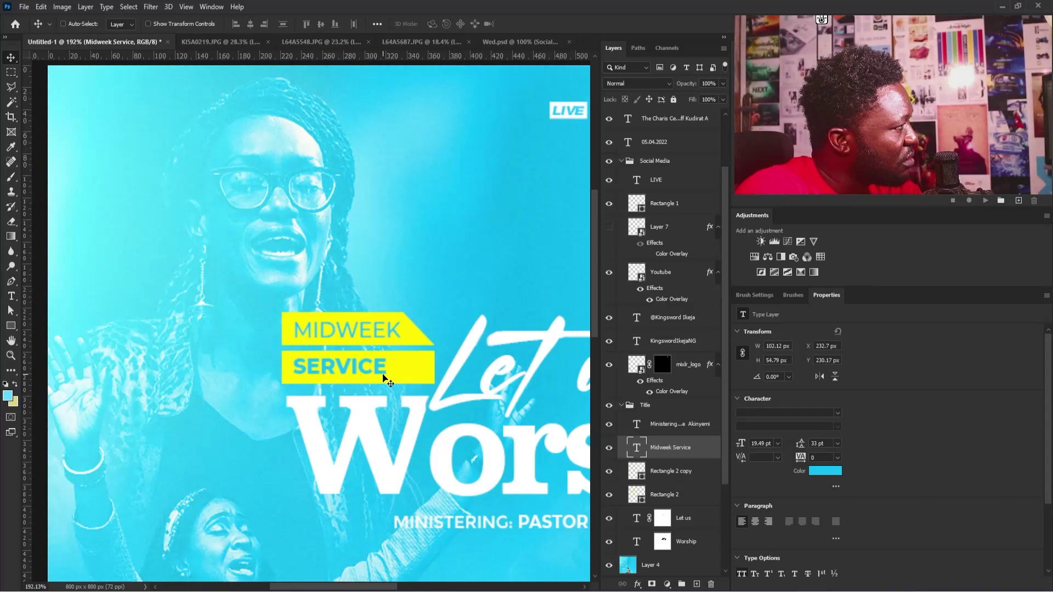
Try to scale down the Midweek Service text together with its two yellow rectangles.
{"action": "scroll", "coordinate": [409, 359], "scroll_direction": "down", "scroll_amount": 5}
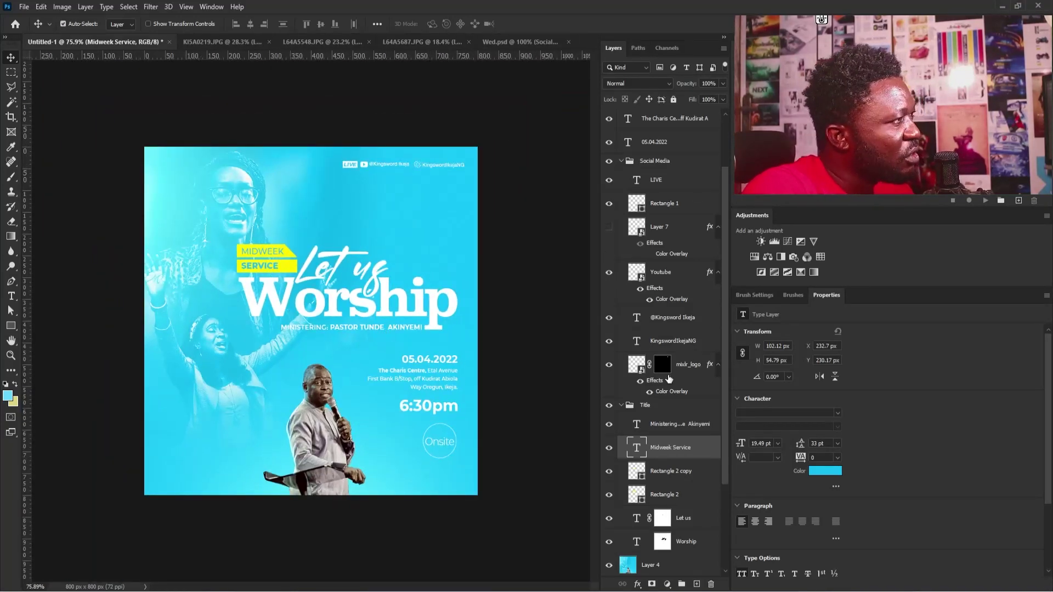
{"action": "left_click", "coordinate": [665, 494], "text": "shift"}
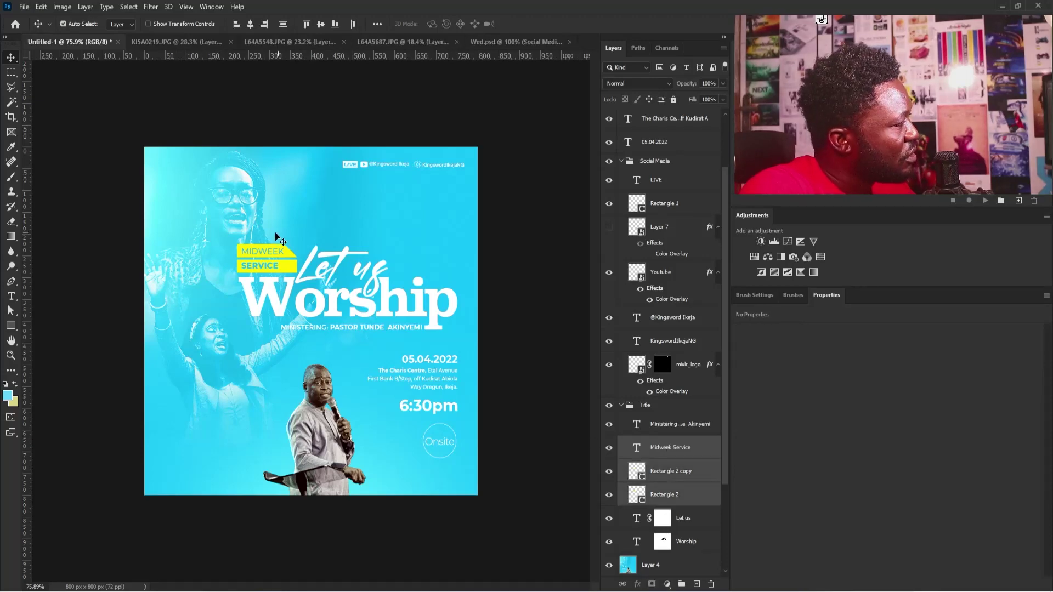
{"action": "key", "text": "ctrl+t"}
{"action": "scroll", "coordinate": [247, 236], "scroll_direction": "up", "scroll_amount": 1}
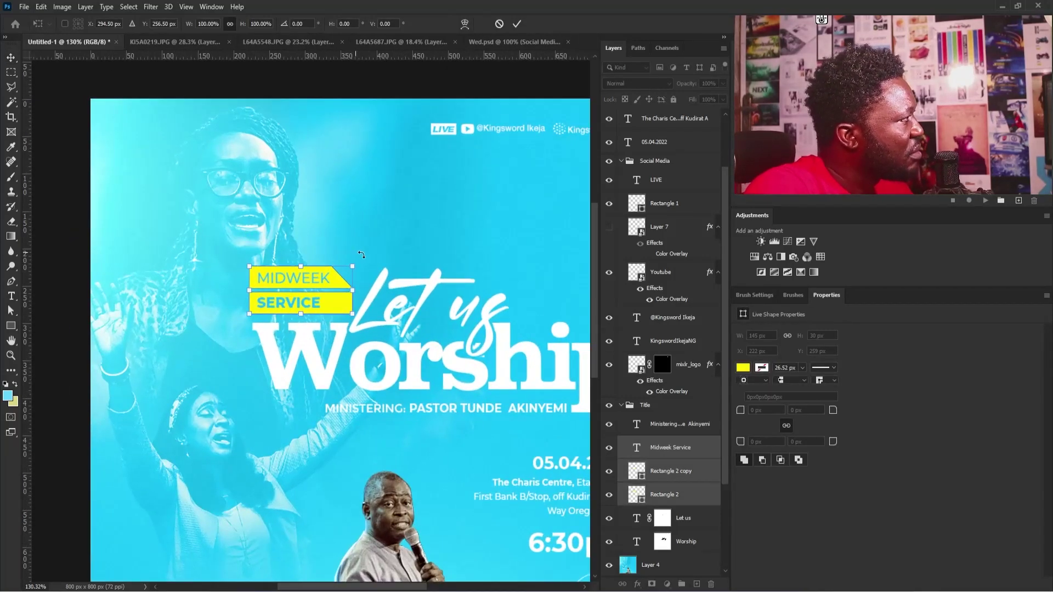
{"action": "key", "text": "Return"}
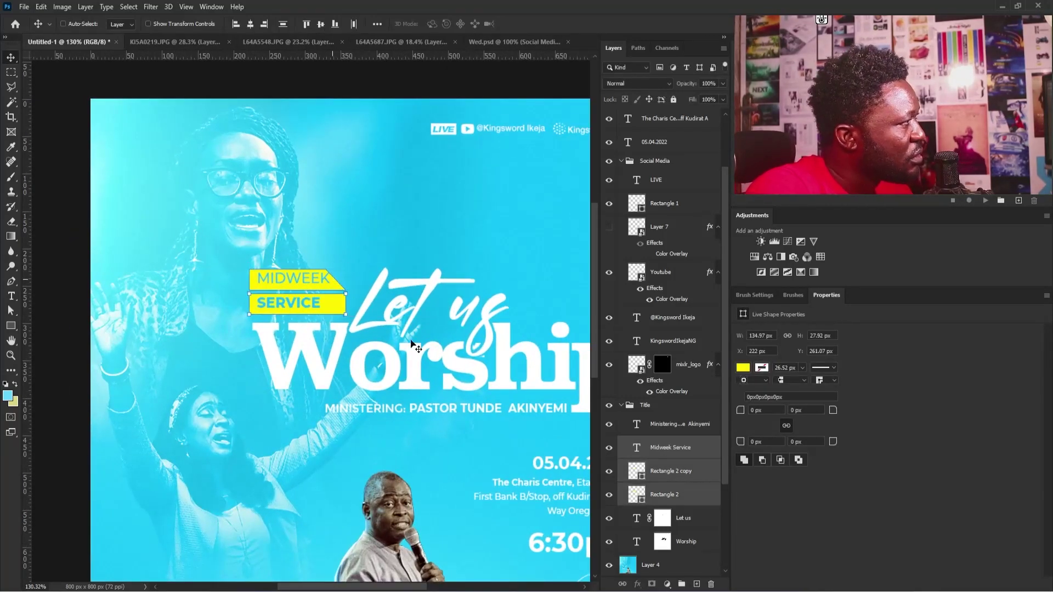
Scale the Midweek Service text and its two yellow rectangles down together to bars about 131 px wide, and nudge the label slightly right.
{"action": "left_click", "coordinate": [661, 427]}
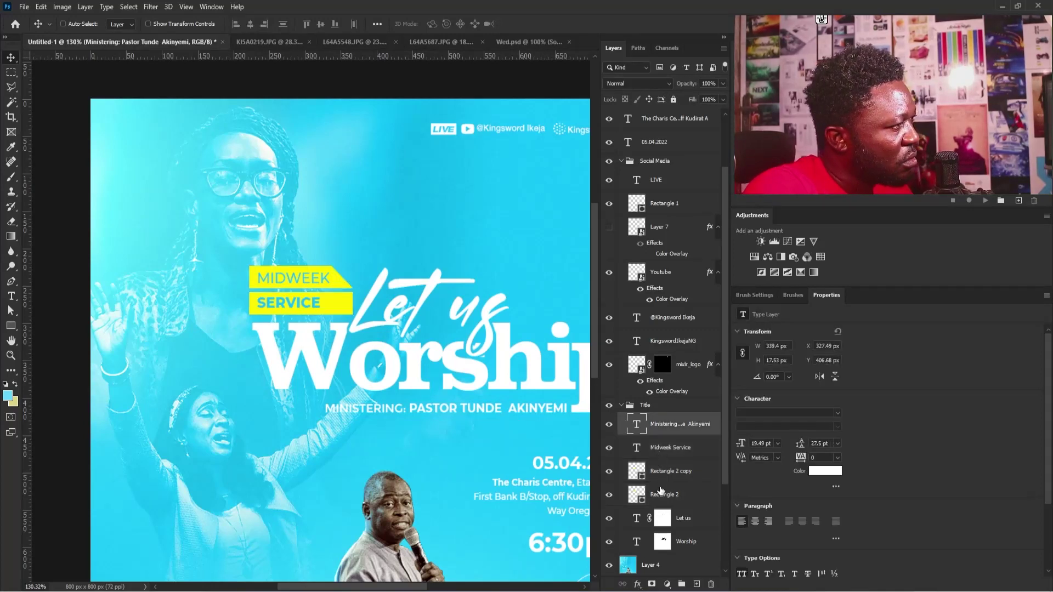
{"action": "left_click", "coordinate": [667, 447]}
{"action": "left_click", "coordinate": [658, 492], "text": "shift"}
{"action": "key", "text": "ctrl+t"}
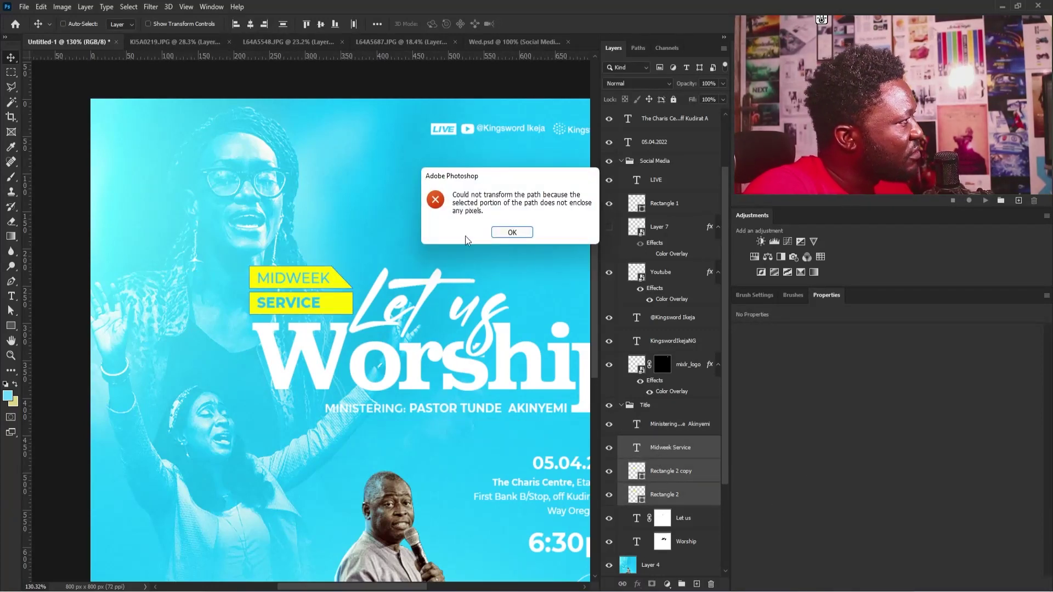
{"action": "left_click", "coordinate": [509, 233]}
{"action": "key", "text": "ctrl+t"}
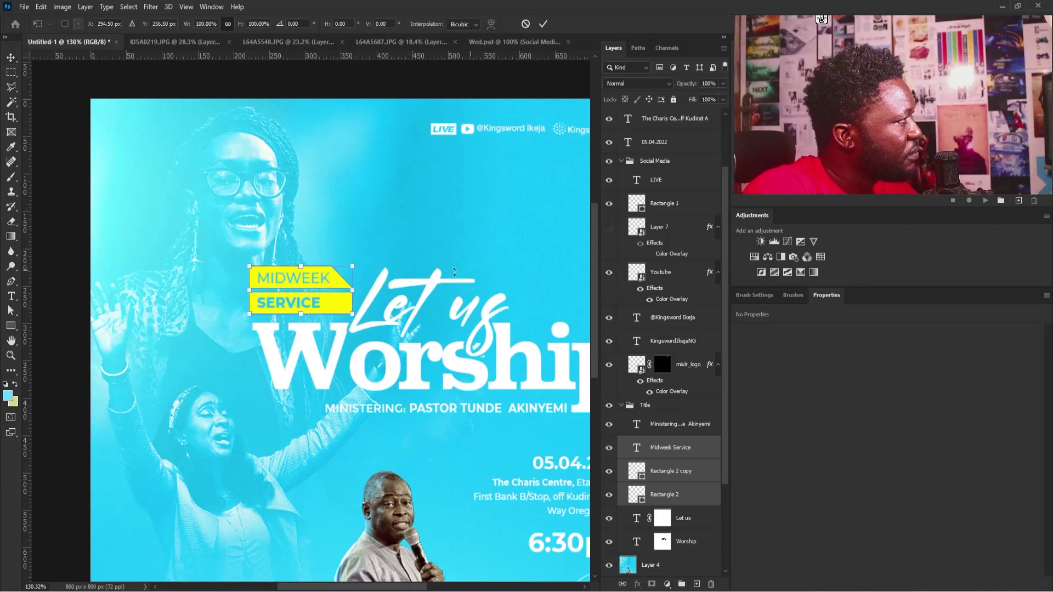
{"action": "left_click_drag", "start_coordinate": [352, 266], "coordinate": [342, 271]}
{"action": "key", "text": "Return"}
{"action": "left_click_drag", "start_coordinate": [327, 310], "coordinate": [329, 309]}
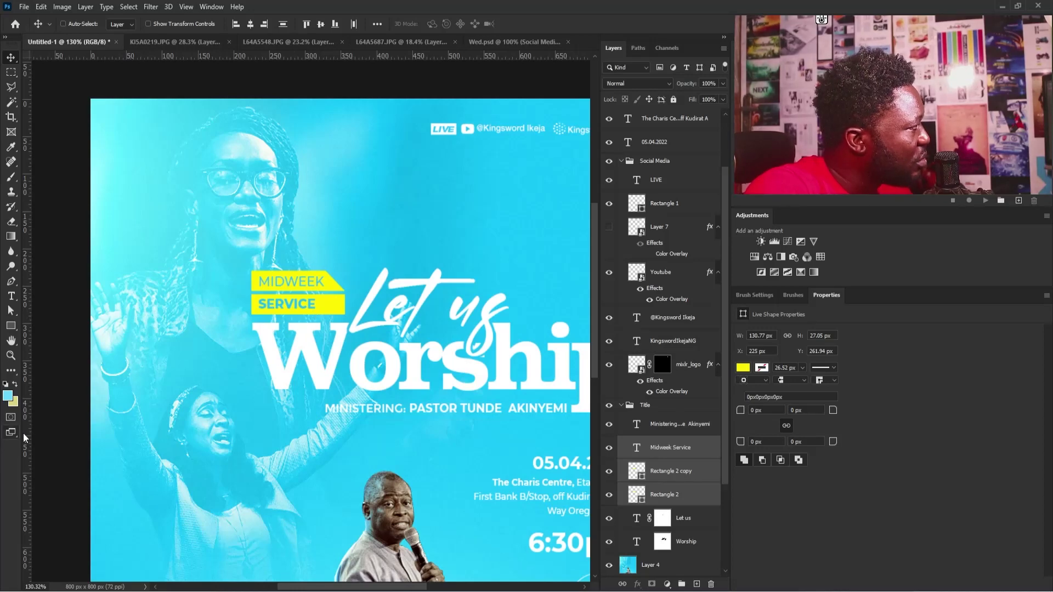
Add a Curves adjustment above Layer 4, darken it with a point at input 173 and output 97, and invert its mask to black.
{"action": "left_click_drag", "start_coordinate": [26, 438], "coordinate": [249, 339]}
{"action": "left_click_drag", "start_coordinate": [239, 292], "coordinate": [304, 426]}
{"action": "left_click_drag", "start_coordinate": [343, 379], "coordinate": [273, 367]}
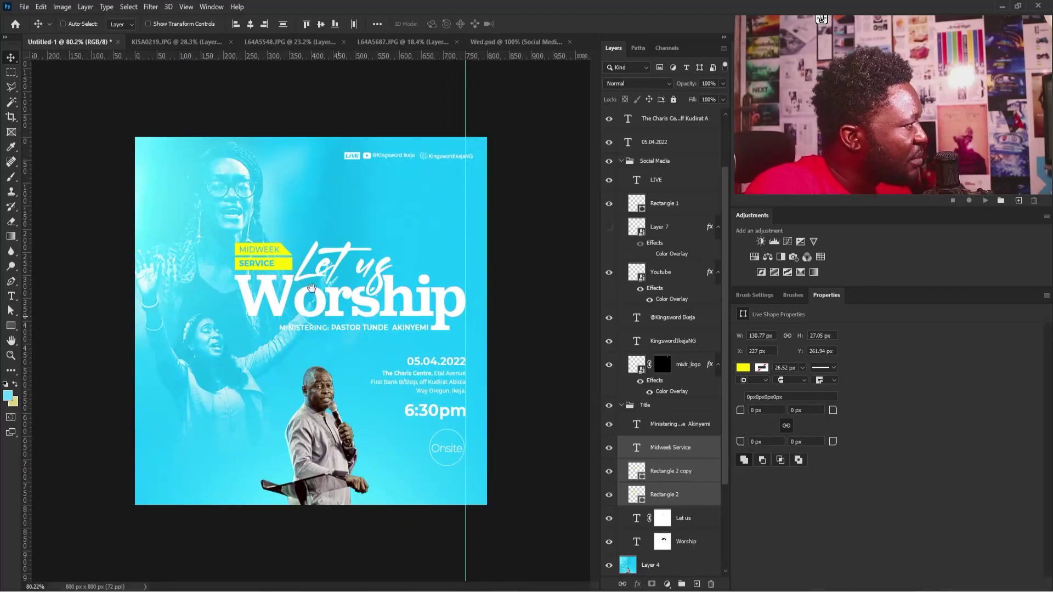
{"action": "scroll", "coordinate": [312, 287], "scroll_direction": "up", "scroll_amount": 2}
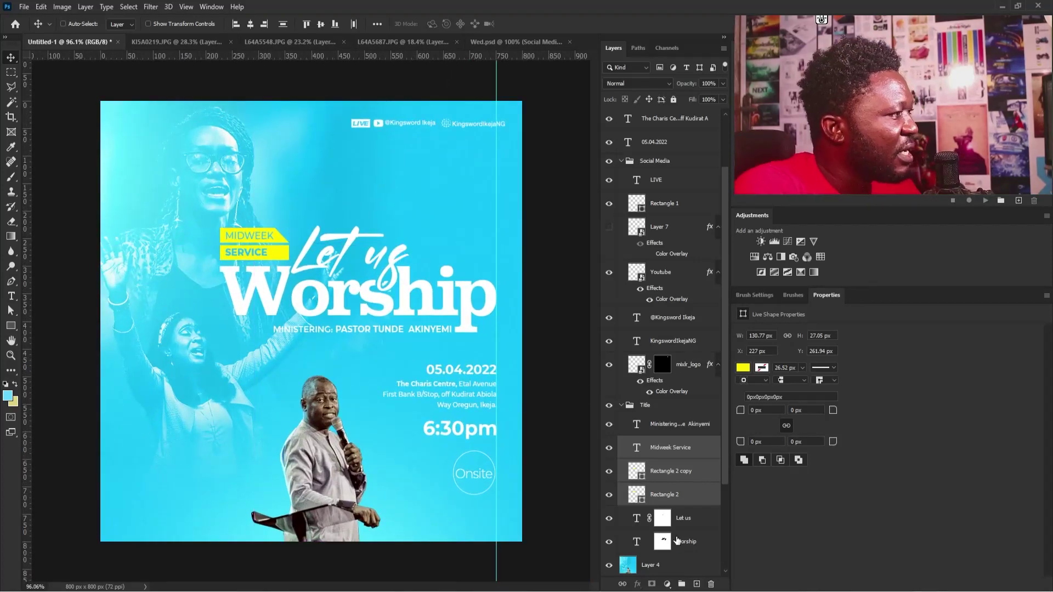
{"action": "scroll", "coordinate": [661, 456], "scroll_direction": "down", "scroll_amount": 3}
{"action": "left_click", "coordinate": [661, 445]}
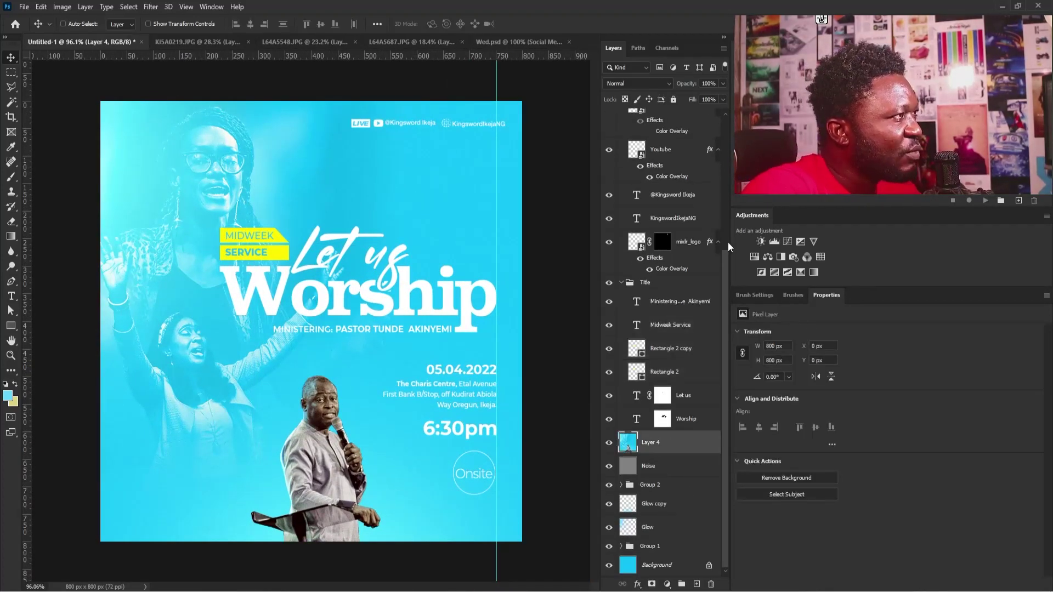
{"action": "left_click", "coordinate": [787, 242]}
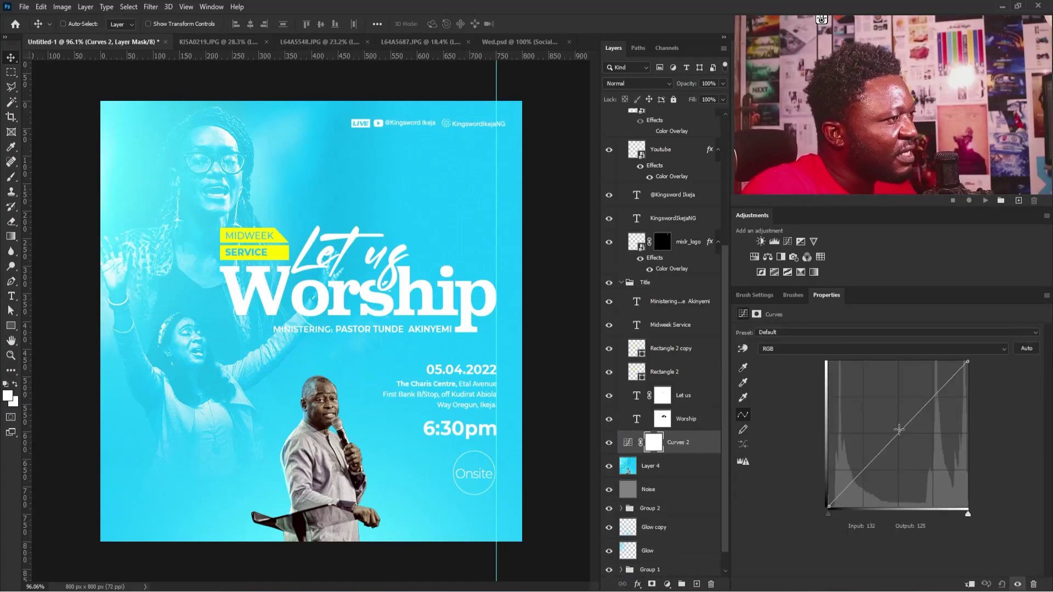
{"action": "left_click_drag", "start_coordinate": [899, 429], "coordinate": [923, 452]}
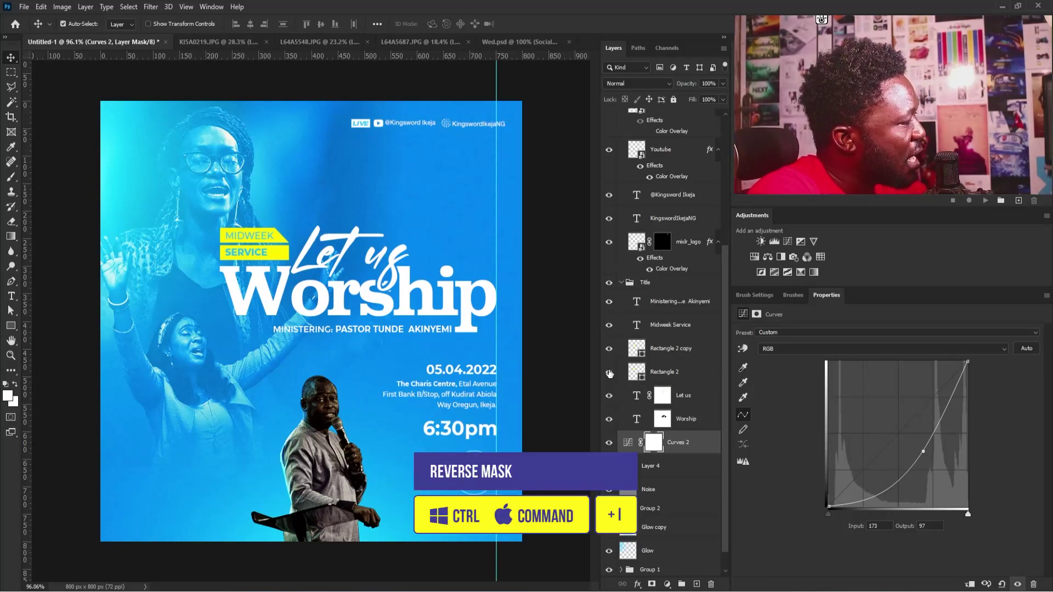
{"action": "key", "text": "ctrl+i"}
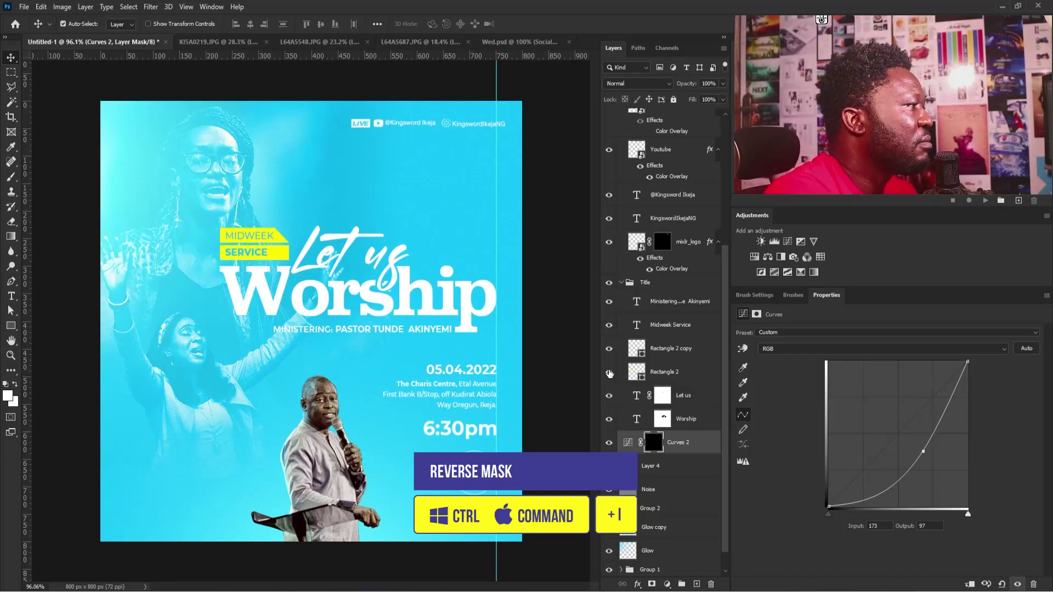
Paint white on the Curves mask with a soft brush enlarged up to 700 px, revealing the darkening mainly along the flyer's right side.
{"action": "left_click_drag", "start_coordinate": [445, 252], "coordinate": [406, 348]}
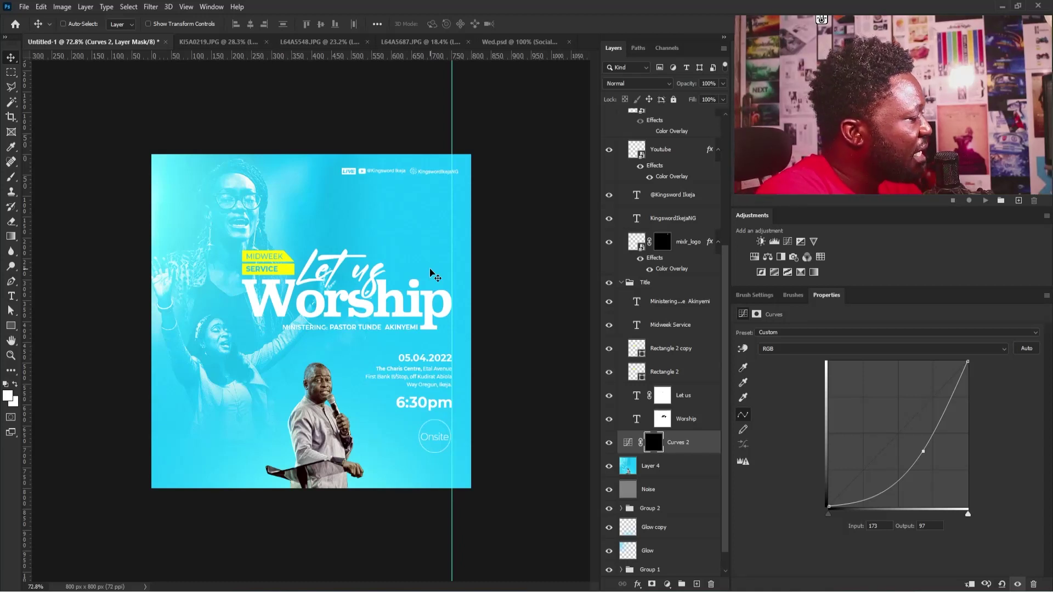
{"action": "key", "text": "b"}
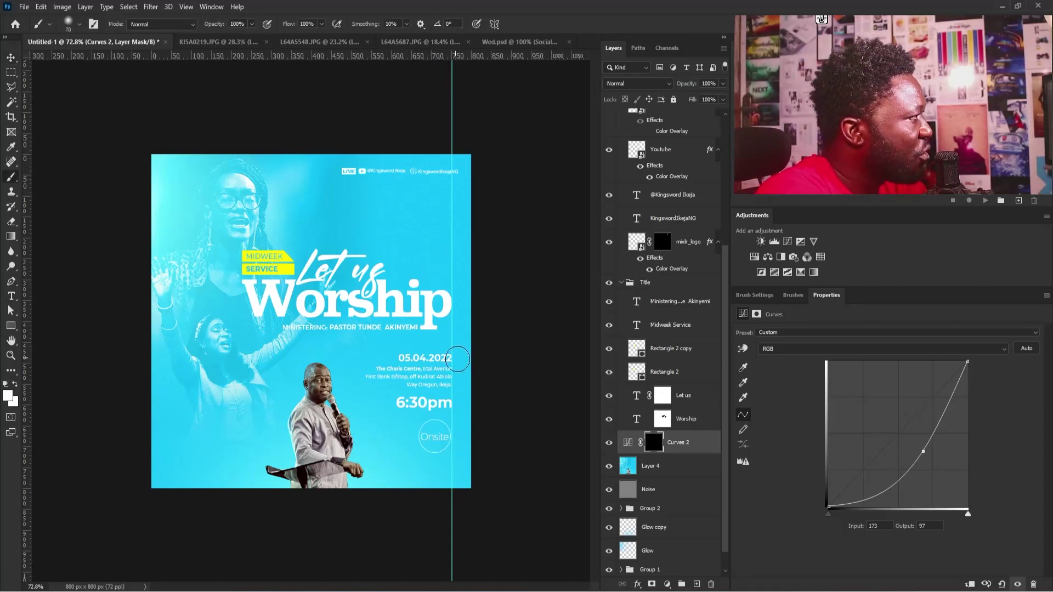
{"action": "key", "text": "bracketright"}
{"action": "key", "text": "bracketright"}
{"action": "key", "text": "bracketright"}
{"action": "key", "text": "bracketright"}
{"action": "key", "text": "bracketright"}
{"action": "key", "text": "bracketright"}
{"action": "key", "text": "bracketright"}
{"action": "key", "text": "bracketright"}
{"action": "key", "text": "bracketright"}
{"action": "key", "text": "bracketright"}
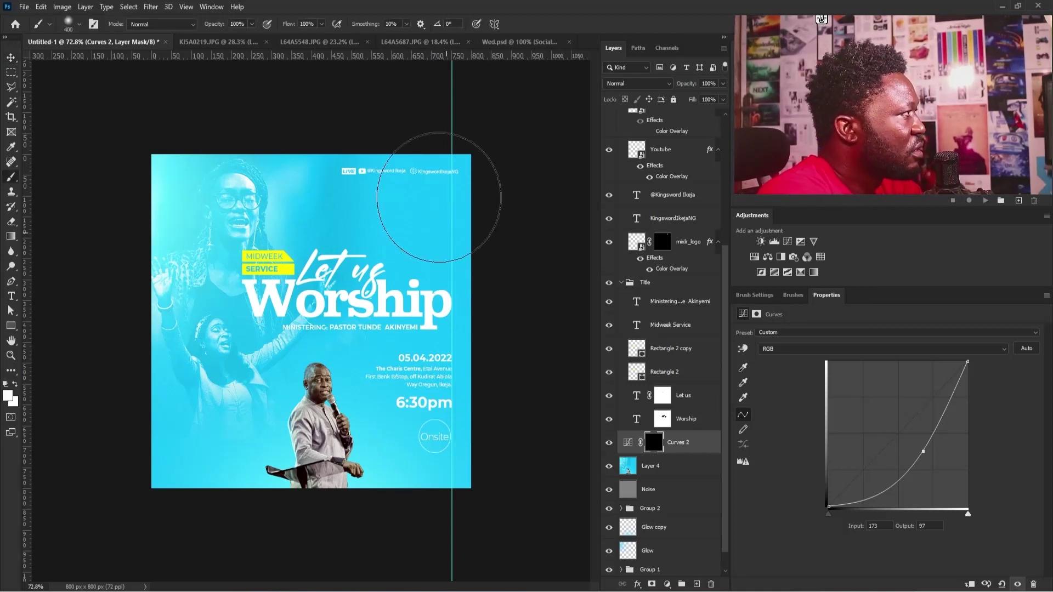
{"action": "key", "text": "bracketright"}
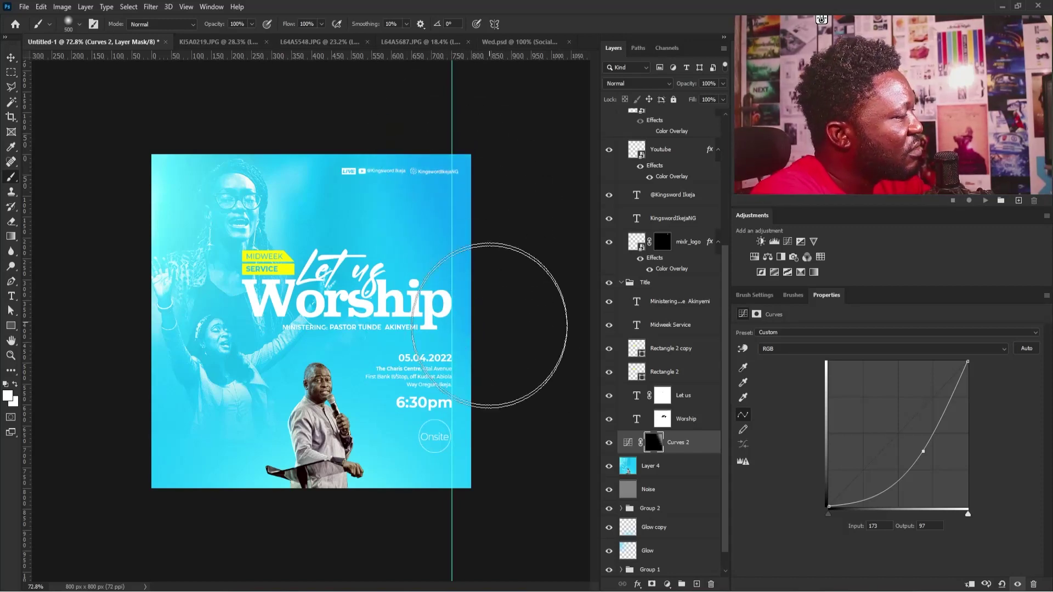
{"action": "key", "text": "bracketright"}
{"action": "key", "text": "bracketright"}
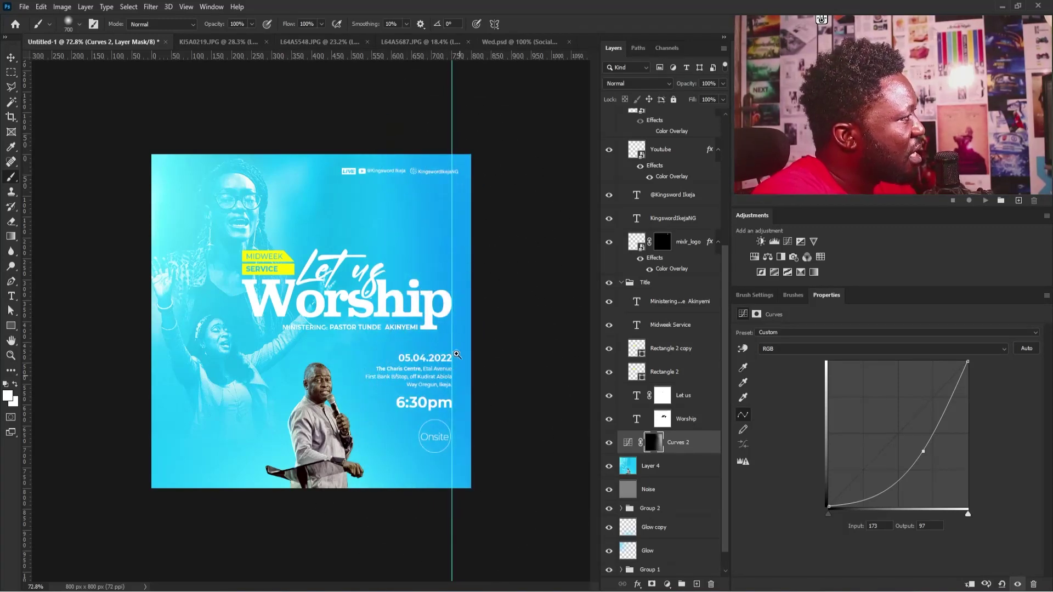
{"action": "mouse_move", "coordinate": [457, 355]}
{"action": "left_mouse_down"}
{"action": "mouse_move", "coordinate": [433, 376]}
{"action": "mouse_move", "coordinate": [445, 380]}
{"action": "left_mouse_up"}
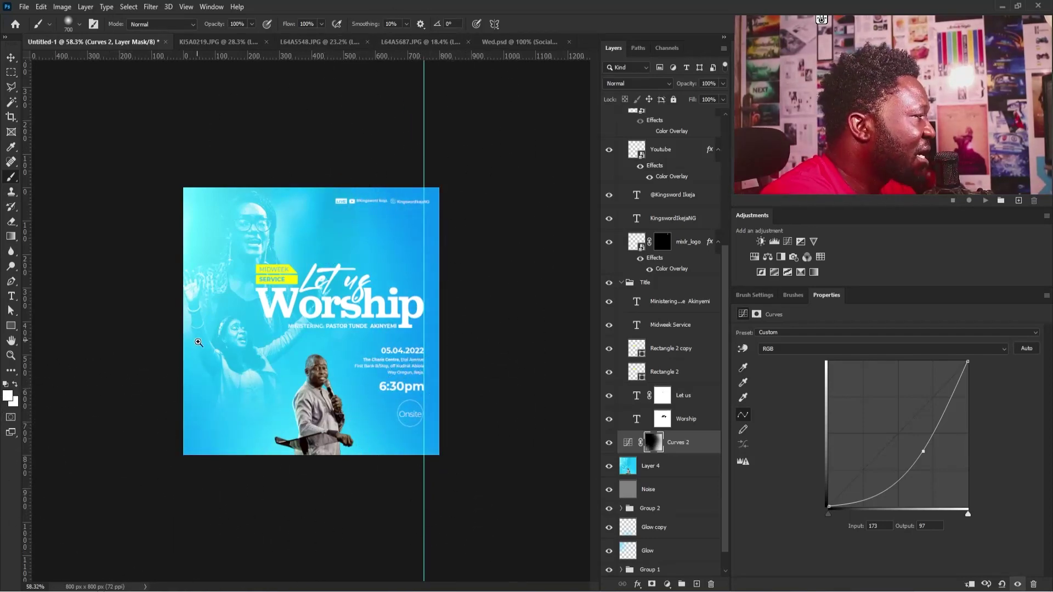
{"action": "left_click_drag", "start_coordinate": [198, 342], "coordinate": [220, 341]}
{"action": "left_click_drag", "start_coordinate": [436, 377], "coordinate": [427, 386]}
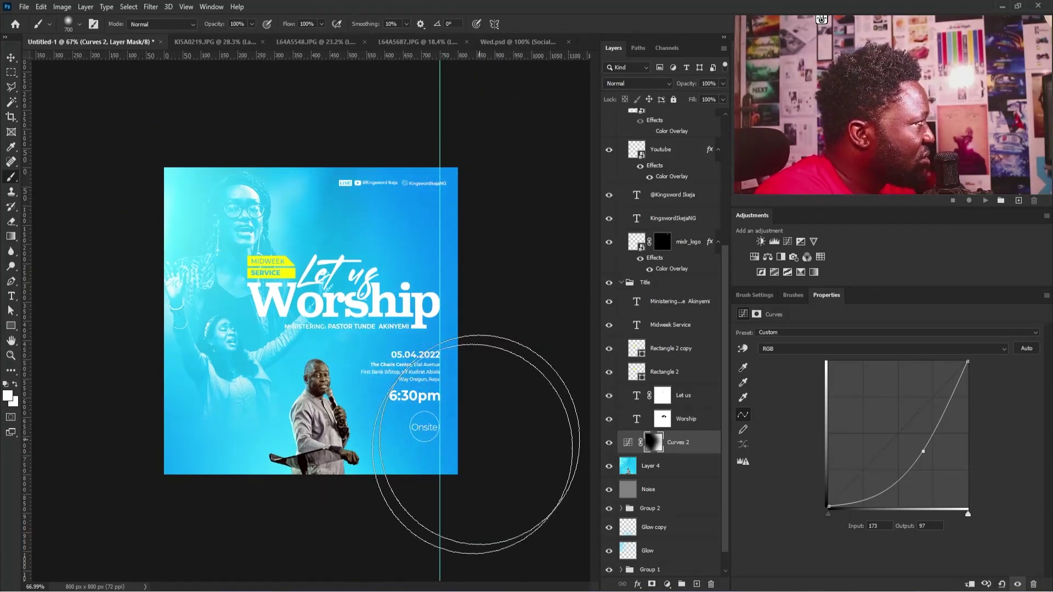
{"action": "key", "text": "v"}
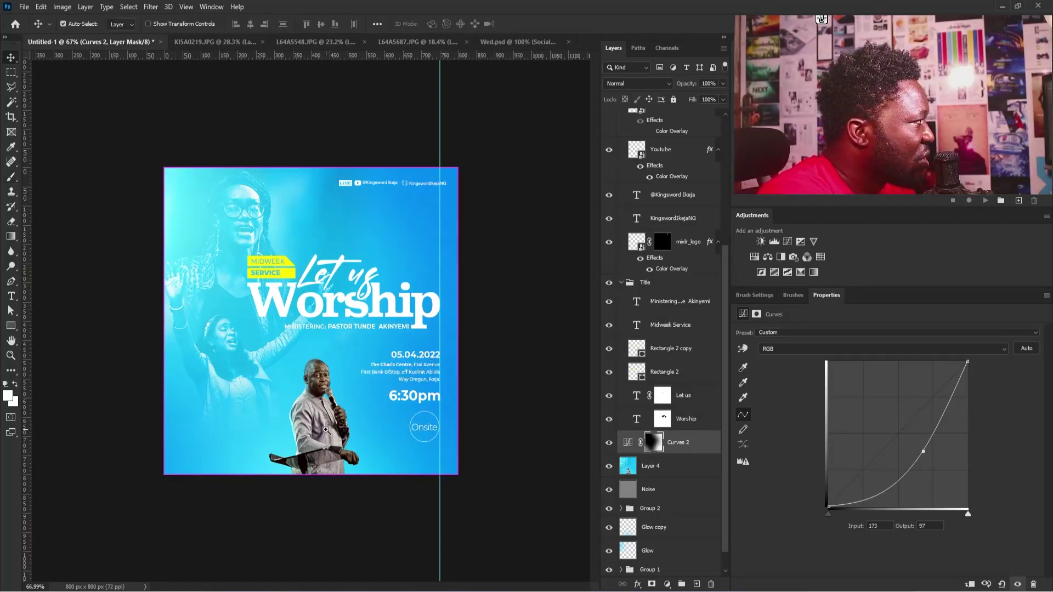
Add a new layer named Light directly above the Curves 2 adjustment layer.
{"action": "left_click_drag", "start_coordinate": [326, 430], "coordinate": [351, 430]}
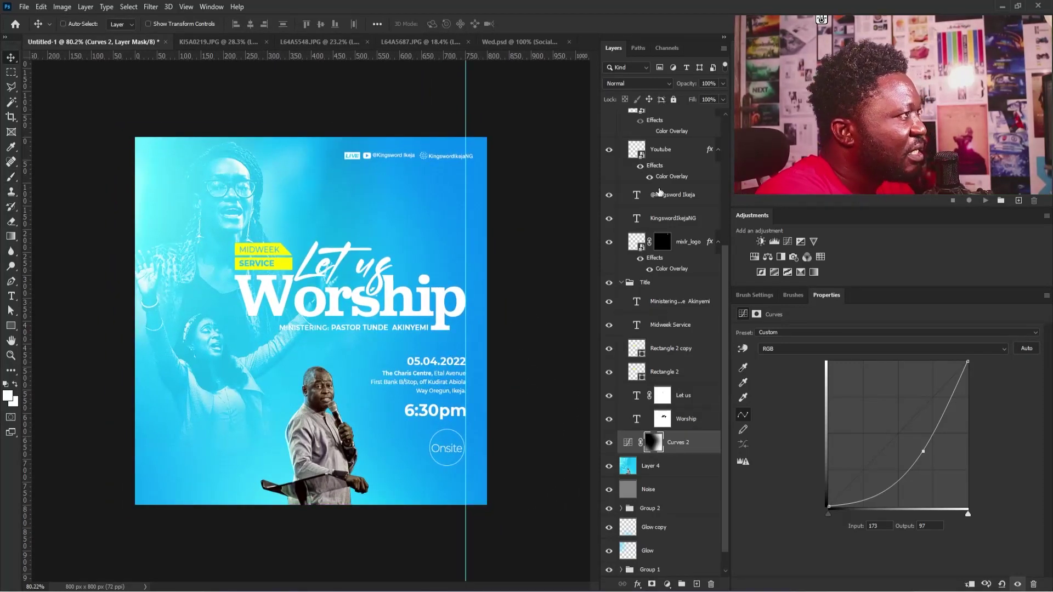
{"action": "left_click_drag", "start_coordinate": [728, 248], "coordinate": [727, 226]}
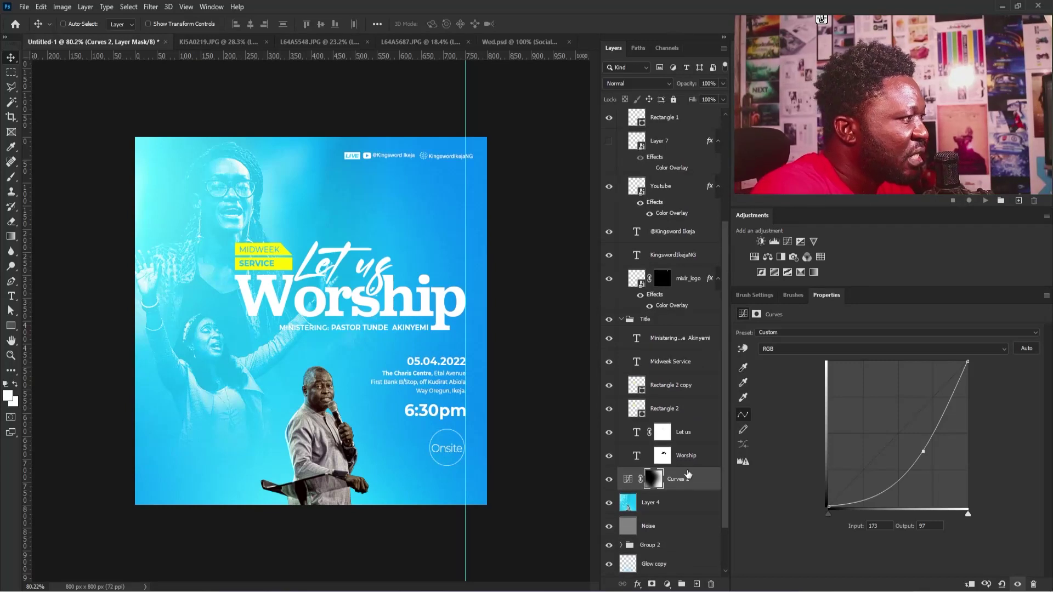
{"action": "left_click", "coordinate": [696, 584], "text": "alt"}
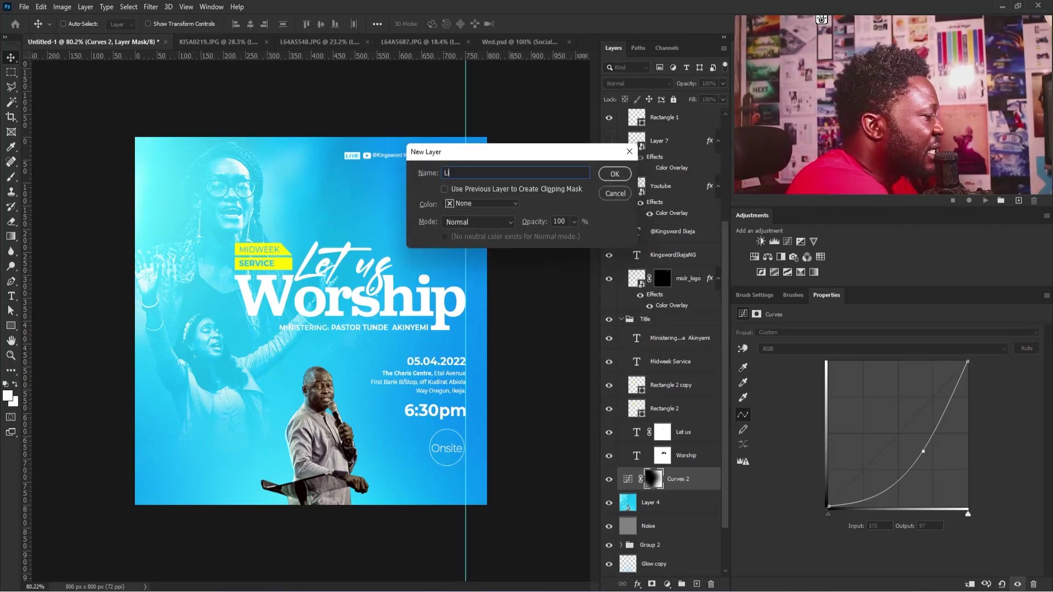
{"action": "key", "text": "Return"}
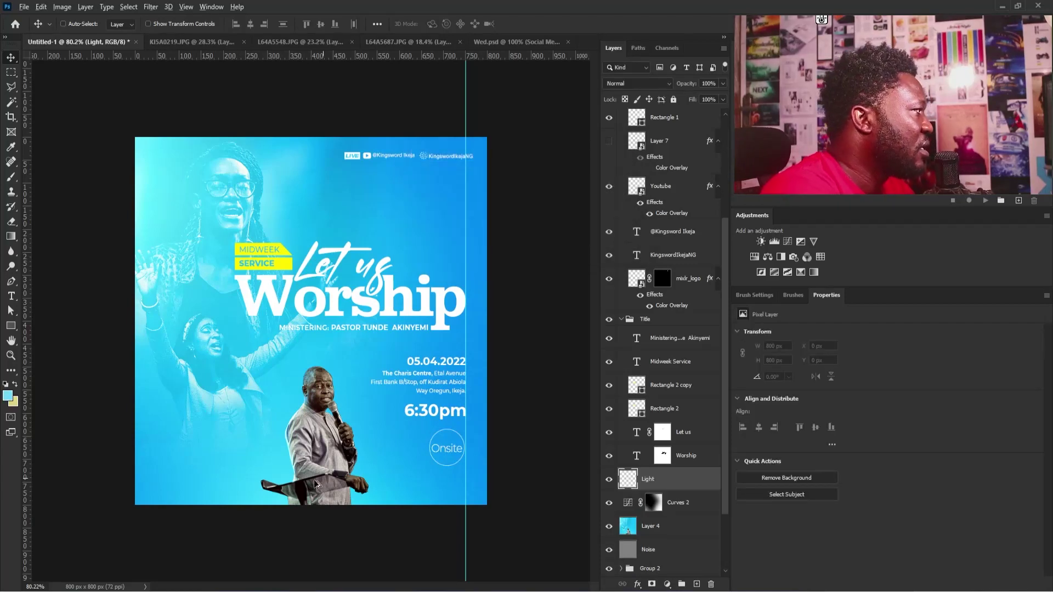
Sample the cyan beside the minister and paint one soft dab with a 250 px brush above his head on the Light layer.
{"action": "key", "text": "b"}
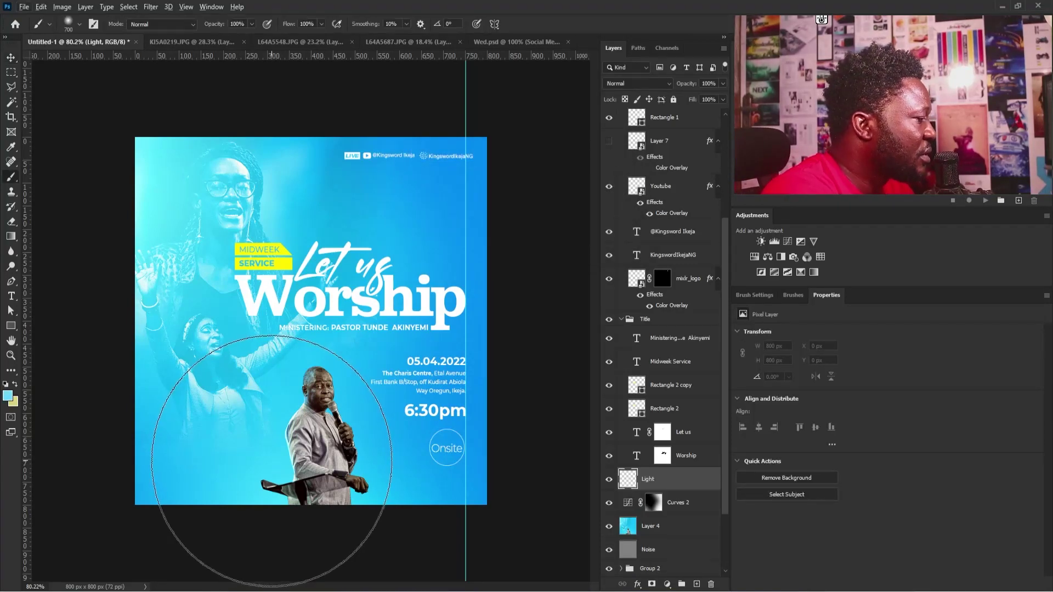
{"action": "left_click", "coordinate": [277, 457], "text": "alt"}
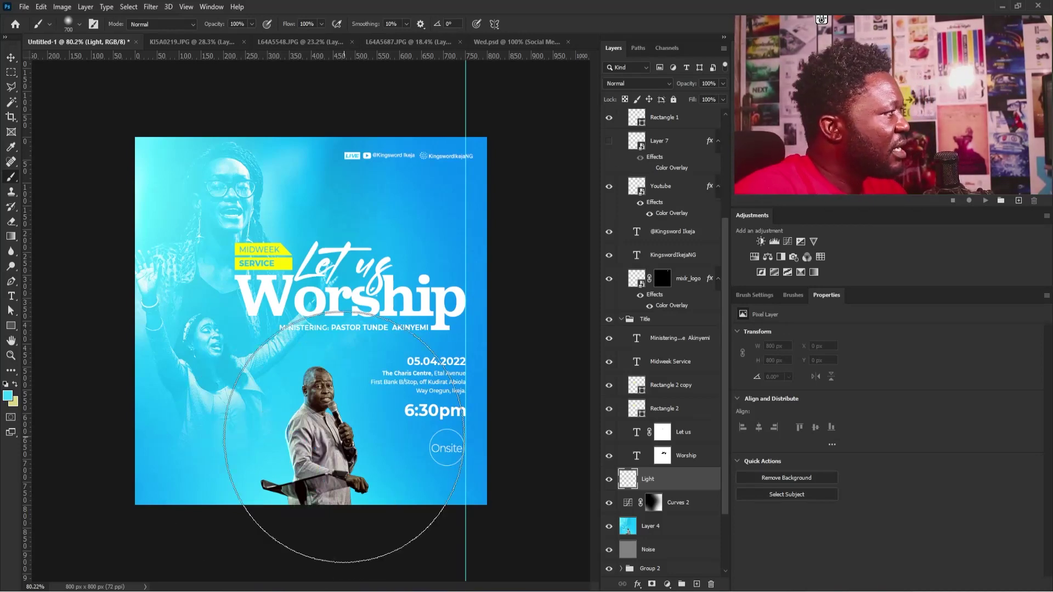
{"action": "key", "text": "bracketleft"}
{"action": "key", "text": "bracketleft"}
{"action": "key", "text": "bracketleft"}
{"action": "key", "text": "bracketleft"}
{"action": "key", "text": "bracketleft"}
{"action": "left_click", "coordinate": [291, 355]}
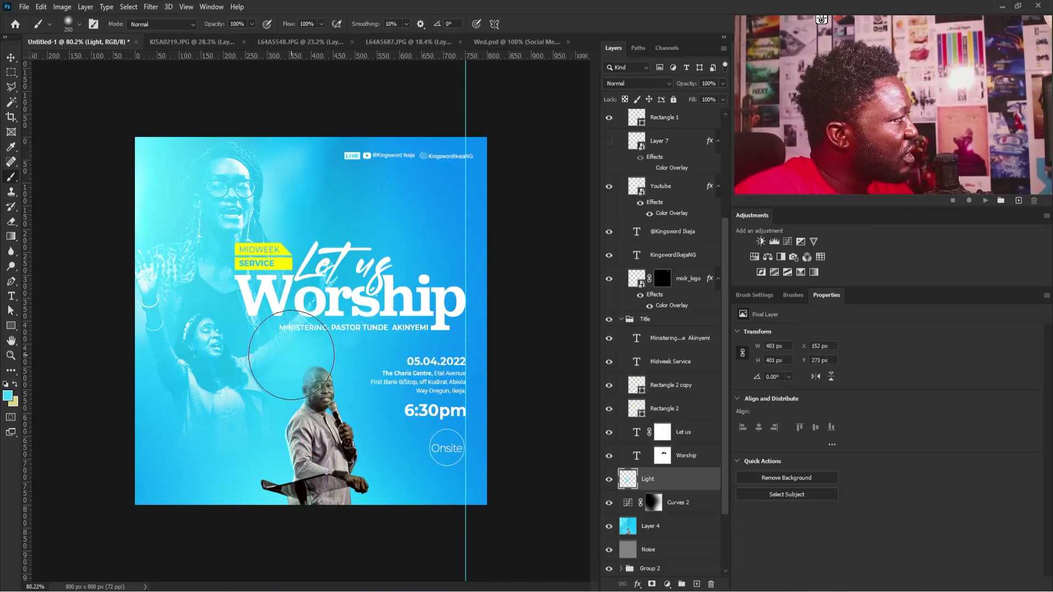
Enlarge the cyan dab to about 236.63%, move it down over the flyer's bottom edge, and set the Light layer's blend mode to Screen.
{"action": "key", "text": "ctrl+t"}
{"action": "left_click_drag", "start_coordinate": [378, 446], "coordinate": [500, 572]}
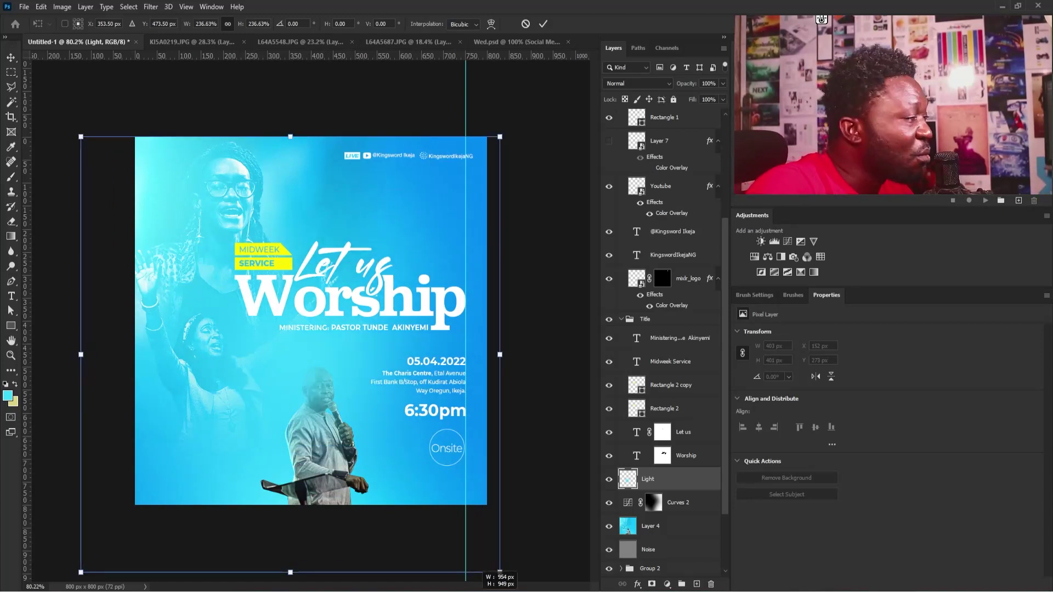
{"action": "left_click_drag", "start_coordinate": [325, 308], "coordinate": [314, 462]}
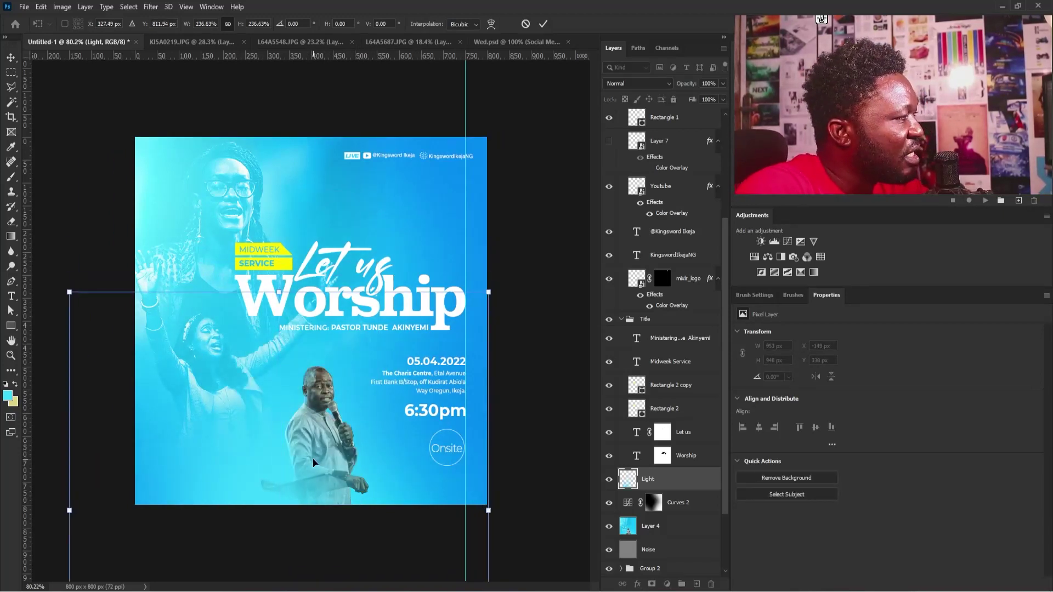
{"action": "key", "text": "Return"}
{"action": "left_click", "coordinate": [625, 83]}
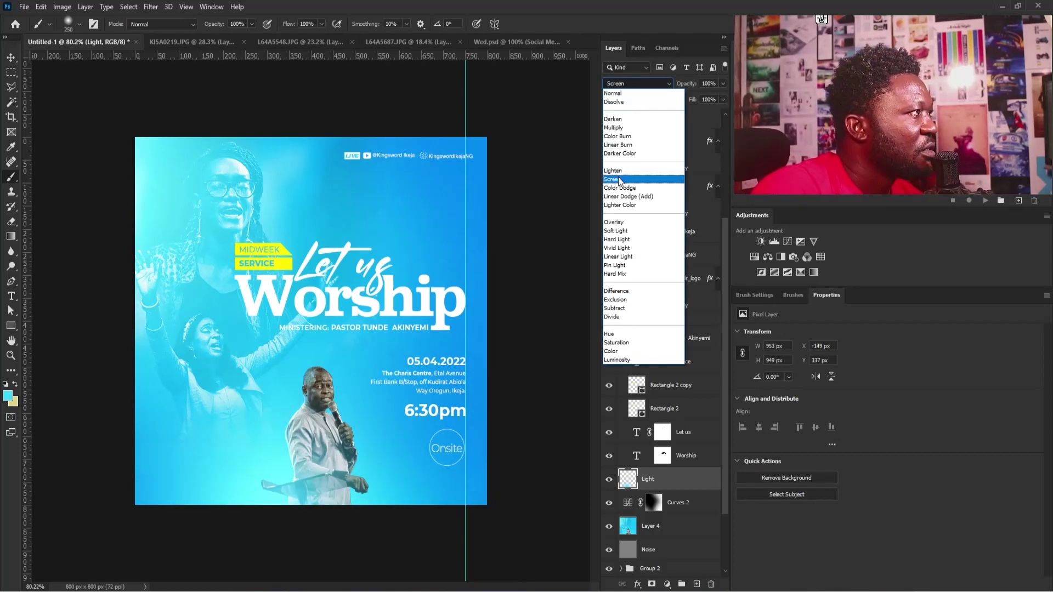
{"action": "left_click", "coordinate": [620, 180]}
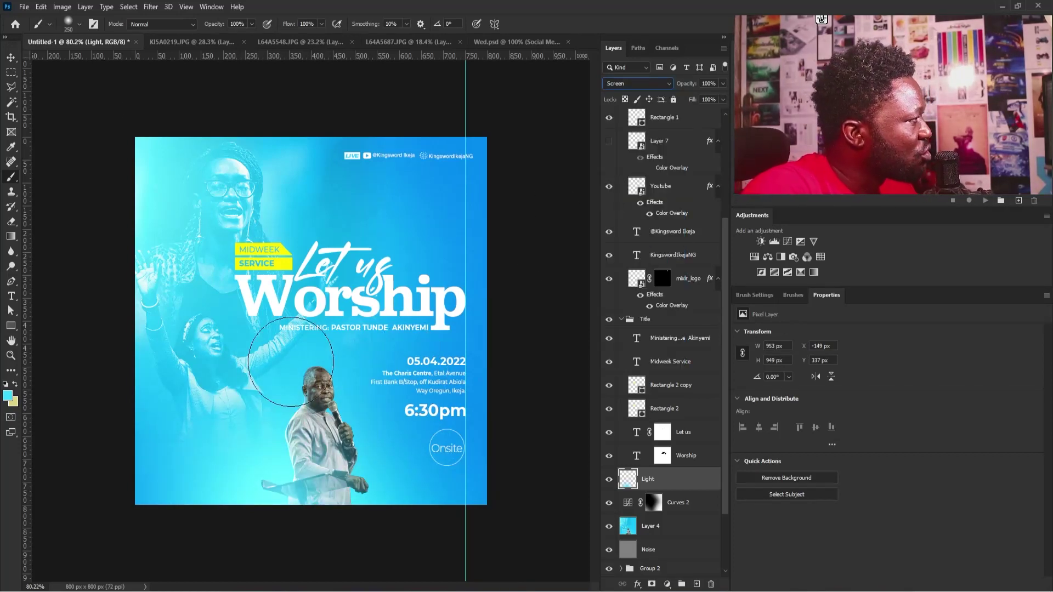
Move the Light glow lower and enlarge it to about 1367 px wide, centred near the flyer's bottom edge.
{"action": "left_click", "coordinate": [10, 57]}
{"action": "left_click_drag", "start_coordinate": [276, 470], "coordinate": [299, 485]}
{"action": "key", "text": "ctrl+t"}
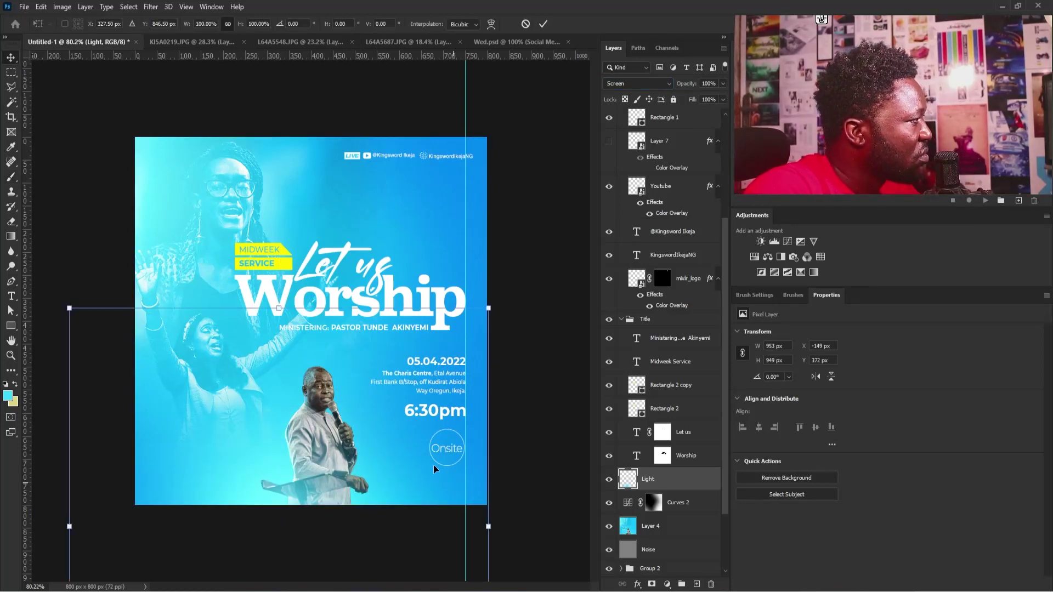
{"action": "left_click_drag", "start_coordinate": [489, 308], "coordinate": [578, 216]}
{"action": "mouse_move", "coordinate": [309, 461]}
{"action": "left_mouse_down"}
{"action": "mouse_move", "coordinate": [258, 509]}
{"action": "mouse_move", "coordinate": [296, 475]}
{"action": "left_mouse_up"}
{"action": "key", "text": "Return"}
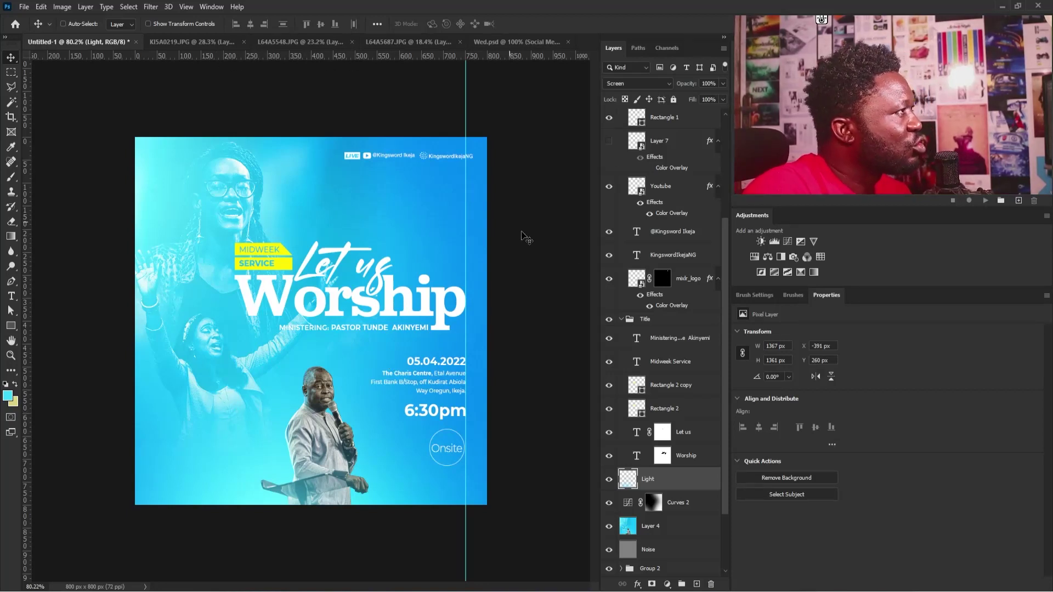
Collapse the Social Media and Title groups in the layer stack.
{"action": "scroll", "coordinate": [656, 269], "scroll_direction": "up", "scroll_amount": 3}
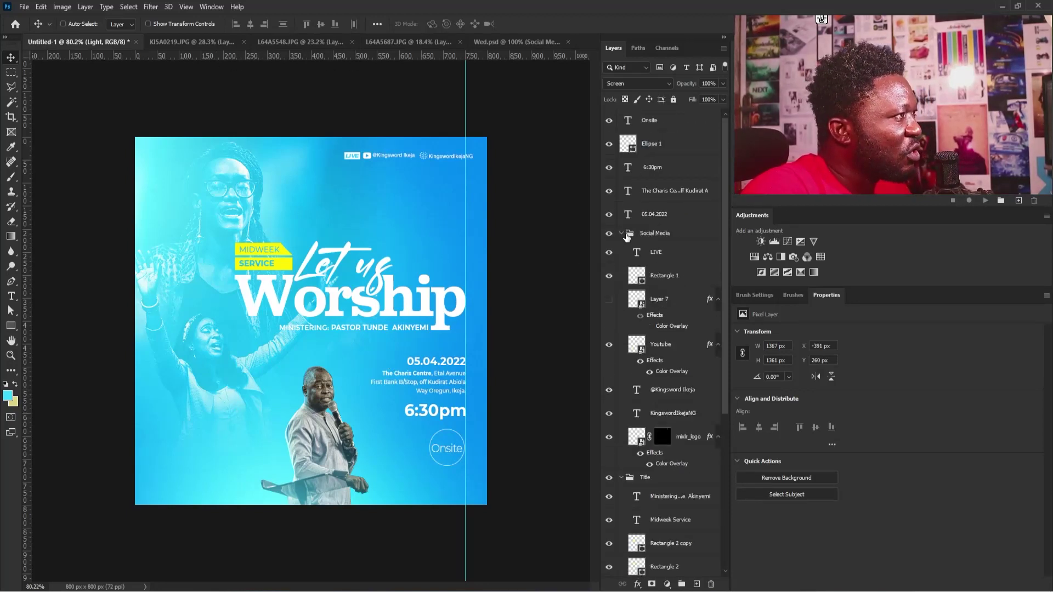
{"action": "left_click", "coordinate": [627, 236]}
{"action": "left_click", "coordinate": [622, 233]}
{"action": "left_click", "coordinate": [621, 248]}
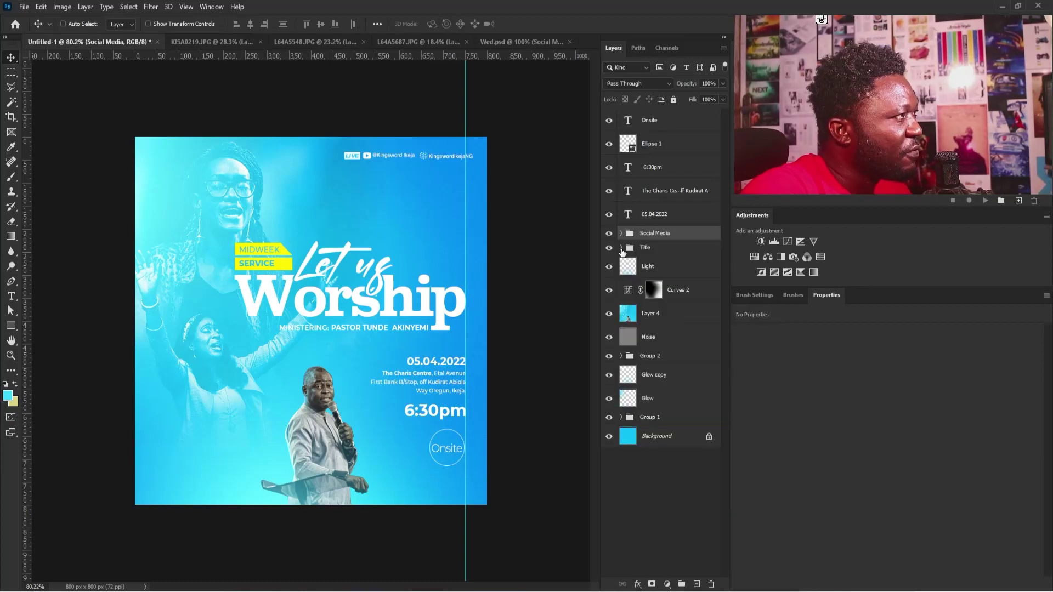
Group the date, address, 6:30pm, Ellipse 1 and Onsite layers and name the group Details.
{"action": "left_click", "coordinate": [661, 216]}
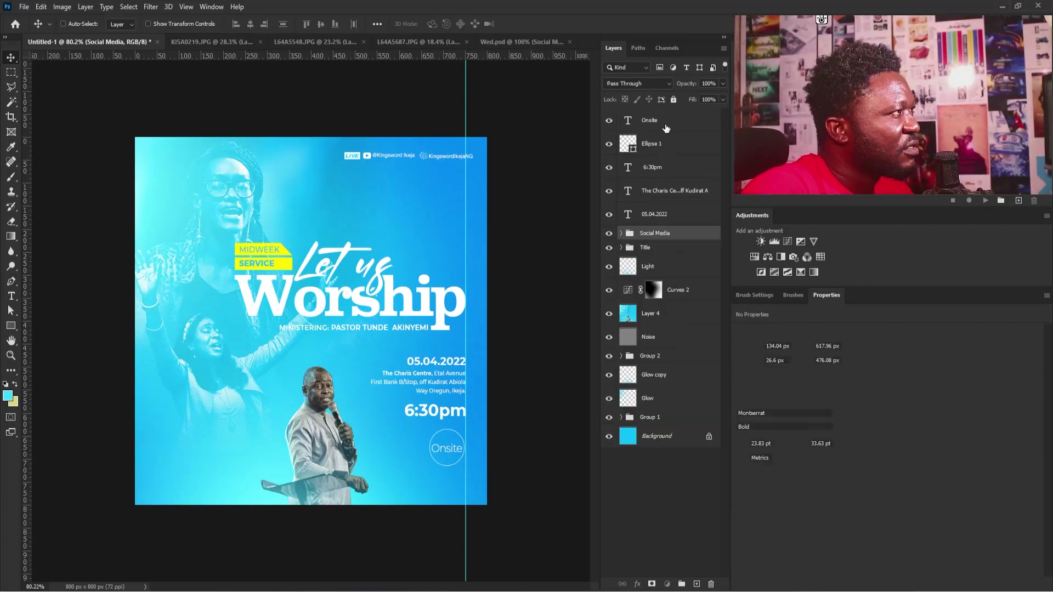
{"action": "left_click", "coordinate": [665, 123], "text": "shift"}
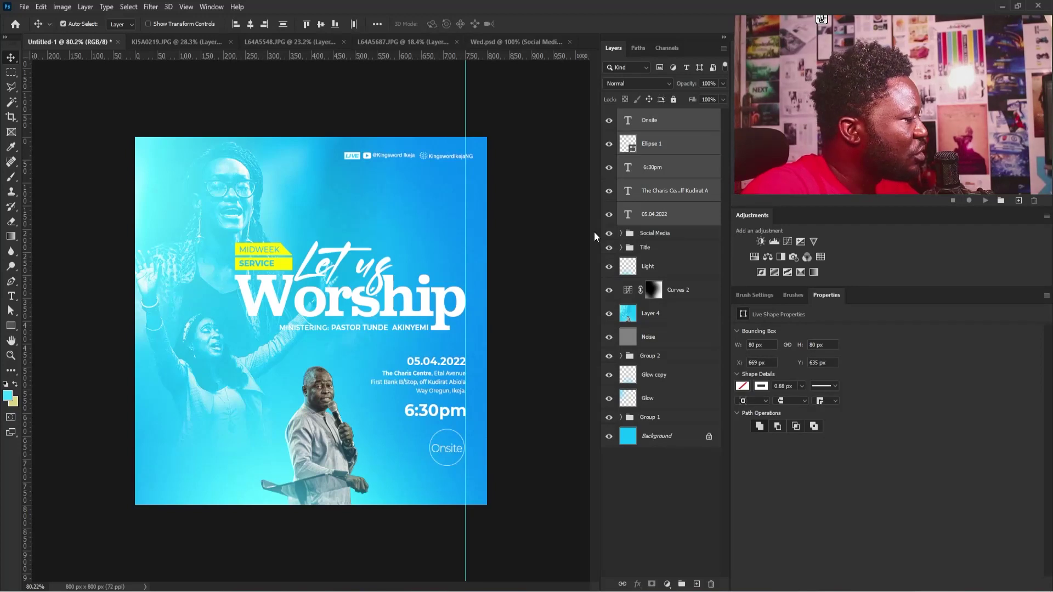
{"action": "key", "text": "ctrl+g"}
{"action": "double_click", "coordinate": [651, 115]}
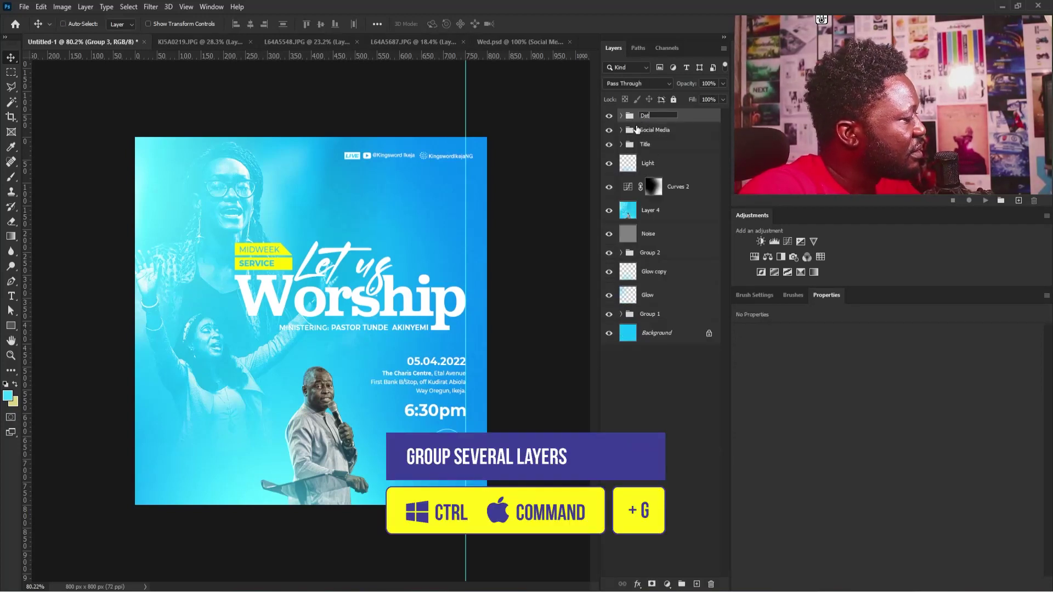
{"action": "type", "text": "Details"}
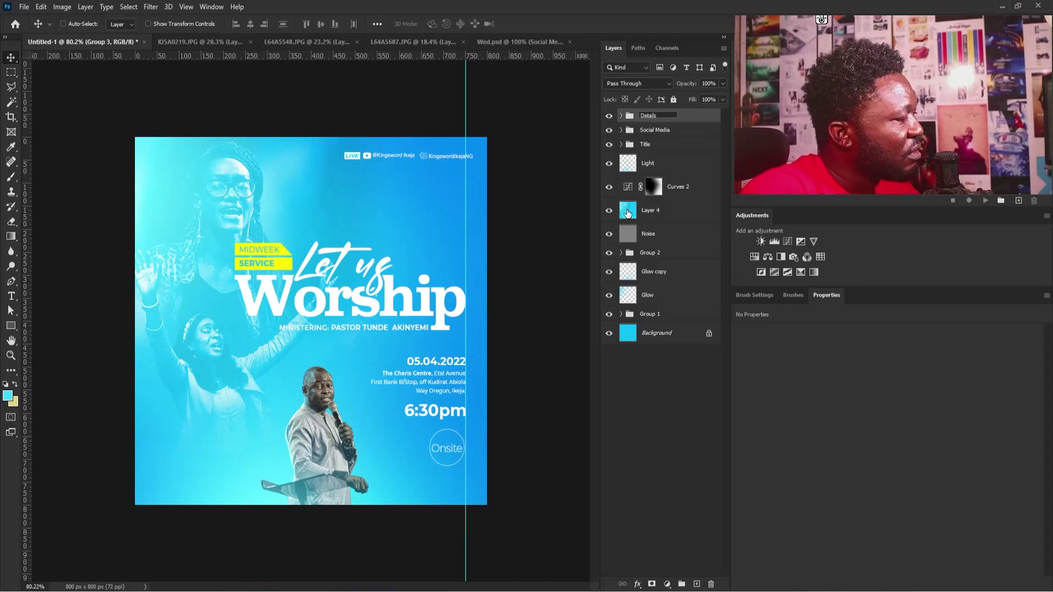
{"action": "key", "text": "Return"}
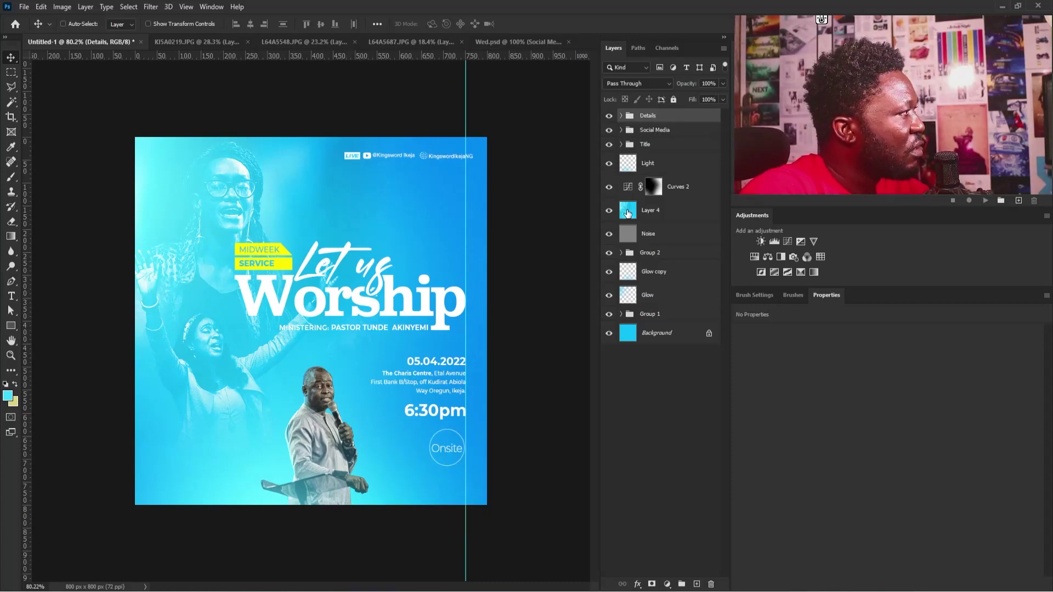
Select a narrow strip of about 12 x 38 px on the minister's face in Layer 4 and copy it to a new layer.
{"action": "mouse_move", "coordinate": [331, 262]}
{"action": "left_mouse_down"}
{"action": "mouse_move", "coordinate": [355, 262]}
{"action": "mouse_move", "coordinate": [335, 262]}
{"action": "left_mouse_up"}
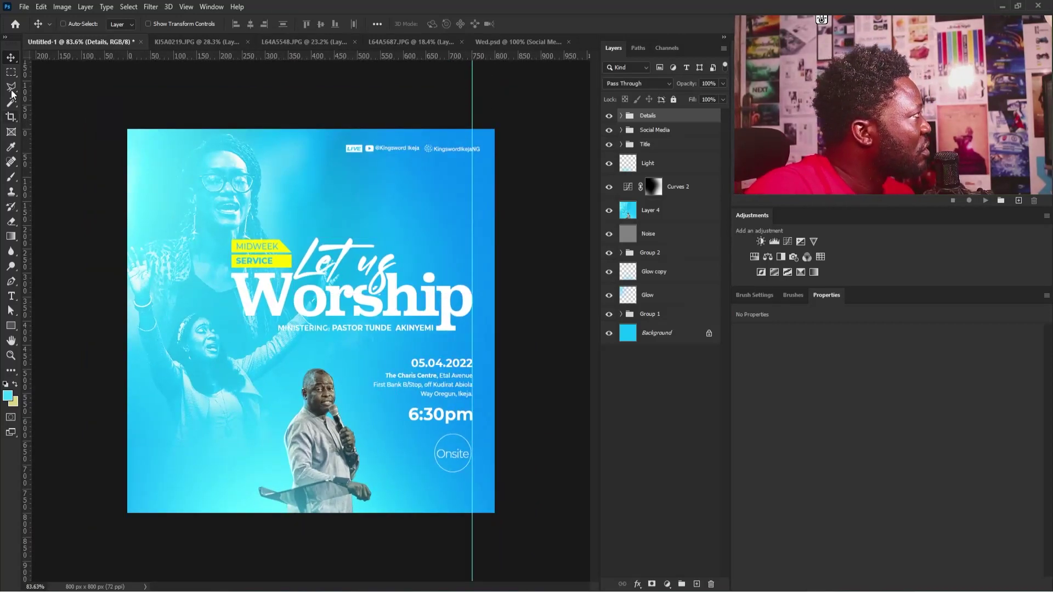
{"action": "left_click", "coordinate": [12, 72]}
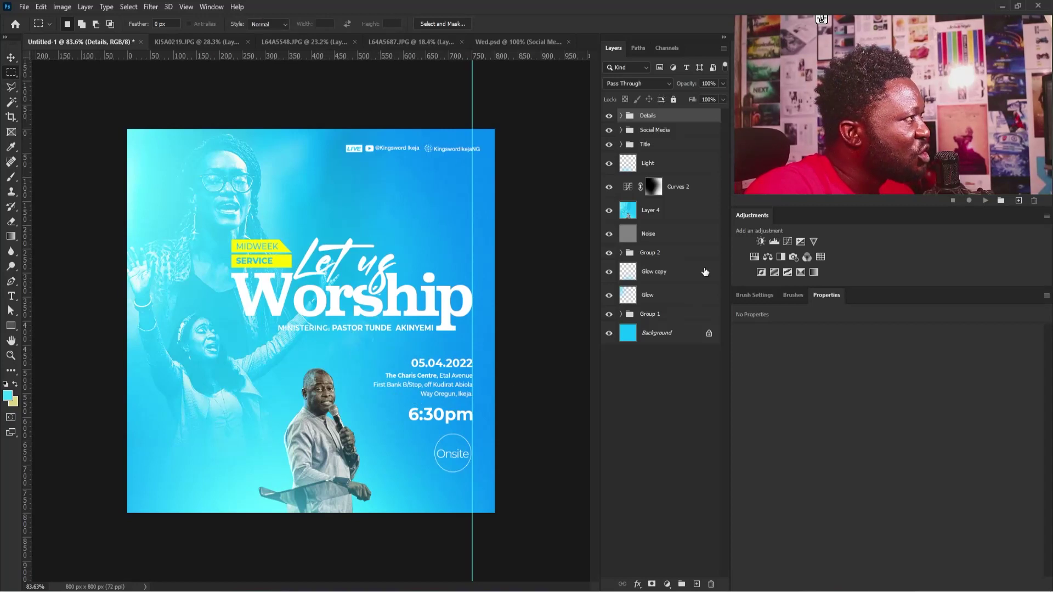
{"action": "left_click", "coordinate": [654, 215]}
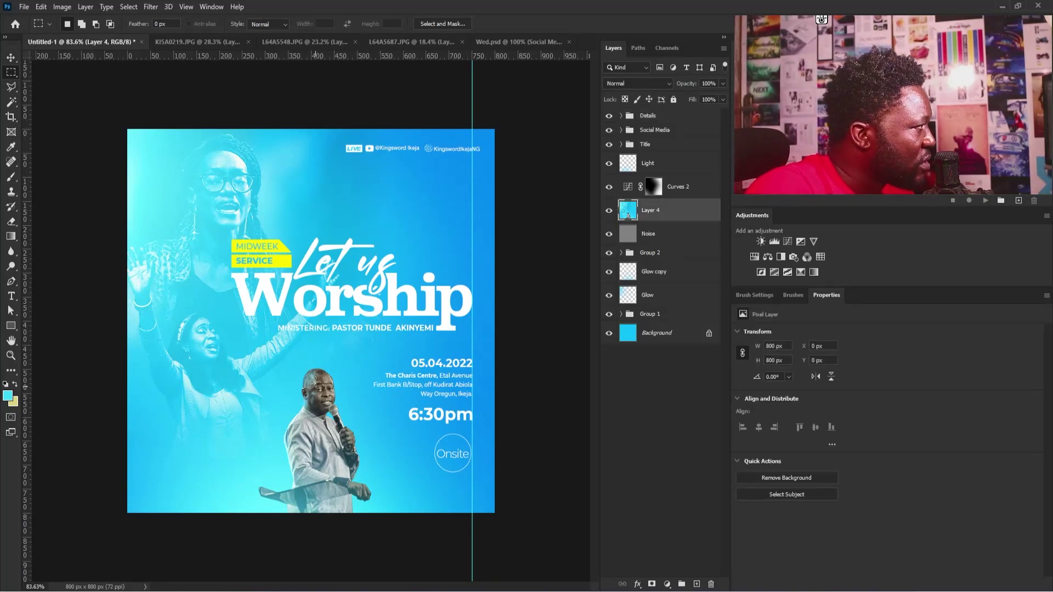
{"action": "left_click_drag", "start_coordinate": [316, 383], "coordinate": [321, 399]}
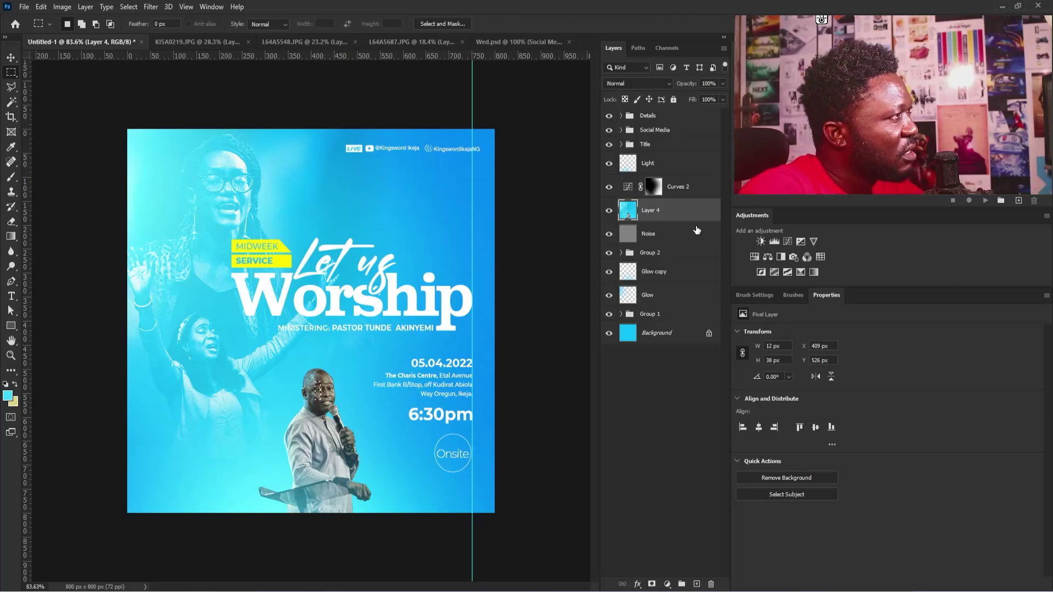
{"action": "key", "text": "ctrl+j"}
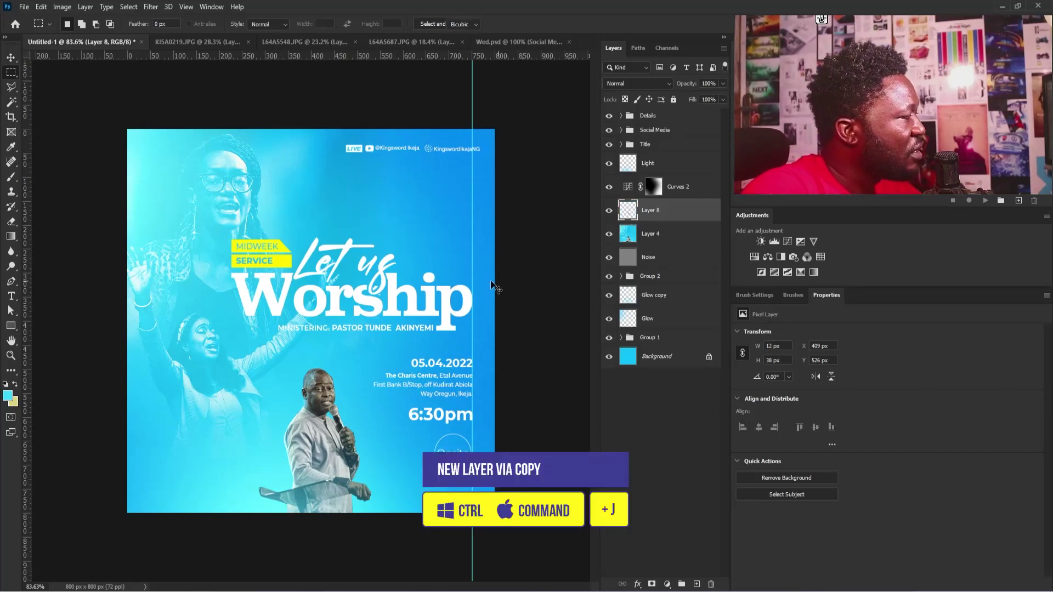
Stretch the copied face strip to about 991 x 528 px and move it over the upper part of the flyer.
{"action": "key", "text": "ctrl+t"}
{"action": "left_click_drag", "start_coordinate": [326, 390], "coordinate": [545, 390]}
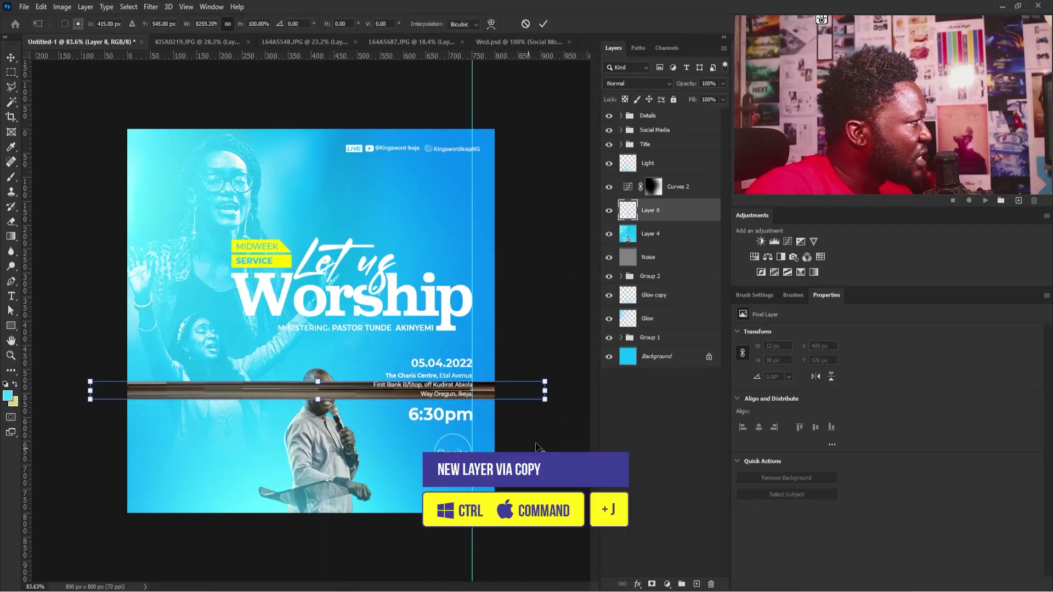
{"action": "left_click_drag", "start_coordinate": [317, 381], "coordinate": [334, 263]}
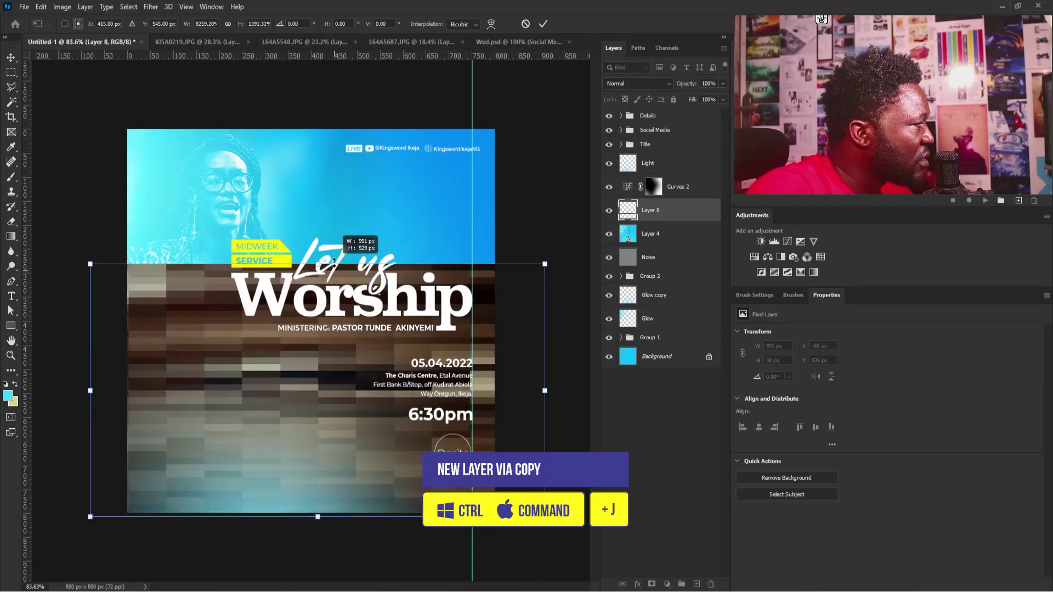
{"action": "left_click_drag", "start_coordinate": [331, 446], "coordinate": [401, 312]}
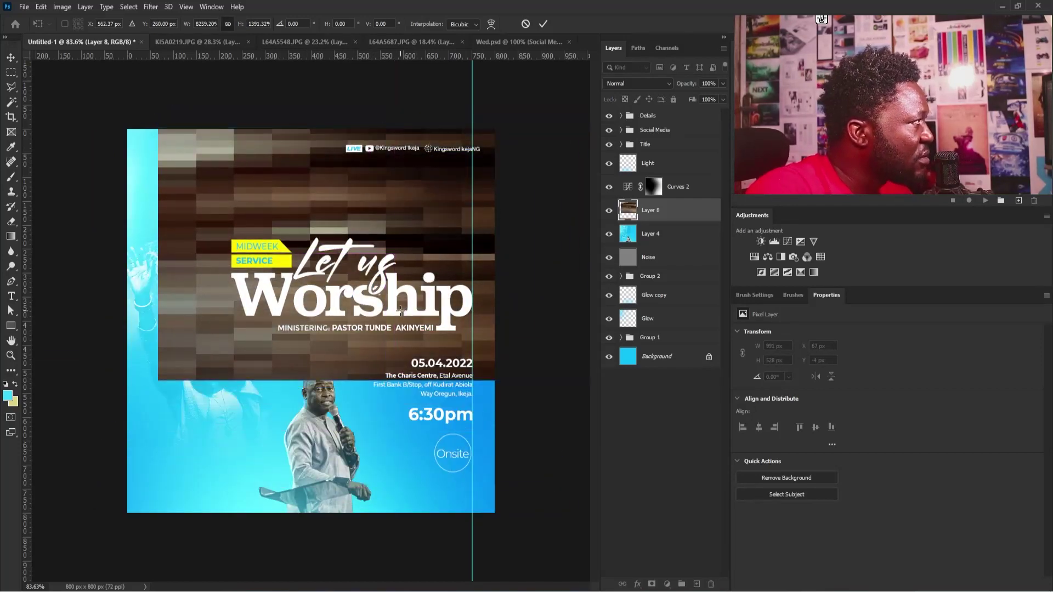
{"action": "key", "text": "Return"}
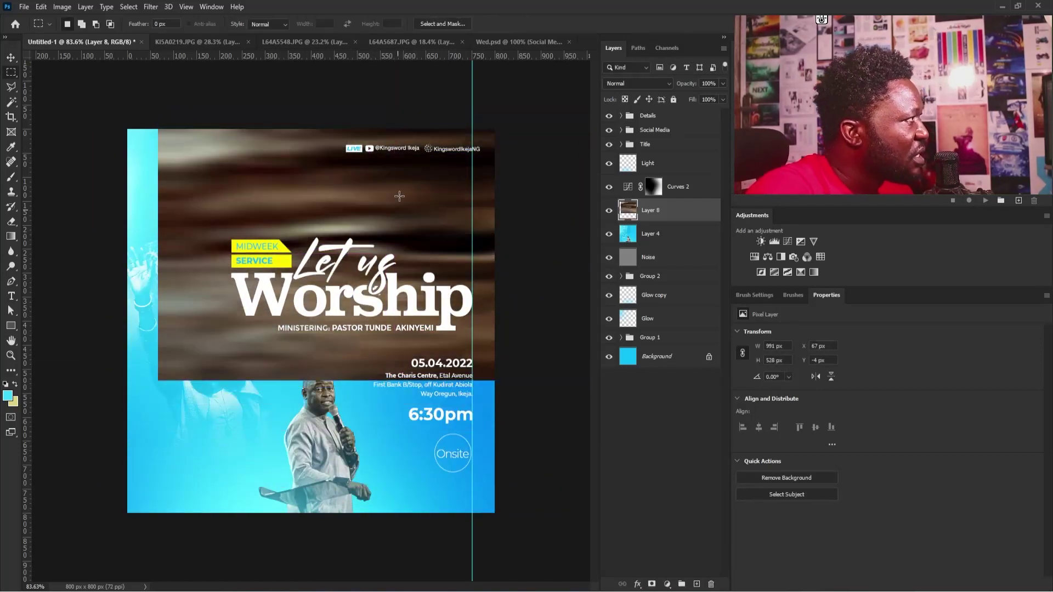
Apply the Mosaic filter to the stretched strip with a cell size large enough to form big square blocks.
{"action": "left_click", "coordinate": [153, 7]}
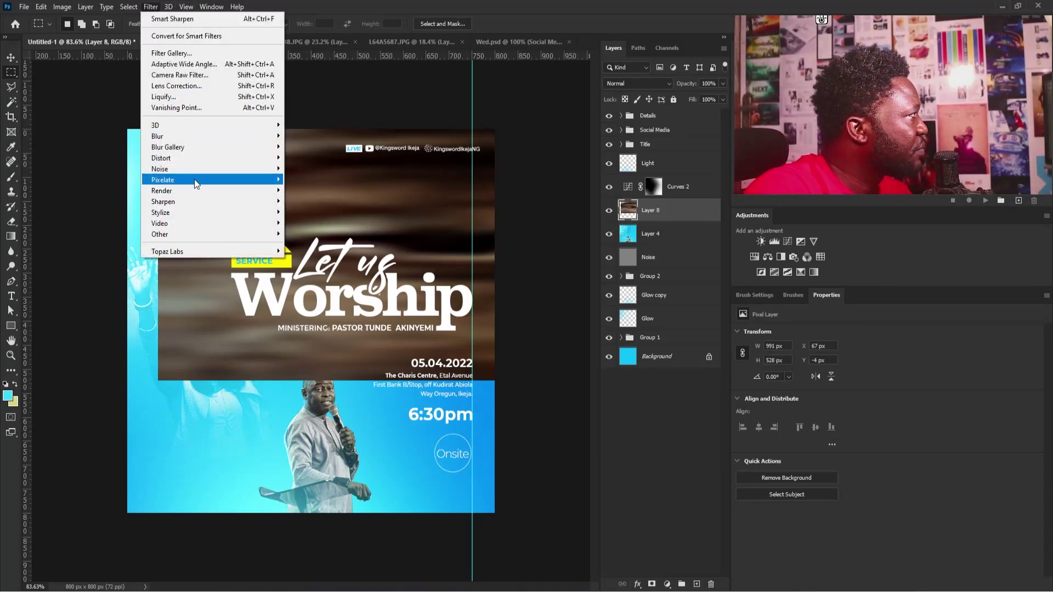
{"action": "mouse_move", "coordinate": [195, 183]}
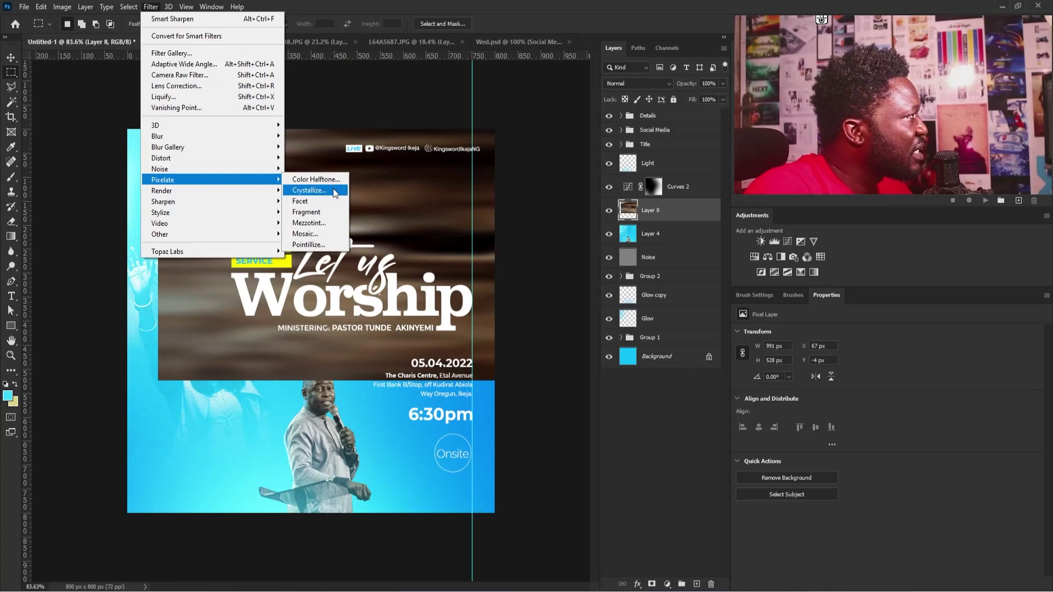
{"action": "left_click", "coordinate": [326, 234]}
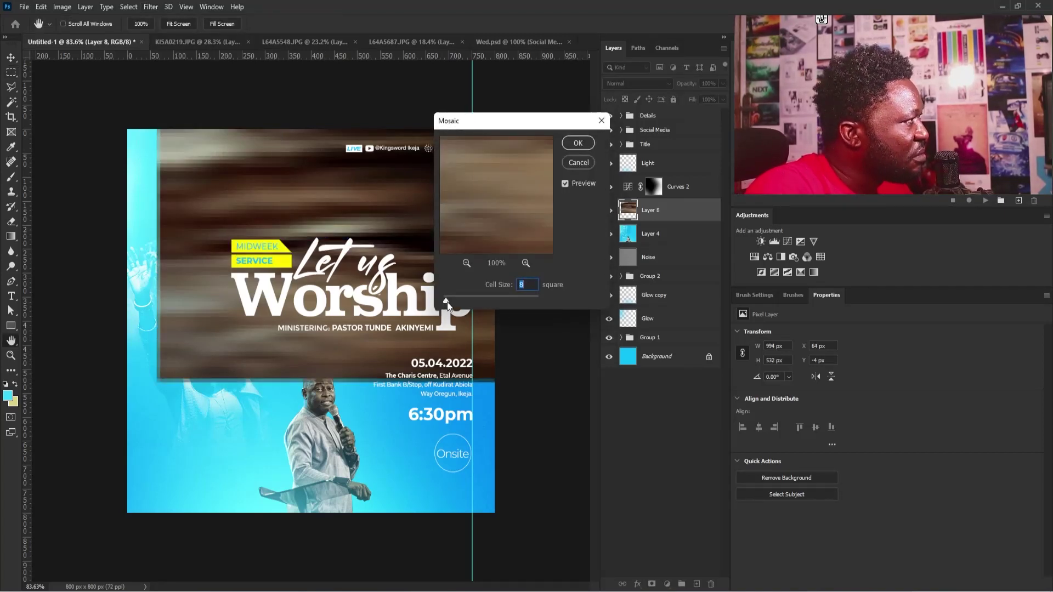
{"action": "mouse_move", "coordinate": [447, 301]}
{"action": "left_mouse_down"}
{"action": "mouse_move", "coordinate": [475, 299]}
{"action": "mouse_move", "coordinate": [462, 298]}
{"action": "left_mouse_up"}
{"action": "left_click", "coordinate": [577, 140]}
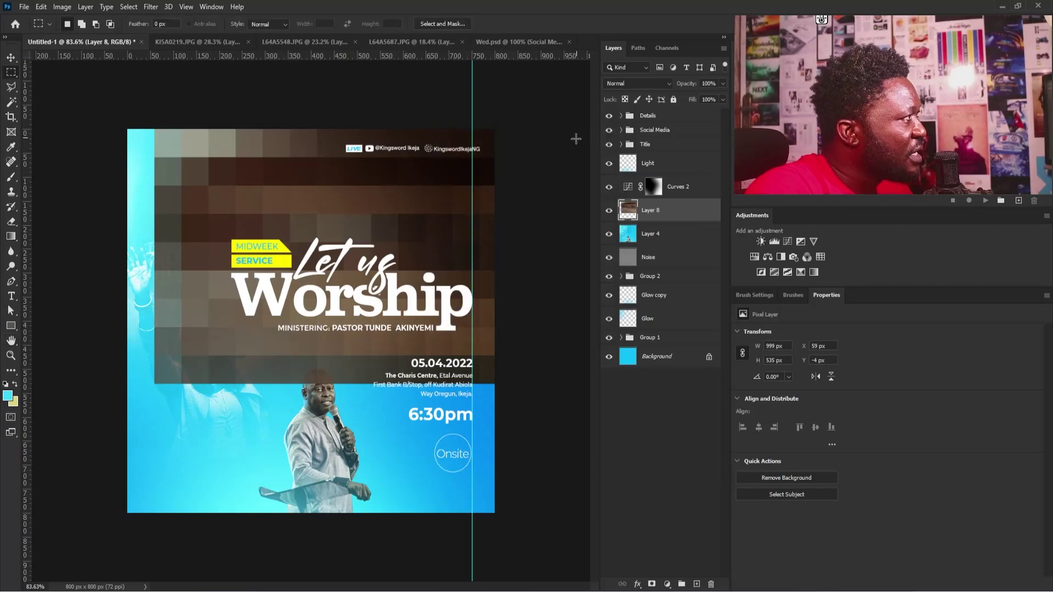
Set the mosaic layer's blend mode to Overlay and move it left to about X -71 px, Y 0 px.
{"action": "left_click", "coordinate": [626, 83]}
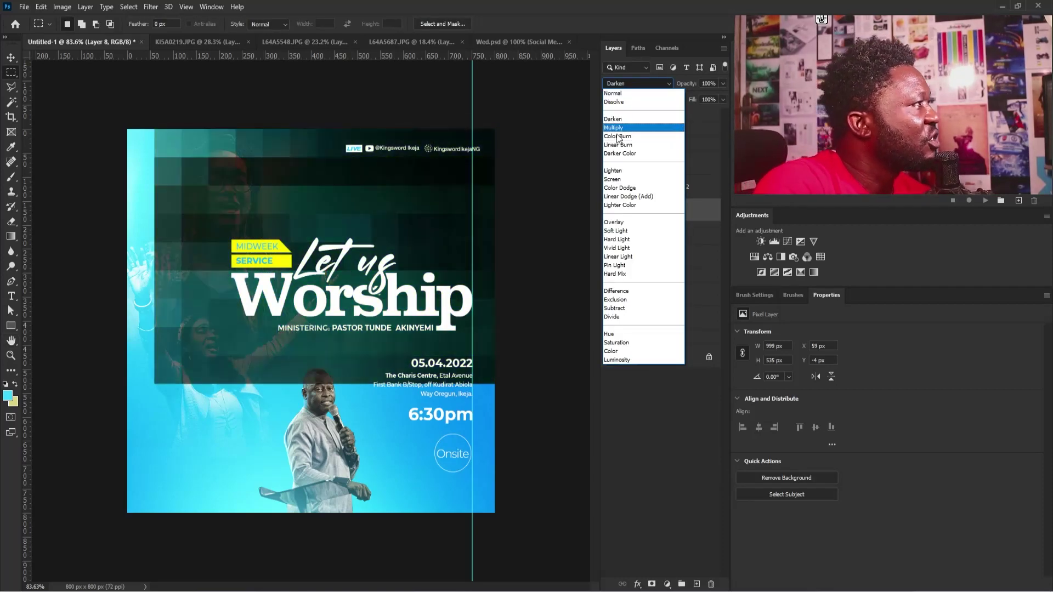
{"action": "left_click", "coordinate": [614, 222]}
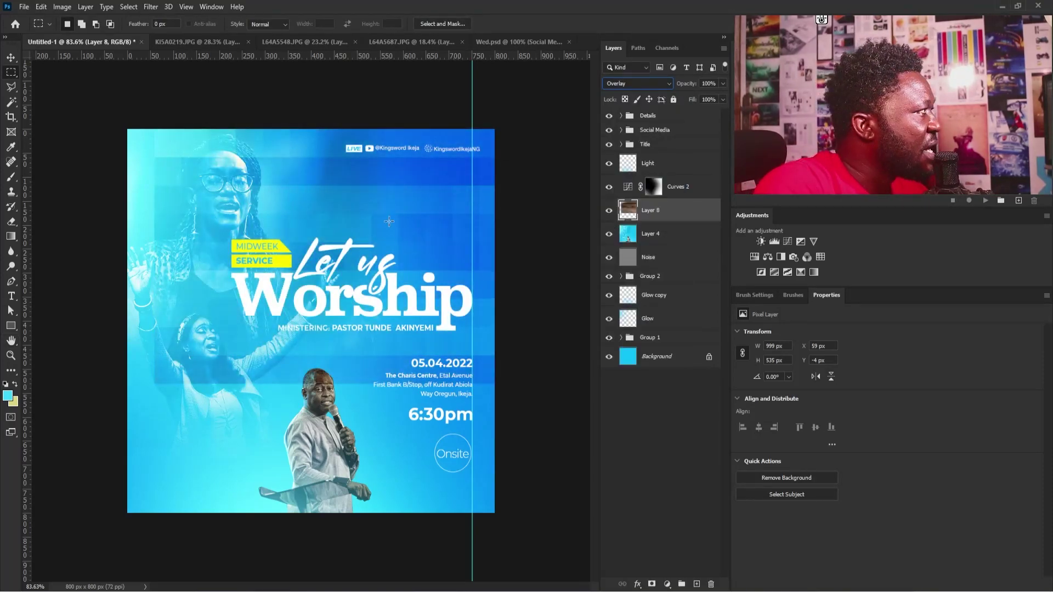
{"action": "left_click", "coordinate": [10, 58]}
{"action": "left_click_drag", "start_coordinate": [435, 255], "coordinate": [376, 258]}
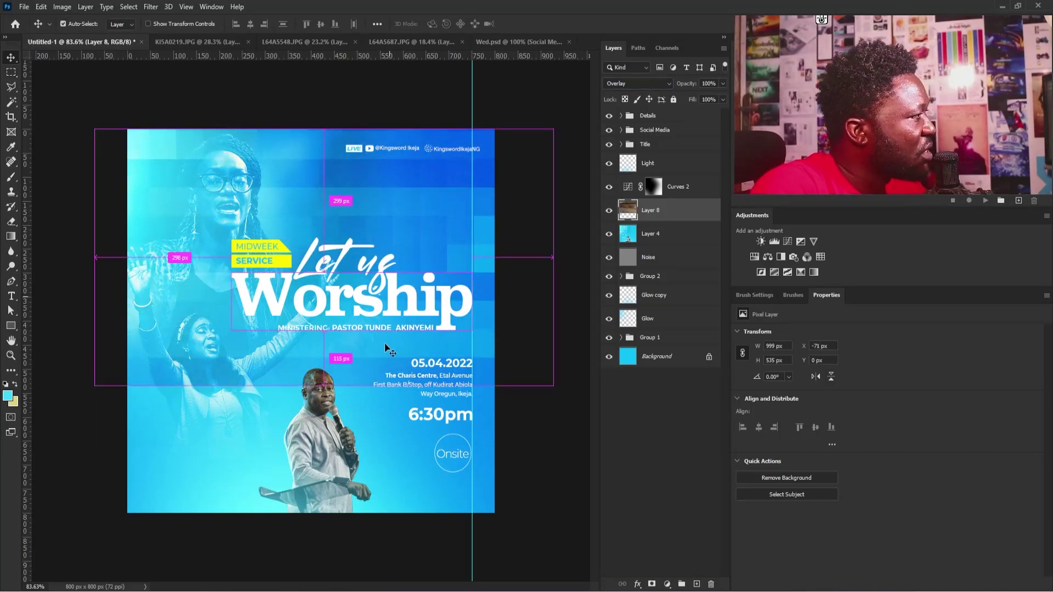
Resize the mosaic layer to about 953 x 800 px so it spans the flyer's full height and ends at its right edge.
{"action": "key", "text": "ctrl+t"}
{"action": "left_click_drag", "start_coordinate": [323, 386], "coordinate": [313, 516]}
{"action": "left_click_drag", "start_coordinate": [432, 403], "coordinate": [375, 401]}
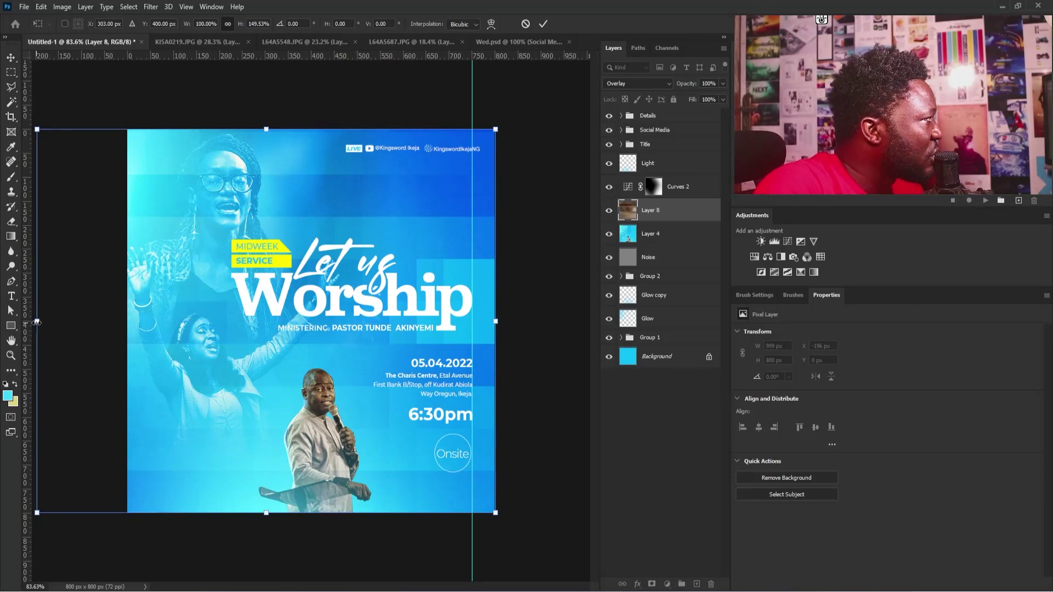
{"action": "left_click_drag", "start_coordinate": [36, 322], "coordinate": [58, 322]}
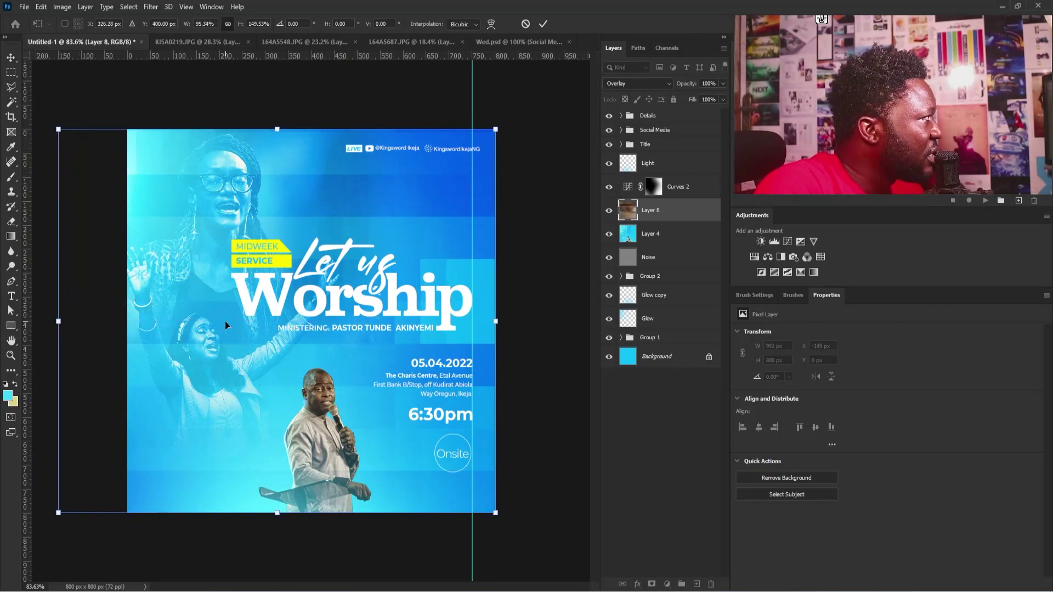
{"action": "key", "text": "Return"}
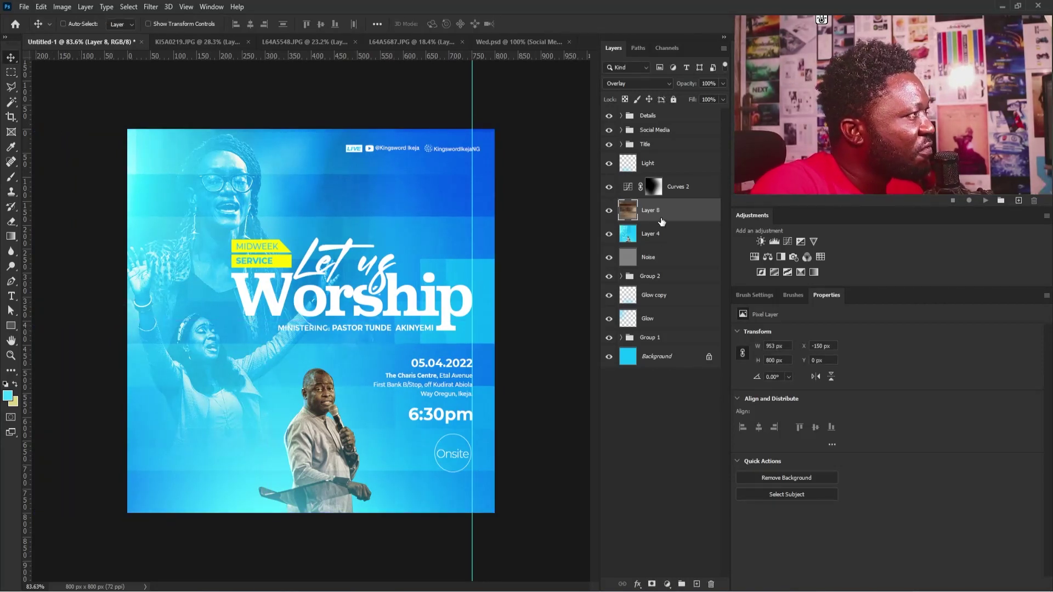
Duplicate the mosaic layer and move the copy up over the flyer's top half, to about X -48 px, Y -354 px.
{"action": "key", "text": "ctrl+j"}
{"action": "left_click_drag", "start_coordinate": [343, 328], "coordinate": [460, 475]}
{"action": "left_click_drag", "start_coordinate": [356, 451], "coordinate": [469, 195]}
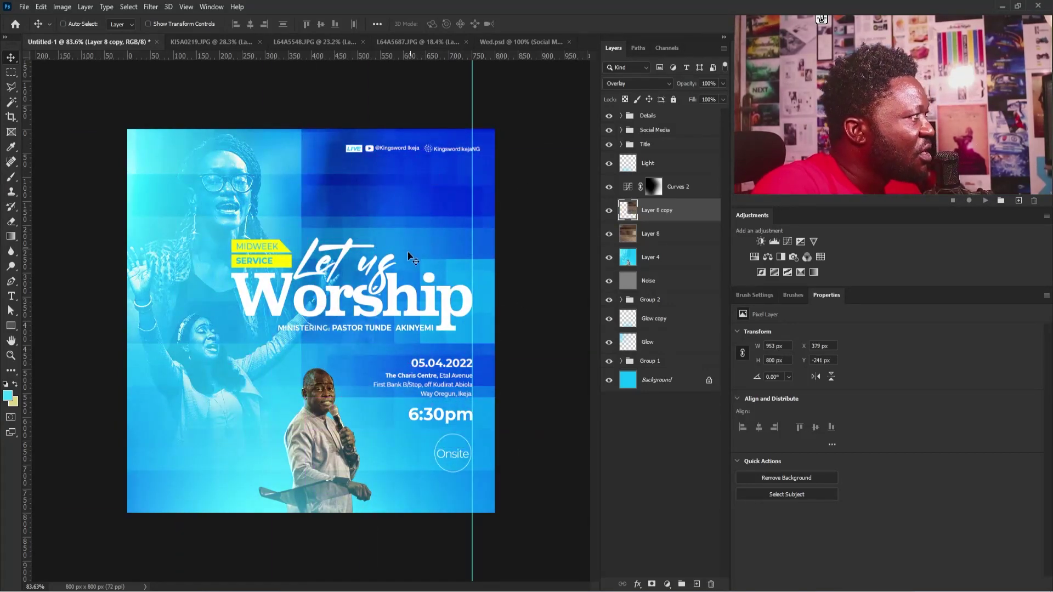
{"action": "left_click_drag", "start_coordinate": [412, 258], "coordinate": [241, 186]}
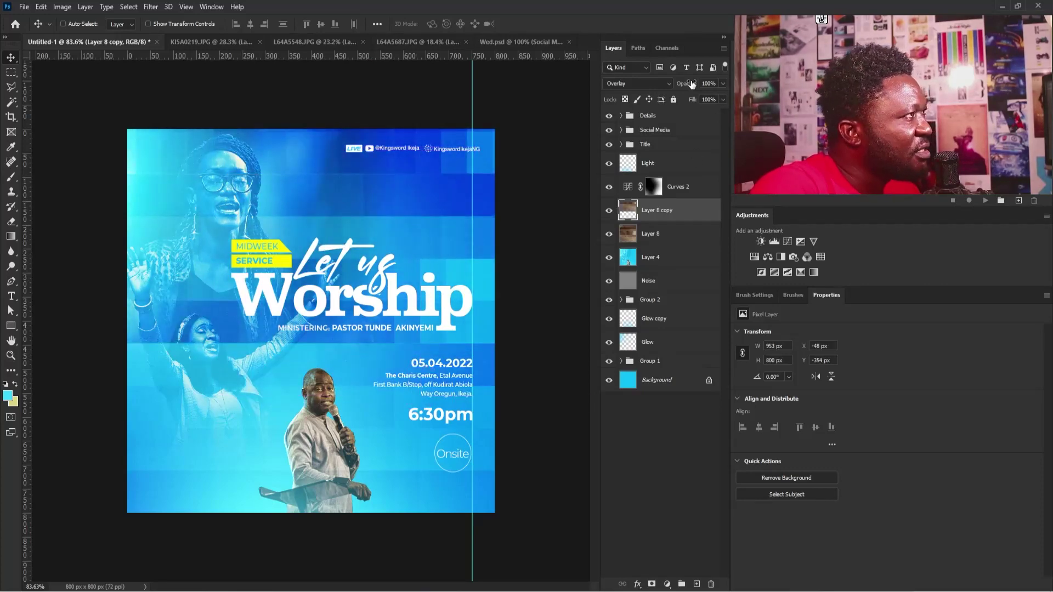
Set the copied mosaic layer's blend mode to Screen and add a layer mask to it.
{"action": "left_click", "coordinate": [639, 84]}
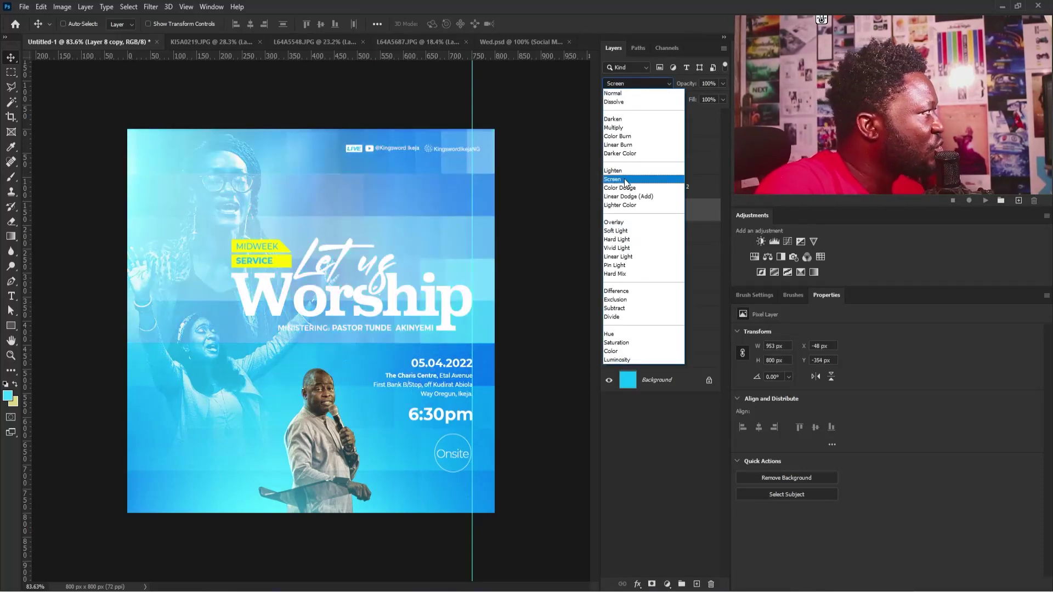
{"action": "left_click", "coordinate": [625, 180]}
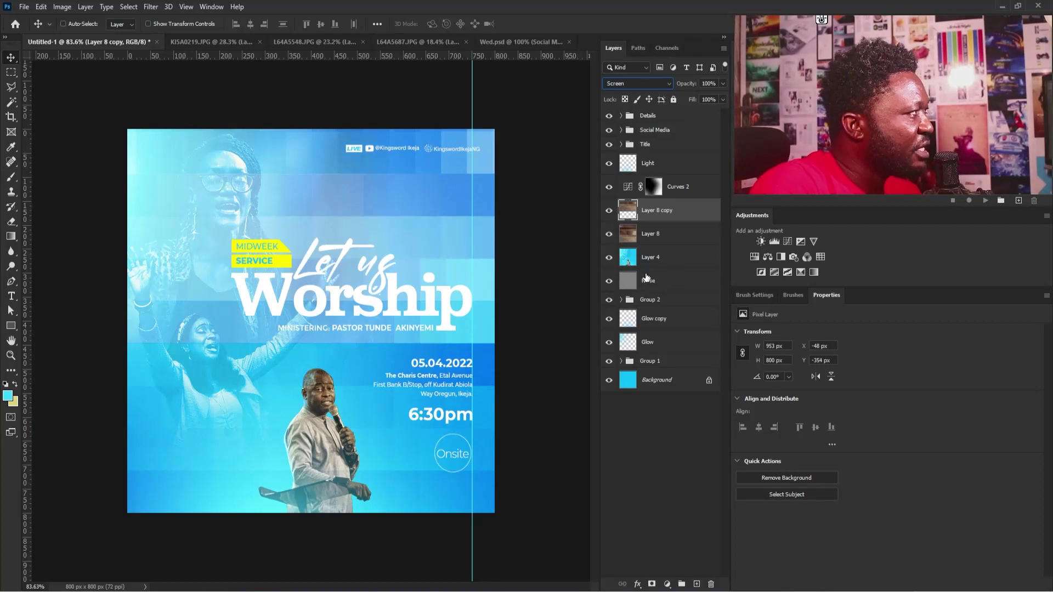
{"action": "left_click", "coordinate": [651, 584]}
Paint black on the copied mosaic layer's mask with a soft 700 px brush to fade it around the flyer's upper corners.
{"action": "key", "text": "b"}
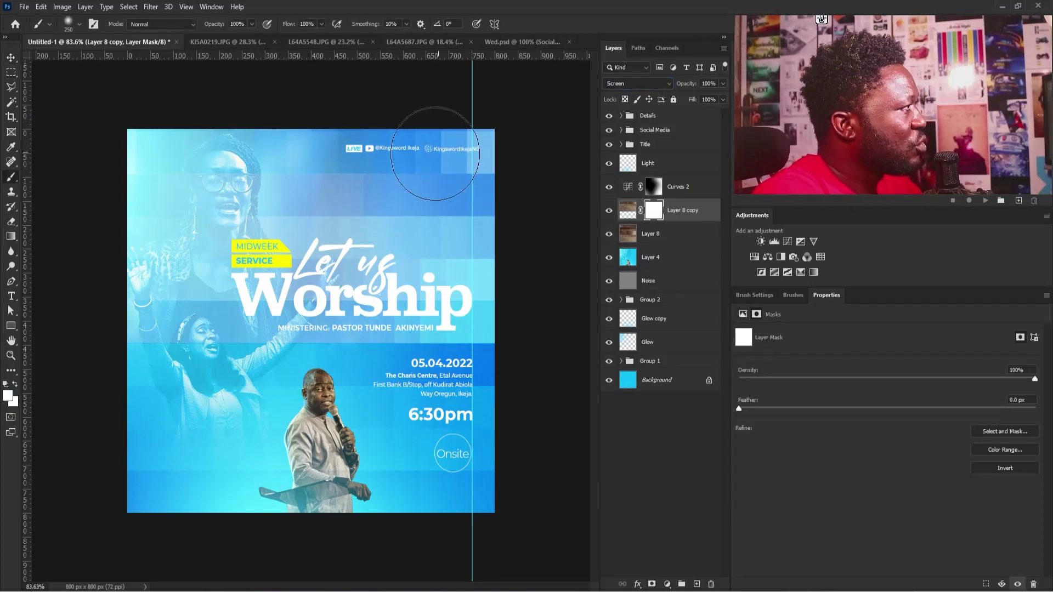
{"action": "key", "text": "bracketright"}
{"action": "key", "text": "bracketright"}
{"action": "key", "text": "bracketright"}
{"action": "key", "text": "bracketright"}
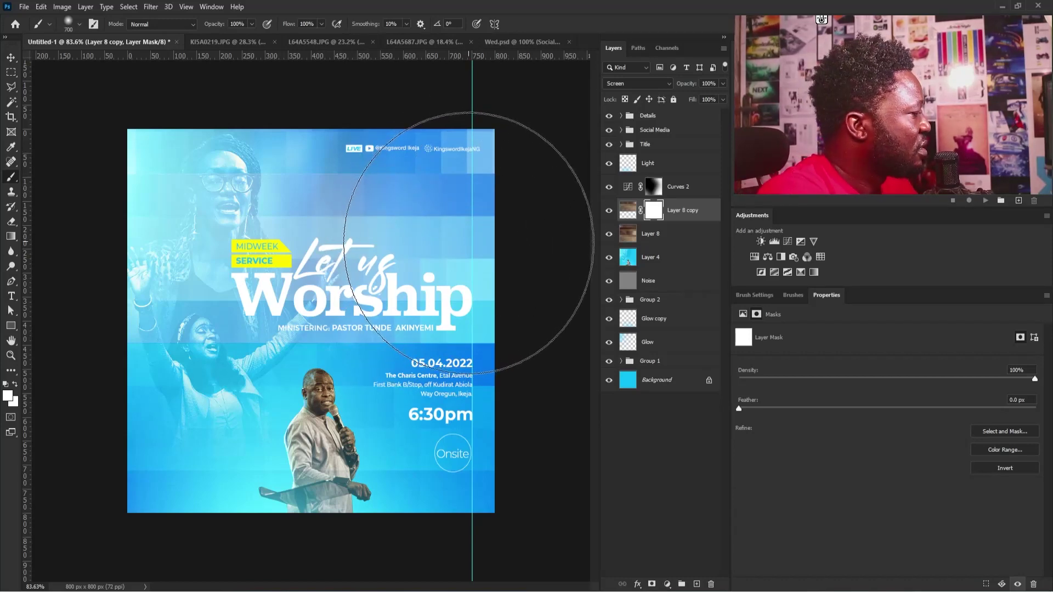
{"action": "left_click", "coordinate": [8, 396]}
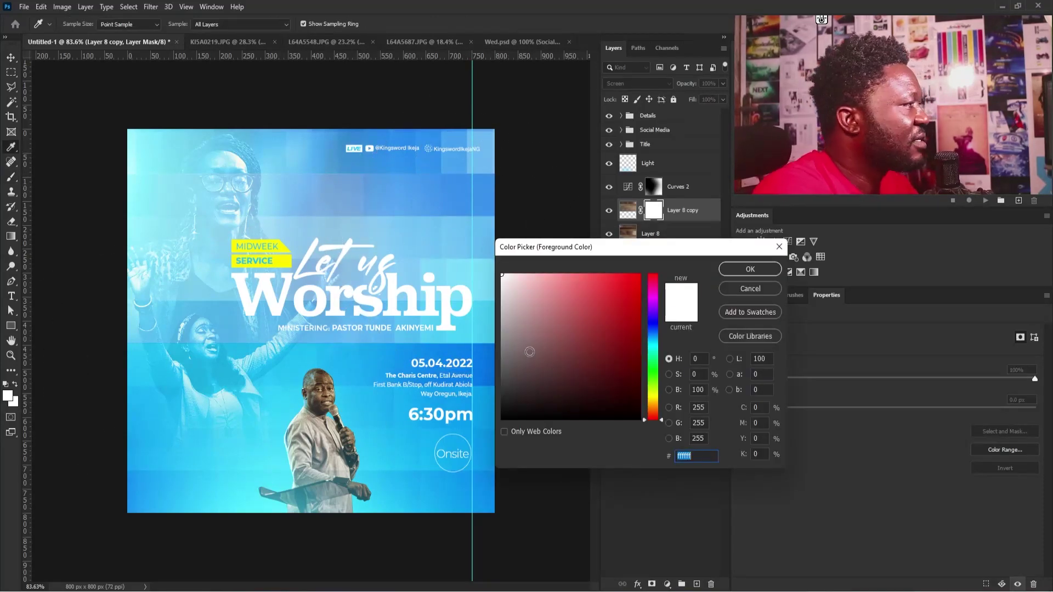
{"action": "left_click", "coordinate": [738, 268]}
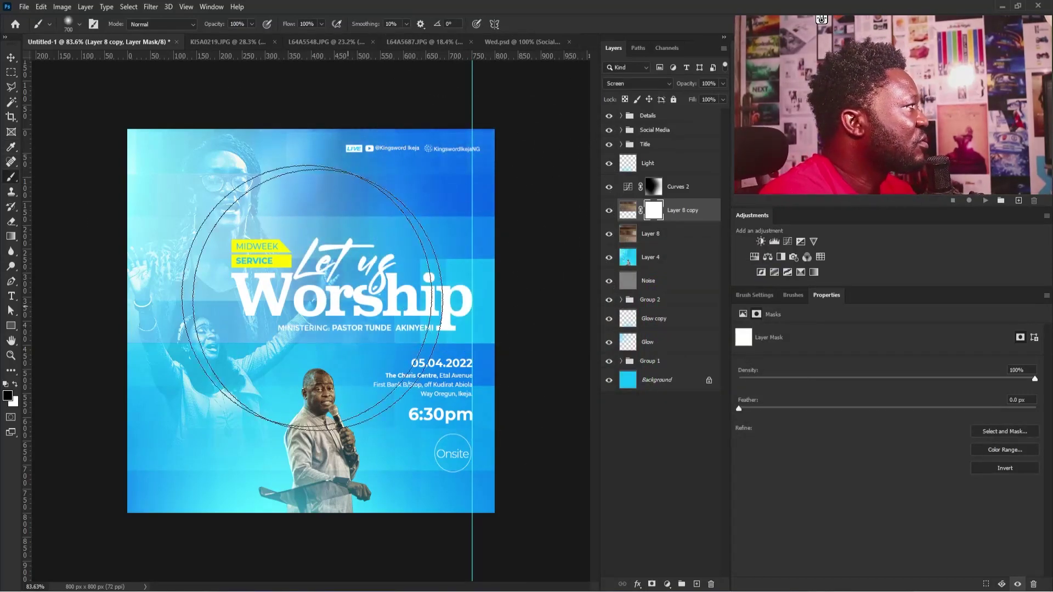
{"action": "left_click", "coordinate": [167, 157]}
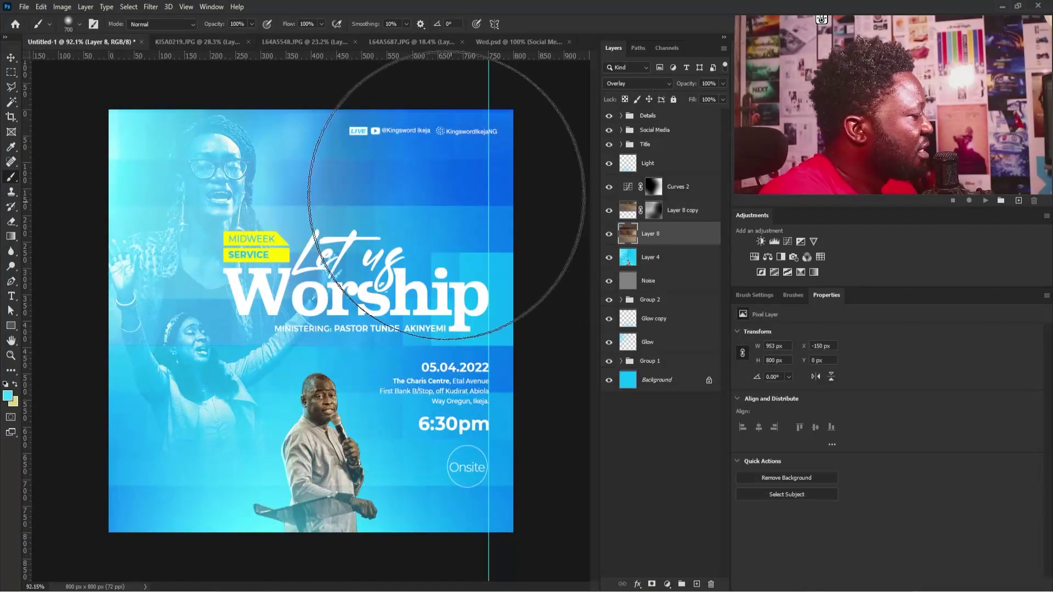
Load the letter shapes of the "Worship" and "Let us" text layers together as one selection.
{"action": "key", "text": "v"}
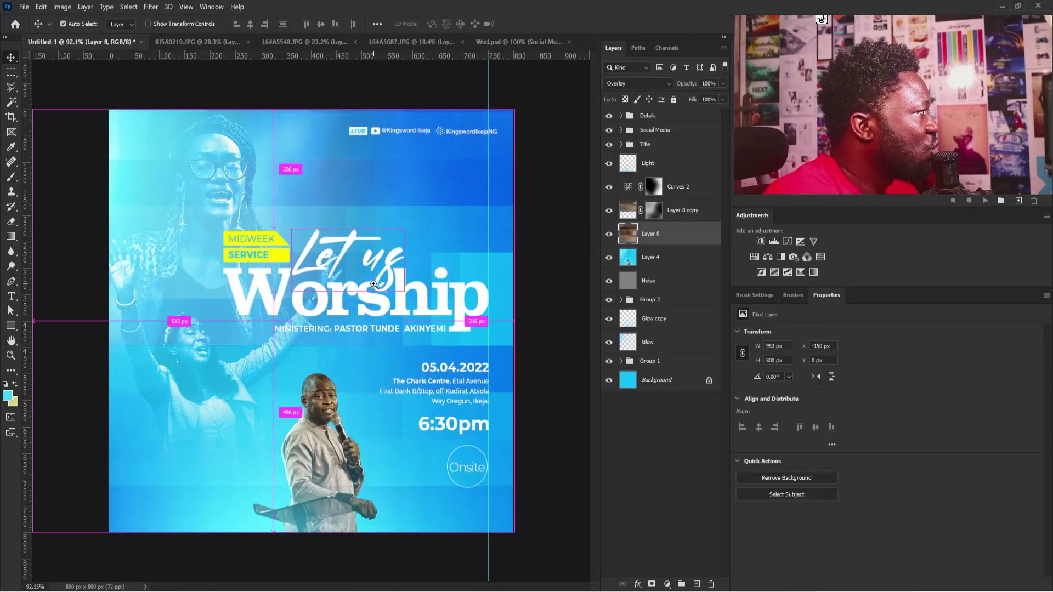
{"action": "mouse_move", "coordinate": [439, 308]}
{"action": "left_mouse_down"}
{"action": "mouse_move", "coordinate": [344, 318]}
{"action": "mouse_move", "coordinate": [453, 301]}
{"action": "left_mouse_up"}
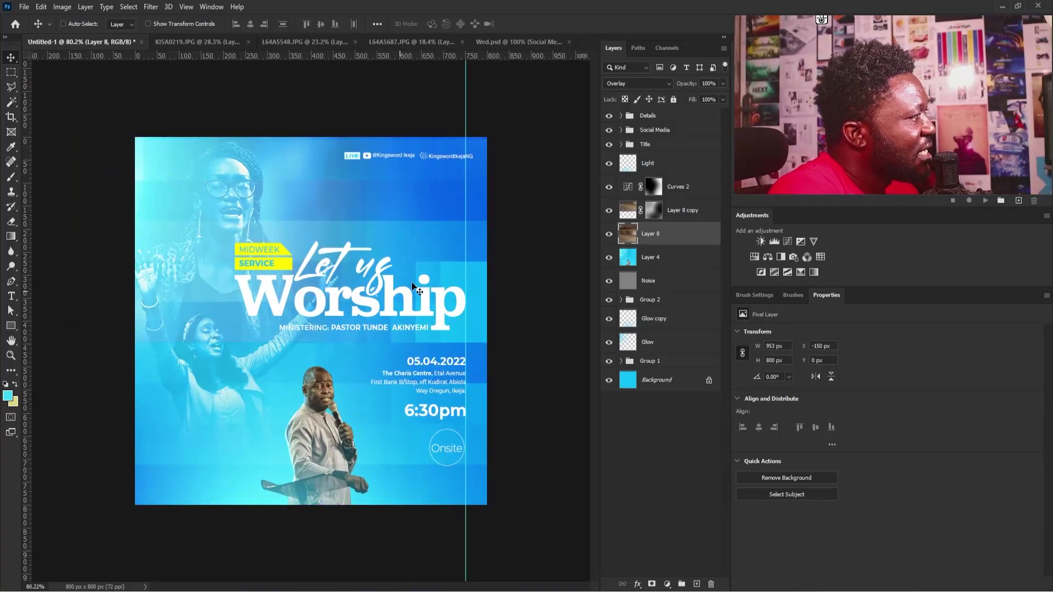
{"action": "left_click", "coordinate": [621, 144]}
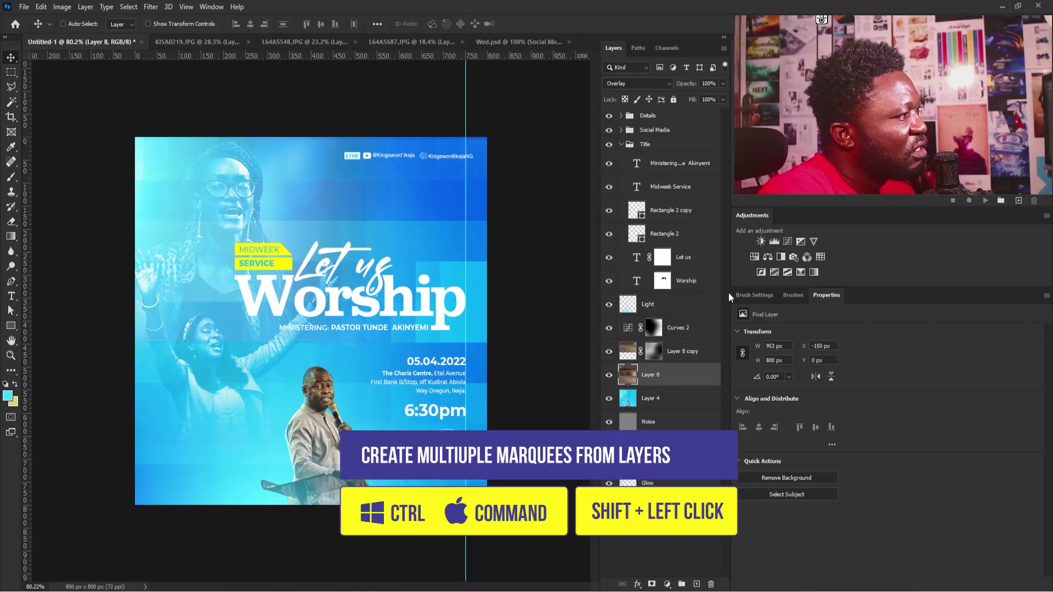
{"action": "left_click", "coordinate": [637, 282], "text": "ctrl"}
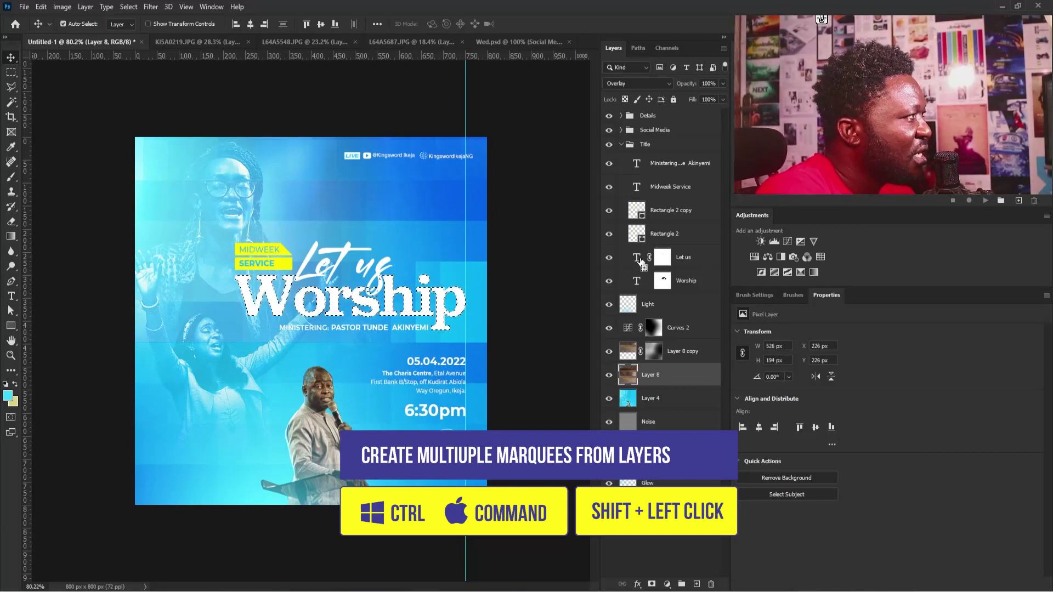
Create a new layer named "shadow" directly above the Light layer.
{"action": "left_click", "coordinate": [635, 308]}
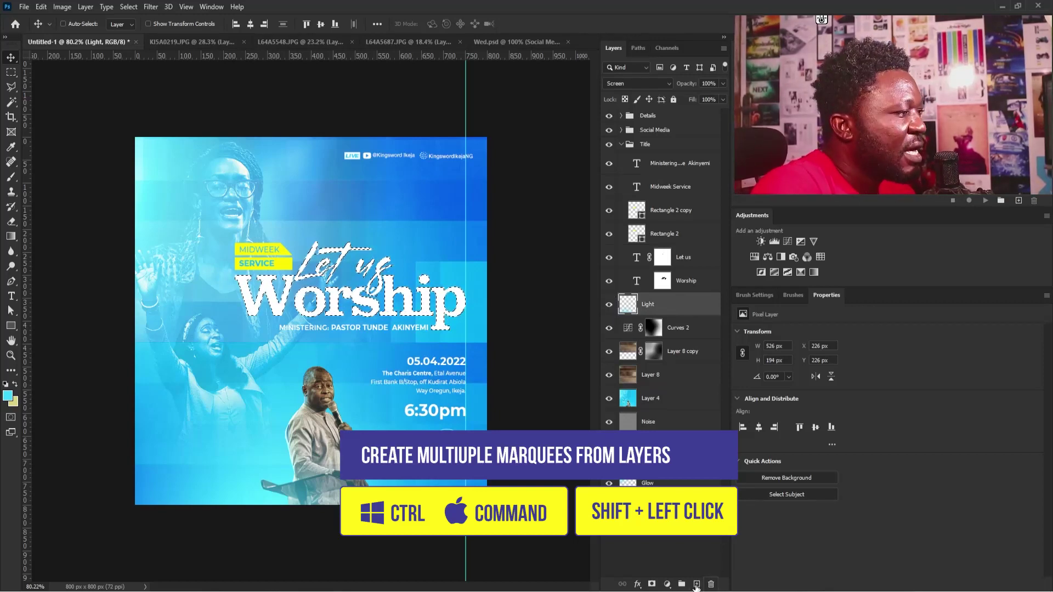
{"action": "left_click", "coordinate": [696, 585], "text": "alt"}
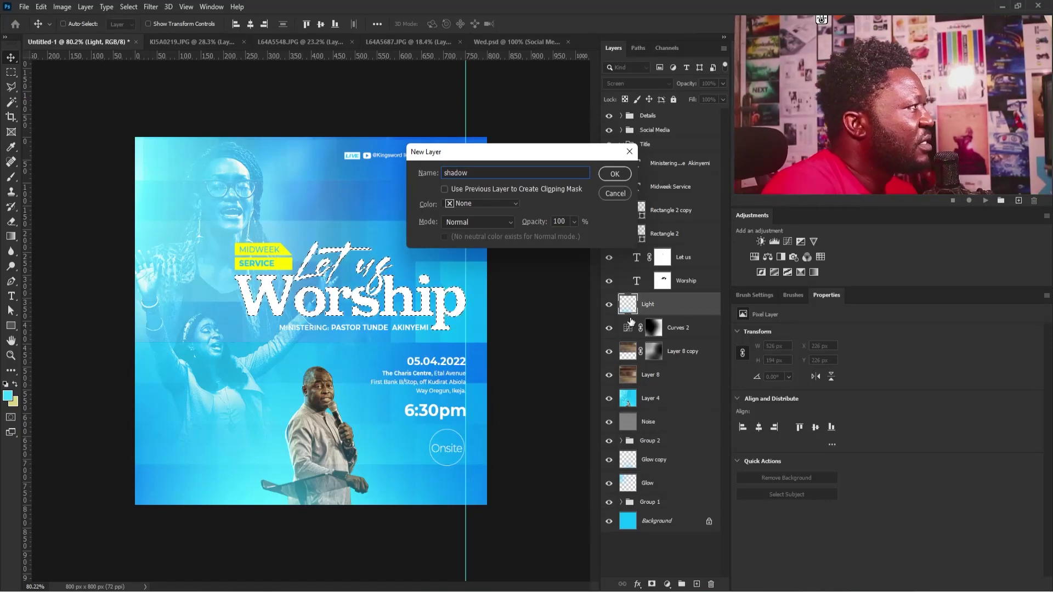
{"action": "left_click", "coordinate": [610, 173]}
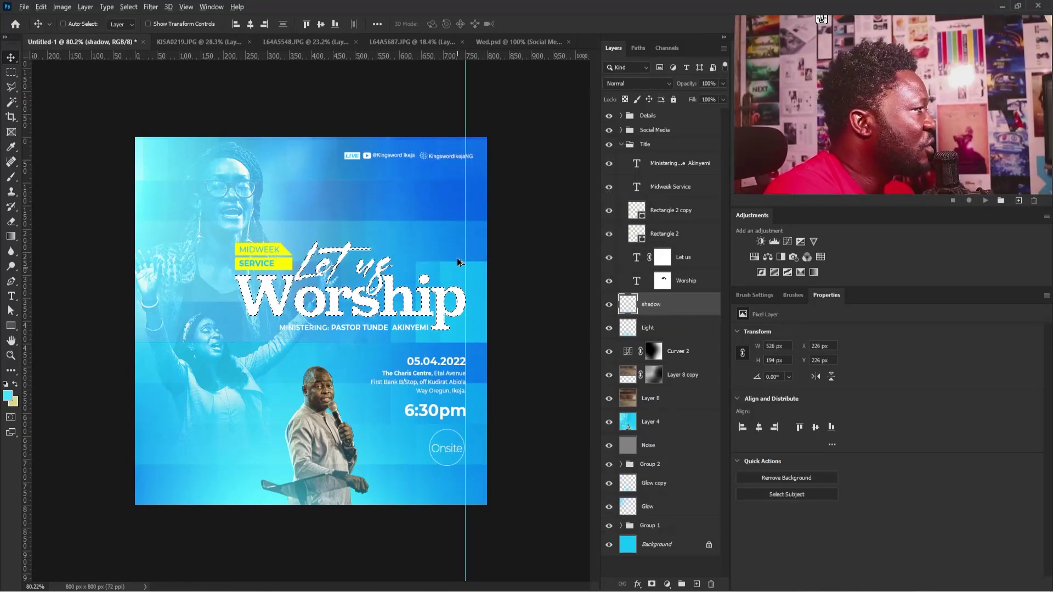
Fill the selected letter shapes on the shadow layer with a darker shade of the flyer's sampled background blue, and deselect.
{"action": "key", "text": "b"}
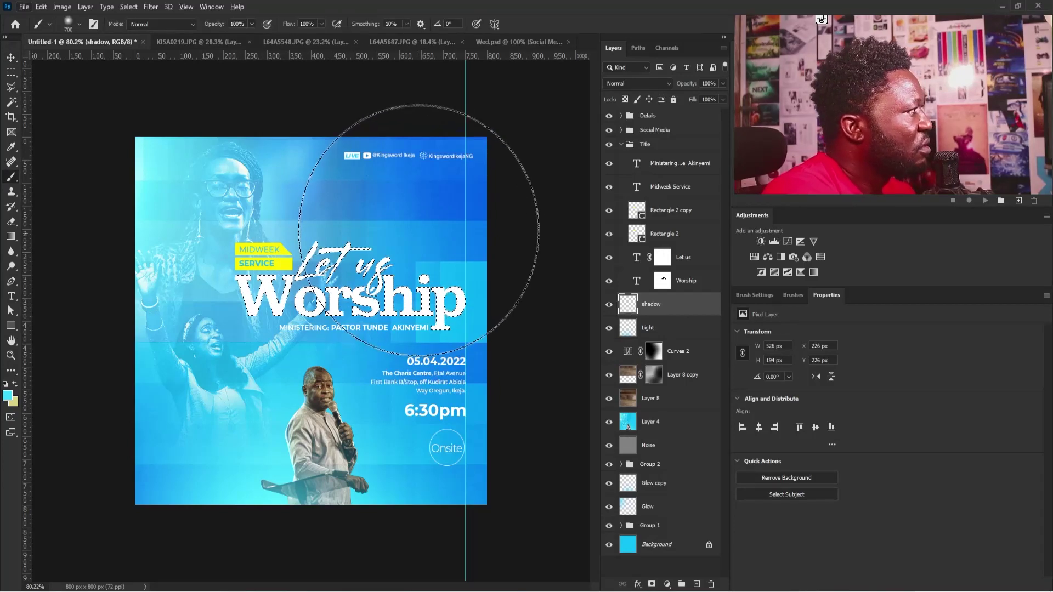
{"action": "left_click", "coordinate": [439, 195], "text": "alt"}
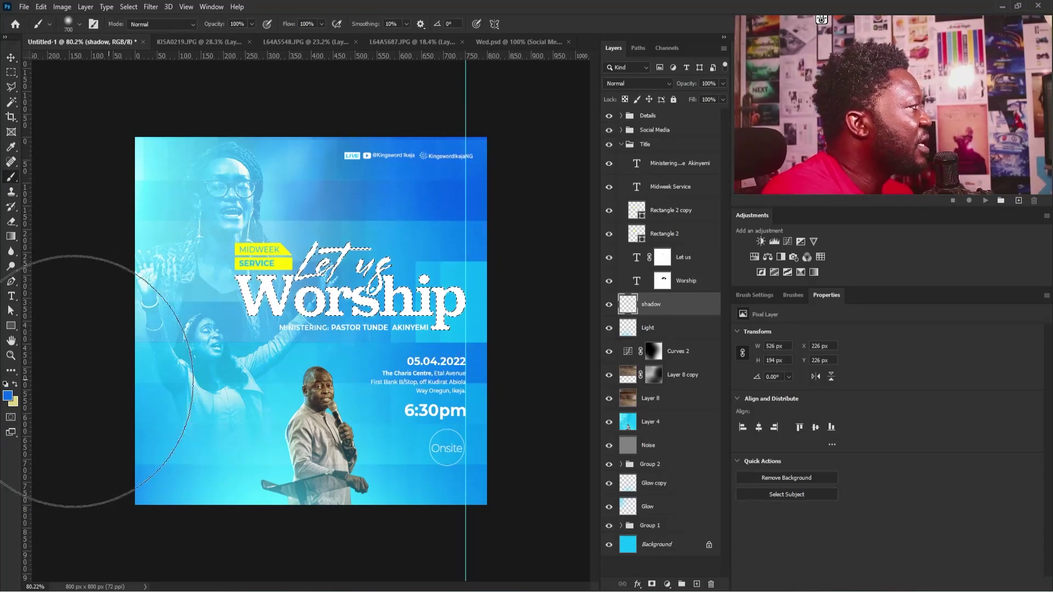
{"action": "left_click", "coordinate": [8, 395]}
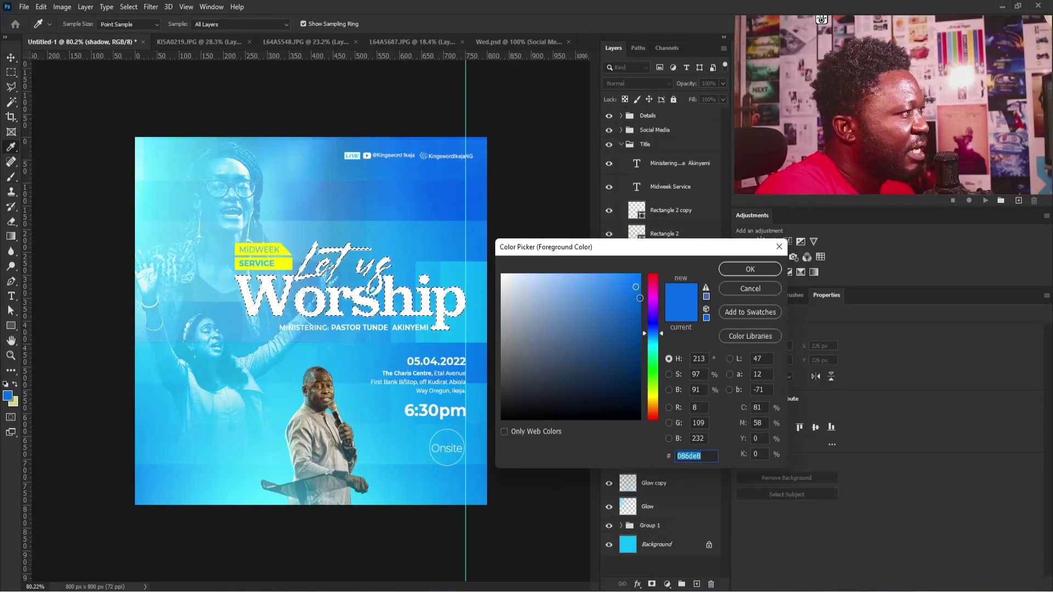
{"action": "left_click_drag", "start_coordinate": [639, 298], "coordinate": [641, 351]}
{"action": "left_click", "coordinate": [733, 270]}
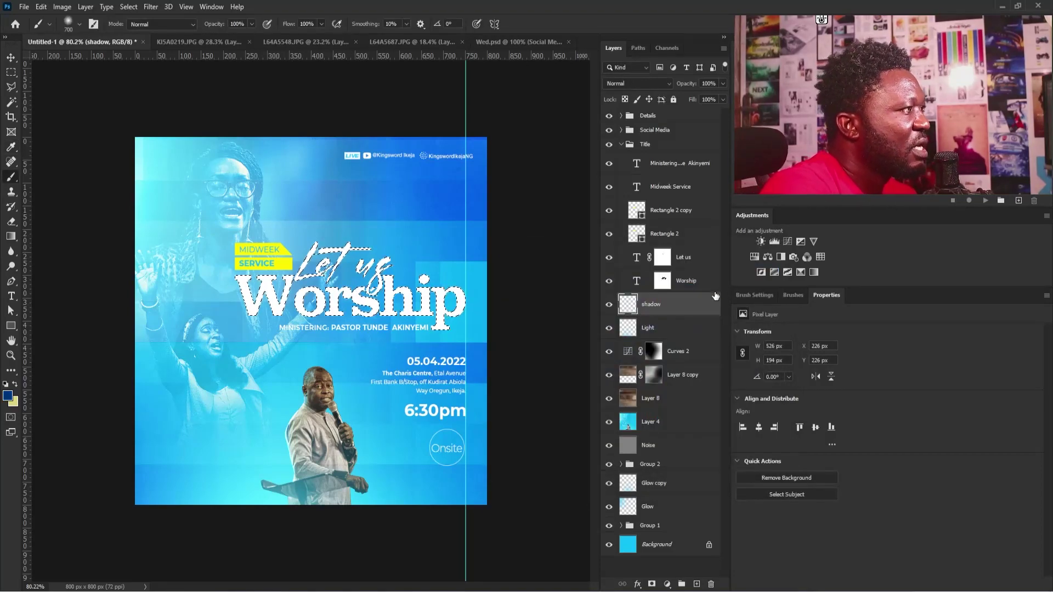
{"action": "key", "text": "alt+BackSpace"}
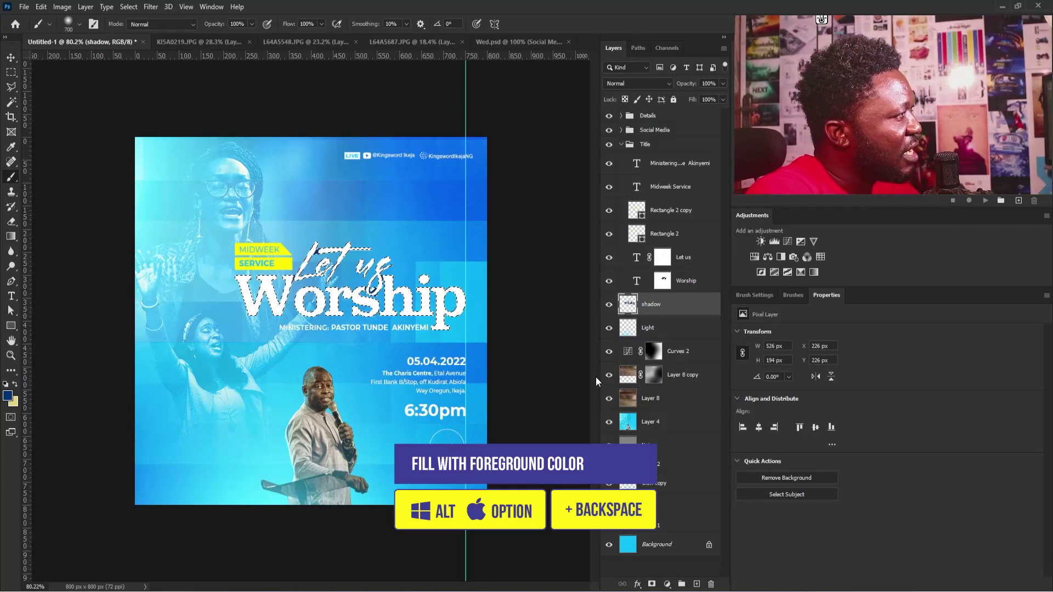
{"action": "key", "text": "ctrl+d"}
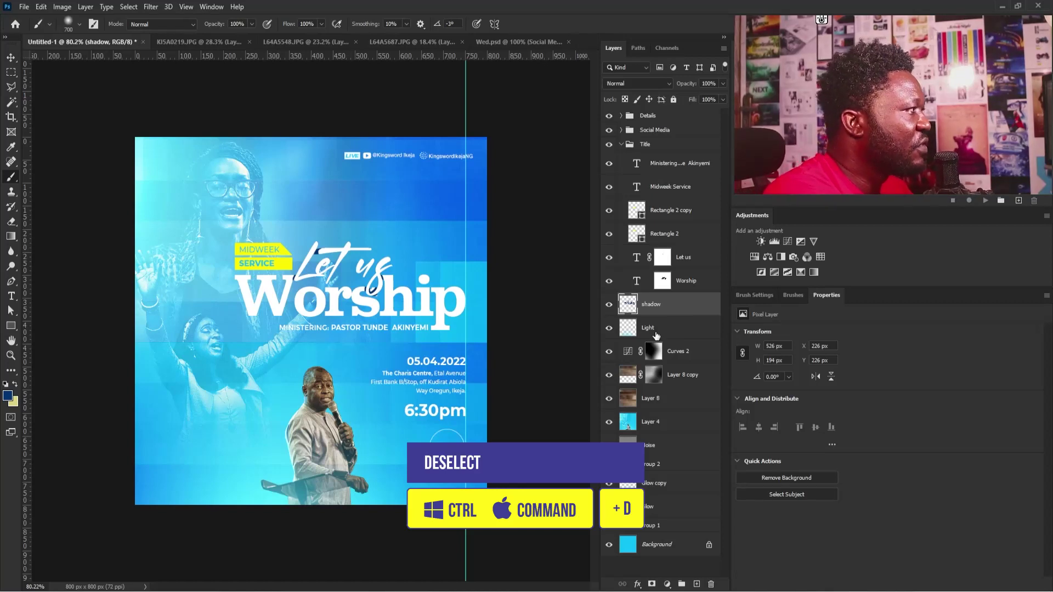
Nudge the shadow layer down and to the right to X 229 px, Y 232 px, offsetting it behind the title.
{"action": "key", "text": "v"}
{"action": "key", "text": "Down"}
{"action": "key", "text": "Down"}
{"action": "key", "text": "Down"}
{"action": "key", "text": "Down"}
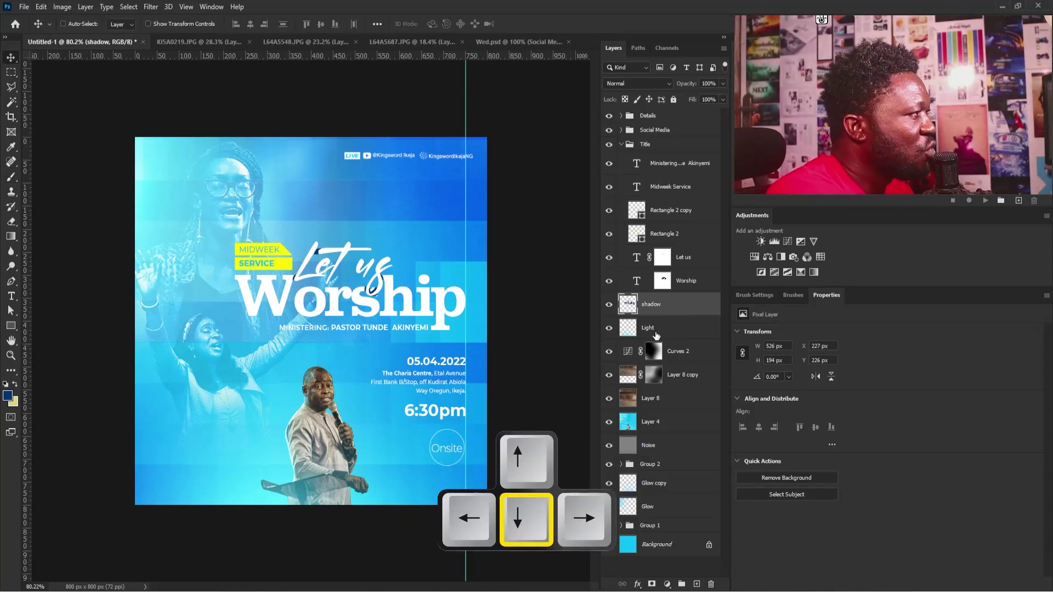
{"action": "key", "text": "Right"}
{"action": "key", "text": "Right"}
{"action": "key", "text": "Left"}
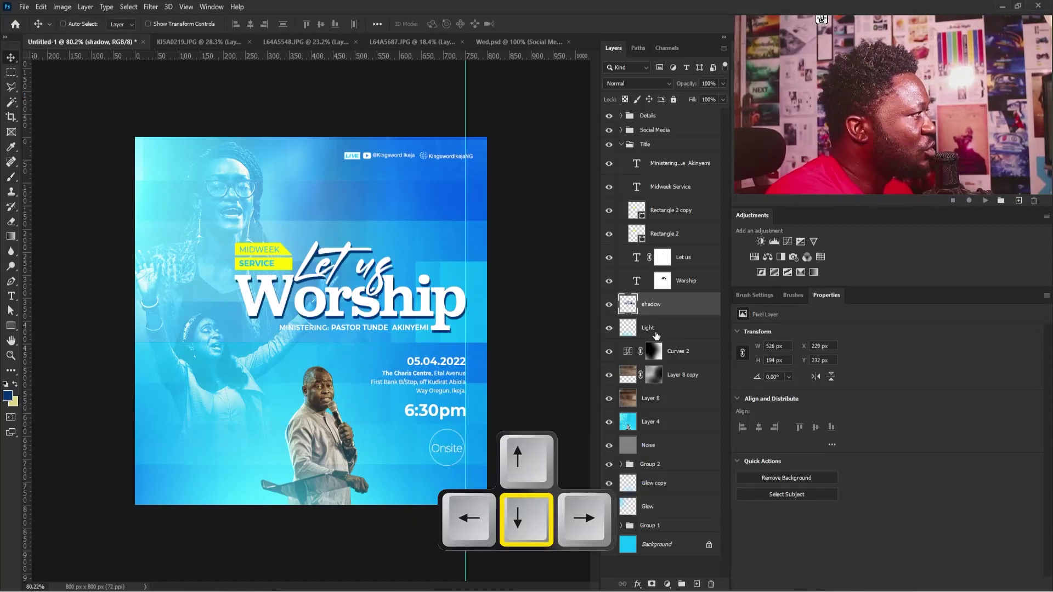
{"action": "key", "text": "Right"}
{"action": "key", "text": "Right"}
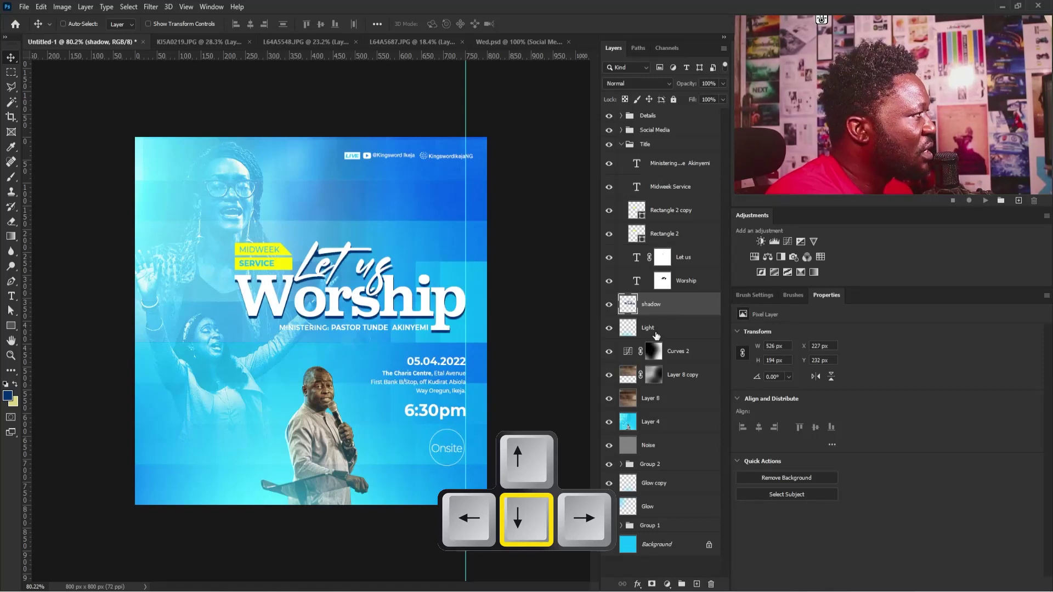
{"action": "key", "text": "Down"}
{"action": "key", "text": "Down"}
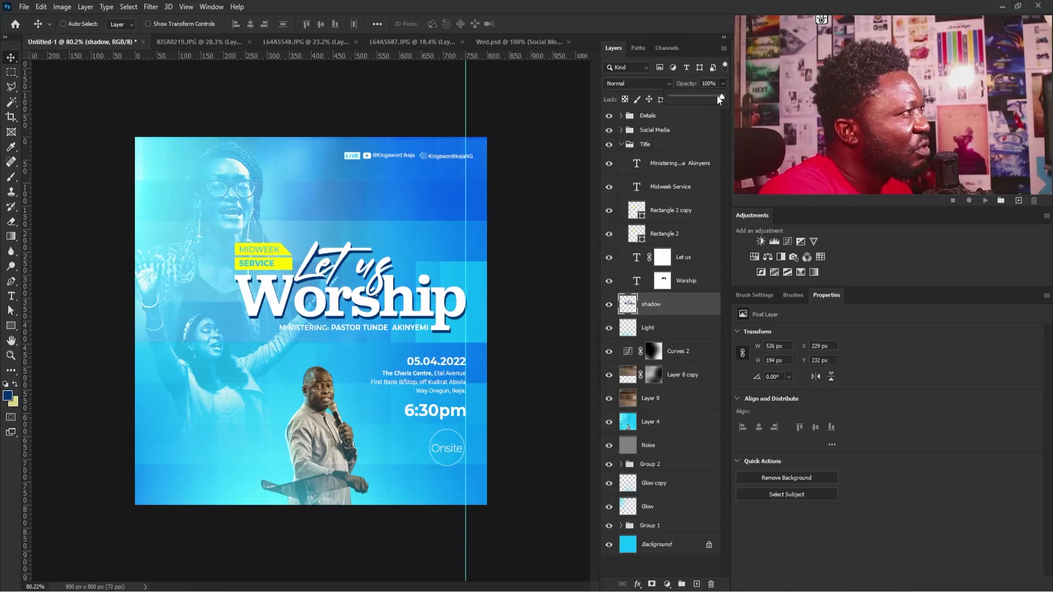
Reduce the shadow layer's opacity to 32% and fine-tune its position to X 230 px, Y 231 px.
{"action": "left_click_drag", "start_coordinate": [693, 102], "coordinate": [693, 102]}
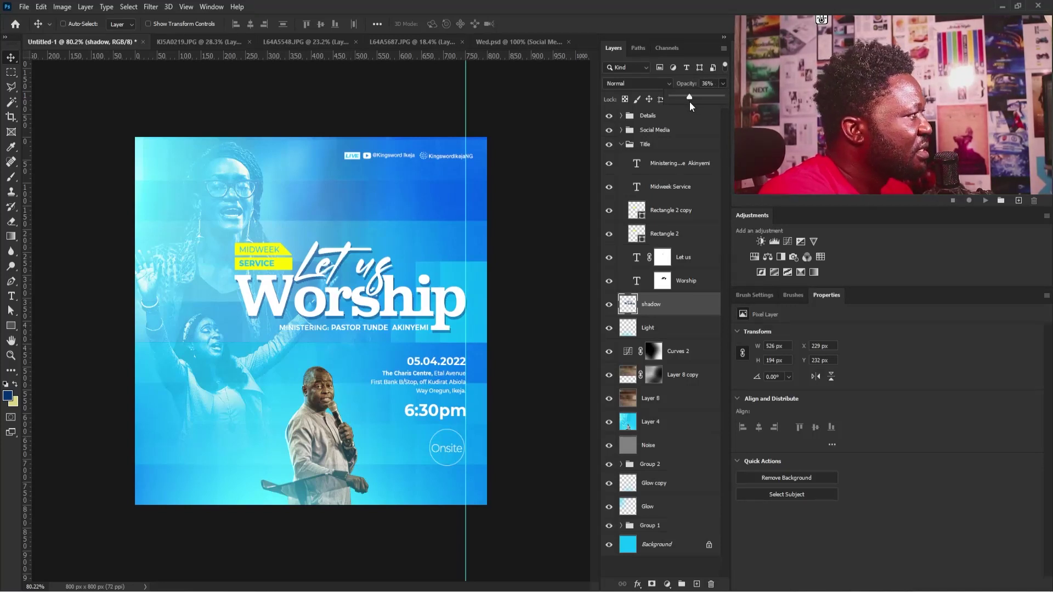
{"action": "left_click", "coordinate": [433, 318]}
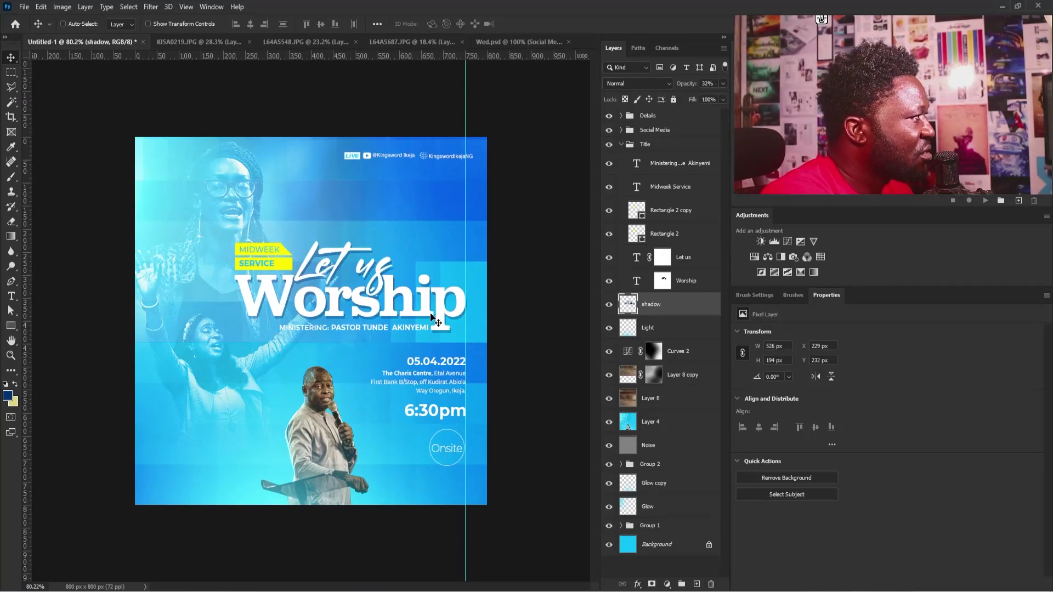
{"action": "key", "text": "Up"}
{"action": "key", "text": "Up"}
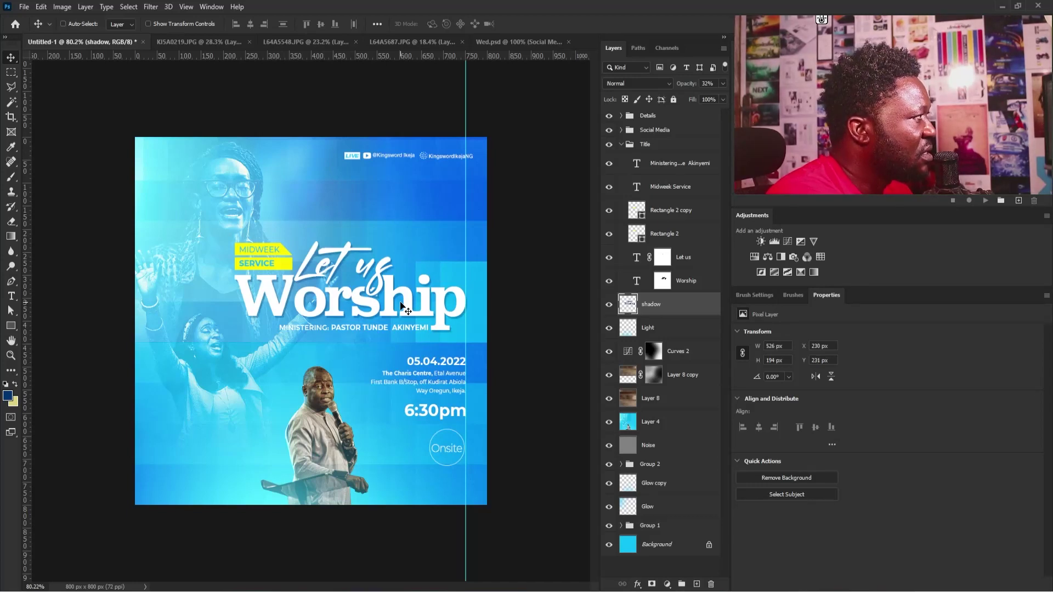
Recolour the "Midweek Service" text to dark blue #035cae.
{"action": "right_click", "coordinate": [256, 262]}
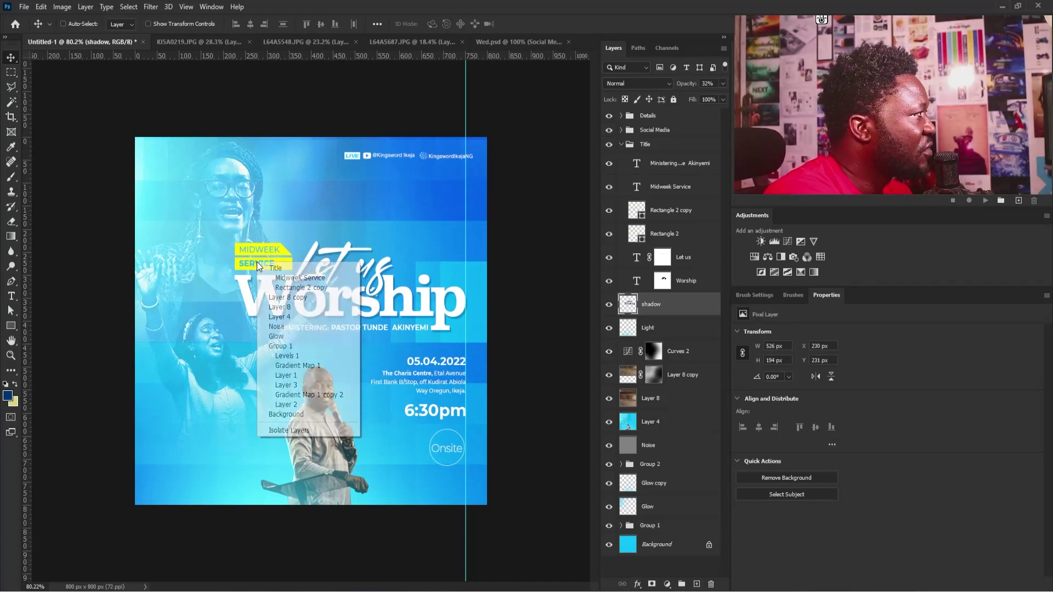
{"action": "left_click", "coordinate": [300, 278]}
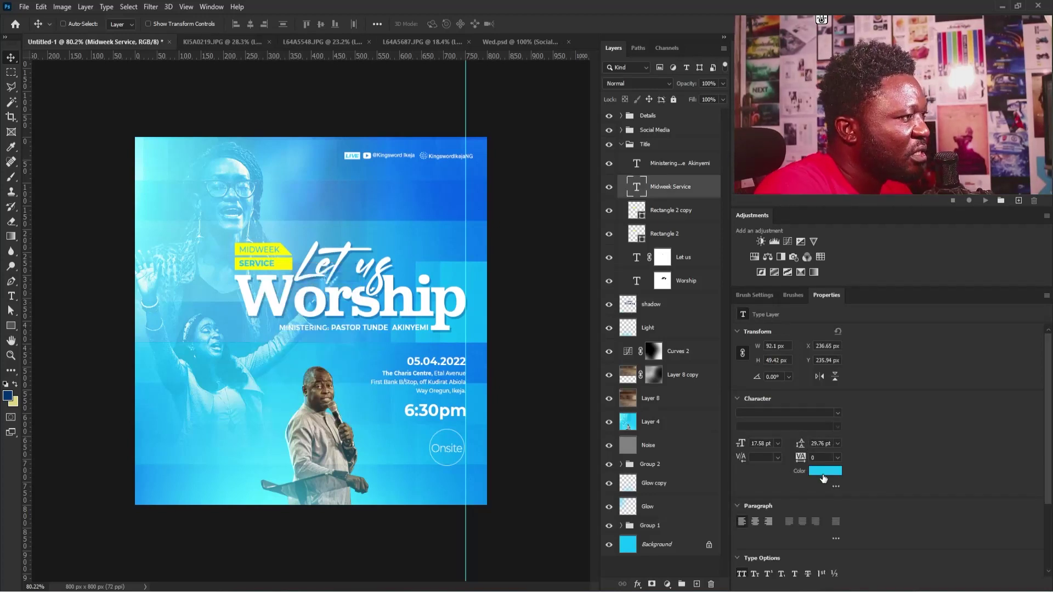
{"action": "left_click", "coordinate": [823, 472]}
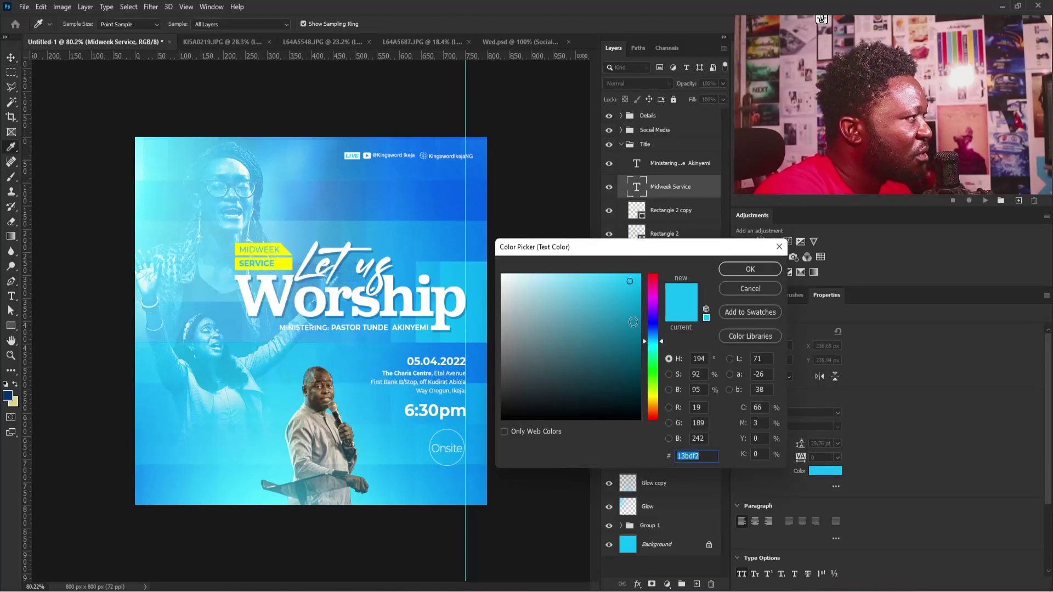
{"action": "left_click", "coordinate": [369, 198]}
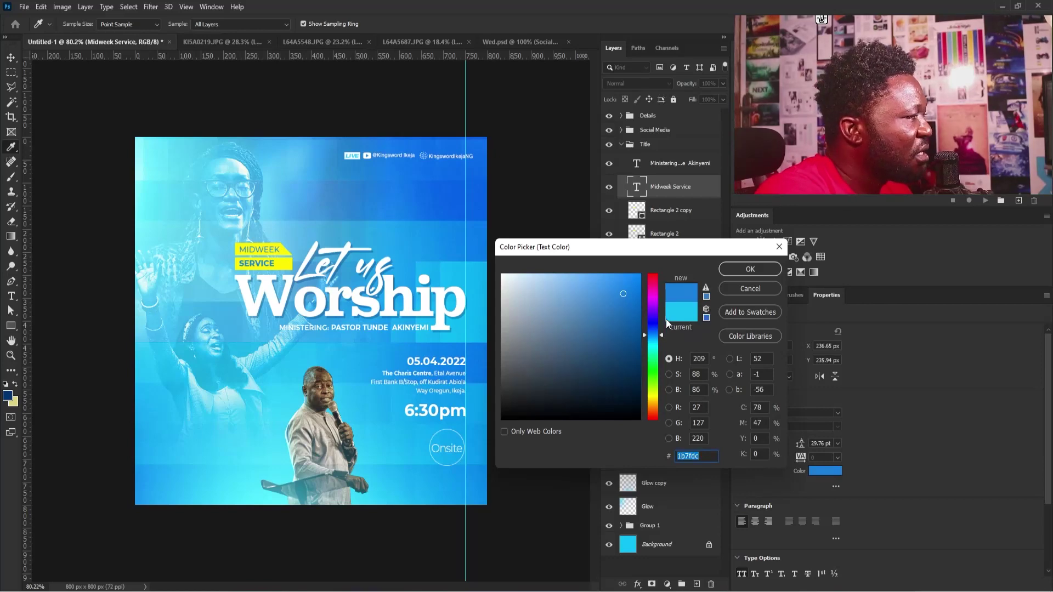
{"action": "left_click_drag", "start_coordinate": [624, 297], "coordinate": [638, 320]}
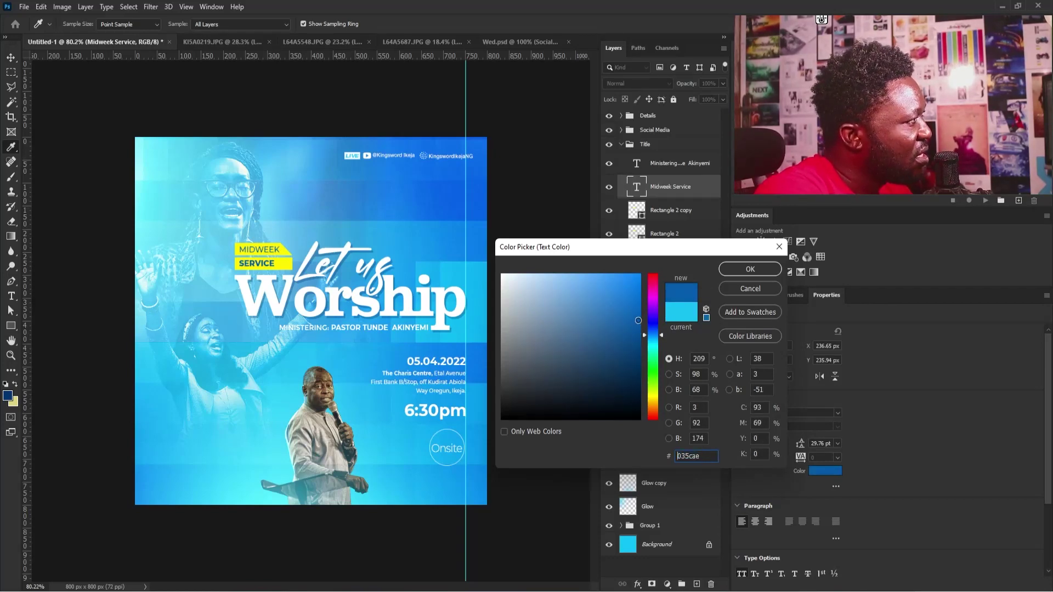
{"action": "left_click", "coordinate": [769, 269]}
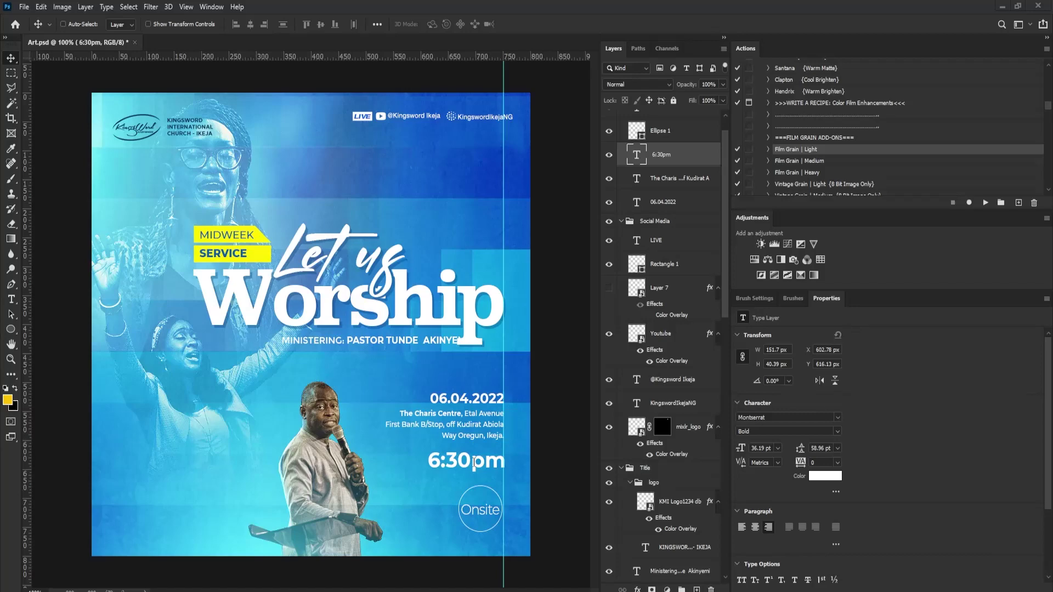
In Art.psd, recolour the "6:30pm" text to navy #00153b and copy the colour's hex code.
{"action": "right_click", "coordinate": [475, 459]}
{"action": "left_click", "coordinate": [507, 340]}
{"action": "left_click", "coordinate": [833, 476]}
{"action": "left_click", "coordinate": [433, 223]}
{"action": "left_click", "coordinate": [635, 389]}
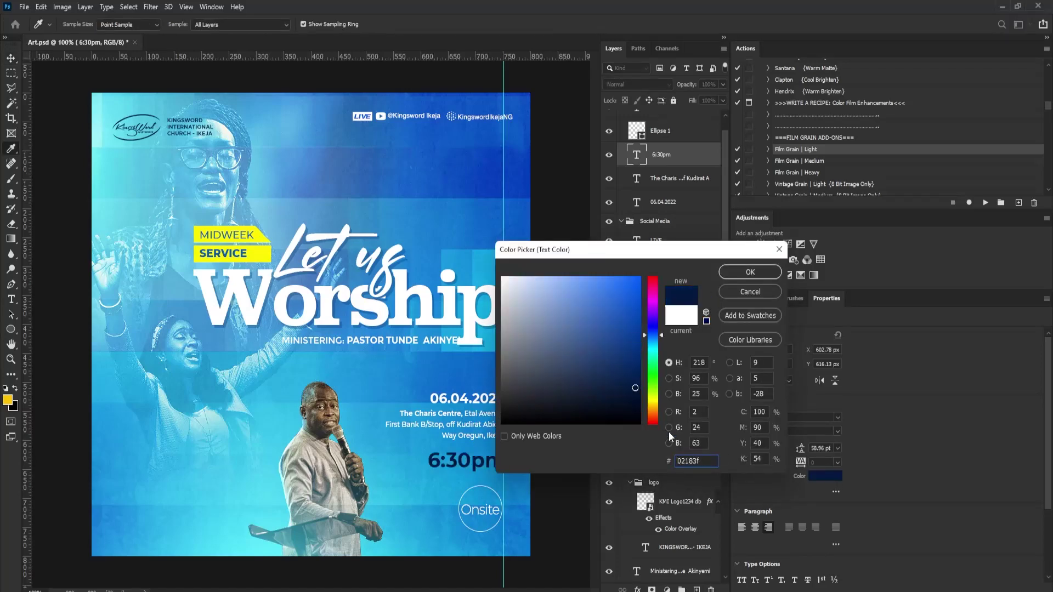
{"action": "left_click_drag", "start_coordinate": [639, 388], "coordinate": [650, 390]}
{"action": "right_click", "coordinate": [690, 461]}
{"action": "left_click", "coordinate": [570, 339]}
{"action": "left_click", "coordinate": [764, 272]}
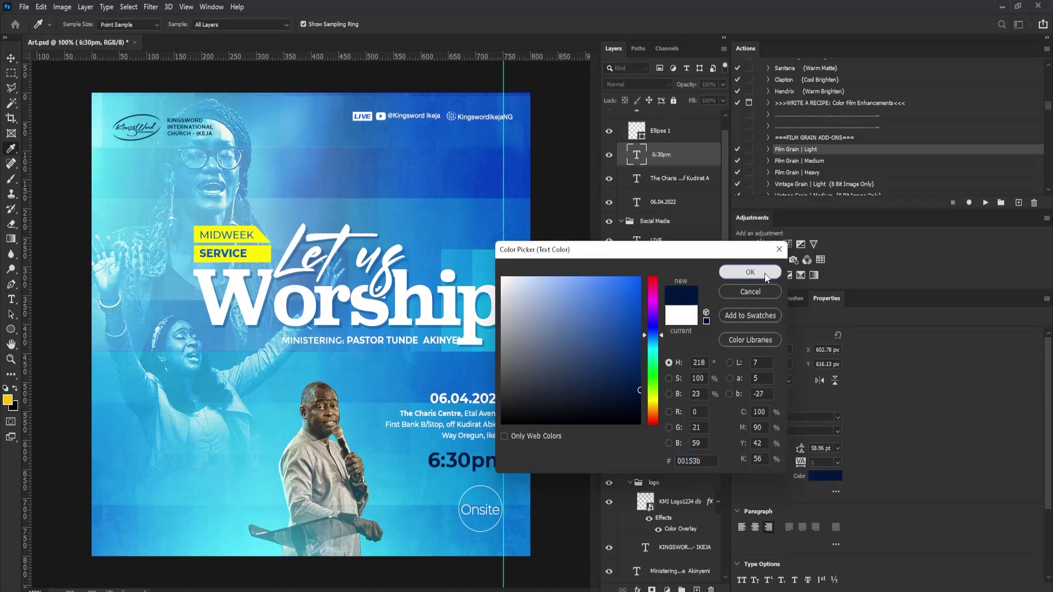
Reduce the word "MINISTERING:" in the line below the title to 11 pt.
{"action": "left_click", "coordinate": [655, 178]}
{"action": "right_click", "coordinate": [364, 340]}
{"action": "left_click", "coordinate": [391, 355]}
{"action": "double_click", "coordinate": [636, 571]}
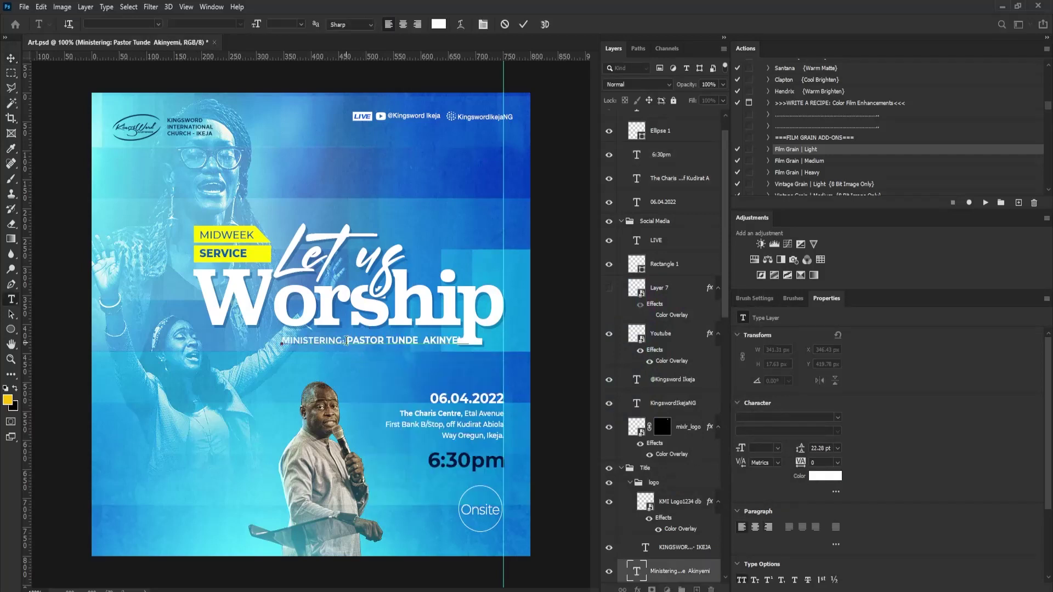
{"action": "key", "text": "Down"}
{"action": "key", "text": "Down"}
{"action": "key", "text": "Down"}
{"action": "key", "text": "Down"}
{"action": "key", "text": "Down"}
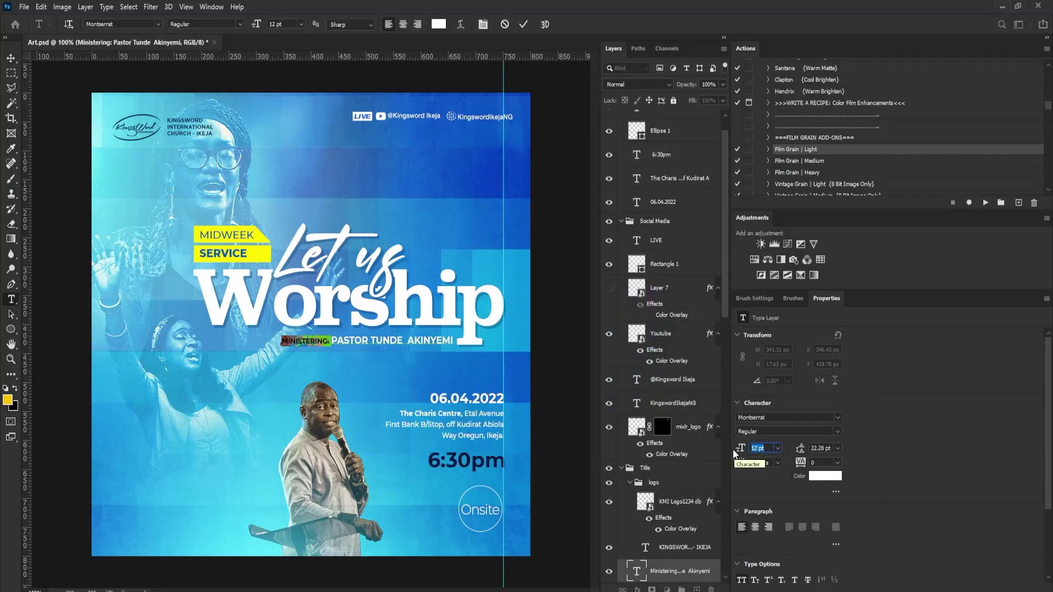
Recolour the word "MINISTERING:" to navy #00153b using the copied hex code.
{"action": "left_click", "coordinate": [835, 478]}
{"action": "key", "text": "ctrl+v"}
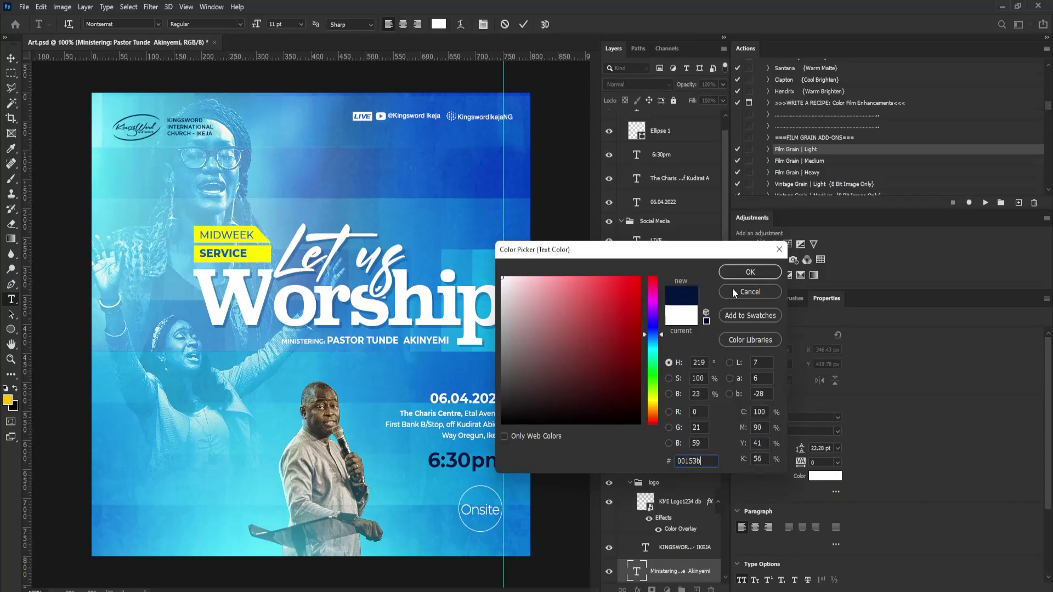
{"action": "left_click", "coordinate": [747, 272]}
{"action": "left_click", "coordinate": [12, 59]}
Move the ministering line slightly down and enlarge it to about 319 x 18 px, at about X 339 px, Y 422 px.
{"action": "scroll", "coordinate": [444, 315], "scroll_direction": "up", "scroll_amount": 7}
{"action": "left_click_drag", "start_coordinate": [454, 363], "coordinate": [460, 368]}
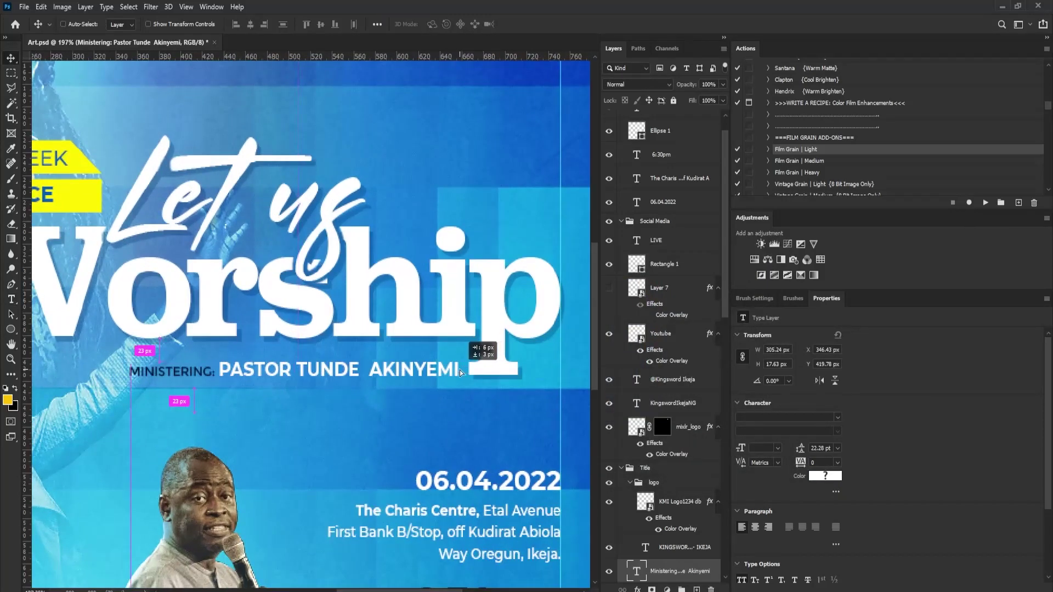
{"action": "scroll", "coordinate": [390, 351], "scroll_direction": "down", "scroll_amount": 1}
{"action": "left_click_drag", "start_coordinate": [323, 362], "coordinate": [301, 364]}
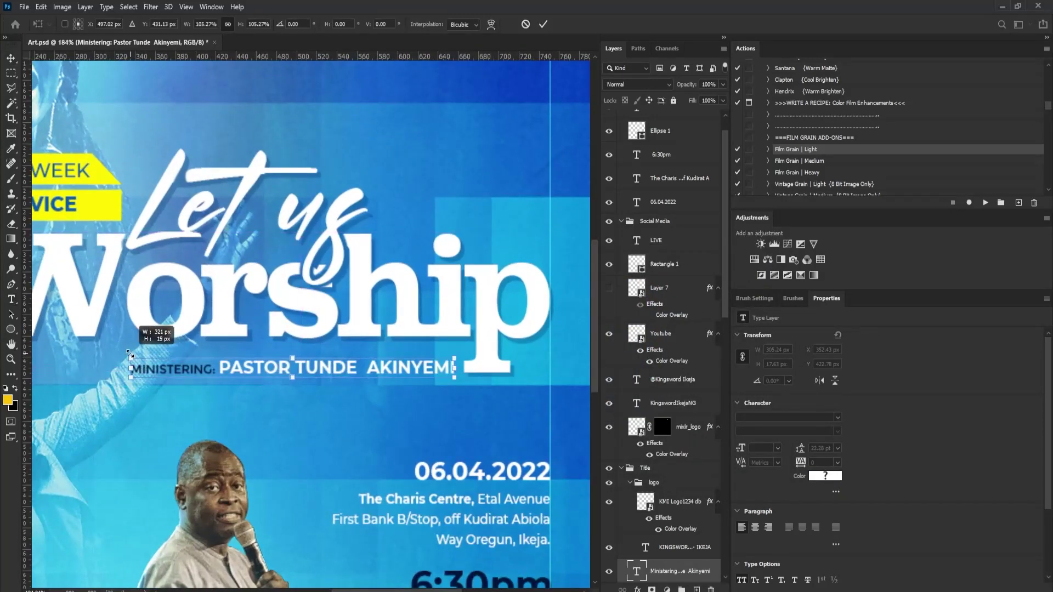
{"action": "scroll", "coordinate": [362, 357], "scroll_direction": "down", "scroll_amount": 3}
{"action": "scroll", "coordinate": [362, 357], "scroll_direction": "up", "scroll_amount": 2}
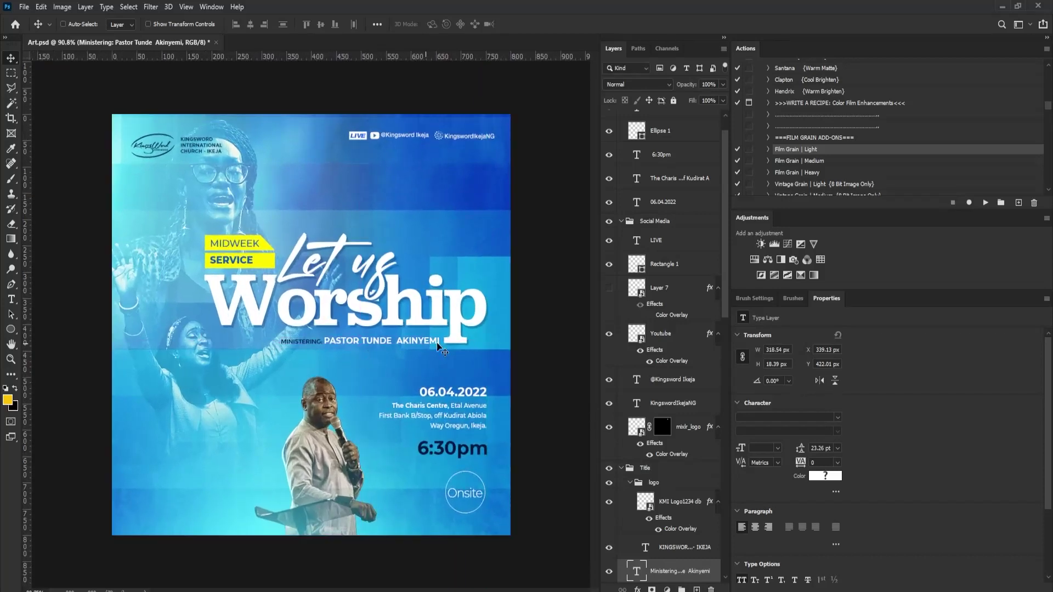
{"action": "scroll", "coordinate": [451, 355], "scroll_direction": "up", "scroll_amount": 1}
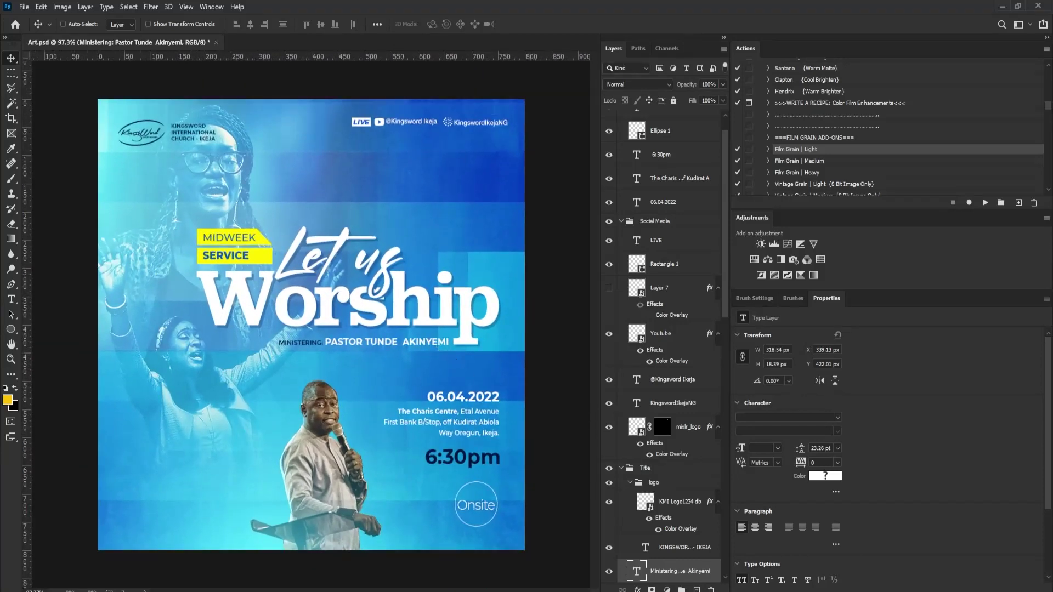